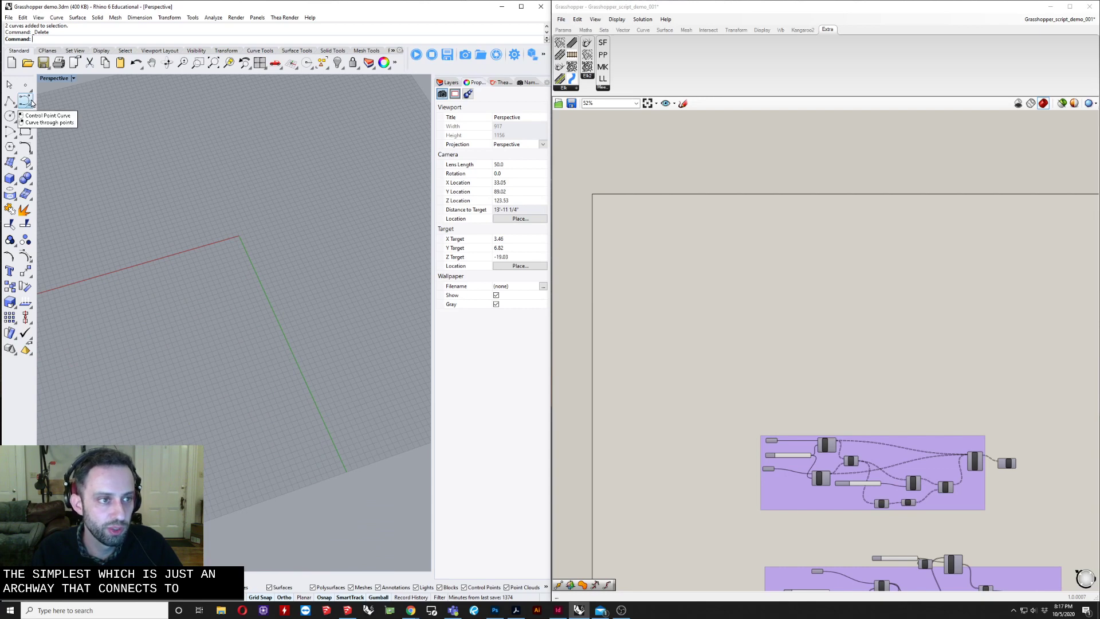
Draw a five-point S-shaped control point curve on the ground plane, crossing the red axis
{"action": "left_click", "coordinate": [31, 103]}
{"action": "scroll", "coordinate": [72, 201], "scroll_direction": "down", "scroll_amount": 7}
{"action": "scroll", "coordinate": [79, 207], "scroll_direction": "up", "scroll_amount": 5}
{"action": "right_click_drag", "start_coordinate": [71, 203], "coordinate": [197, 207]}
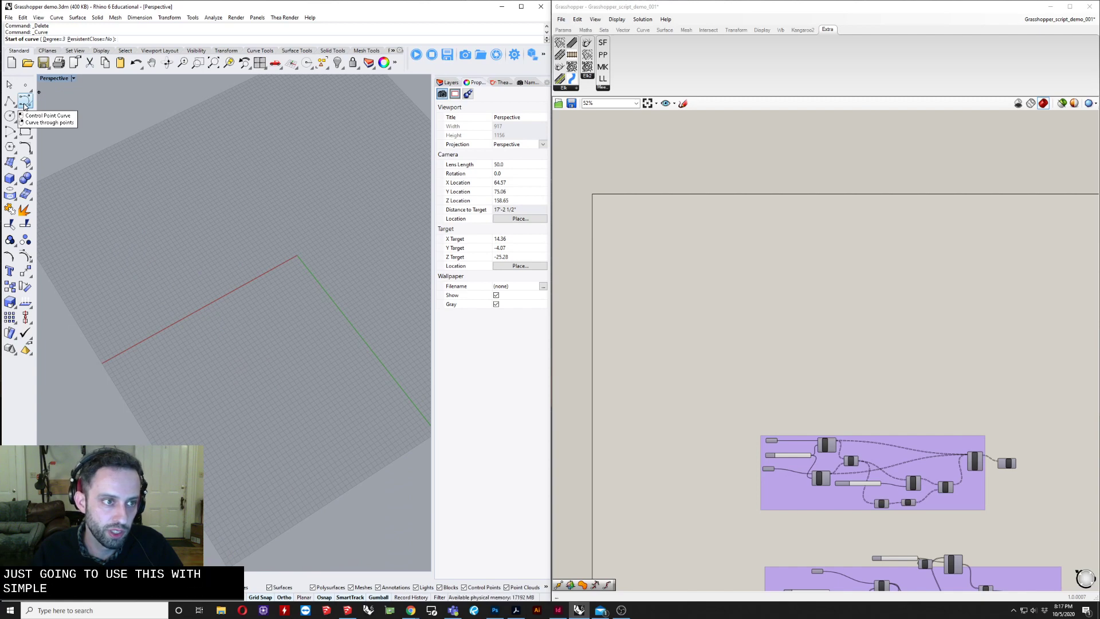
{"action": "left_click", "coordinate": [158, 234]}
{"action": "left_click", "coordinate": [238, 289]}
{"action": "left_click", "coordinate": [262, 352]}
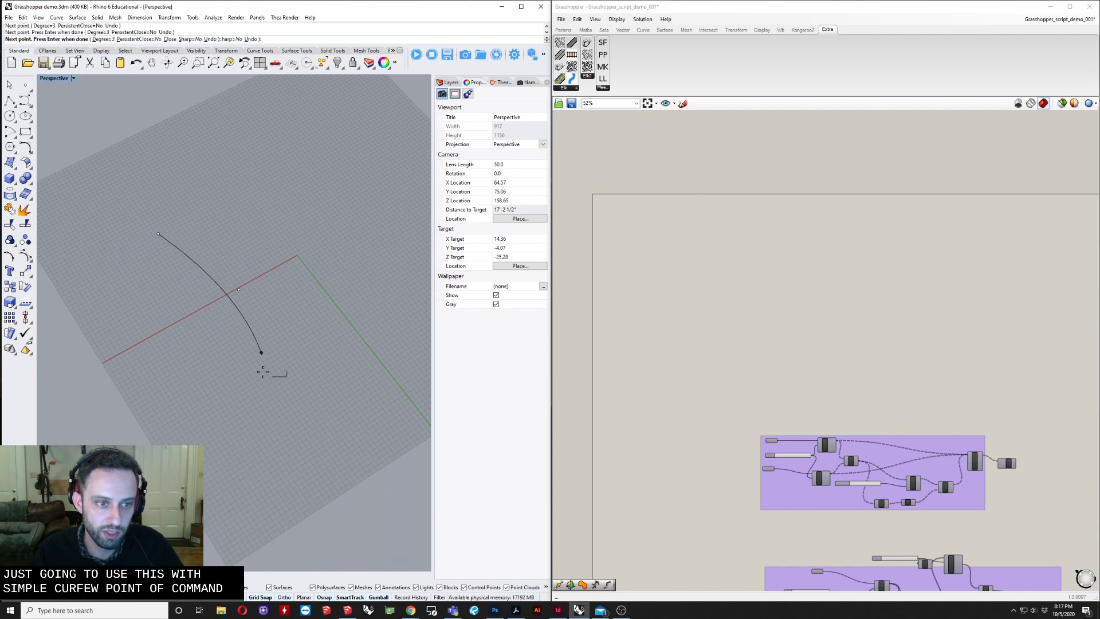
{"action": "left_click", "coordinate": [284, 417]}
{"action": "left_click", "coordinate": [329, 437]}
{"action": "right_click", "coordinate": [339, 440]}
Draw a second, seven-point wavy control point curve beside the first one, crossing the green axis
{"action": "right_click_drag", "start_coordinate": [340, 440], "coordinate": [288, 367]}
{"action": "right_click", "coordinate": [263, 457]}
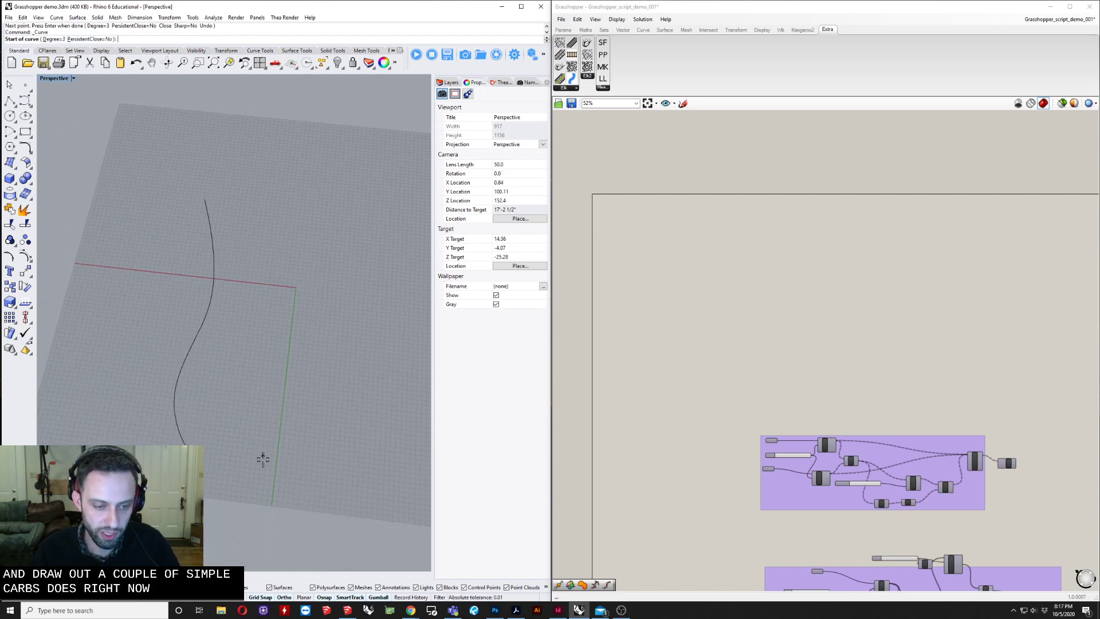
{"action": "left_click", "coordinate": [292, 459]}
{"action": "left_click", "coordinate": [264, 417]}
{"action": "left_click", "coordinate": [305, 357]}
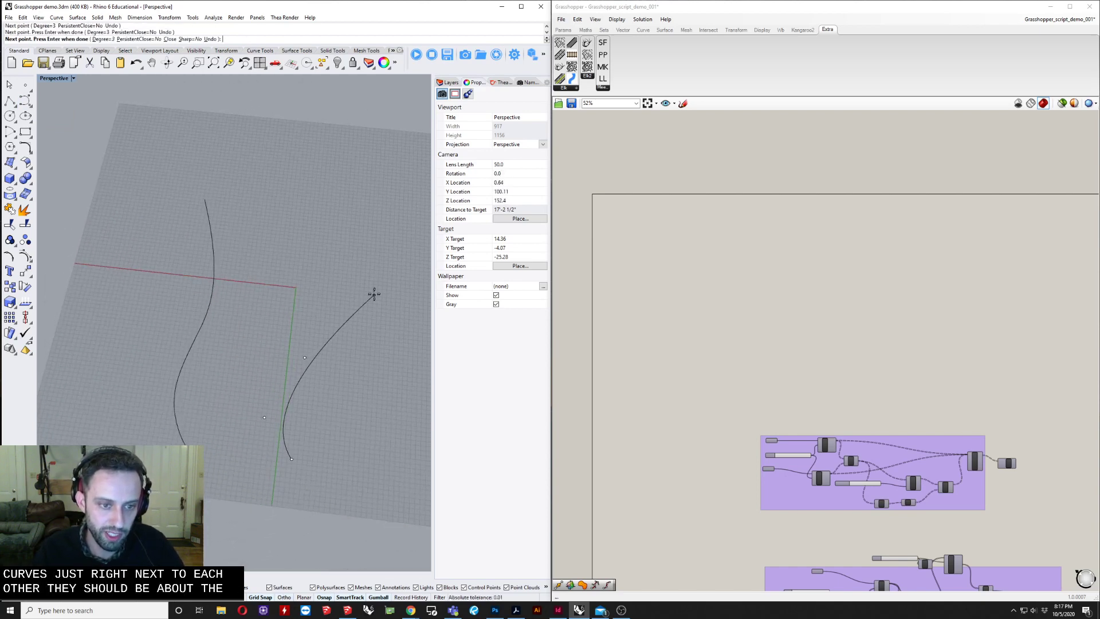
{"action": "left_click", "coordinate": [374, 295]}
{"action": "left_click", "coordinate": [391, 249]}
{"action": "left_click", "coordinate": [347, 224]}
{"action": "left_click", "coordinate": [297, 192]}
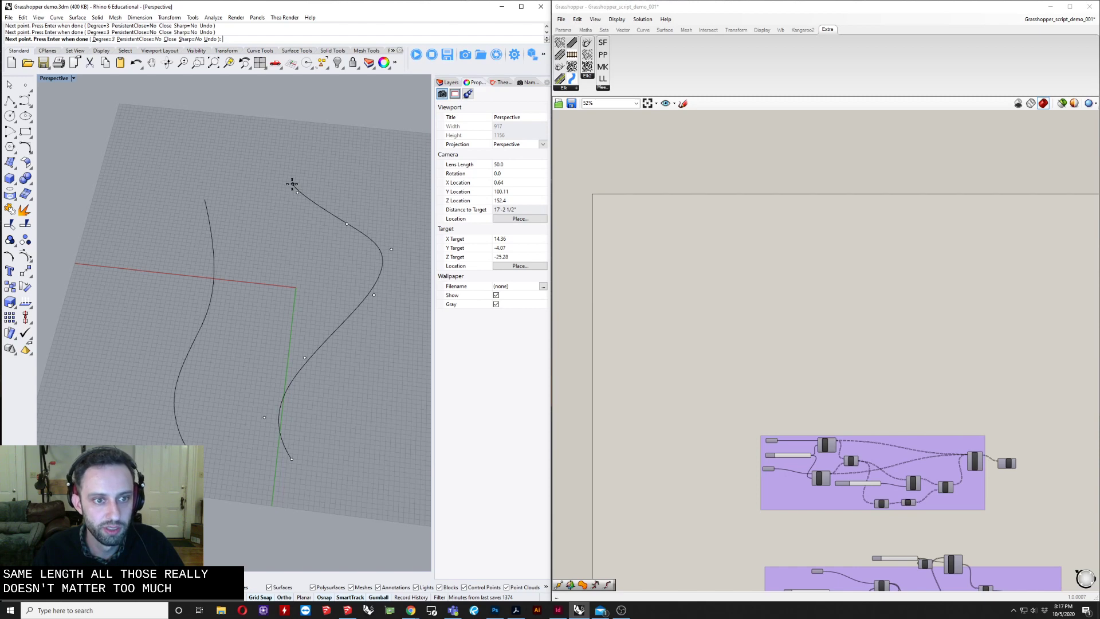
{"action": "key", "text": "Return"}
Switch to Grasshopper and look over the canvas around the existing purple component groups for free space
{"action": "right_click_drag", "start_coordinate": [172, 346], "coordinate": [321, 269]}
{"action": "right_click_drag", "start_coordinate": [777, 319], "coordinate": [761, 336]}
{"action": "scroll", "coordinate": [658, 343], "scroll_direction": "down", "scroll_amount": 3}
{"action": "scroll", "coordinate": [758, 297], "scroll_direction": "up", "scroll_amount": 3}
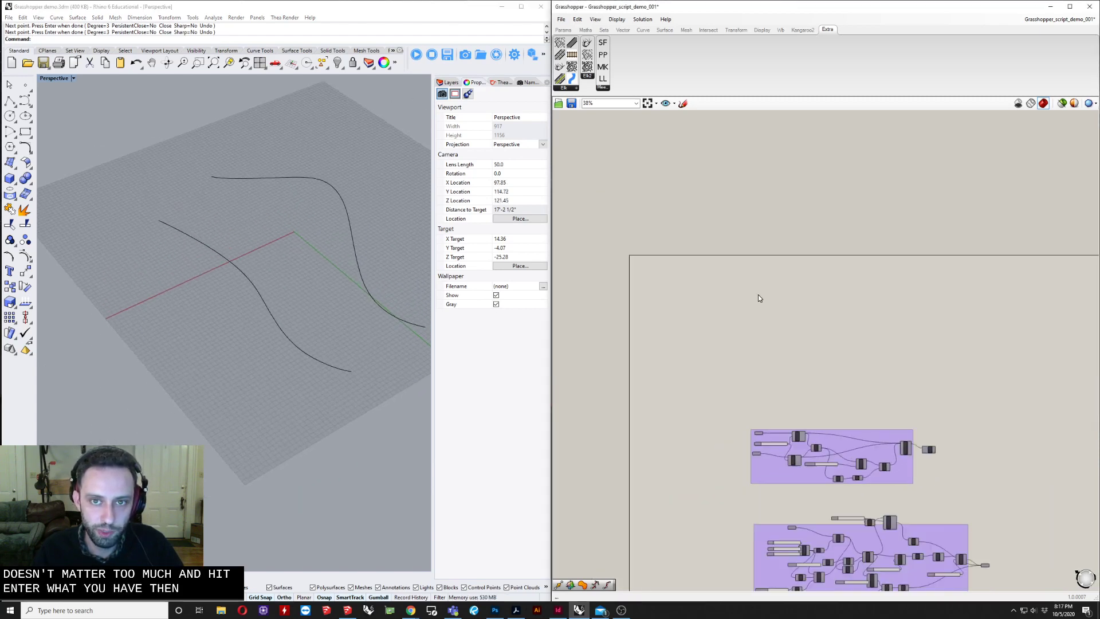
{"action": "right_click_drag", "start_coordinate": [790, 300], "coordinate": [771, 305]}
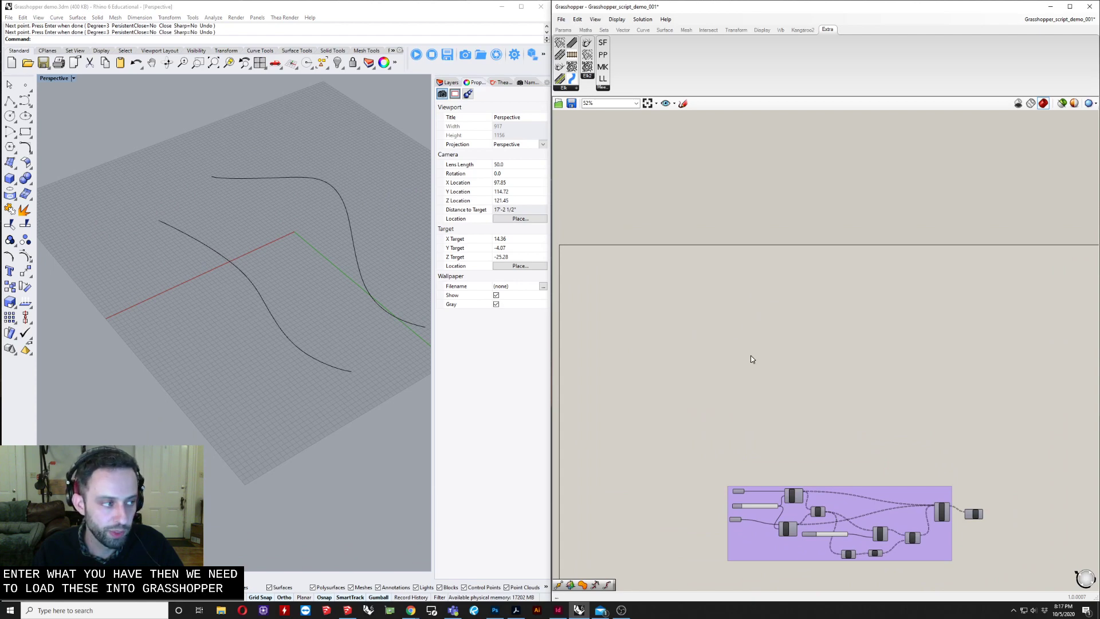
{"action": "right_click_drag", "start_coordinate": [741, 342], "coordinate": [706, 315]}
{"action": "scroll", "coordinate": [687, 309], "scroll_direction": "up", "scroll_amount": 5}
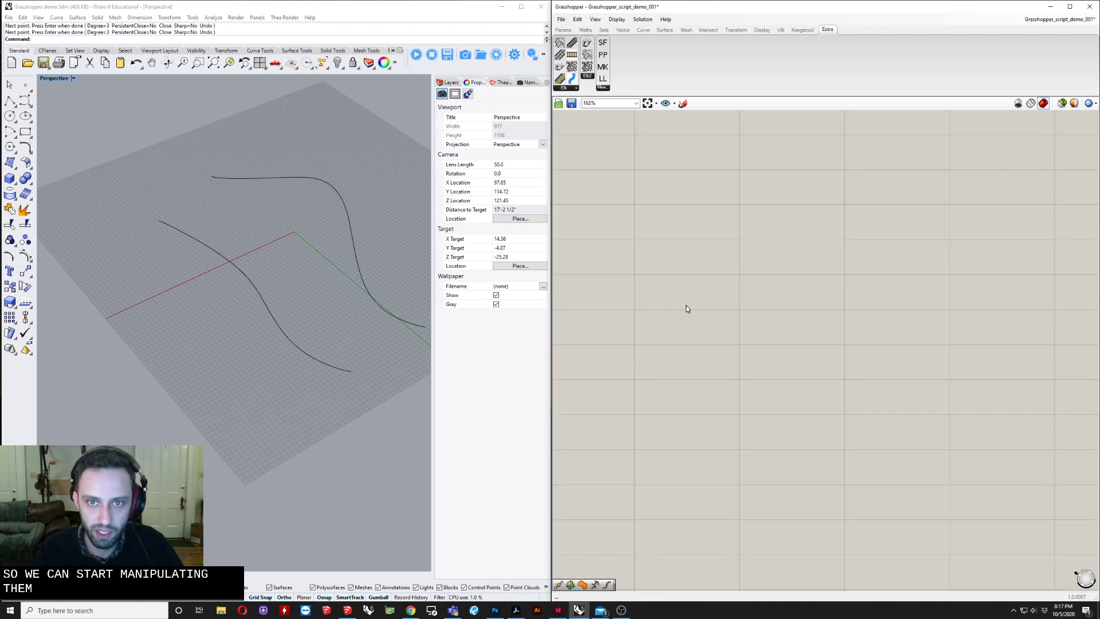
{"action": "scroll", "coordinate": [751, 334], "scroll_direction": "down", "scroll_amount": 3}
{"action": "right_click_drag", "start_coordinate": [928, 332], "coordinate": [796, 305]}
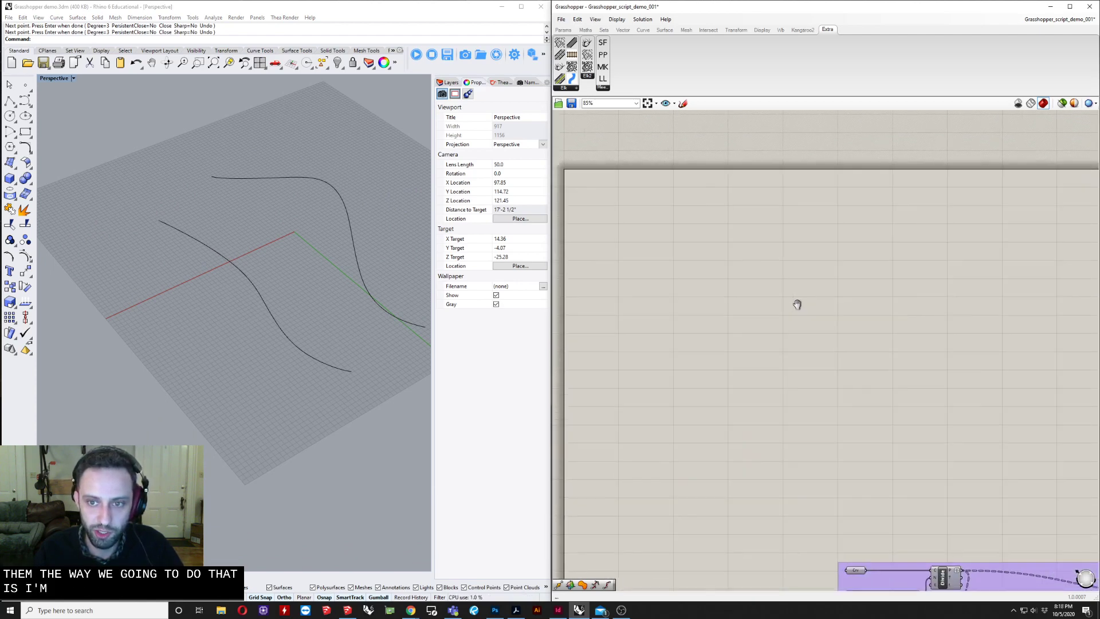
{"action": "right_click_drag", "start_coordinate": [838, 336], "coordinate": [692, 159]}
{"action": "scroll", "coordinate": [872, 410], "scroll_direction": "down", "scroll_amount": 2}
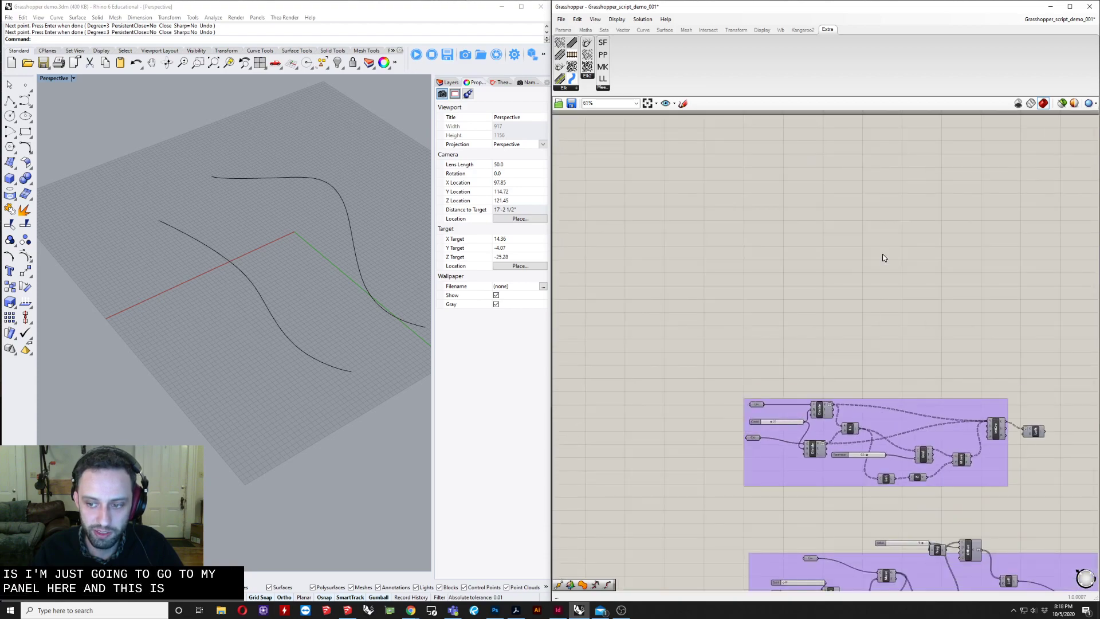
Add an empty Curve parameter in the blank canvas area above the existing purple groups
{"action": "right_click_drag", "start_coordinate": [867, 329], "coordinate": [900, 380]}
{"action": "mouse_move", "coordinate": [784, 286]}
{"action": "right_mouse_down"}
{"action": "mouse_move", "coordinate": [779, 306]}
{"action": "mouse_move", "coordinate": [743, 294]}
{"action": "mouse_move", "coordinate": [785, 298]}
{"action": "right_mouse_up"}
{"action": "scroll", "coordinate": [742, 219], "scroll_direction": "up", "scroll_amount": 2}
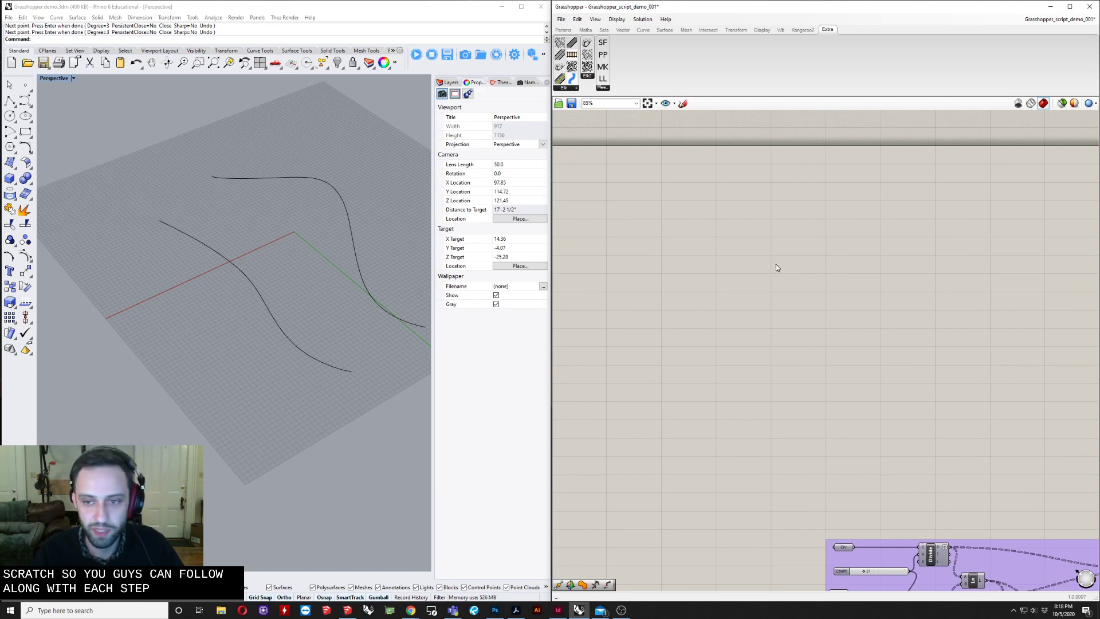
{"action": "scroll", "coordinate": [776, 268], "scroll_direction": "up", "scroll_amount": 3}
{"action": "double_click", "coordinate": [743, 280]}
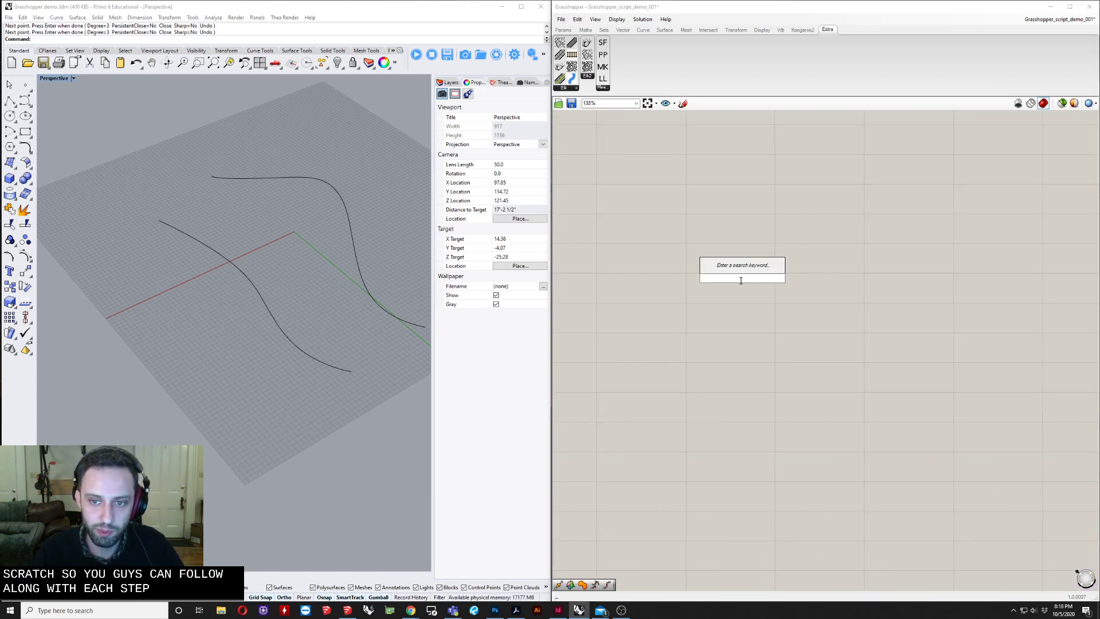
{"action": "type", "text": "crv"}
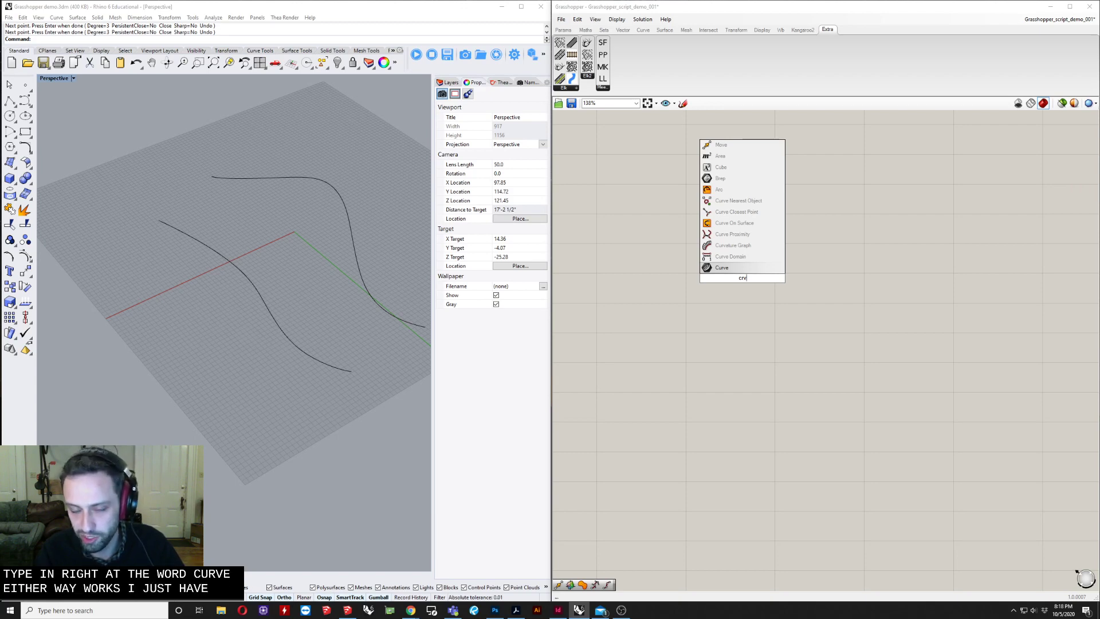
{"action": "key", "text": "Return"}
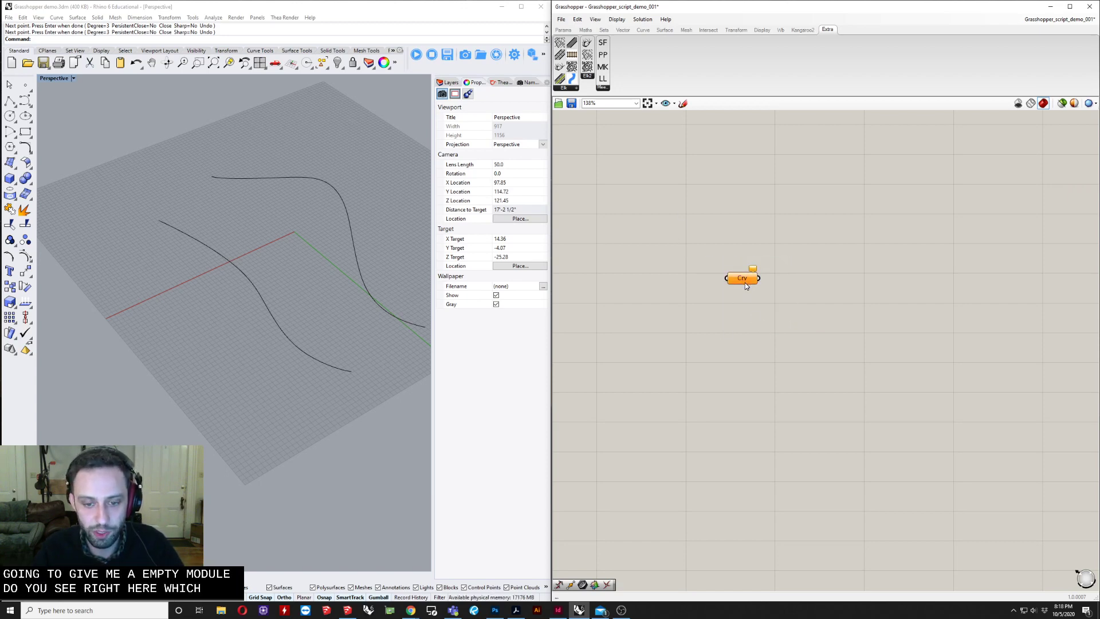
Duplicate the empty Curve parameter and place the copy below the original
{"action": "mouse_move", "coordinate": [741, 281]}
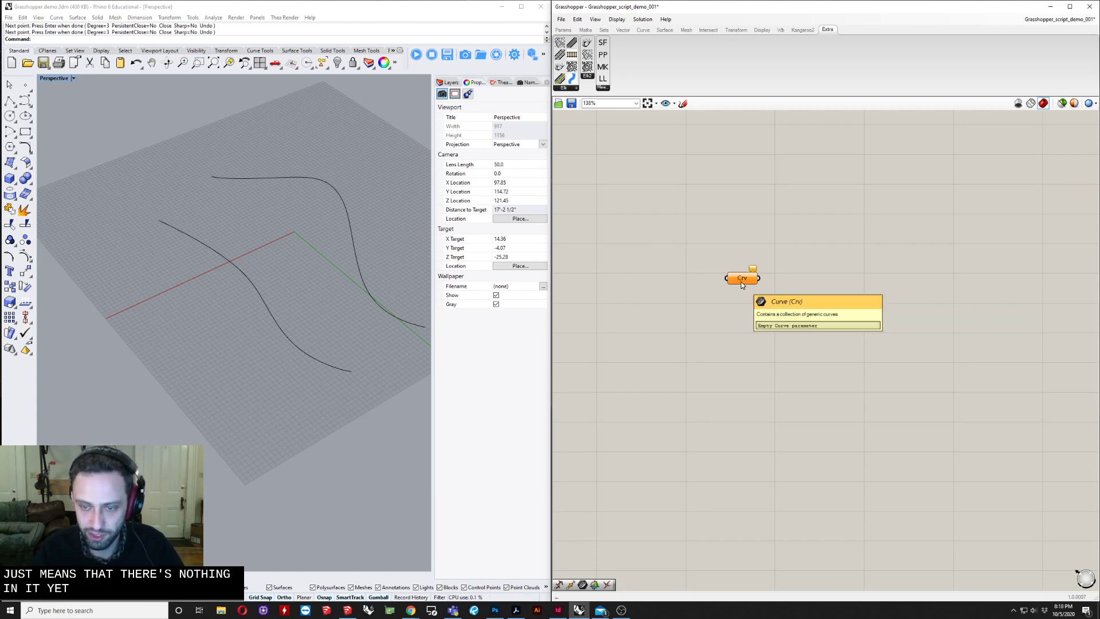
{"action": "left_click", "coordinate": [741, 281]}
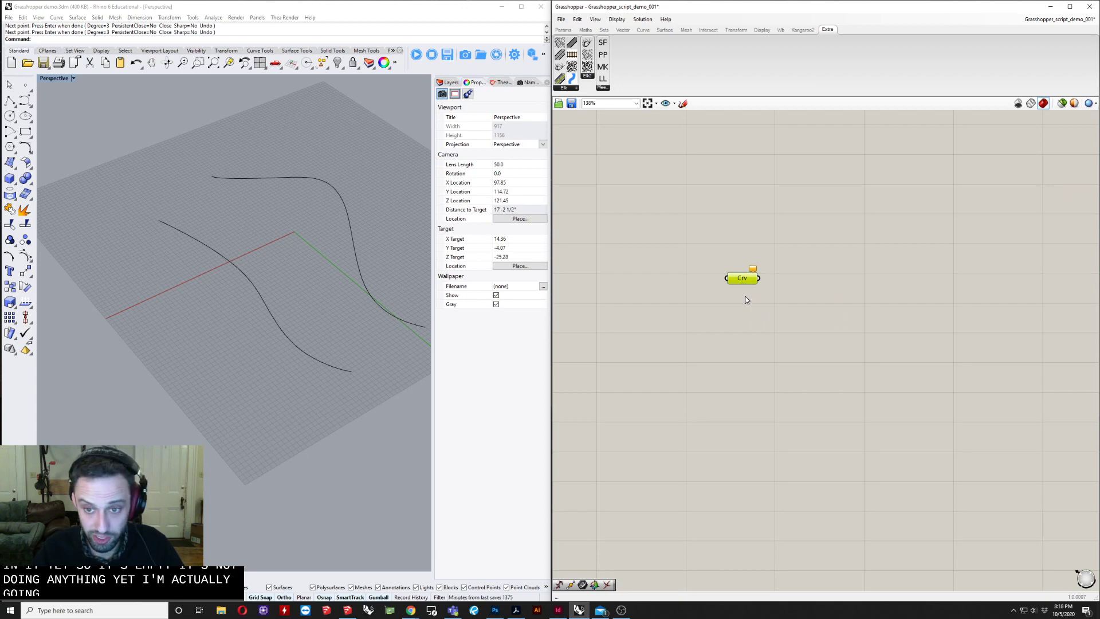
{"action": "key", "text": "ctrl+c"}
{"action": "key", "text": "ctrl+v"}
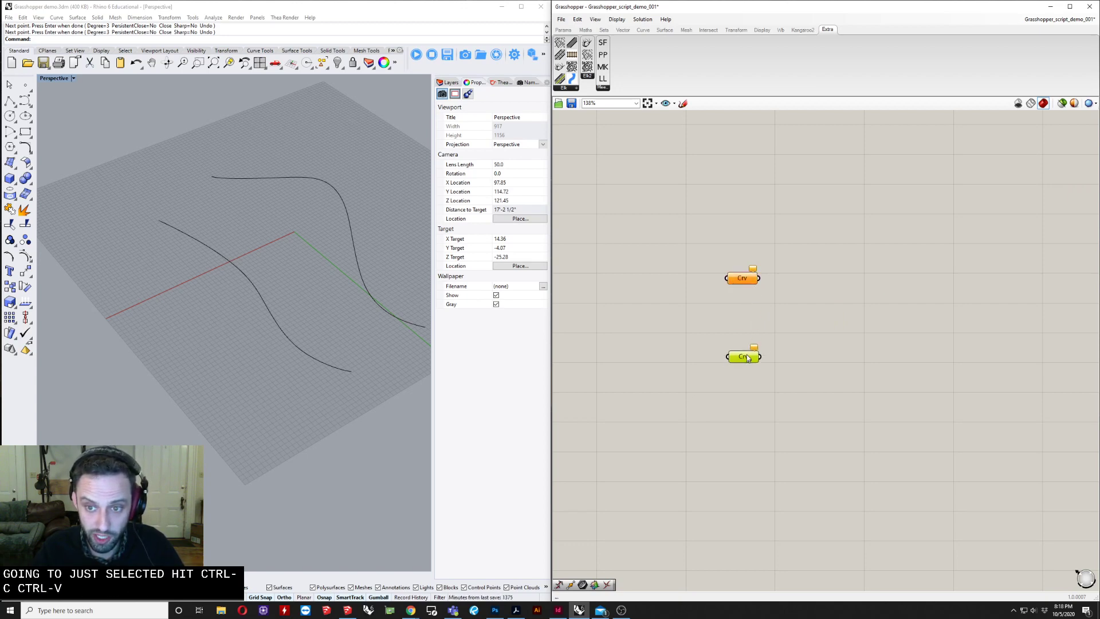
{"action": "double_click", "coordinate": [746, 422]}
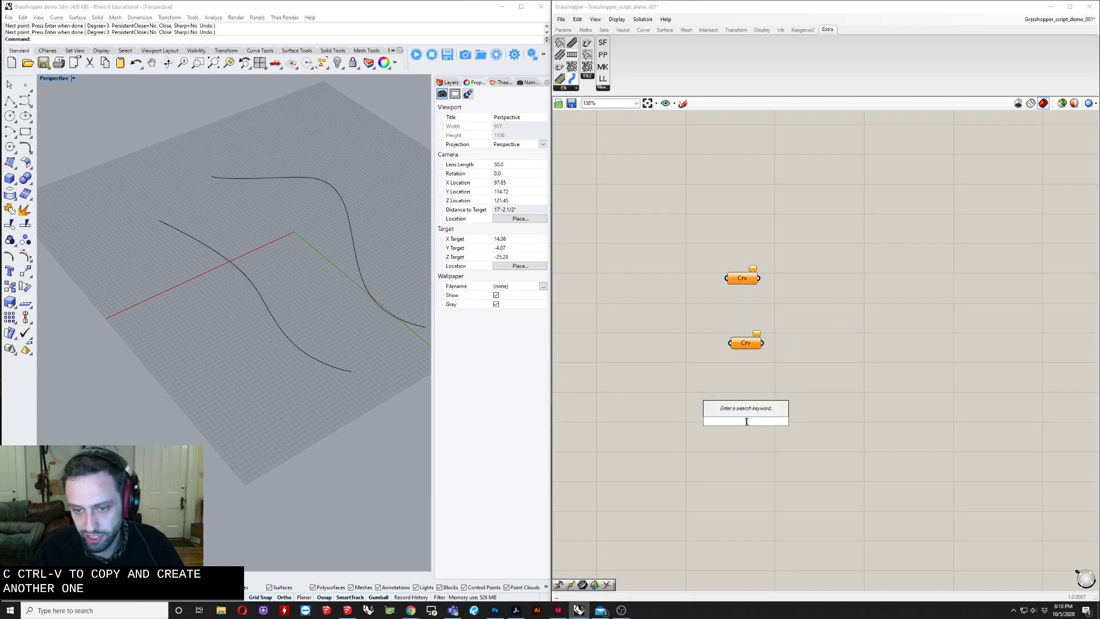
{"action": "type", "text": "cv"}
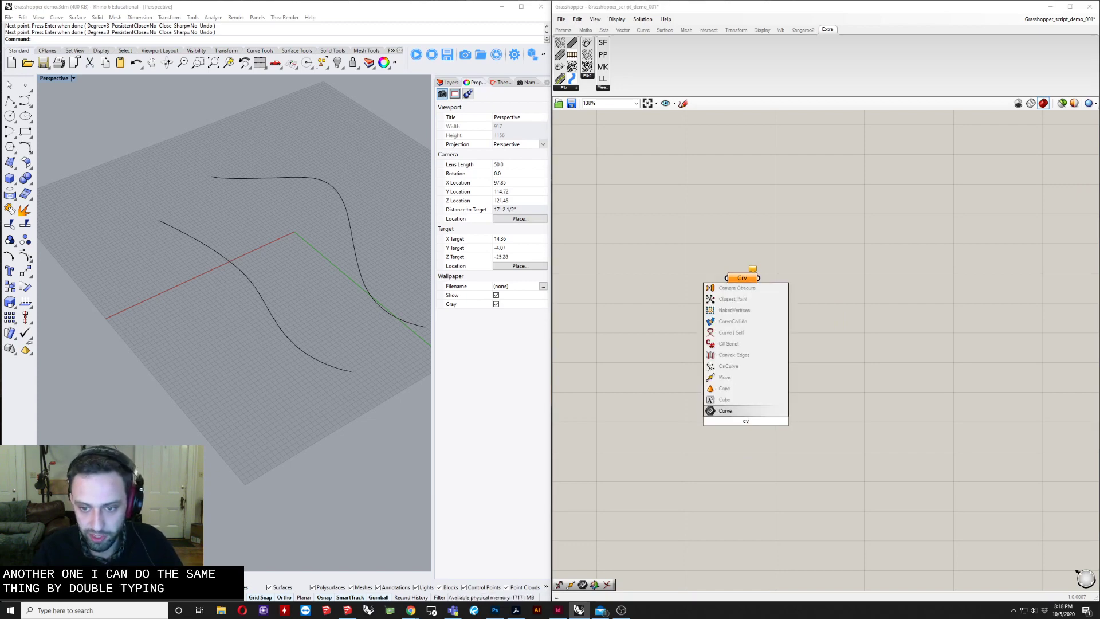
{"action": "key", "text": "Return"}
Move the lower Curve parameter farther down so the two parameters are spaced apart
{"action": "left_click_drag", "start_coordinate": [749, 340], "coordinate": [745, 377]}
{"action": "left_click", "coordinate": [756, 343]}
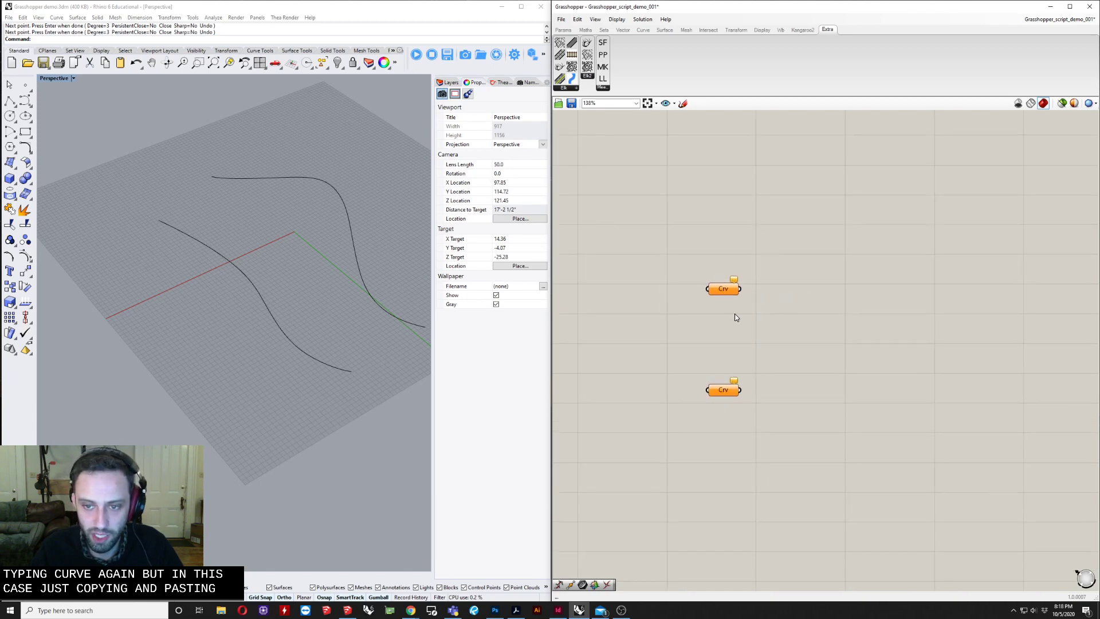
{"action": "scroll", "coordinate": [734, 314], "scroll_direction": "up", "scroll_amount": 3}
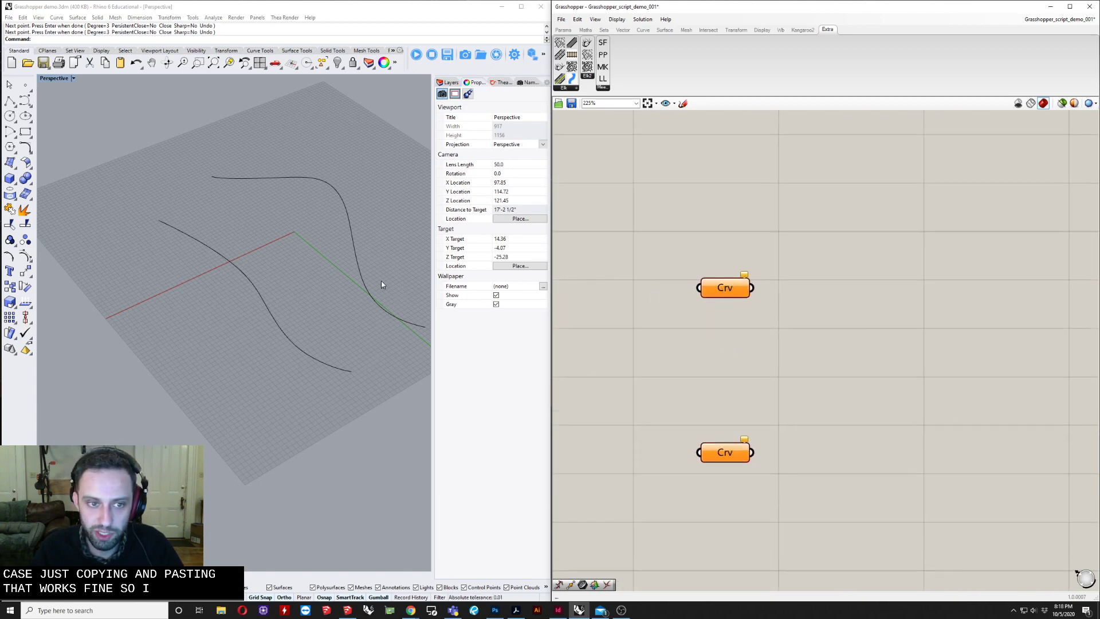
{"action": "right_click_drag", "start_coordinate": [380, 280], "coordinate": [313, 328]}
{"action": "right_click_drag", "start_coordinate": [346, 274], "coordinate": [360, 267]}
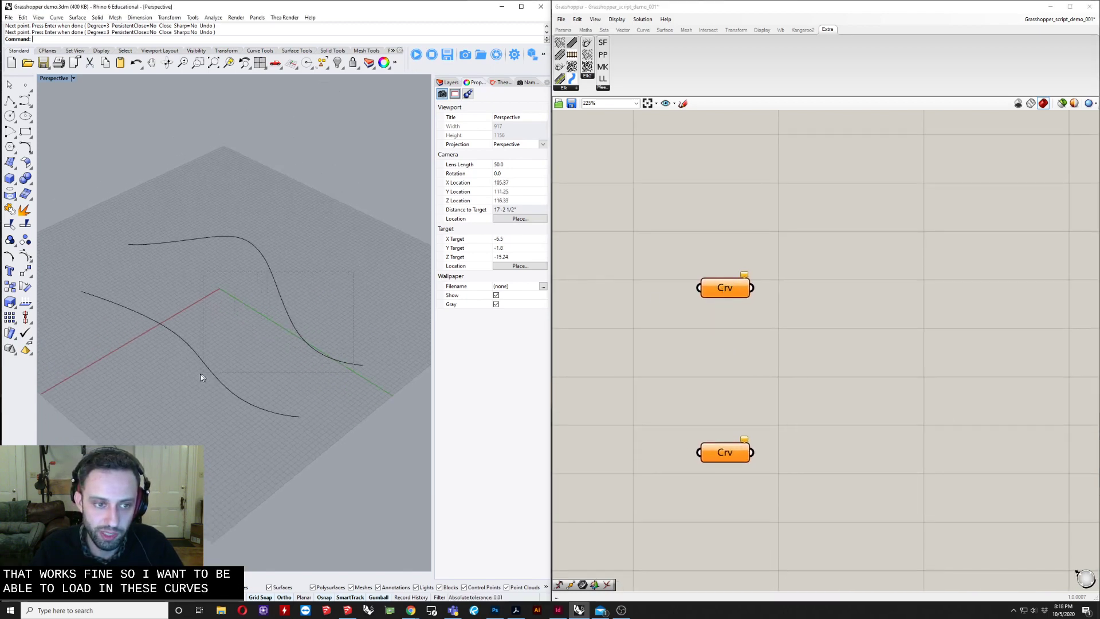
{"action": "left_click_drag", "start_coordinate": [201, 374], "coordinate": [199, 376]}
{"action": "left_click", "coordinate": [755, 303]}
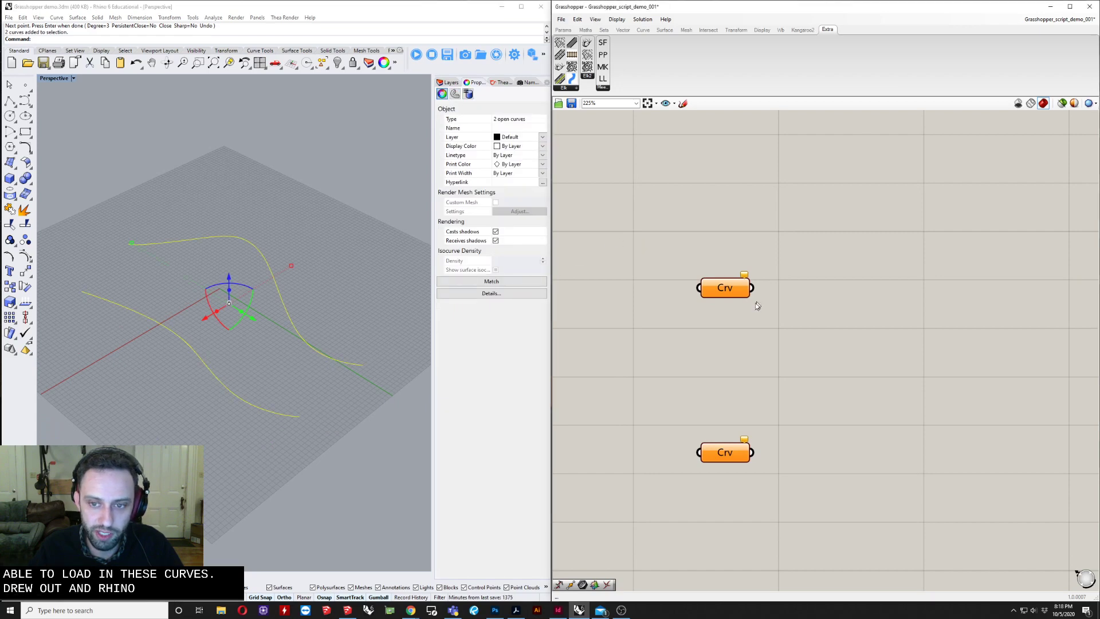
{"action": "left_click", "coordinate": [301, 297]}
Set the seven-point Rhino curve crossing the green axis as the single curve of the upper Curve parameter
{"action": "right_click", "coordinate": [721, 288]}
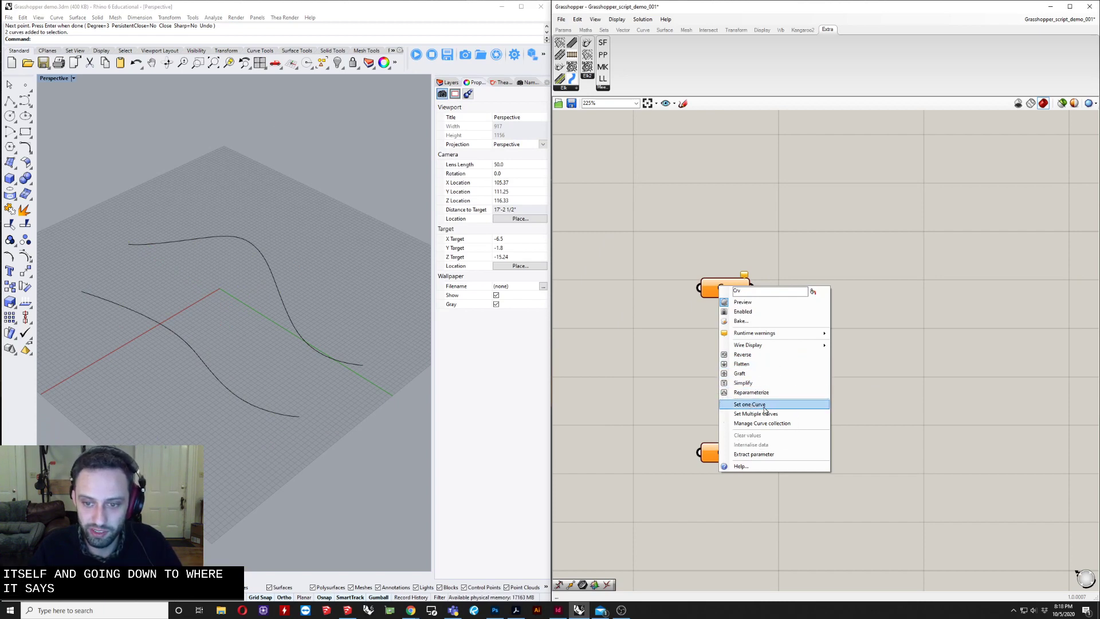
{"action": "left_click", "coordinate": [749, 404]}
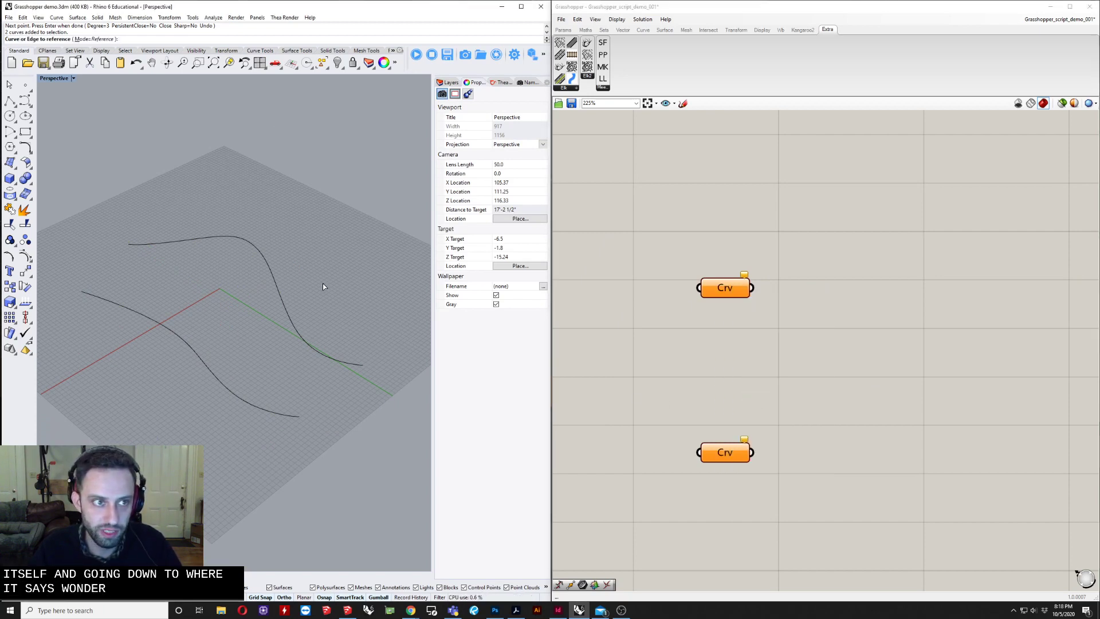
{"action": "left_click_drag", "start_coordinate": [331, 245], "coordinate": [248, 314]}
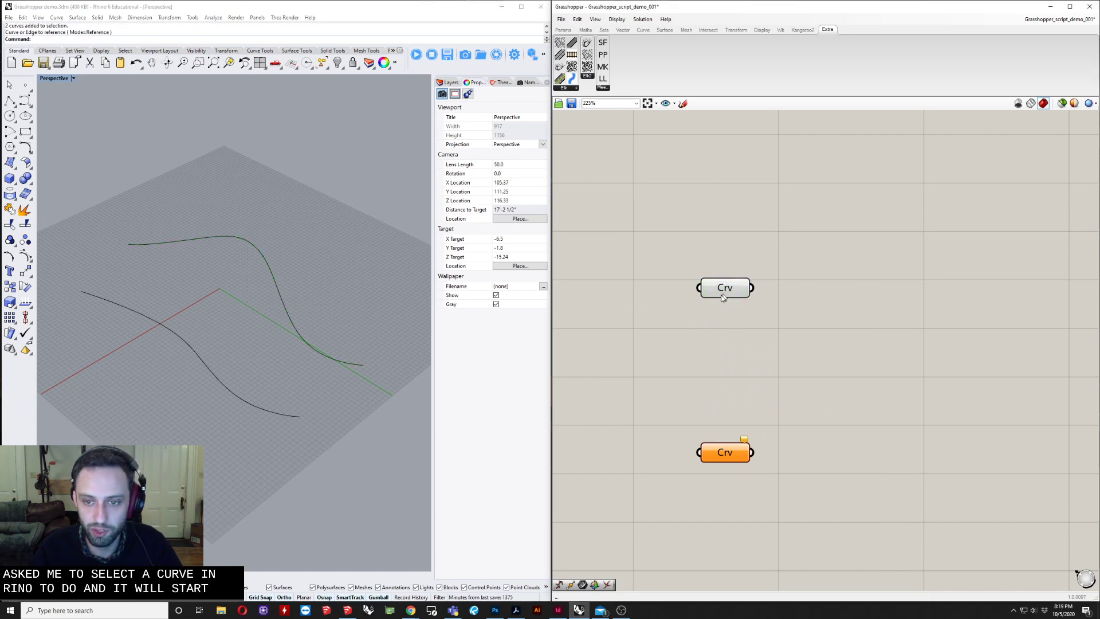
{"action": "left_click_drag", "start_coordinate": [723, 297], "coordinate": [718, 295]}
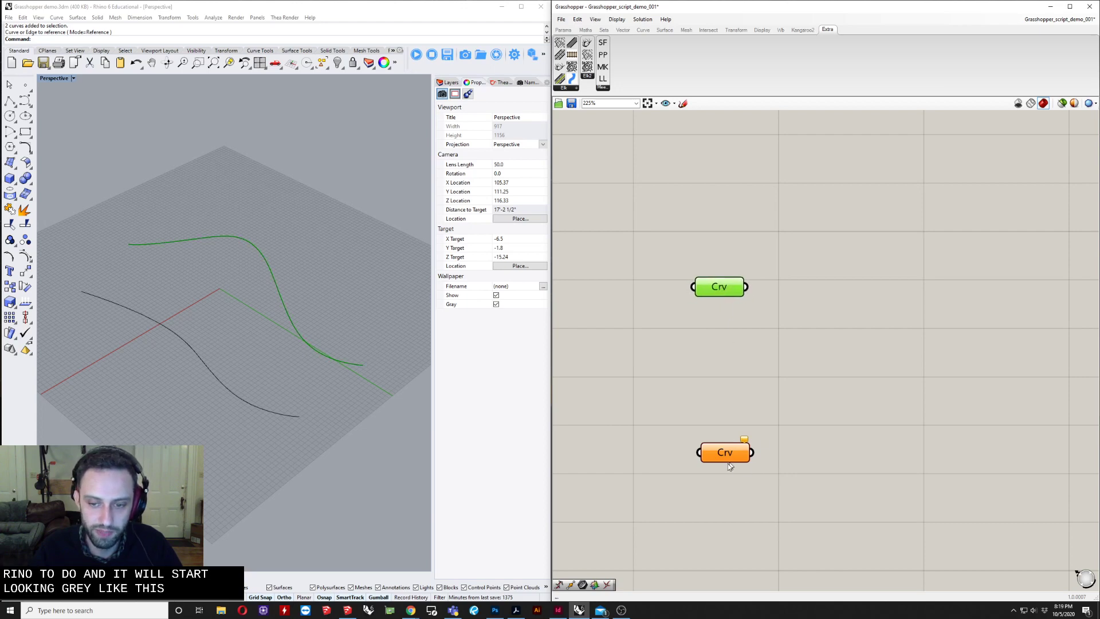
Move the lower Curve parameter closer to the upper one and set the five-point Rhino curve as its single curve
{"action": "left_click_drag", "start_coordinate": [733, 453], "coordinate": [731, 406]}
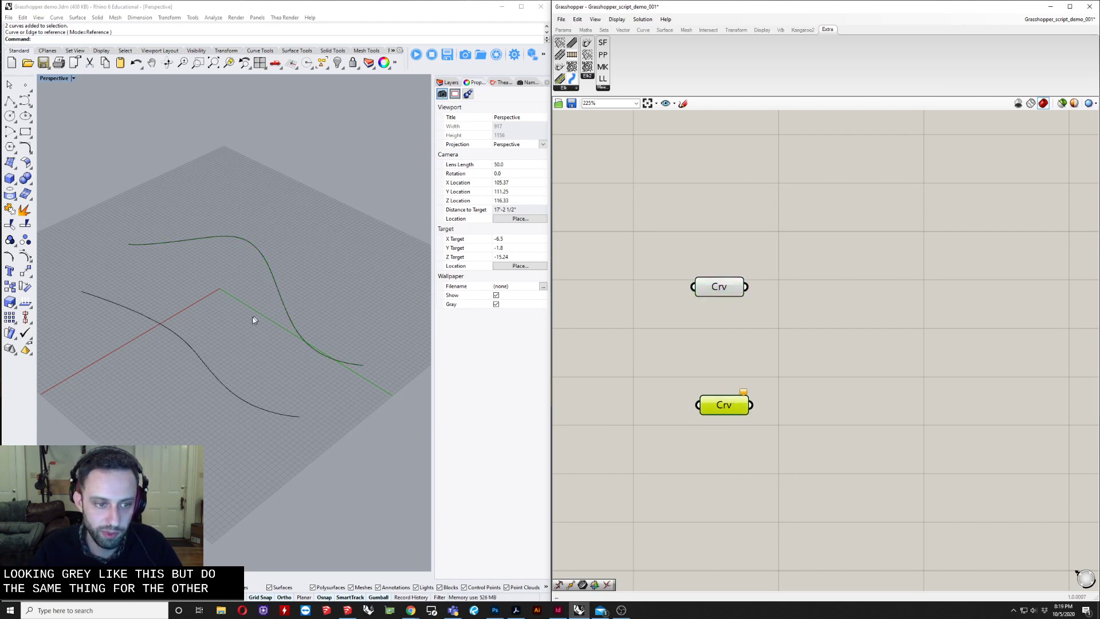
{"action": "left_click", "coordinate": [164, 327]}
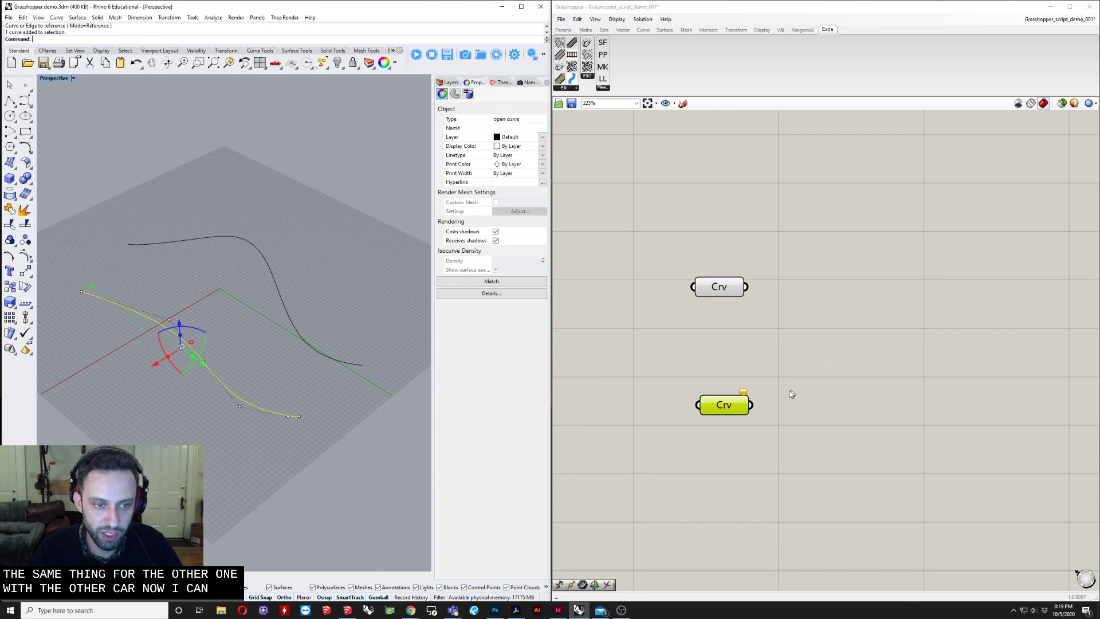
{"action": "right_click", "coordinate": [723, 406]}
{"action": "left_click", "coordinate": [747, 528]}
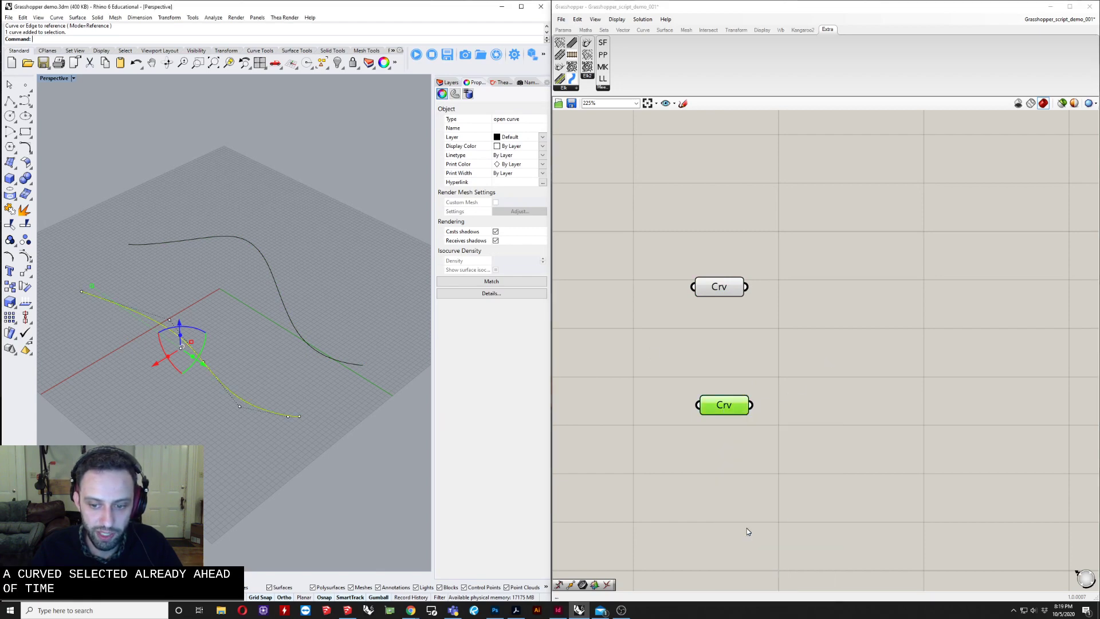
{"action": "left_click", "coordinate": [744, 449]}
{"action": "left_click", "coordinate": [283, 381]}
Select each Curve parameter in turn to check which Rhino curve it references
{"action": "right_click_drag", "start_coordinate": [282, 380], "coordinate": [256, 418]}
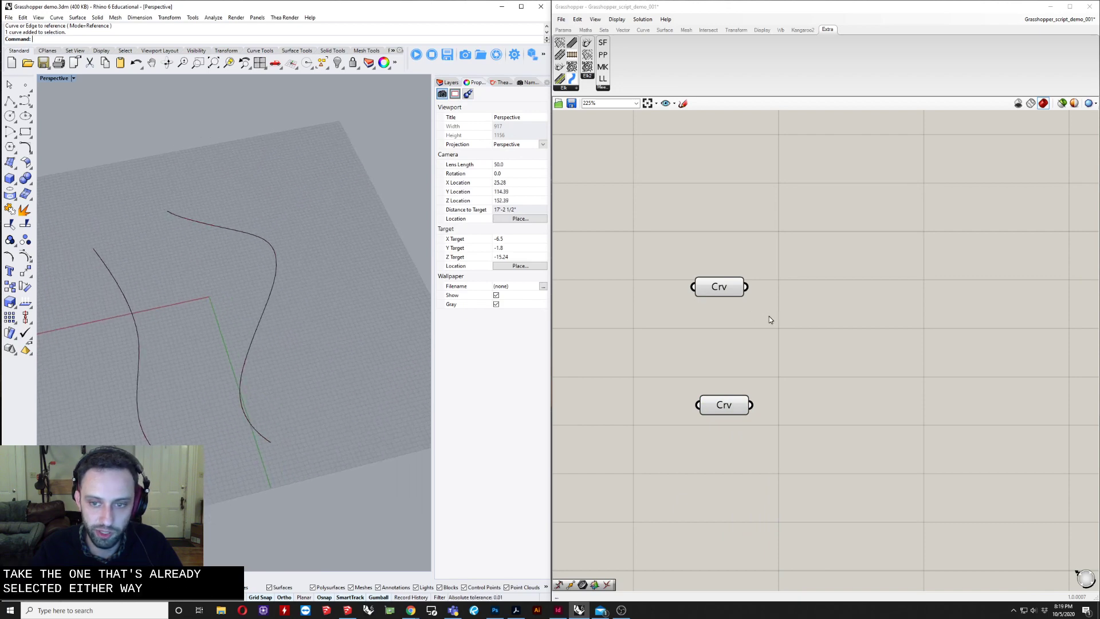
{"action": "right_click_drag", "start_coordinate": [770, 319], "coordinate": [659, 353]}
{"action": "left_click", "coordinate": [606, 321]}
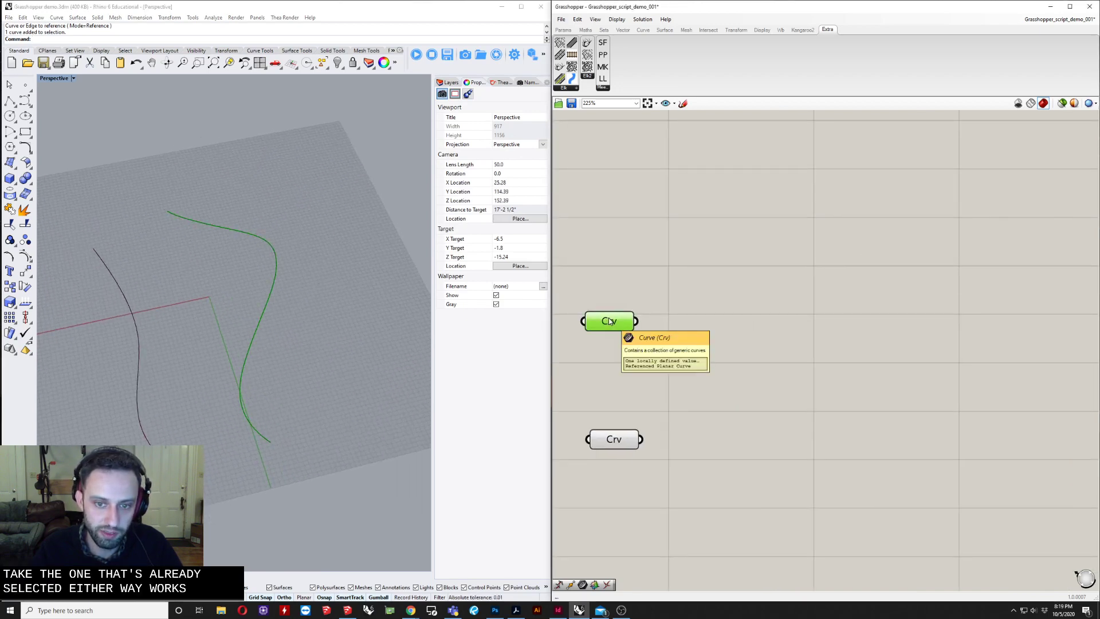
{"action": "left_click", "coordinate": [606, 439]}
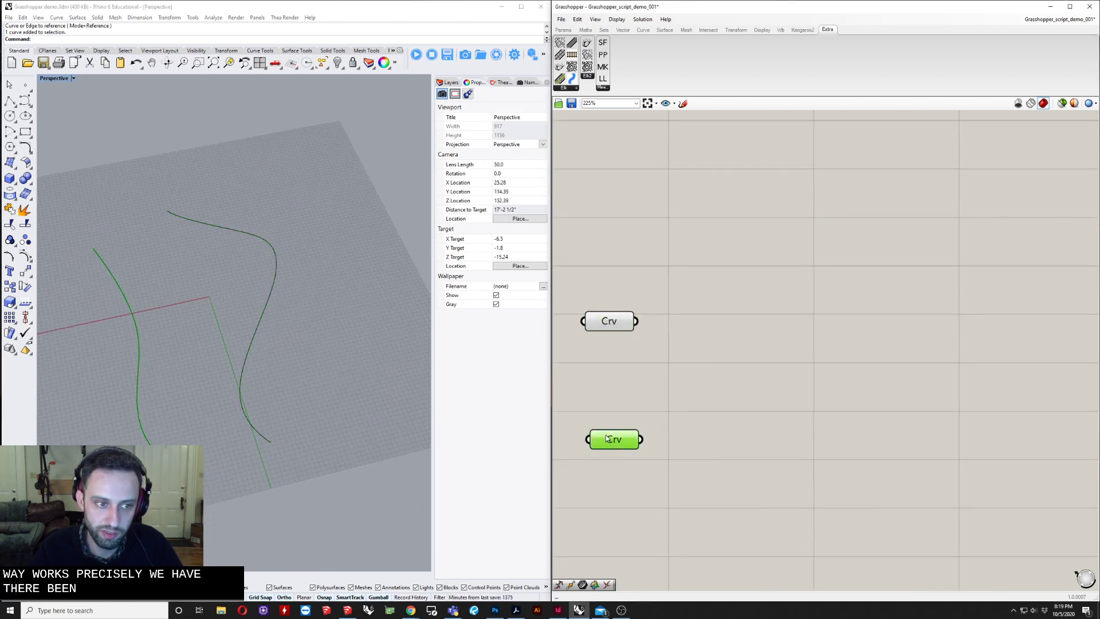
{"action": "left_click", "coordinate": [772, 342]}
Add a Divide Curve component beside the upper Curve parameter and place a copy of it beside the lower Curve parameter
{"action": "right_click_drag", "start_coordinate": [769, 342], "coordinate": [715, 362]}
{"action": "scroll", "coordinate": [731, 364], "scroll_direction": "down", "scroll_amount": 4}
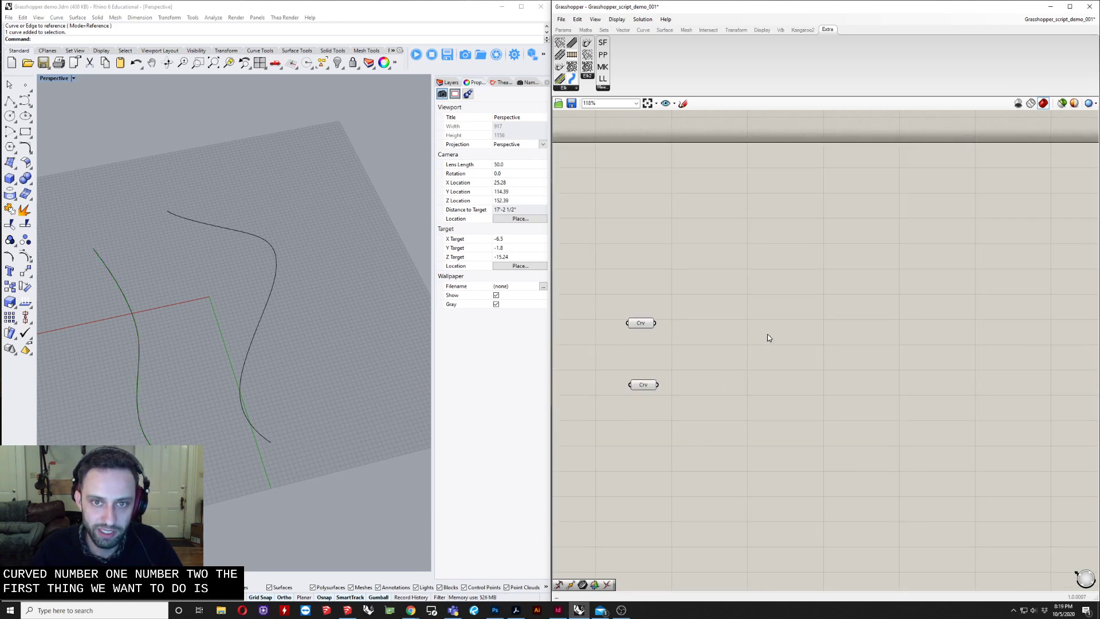
{"action": "right_click_drag", "start_coordinate": [769, 337], "coordinate": [749, 342]}
{"action": "double_click", "coordinate": [748, 342]}
{"action": "type", "text": "divi"}
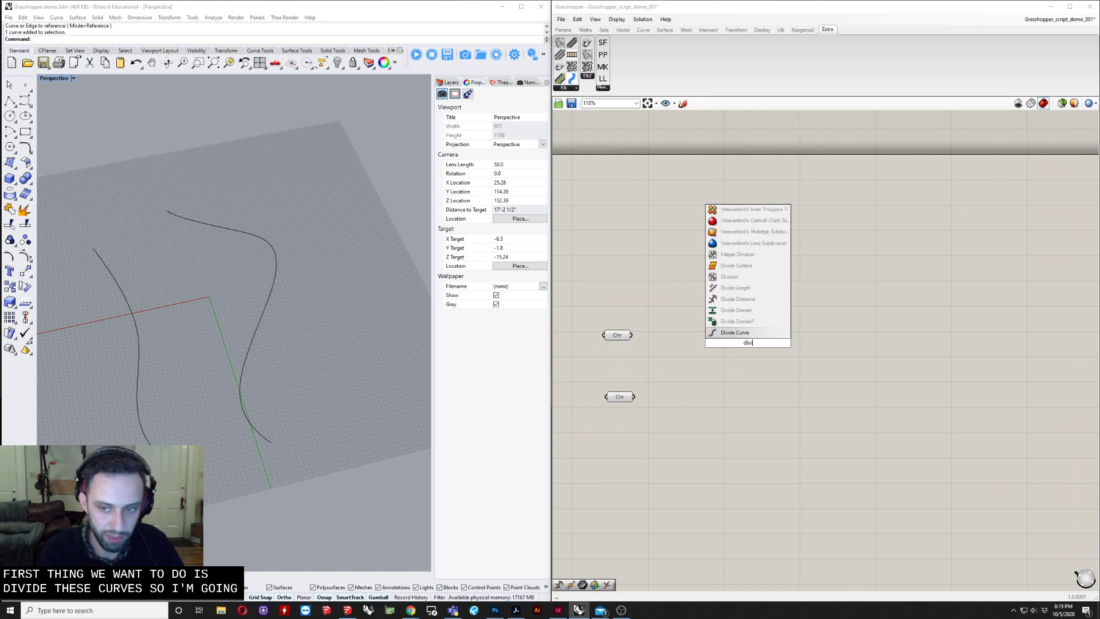
{"action": "type", "text": "d"}
{"action": "key", "text": "Return"}
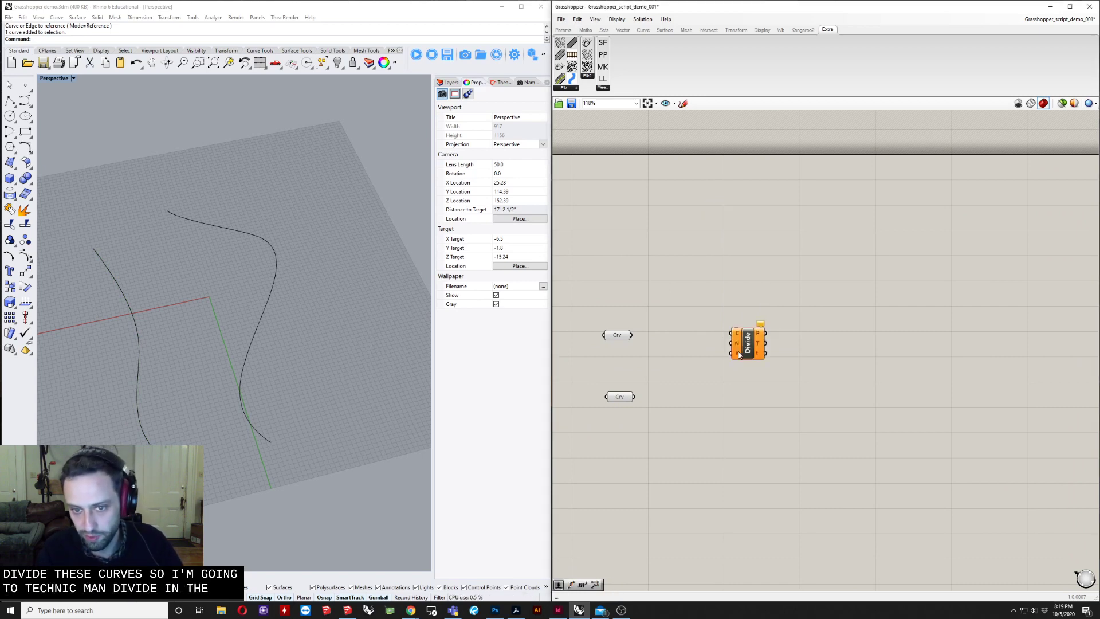
{"action": "left_click_drag", "start_coordinate": [747, 344], "coordinate": [714, 436]}
{"action": "scroll", "coordinate": [684, 339], "scroll_direction": "up", "scroll_amount": 3}
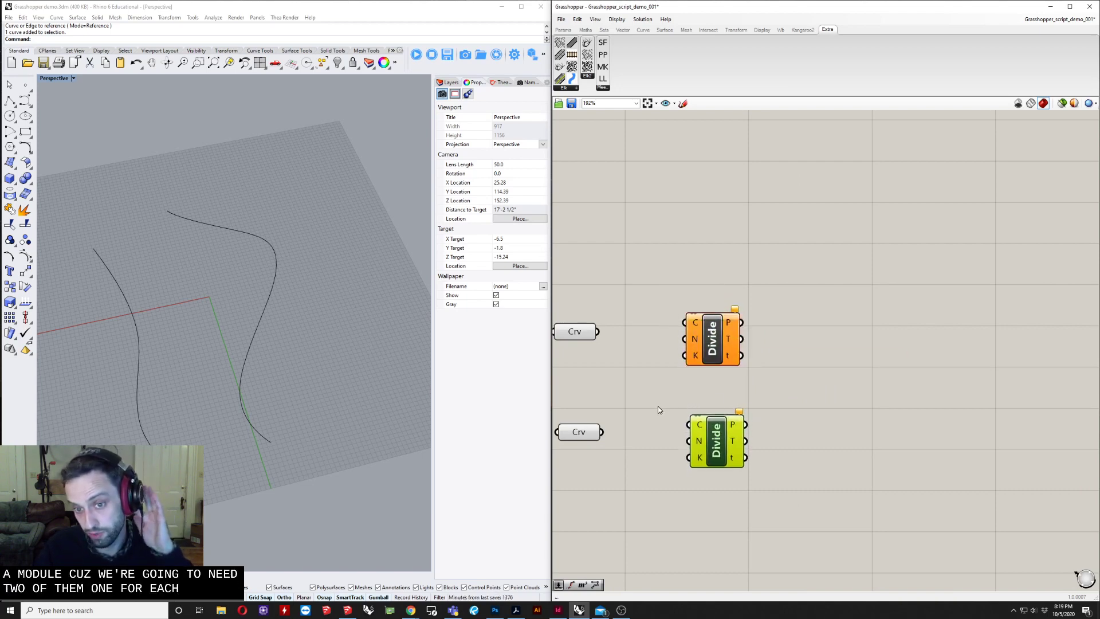
{"action": "scroll", "coordinate": [659, 372], "scroll_direction": "up", "scroll_amount": 2}
{"action": "right_click_drag", "start_coordinate": [659, 371], "coordinate": [710, 371]}
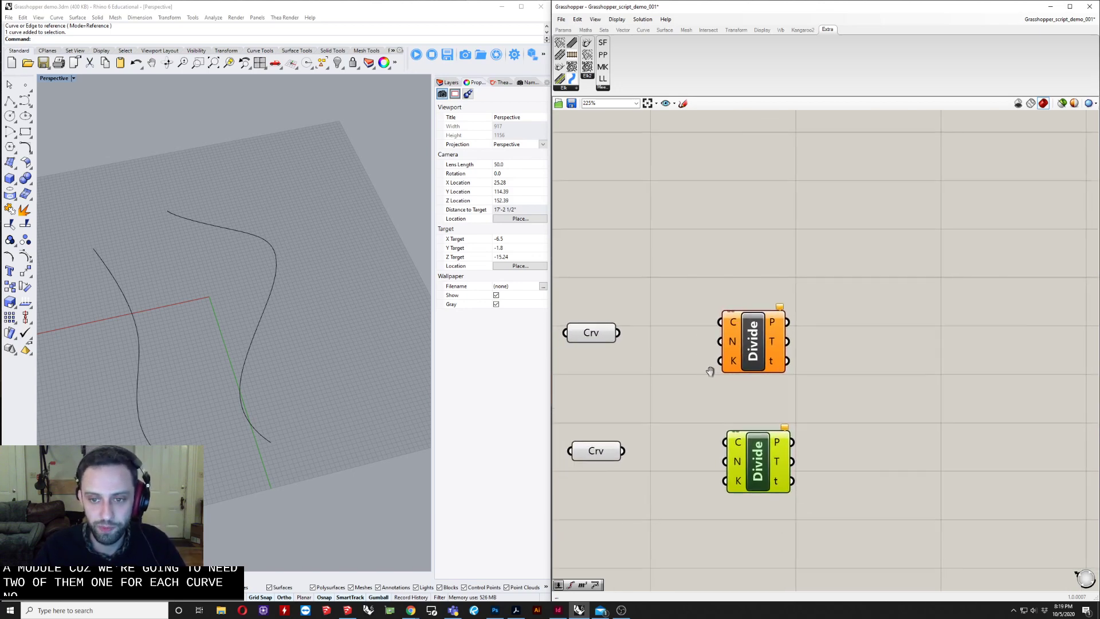
{"action": "right_click_drag", "start_coordinate": [676, 405], "coordinate": [729, 396]}
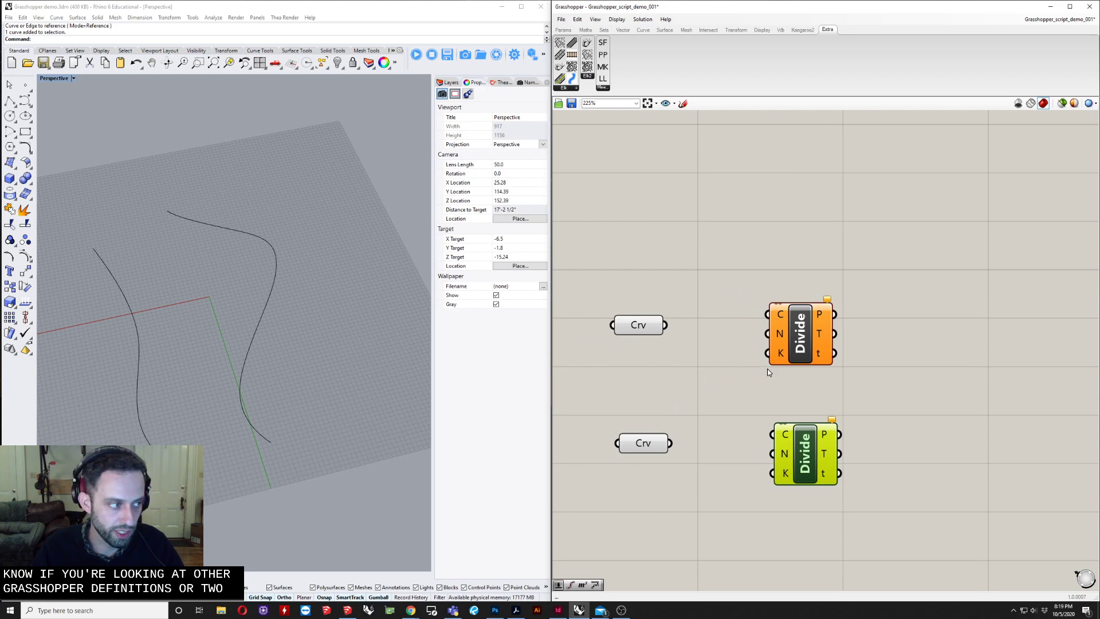
{"action": "right_click_drag", "start_coordinate": [829, 288], "coordinate": [794, 304]}
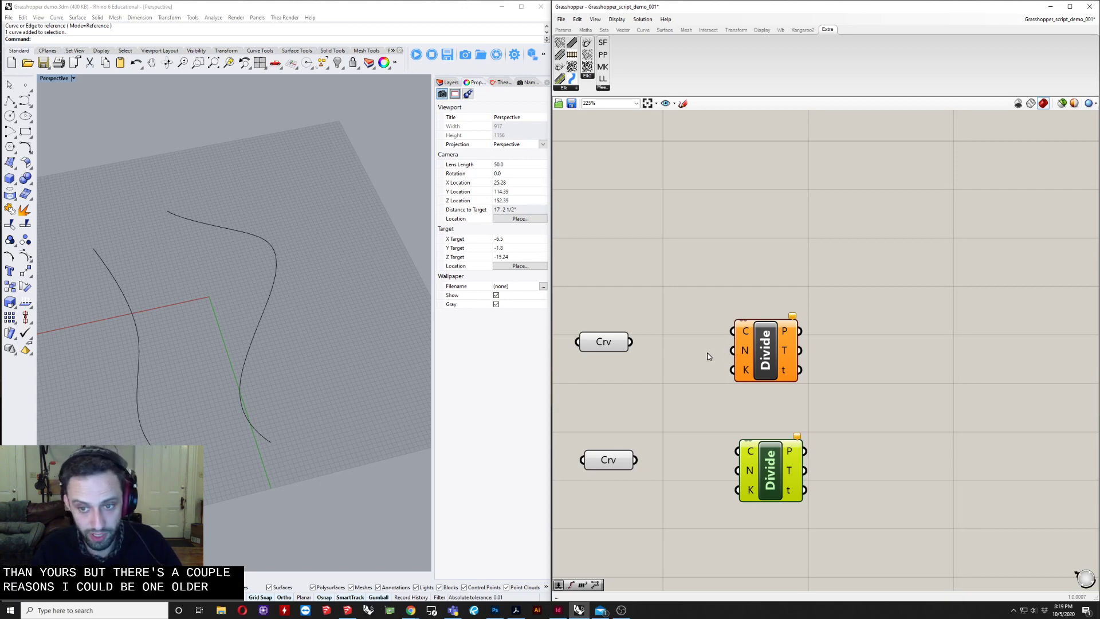
{"action": "right_click_drag", "start_coordinate": [717, 358], "coordinate": [729, 358]}
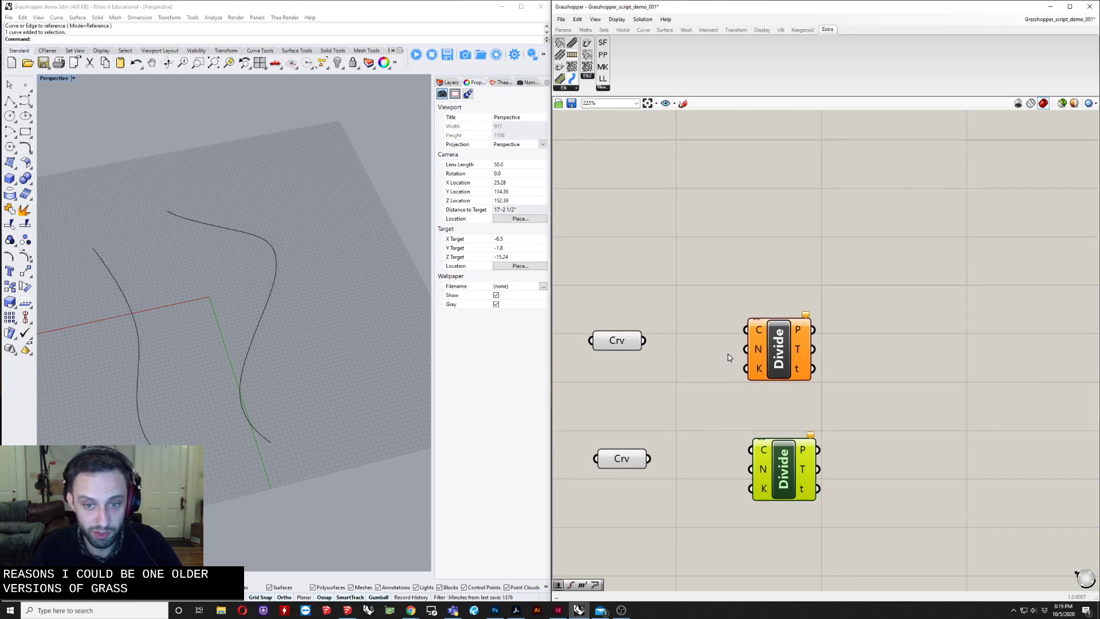
Switch the canvas display to draw component icons and clear the component selection
{"action": "left_click", "coordinate": [624, 20]}
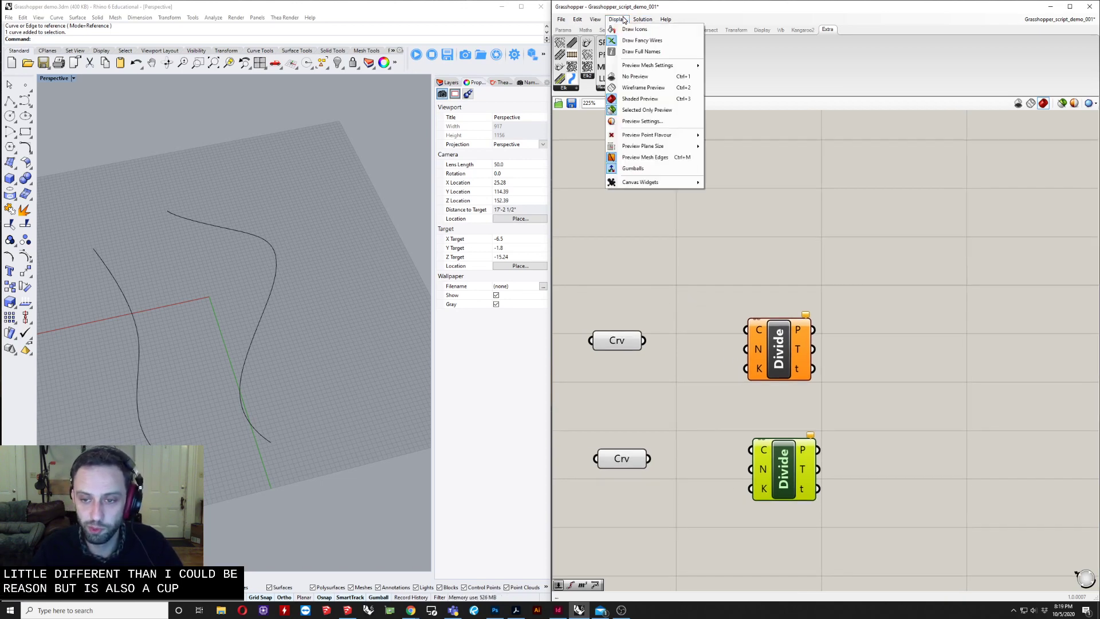
{"action": "left_click", "coordinate": [634, 29]}
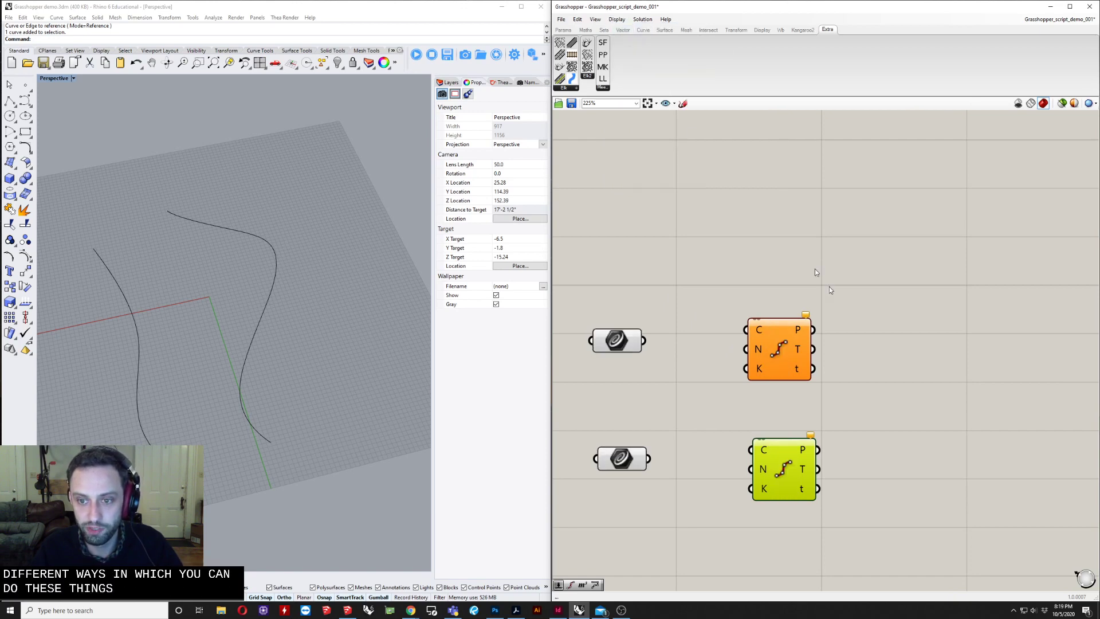
{"action": "left_click", "coordinate": [771, 268]}
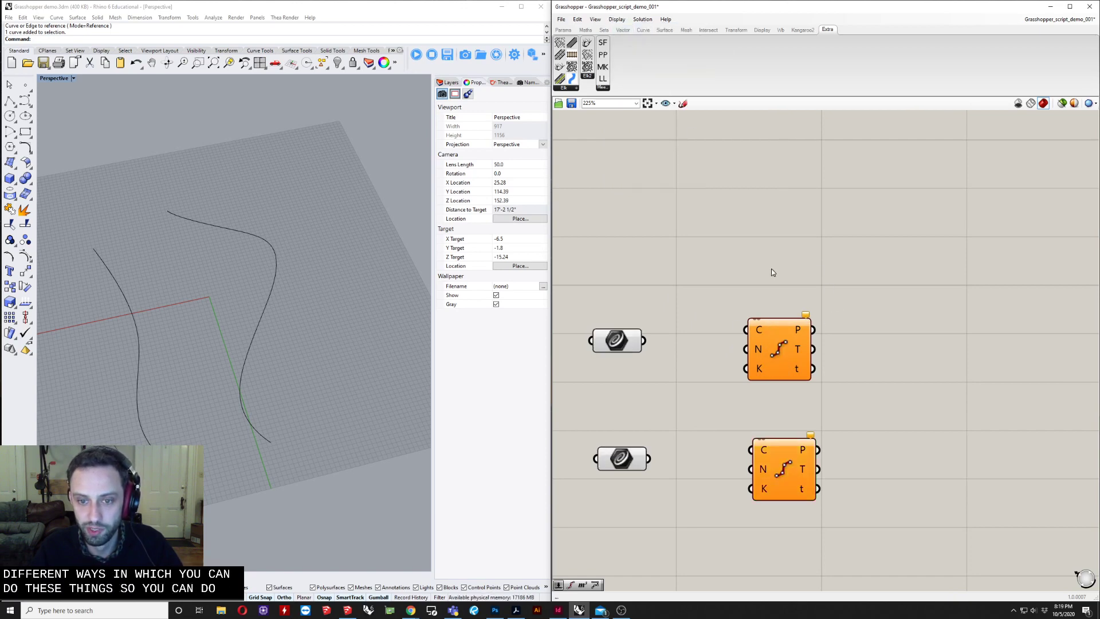
Browse the Curve component category for the division icons and search the components for "crv"
{"action": "left_click", "coordinate": [606, 30]}
{"action": "left_click", "coordinate": [640, 30]}
{"action": "left_click", "coordinate": [664, 30]}
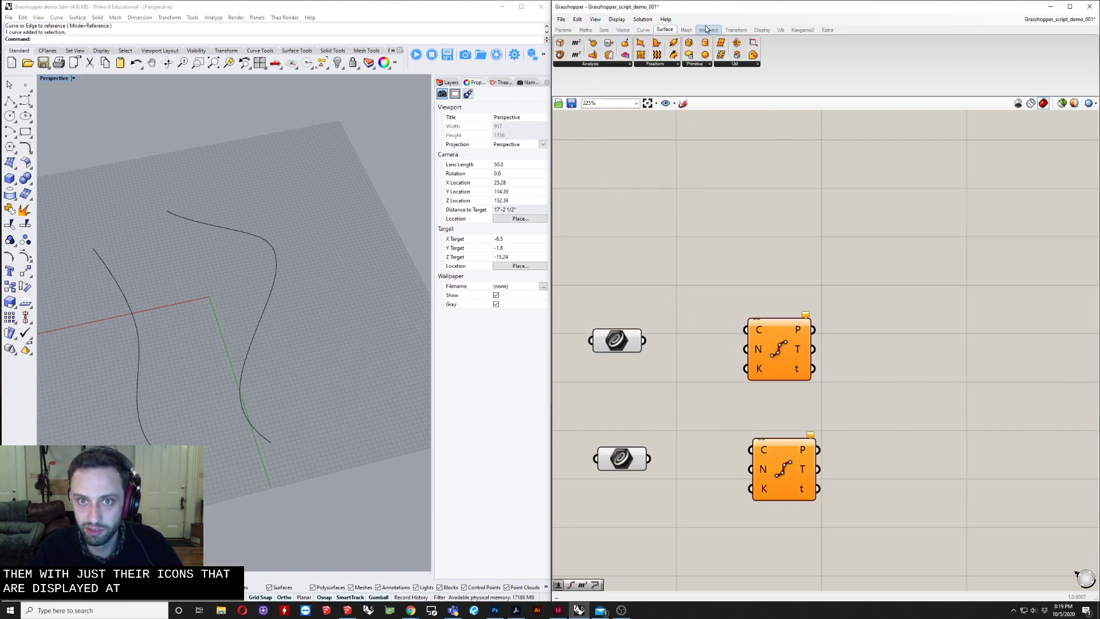
{"action": "left_click", "coordinate": [648, 30]}
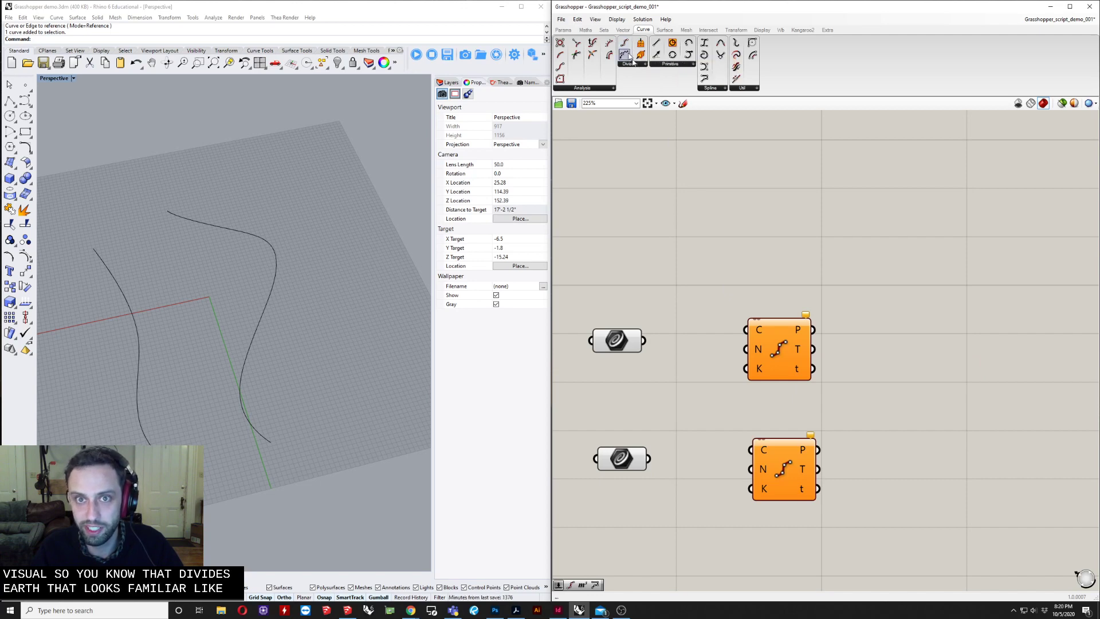
{"action": "double_click", "coordinate": [746, 245]}
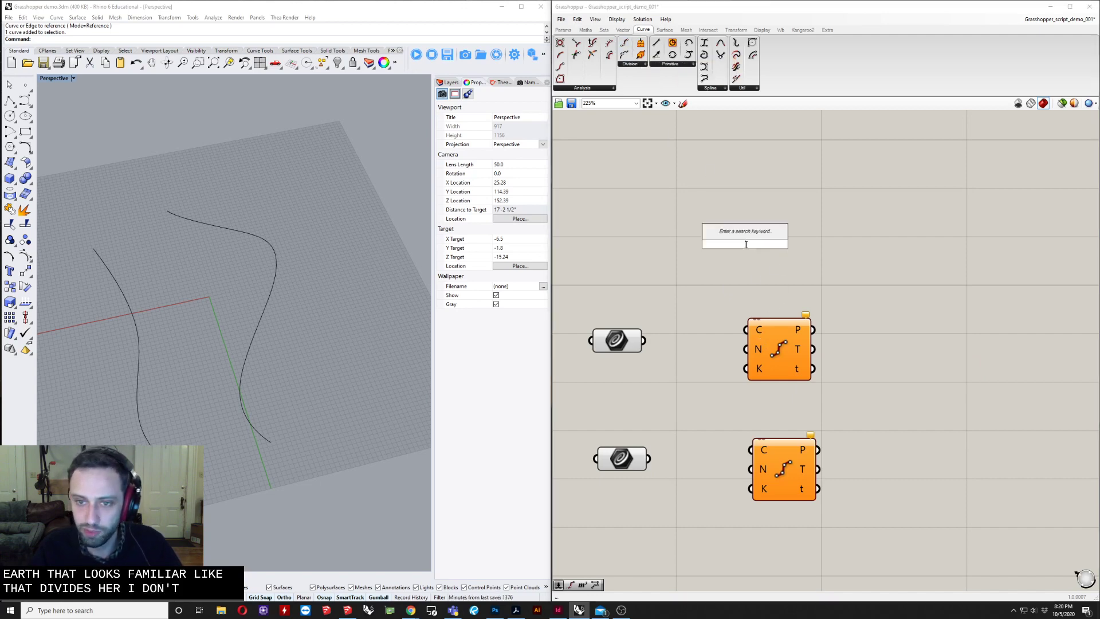
{"action": "type", "text": "crv"}
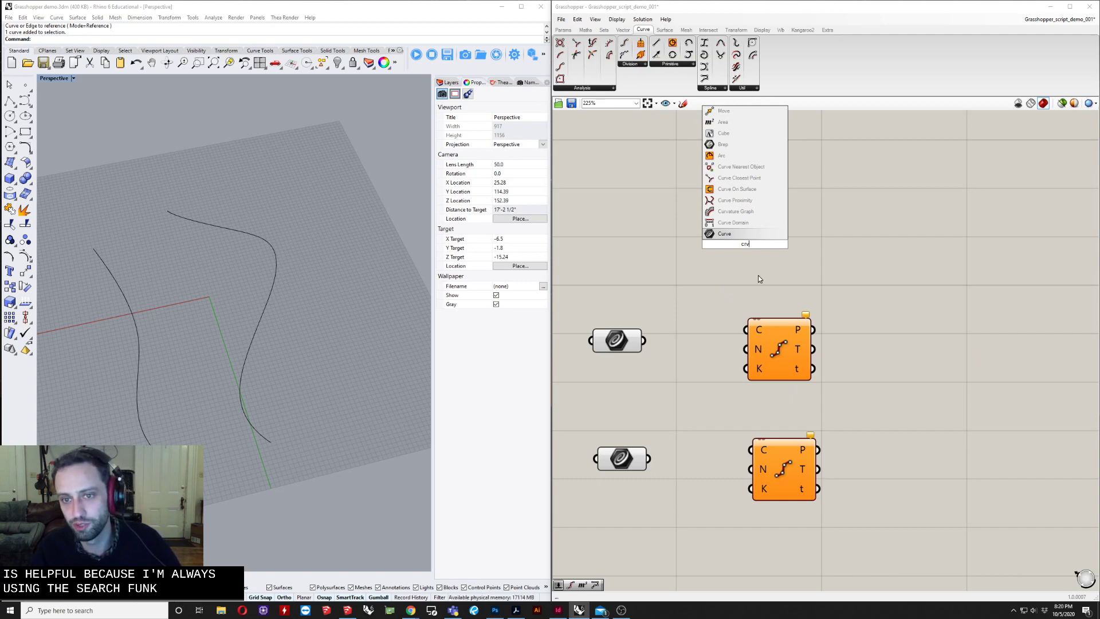
Turn off drawing of component icons and turn on drawing of full names on the canvas
{"action": "left_click", "coordinate": [617, 19]}
{"action": "left_click", "coordinate": [635, 29]}
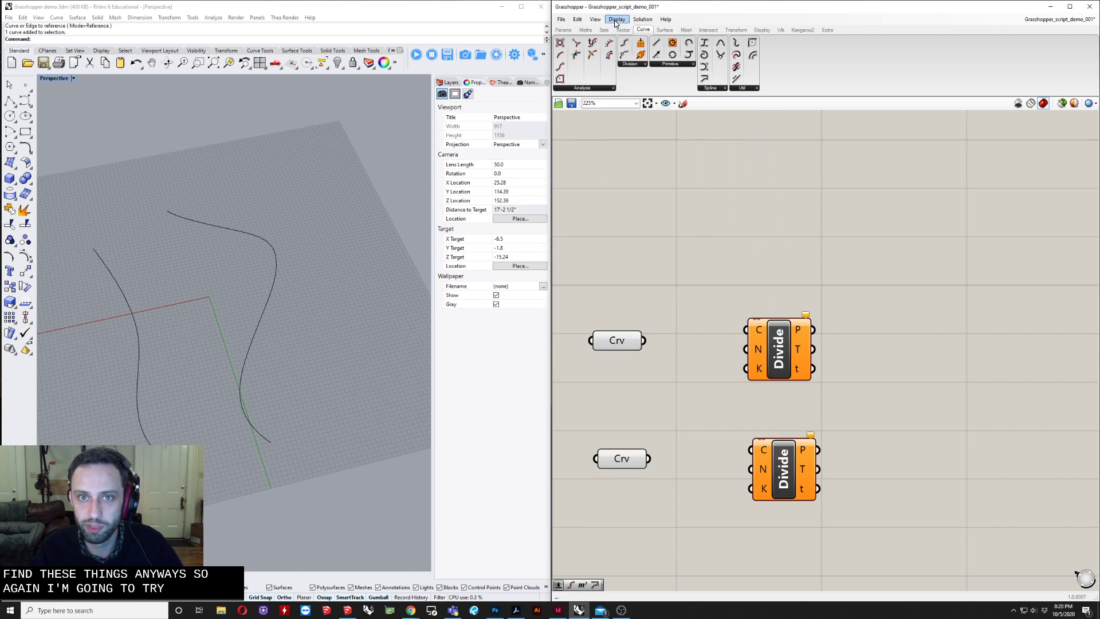
{"action": "left_click", "coordinate": [617, 19]}
{"action": "left_click", "coordinate": [641, 51]}
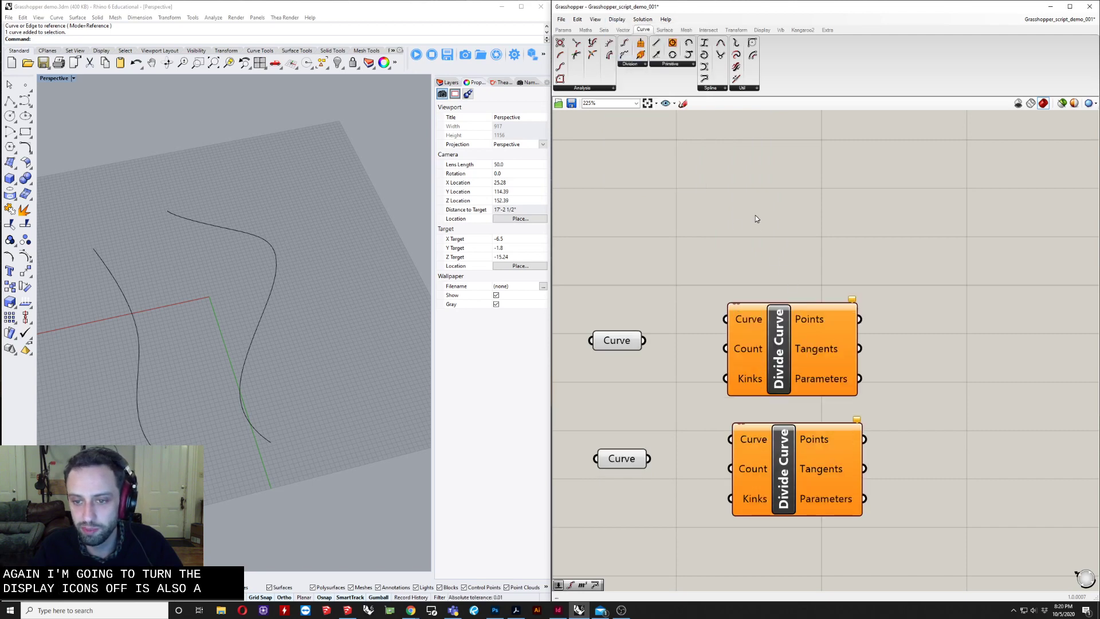
{"action": "right_click_drag", "start_coordinate": [784, 410], "coordinate": [772, 369]}
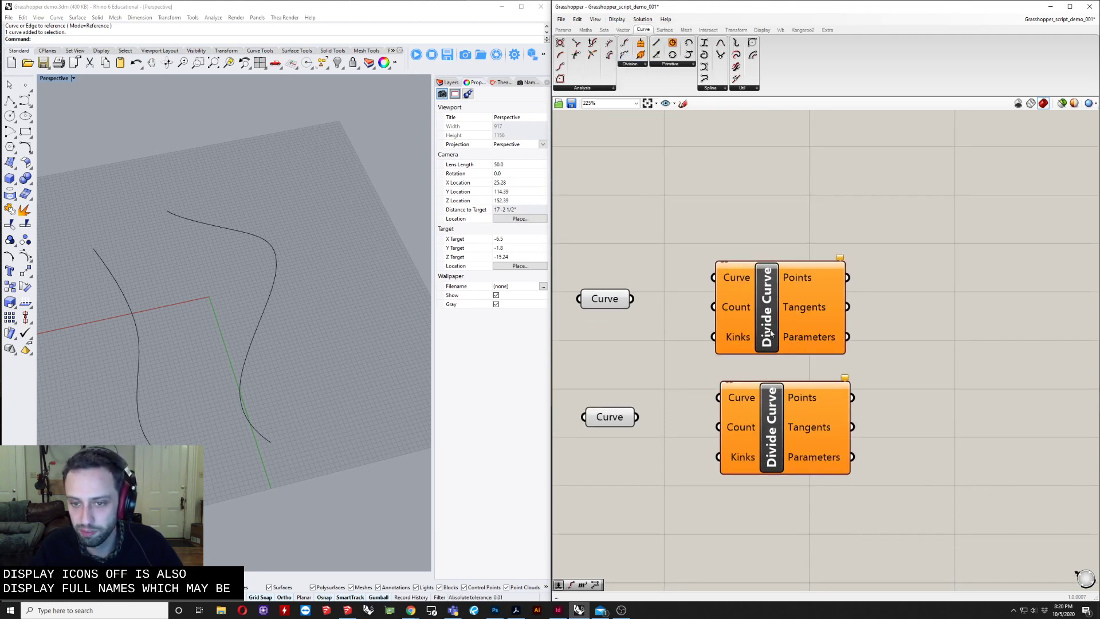
{"action": "right_click_drag", "start_coordinate": [755, 227], "coordinate": [747, 265]}
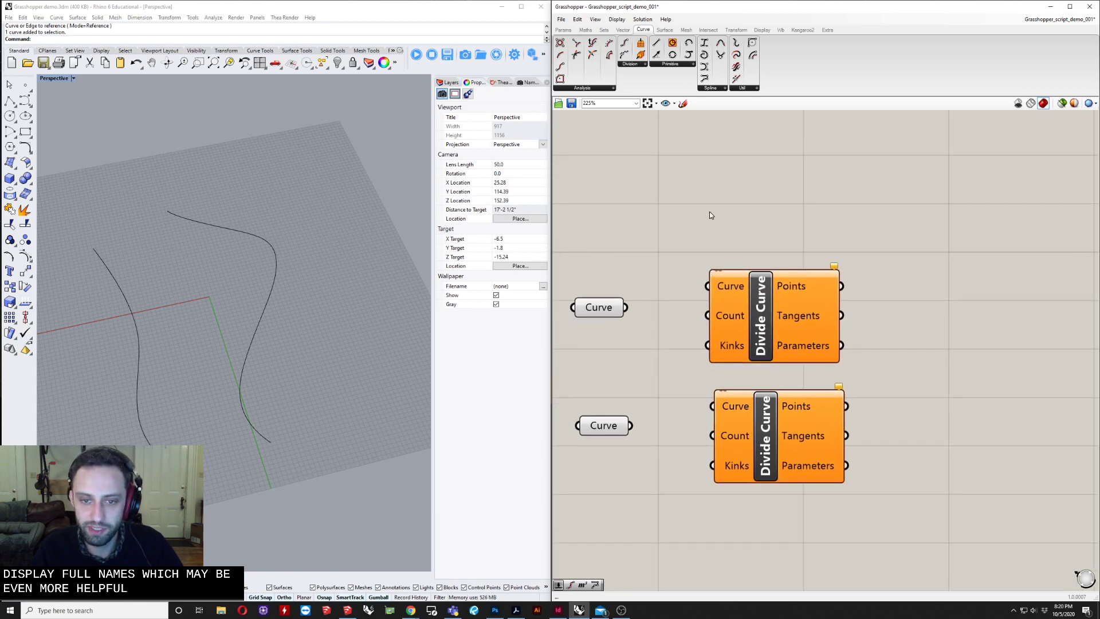
{"action": "right_click_drag", "start_coordinate": [711, 218], "coordinate": [742, 218]}
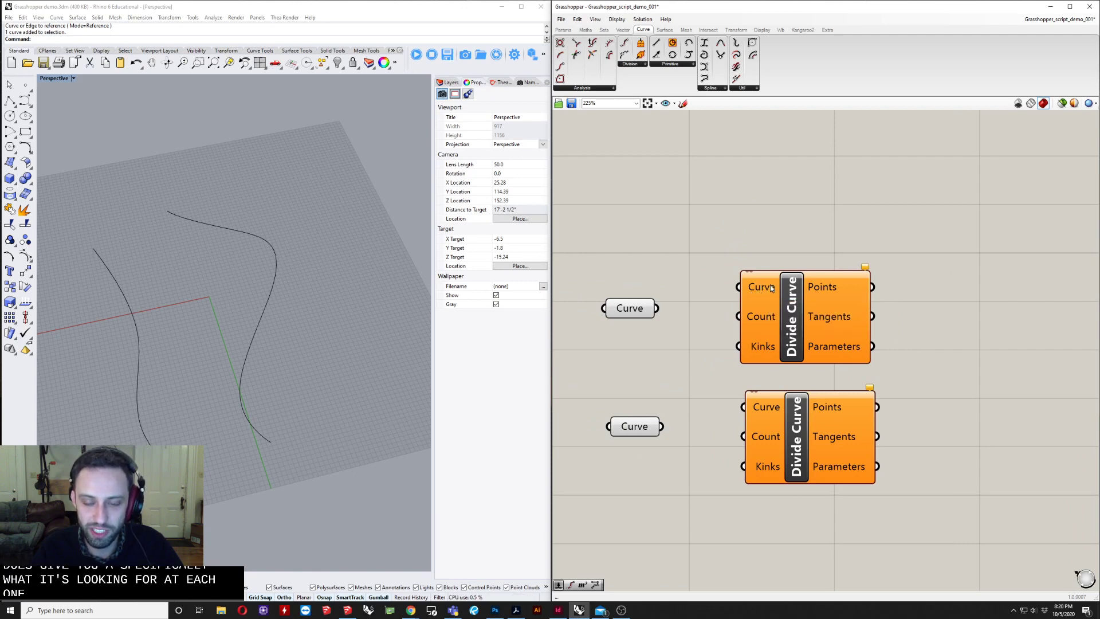
Nudge the upper Divide Curve component and connect the upper Curve parameter to its Curve input
{"action": "left_click_drag", "start_coordinate": [819, 321], "coordinate": [822, 324]}
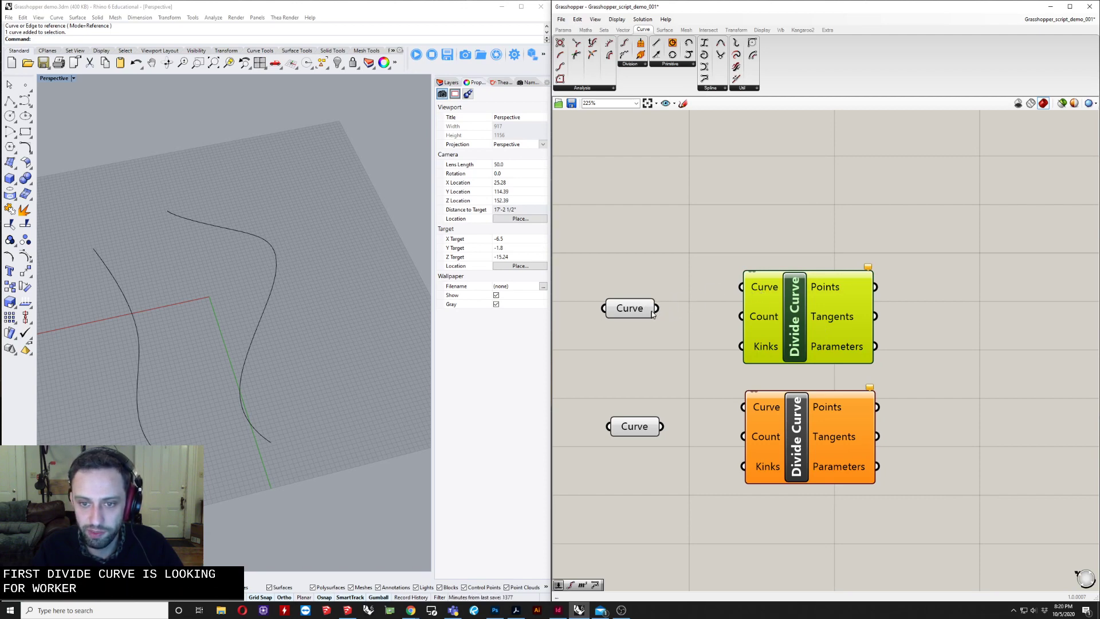
{"action": "left_click_drag", "start_coordinate": [660, 313], "coordinate": [743, 287]}
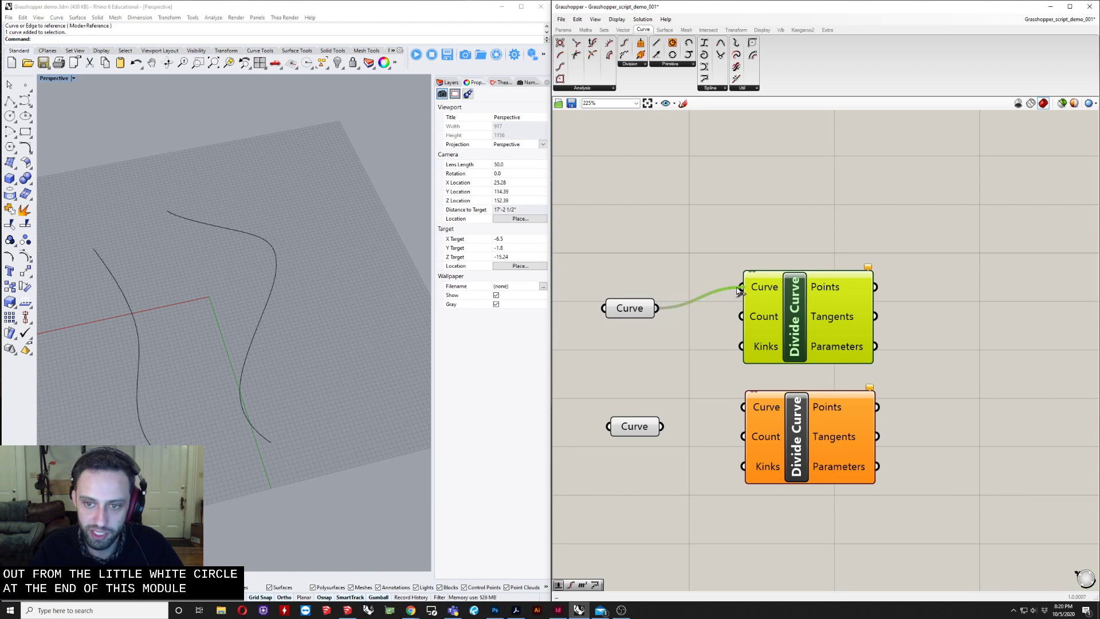
{"action": "left_click", "coordinate": [658, 328]}
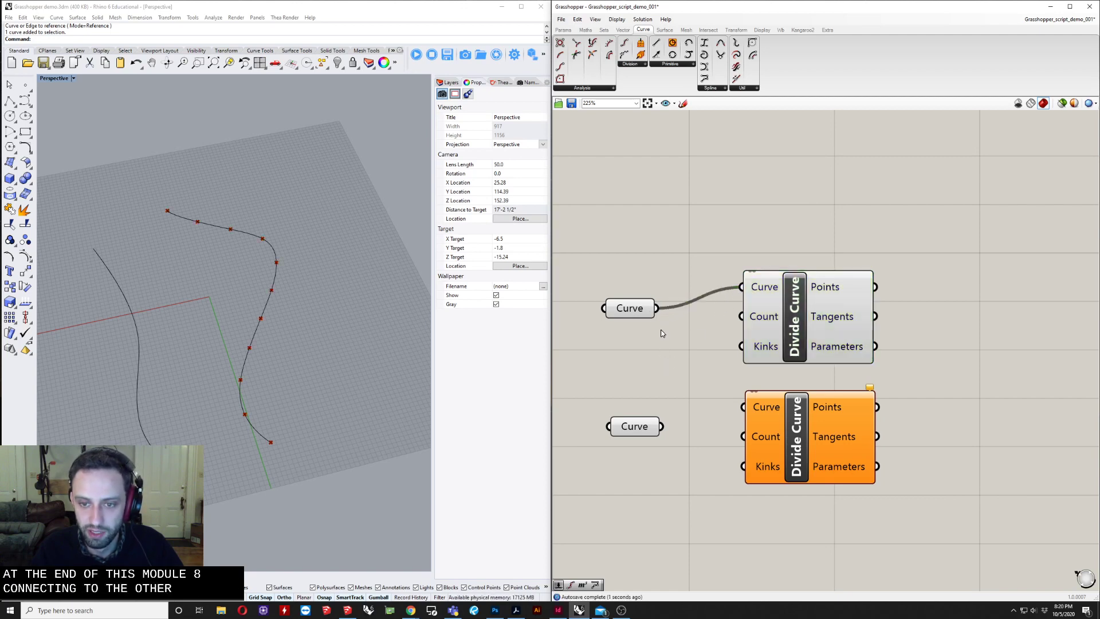
Connect the lower Curve parameter to the lower Divide Curve's Curve input and shift that component slightly down
{"action": "right_click_drag", "start_coordinate": [695, 342], "coordinate": [673, 343]}
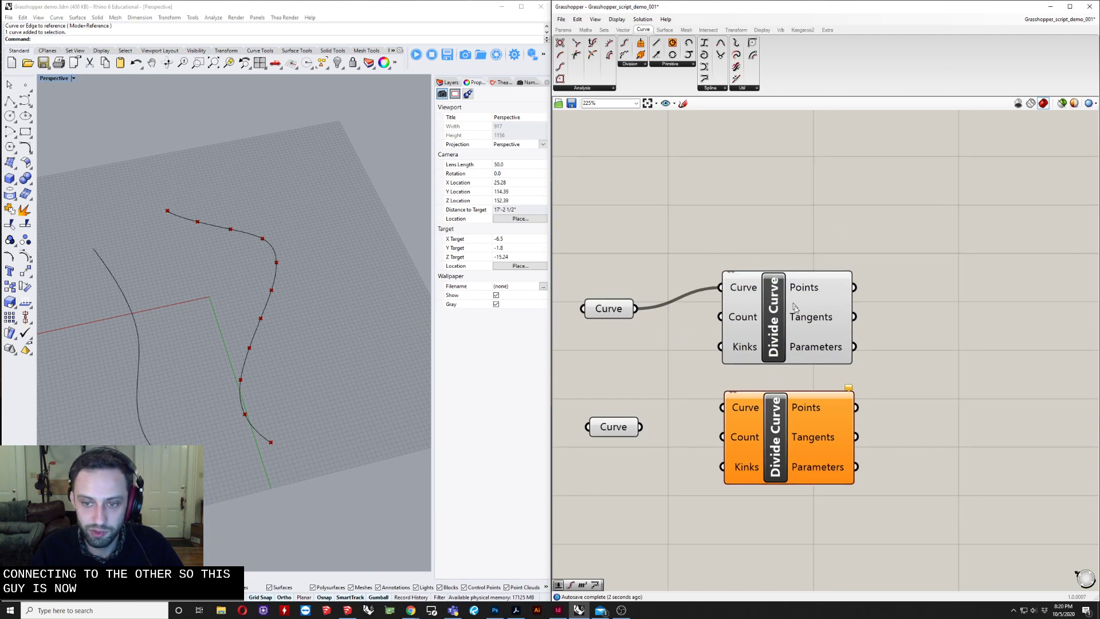
{"action": "right_click_drag", "start_coordinate": [881, 345], "coordinate": [882, 318]}
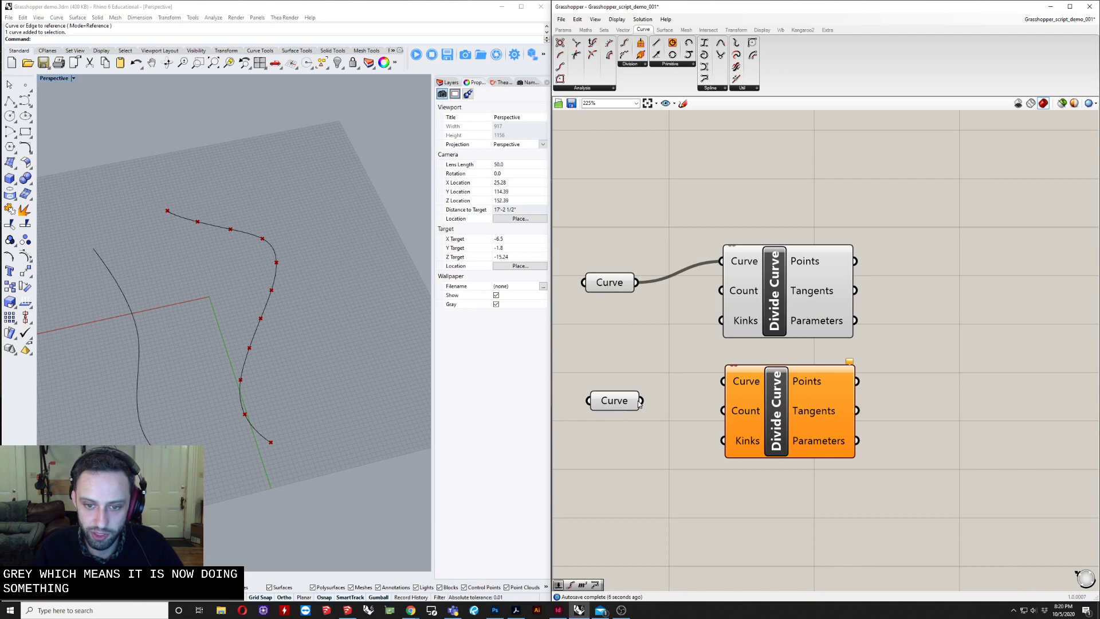
{"action": "left_click_drag", "start_coordinate": [641, 401], "coordinate": [721, 383]}
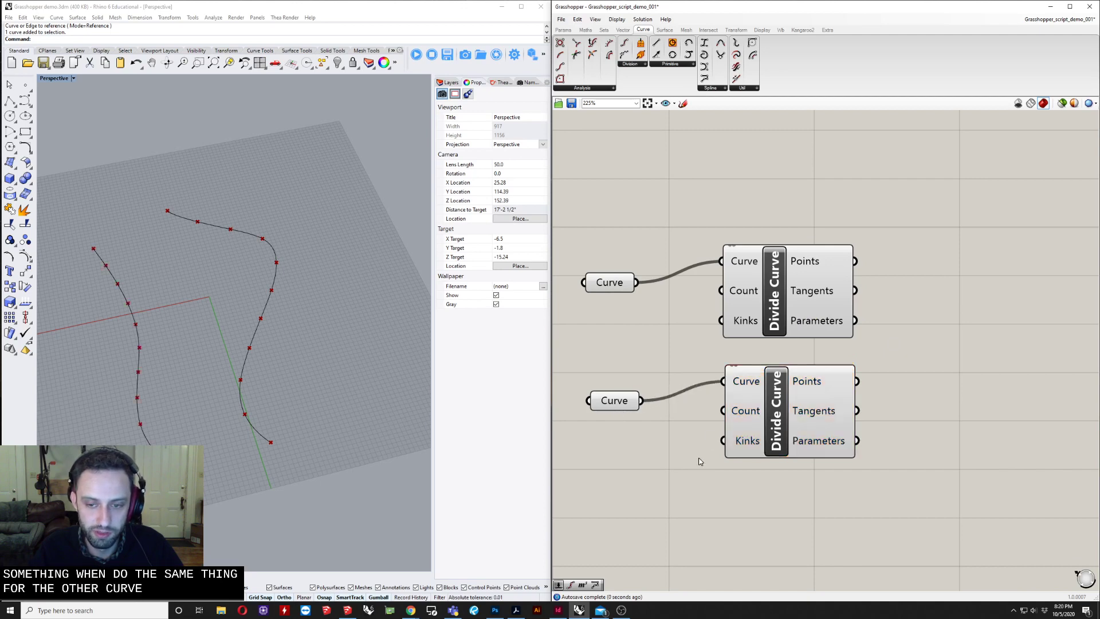
{"action": "right_click_drag", "start_coordinate": [716, 427], "coordinate": [767, 354]}
{"action": "left_click_drag", "start_coordinate": [820, 343], "coordinate": [820, 351]}
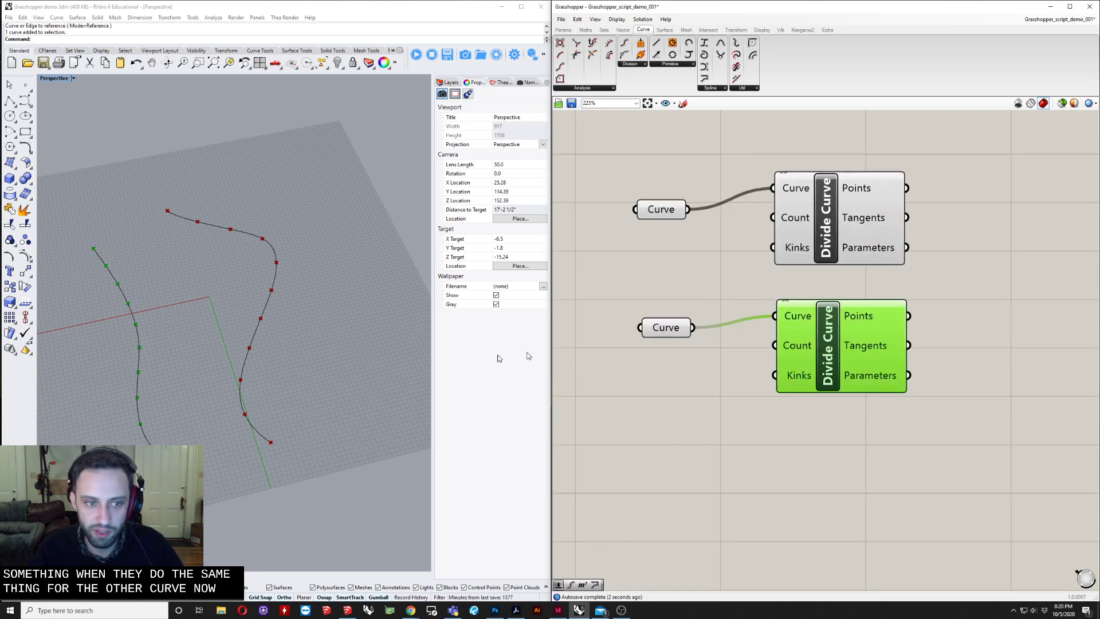
{"action": "left_click", "coordinate": [827, 467]}
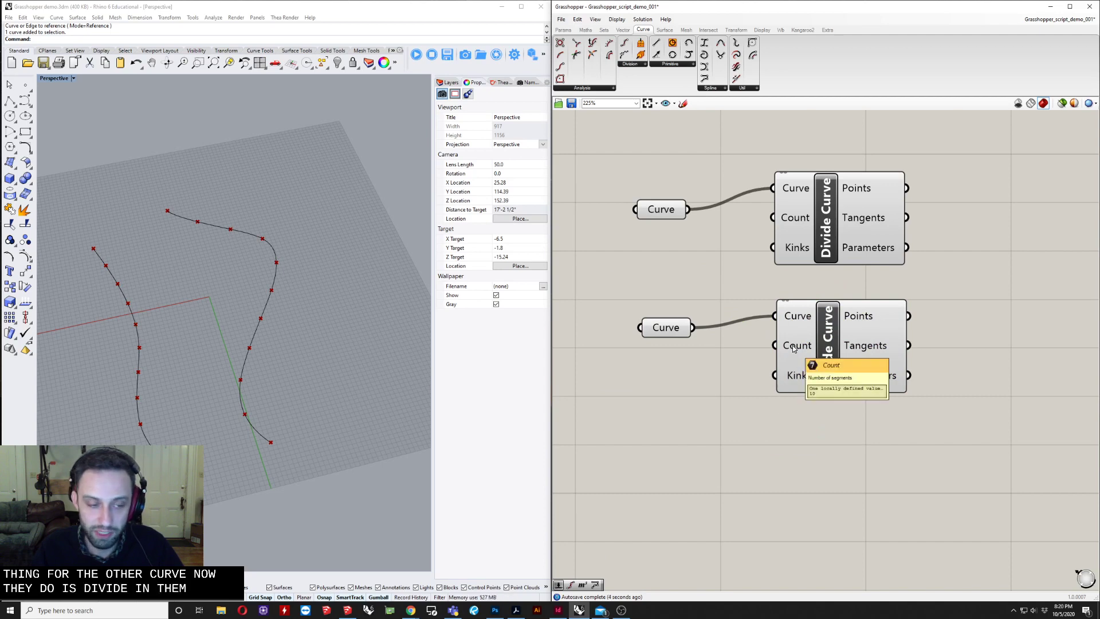
Add a number slider created from the value 11 between the two Curve parameters and slide it to 100
{"action": "double_click", "coordinate": [704, 384]}
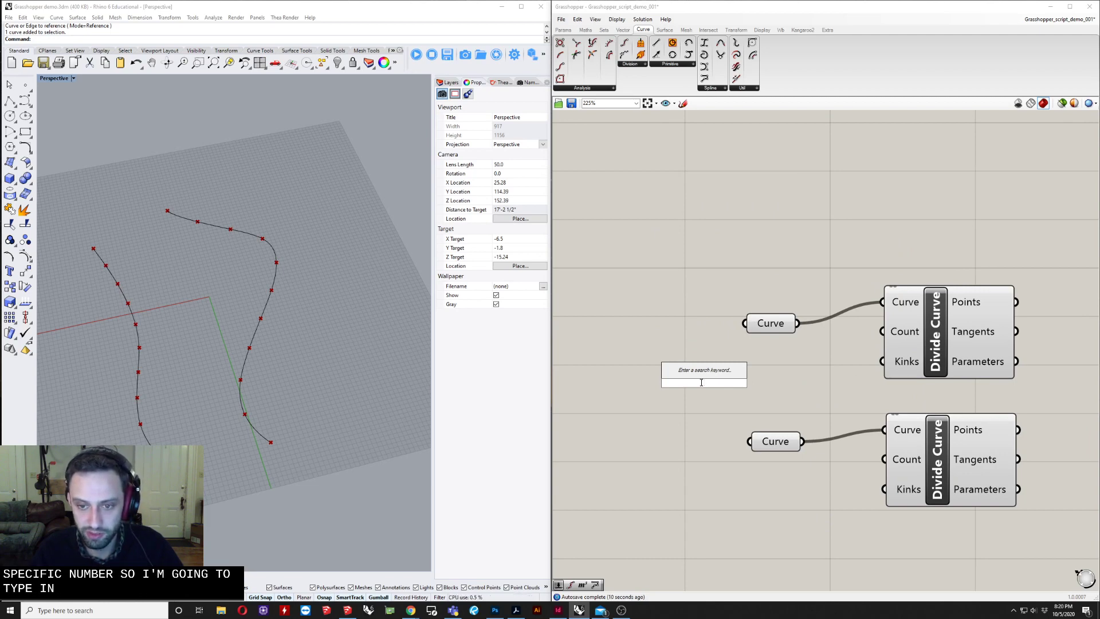
{"action": "type", "text": "11"}
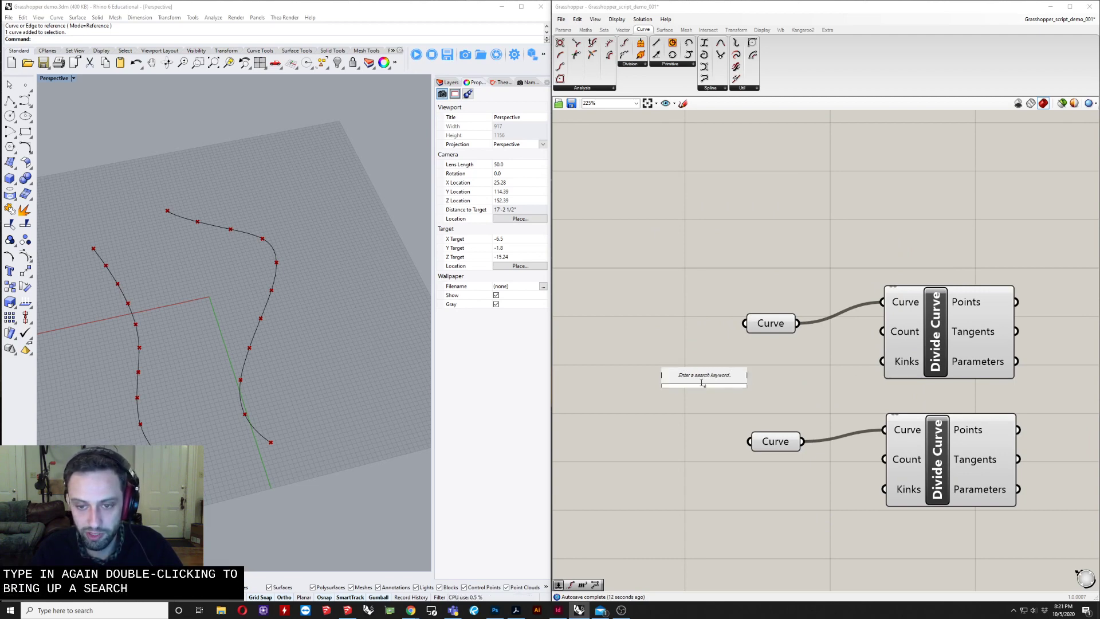
{"action": "key", "text": "Return"}
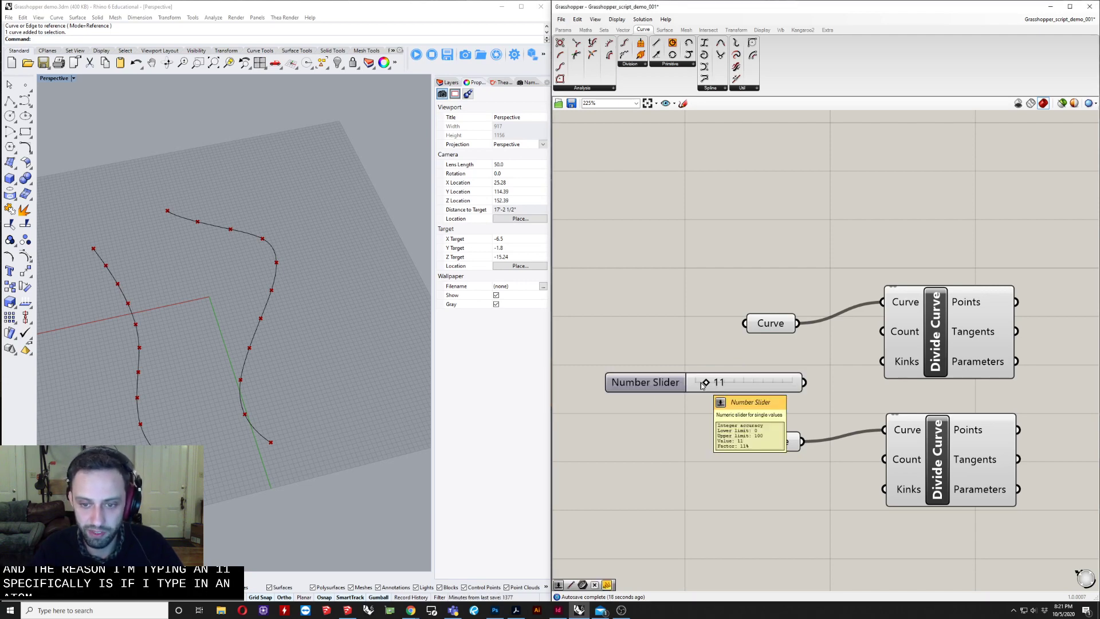
{"action": "left_click_drag", "start_coordinate": [707, 382], "coordinate": [813, 385]}
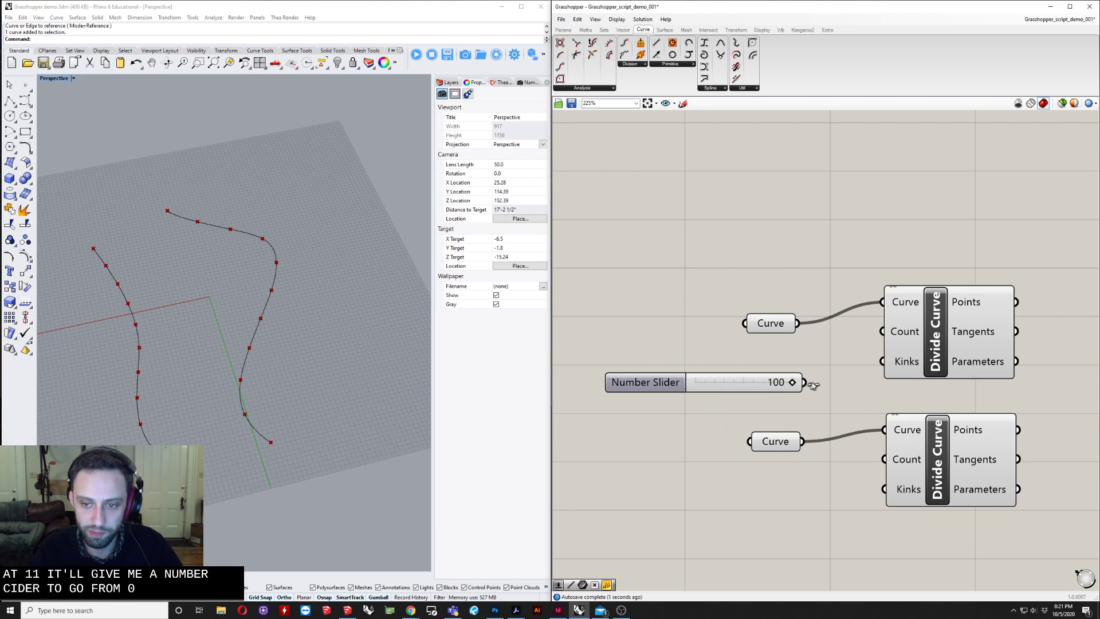
Add a second number slider from the value 5, try out its range and delete it
{"action": "double_click", "coordinate": [611, 332]}
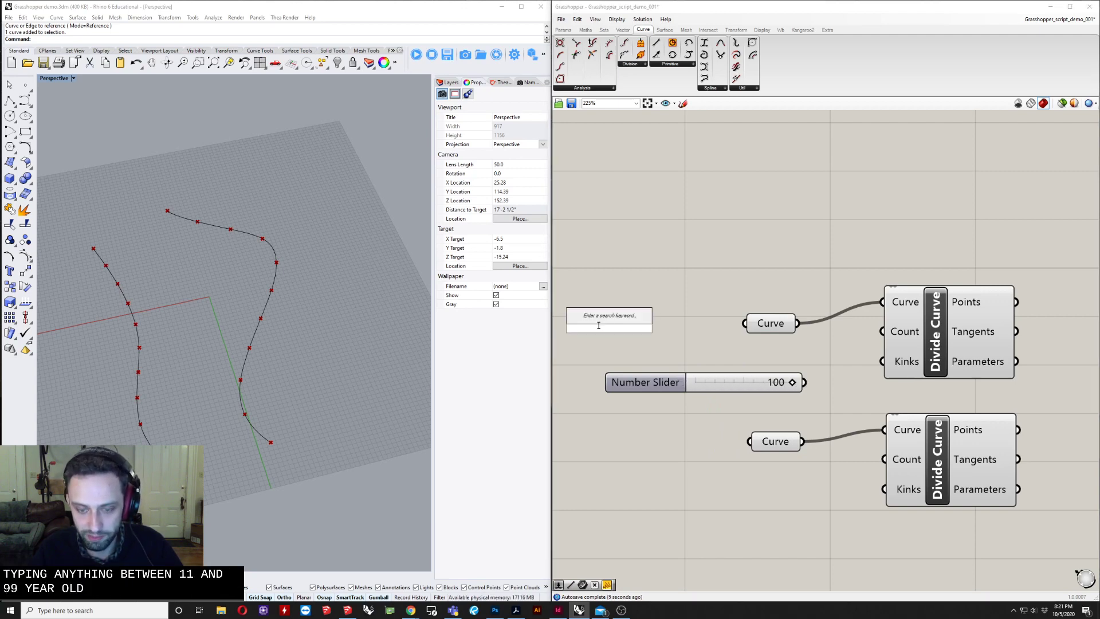
{"action": "type", "text": "5"}
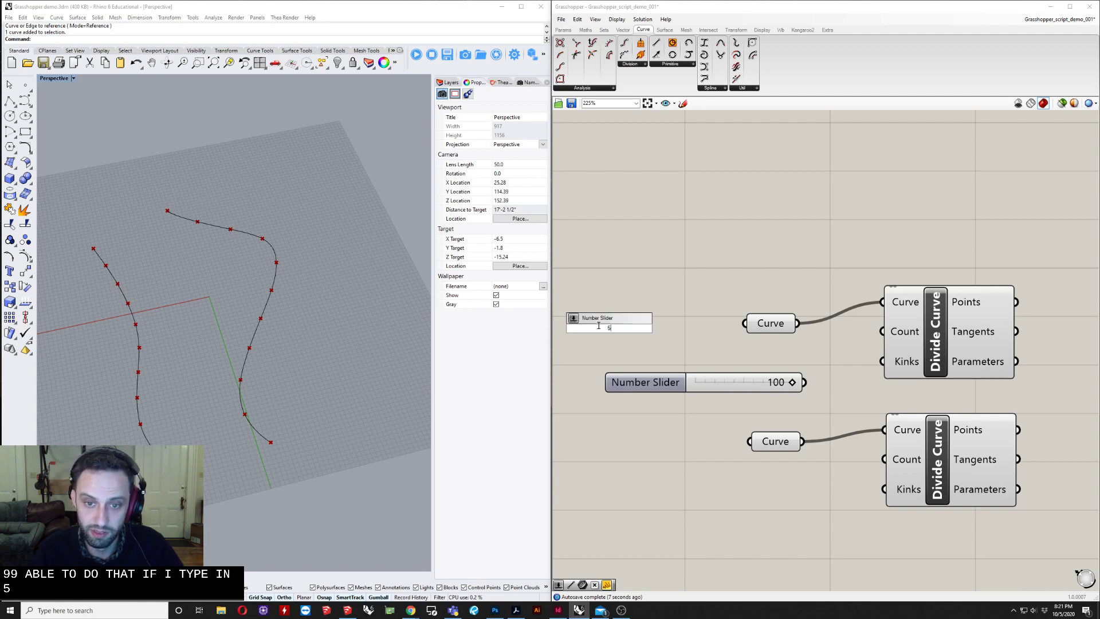
{"action": "key", "text": "Return"}
{"action": "left_click_drag", "start_coordinate": [645, 327], "coordinate": [731, 338]}
{"action": "left_click", "coordinate": [639, 335]}
{"action": "key", "text": "Delete"}
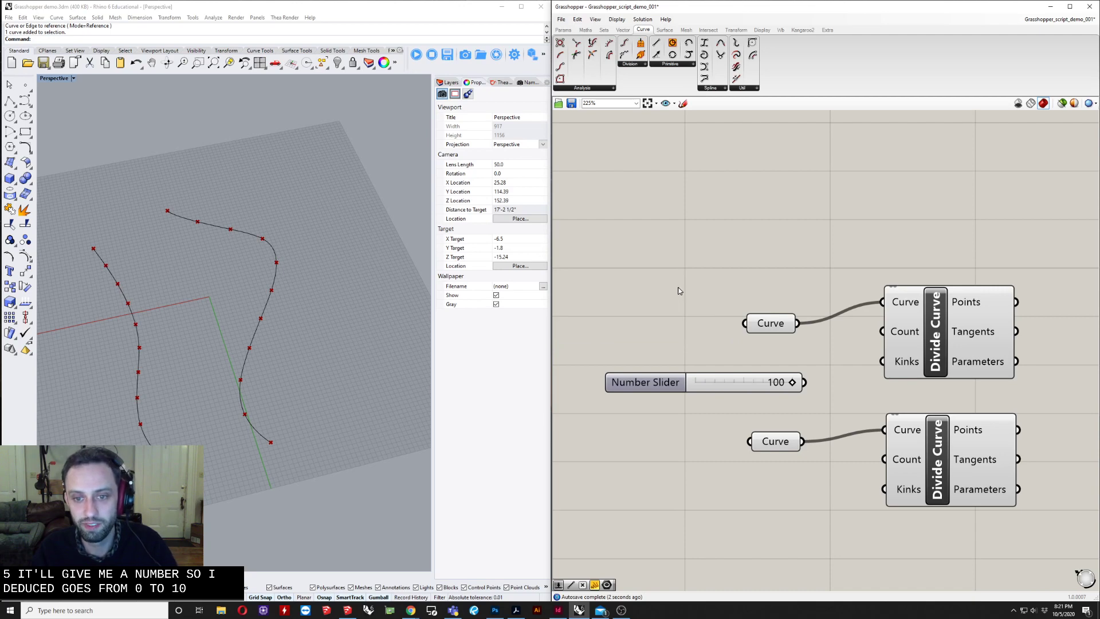
Add a trial number slider from the value 1, try out its range and delete it
{"action": "double_click", "coordinate": [679, 287]}
{"action": "type", "text": "1"}
{"action": "key", "text": "Return"}
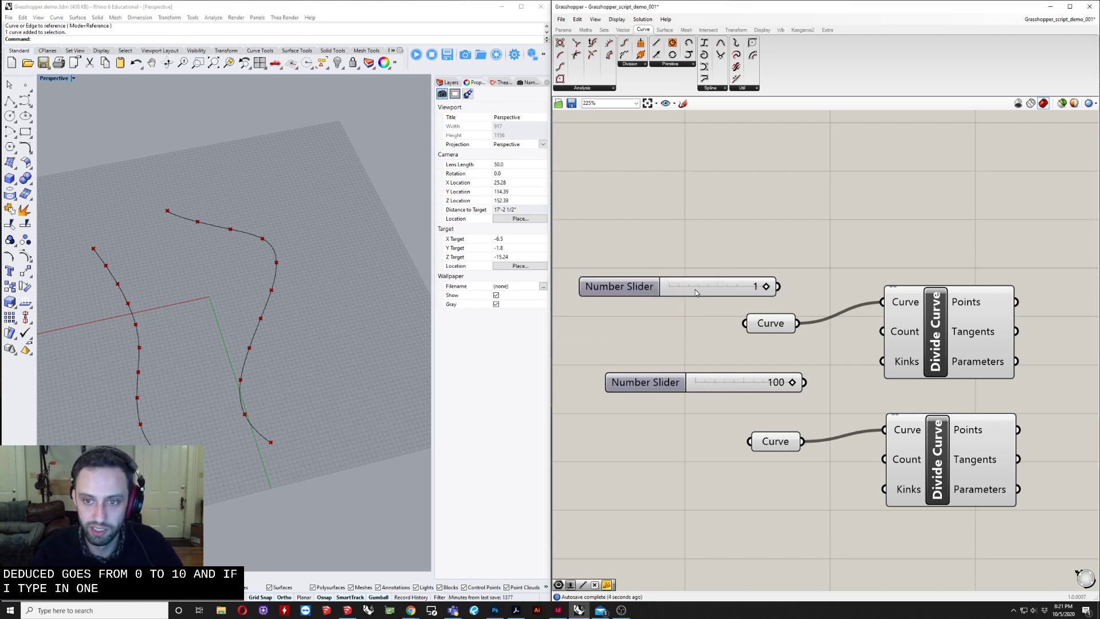
{"action": "mouse_move", "coordinate": [766, 286]}
{"action": "left_mouse_down"}
{"action": "mouse_move", "coordinate": [682, 289]}
{"action": "mouse_move", "coordinate": [766, 288]}
{"action": "left_mouse_up"}
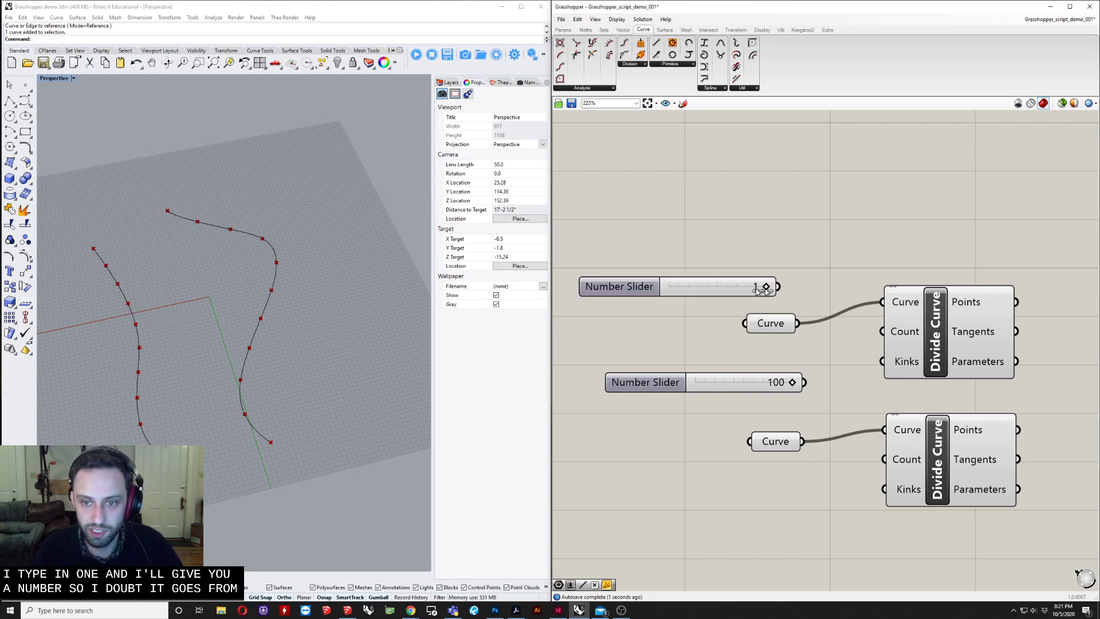
{"action": "left_click", "coordinate": [681, 293]}
{"action": "key", "text": "Delete"}
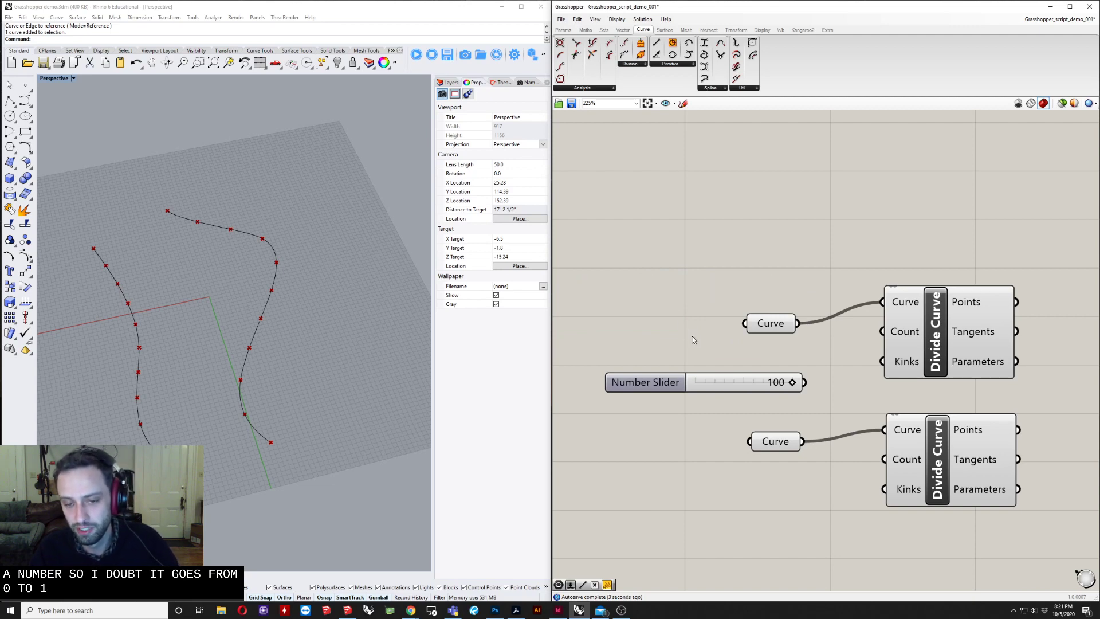
Set the remaining number slider to 16 and connect it to the Count inputs of both Divide Curve components
{"action": "right_click_drag", "start_coordinate": [750, 326], "coordinate": [694, 309]}
{"action": "left_click", "coordinate": [735, 367]}
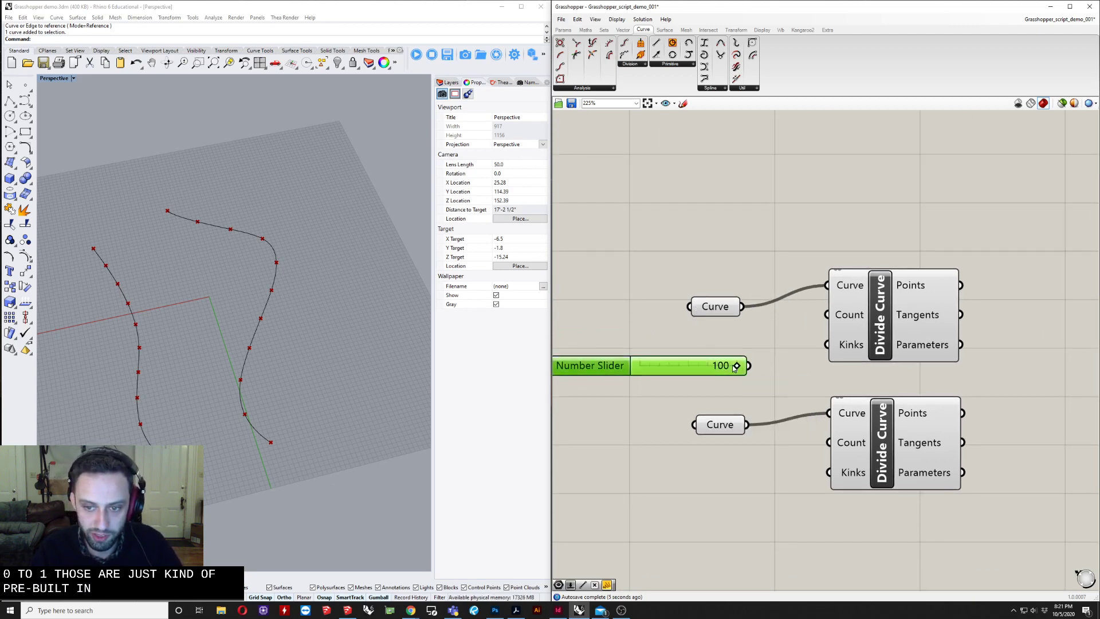
{"action": "left_click_drag", "start_coordinate": [701, 368], "coordinate": [656, 367]}
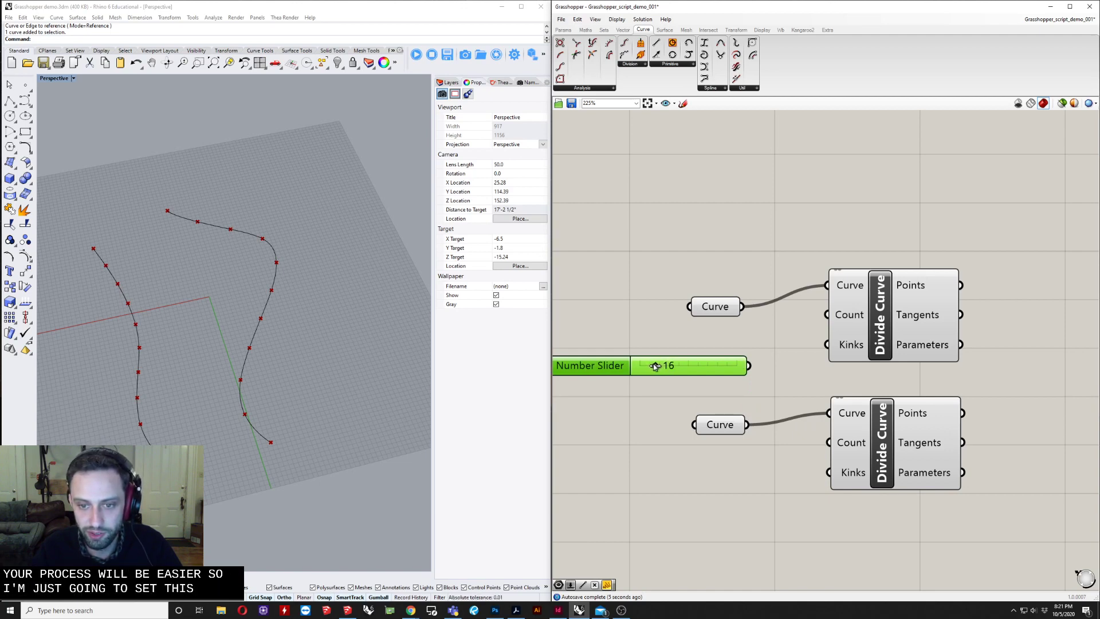
{"action": "left_click_drag", "start_coordinate": [749, 365], "coordinate": [827, 315]}
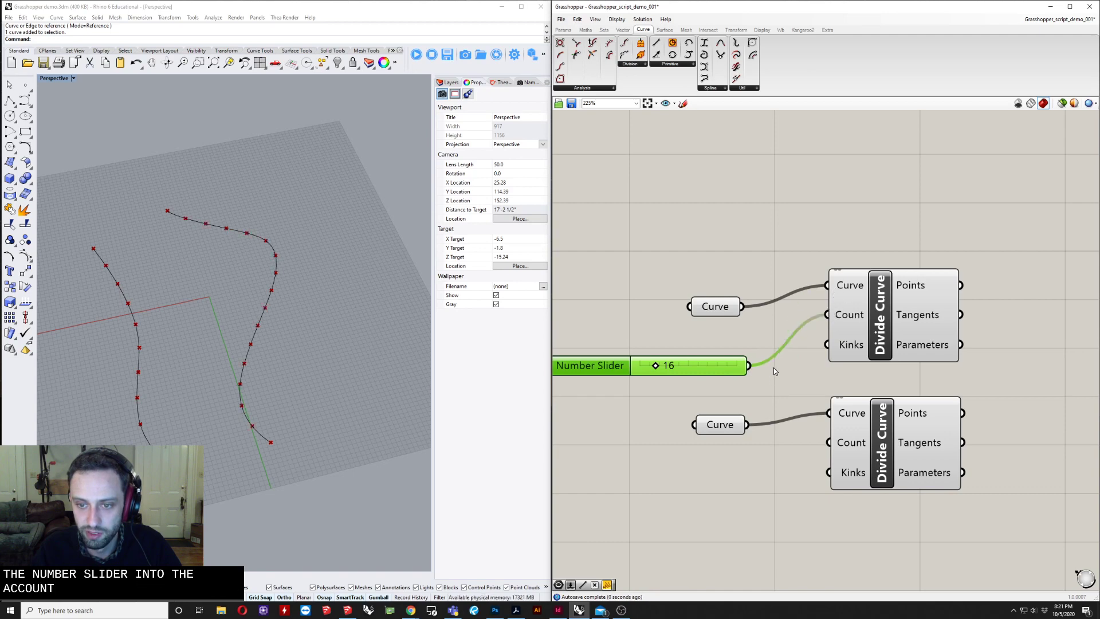
{"action": "left_click_drag", "start_coordinate": [749, 366], "coordinate": [828, 442]}
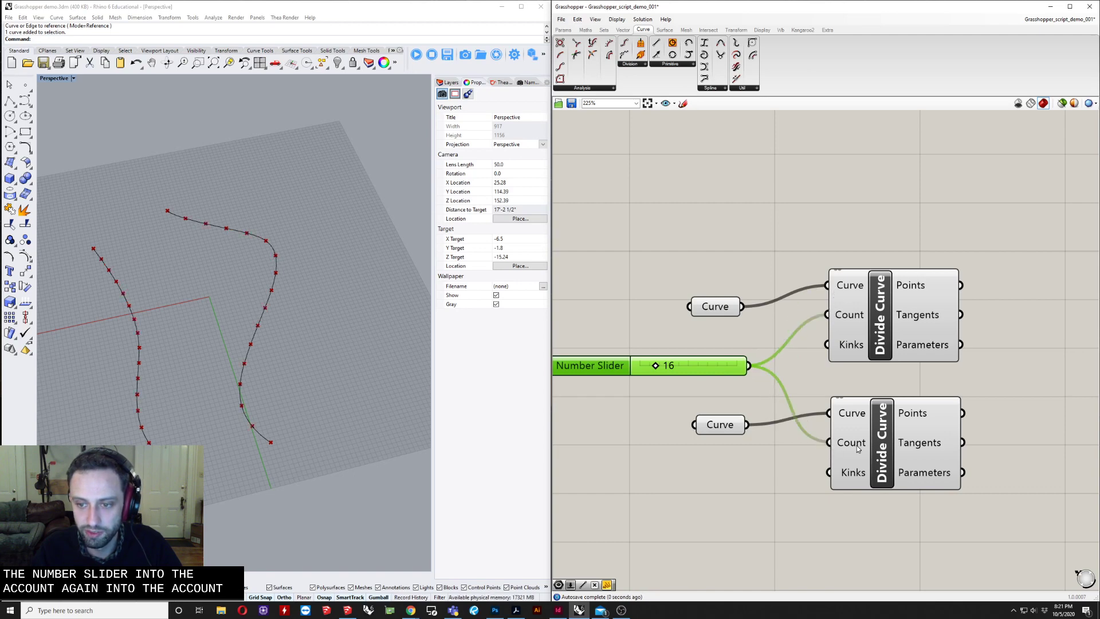
{"action": "right_click_drag", "start_coordinate": [851, 446], "coordinate": [804, 427]}
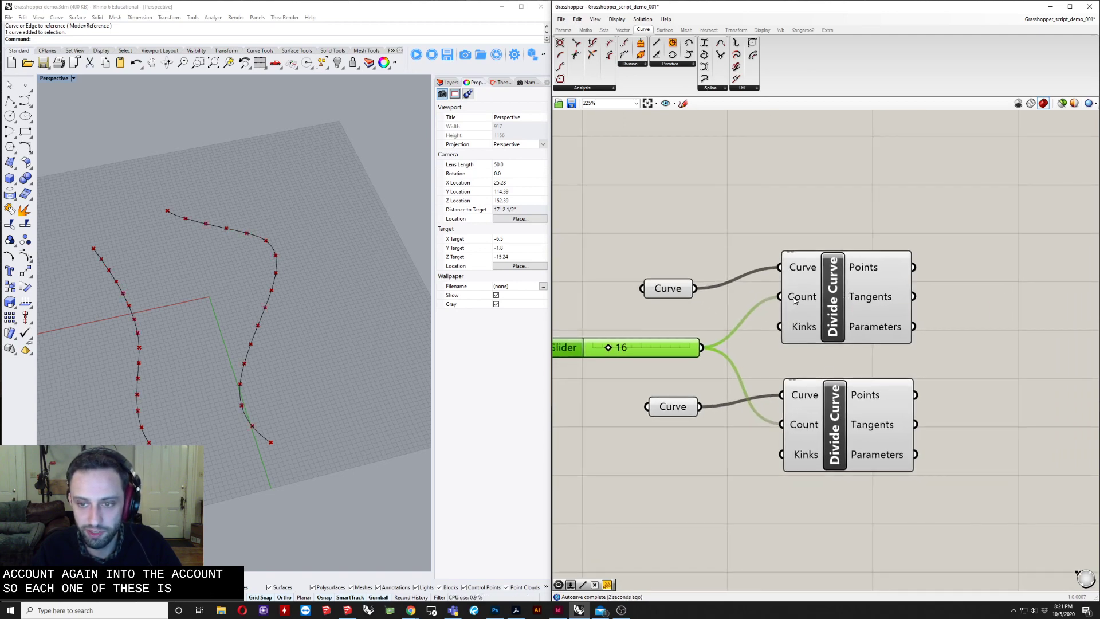
Lower the number slider driving both Count inputs to 15 and finally to 12
{"action": "mouse_move", "coordinate": [609, 347]}
{"action": "left_mouse_down"}
{"action": "mouse_move", "coordinate": [658, 346]}
{"action": "mouse_move", "coordinate": [575, 347]}
{"action": "mouse_move", "coordinate": [609, 349]}
{"action": "left_mouse_up"}
{"action": "right_click_drag", "start_coordinate": [729, 334], "coordinate": [729, 337]}
{"action": "right_click_drag", "start_coordinate": [626, 385], "coordinate": [692, 366]}
{"action": "right_click_drag", "start_coordinate": [816, 345], "coordinate": [760, 365]}
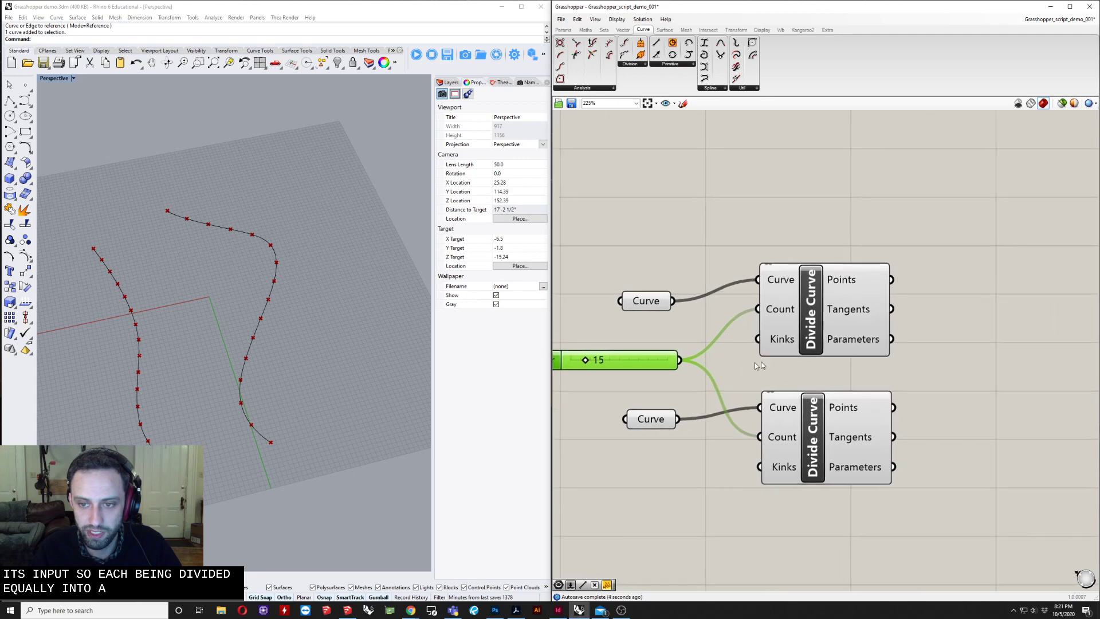
{"action": "mouse_move", "coordinate": [585, 362]}
{"action": "left_mouse_down"}
{"action": "mouse_move", "coordinate": [600, 362]}
{"action": "mouse_move", "coordinate": [582, 363]}
{"action": "left_mouse_up"}
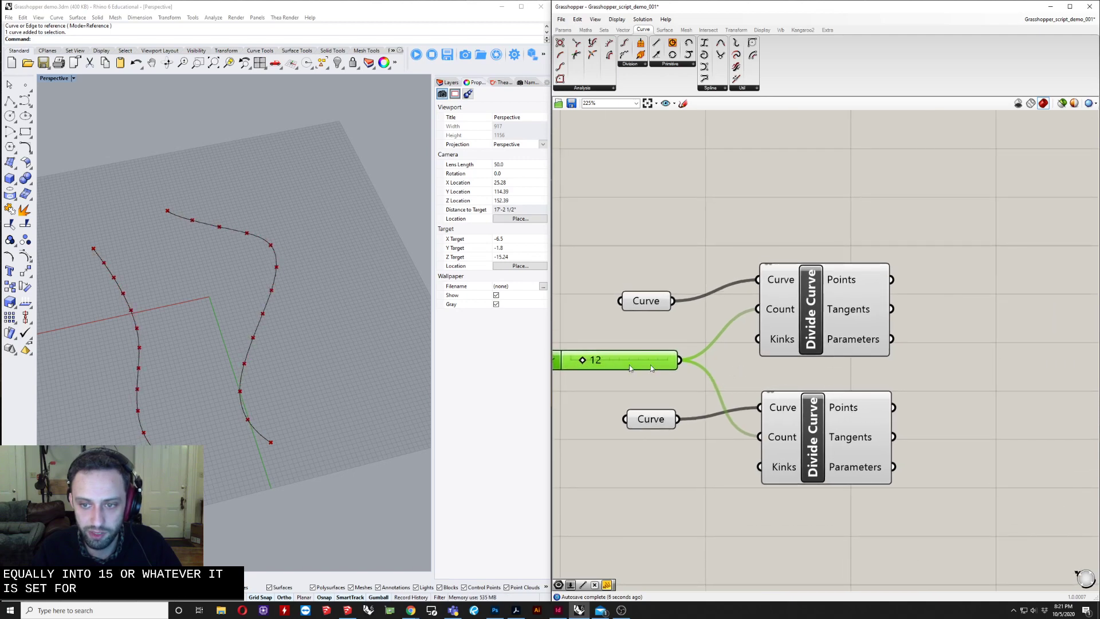
{"action": "right_click_drag", "start_coordinate": [831, 367], "coordinate": [739, 380]}
{"action": "left_click", "coordinate": [849, 379]}
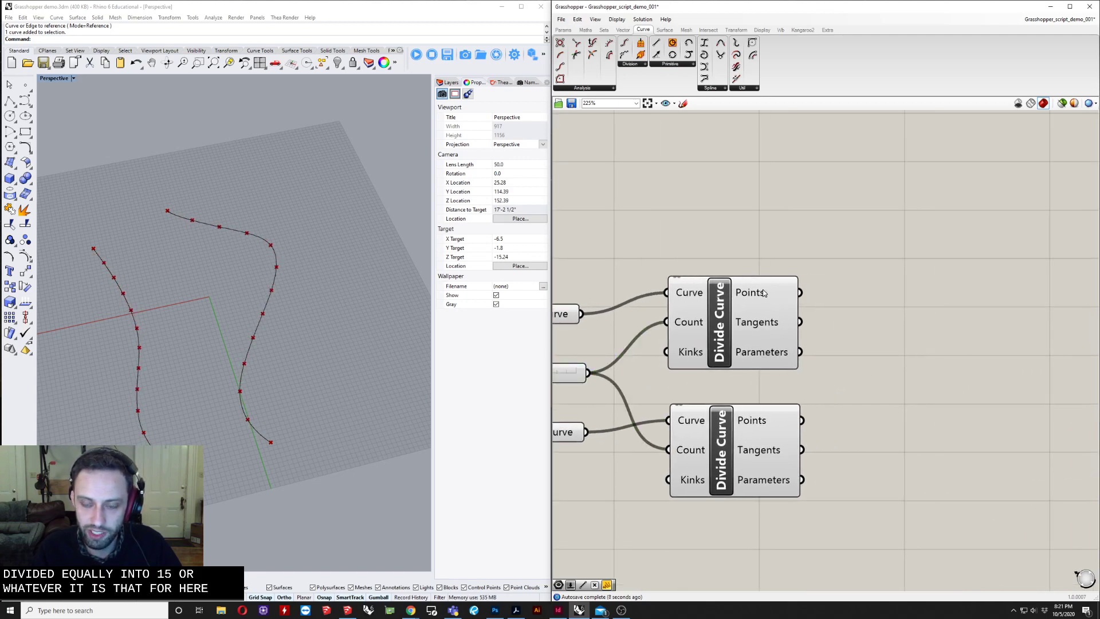
Add the Line component with Start Point and End Point inputs to the right of the Divide Curve components
{"action": "right_click_drag", "start_coordinate": [849, 314], "coordinate": [764, 303]}
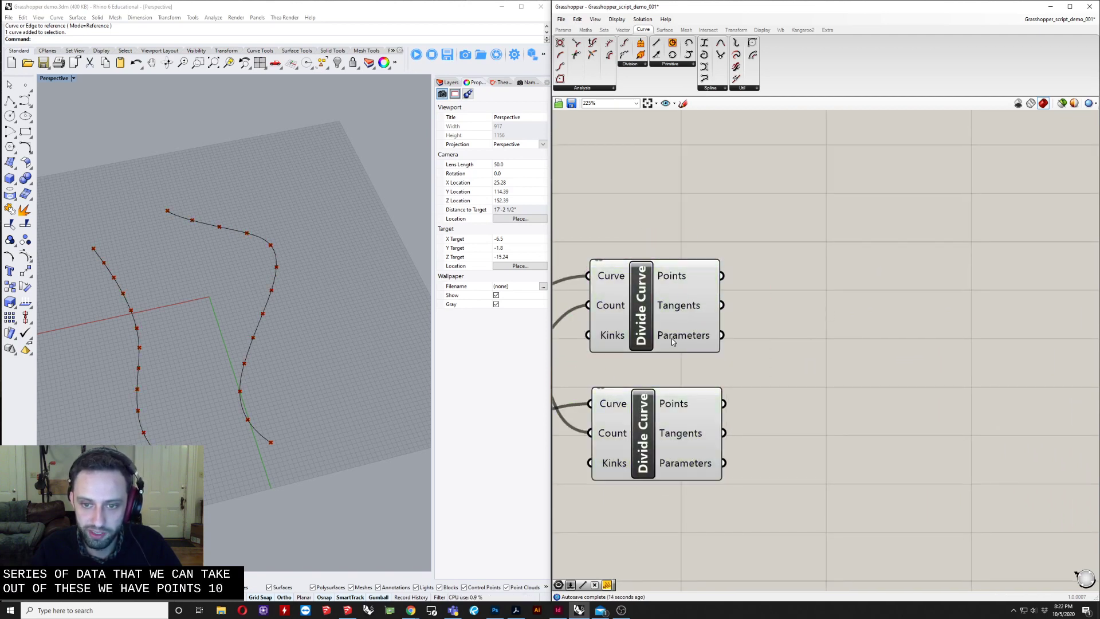
{"action": "right_click_drag", "start_coordinate": [792, 359], "coordinate": [748, 388]}
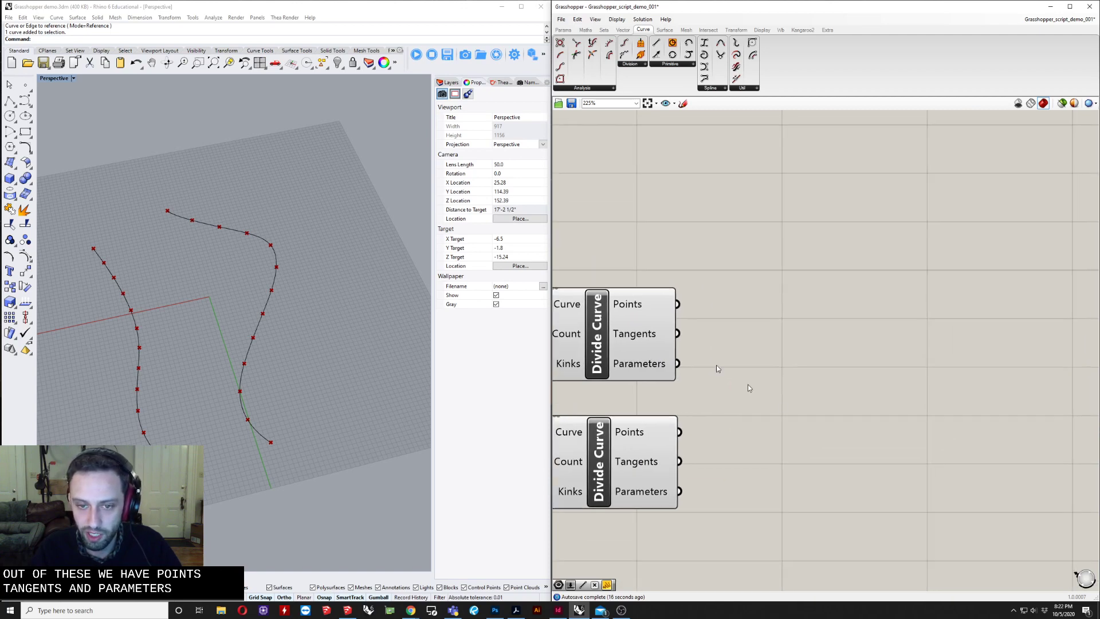
{"action": "right_click_drag", "start_coordinate": [710, 329], "coordinate": [699, 327]}
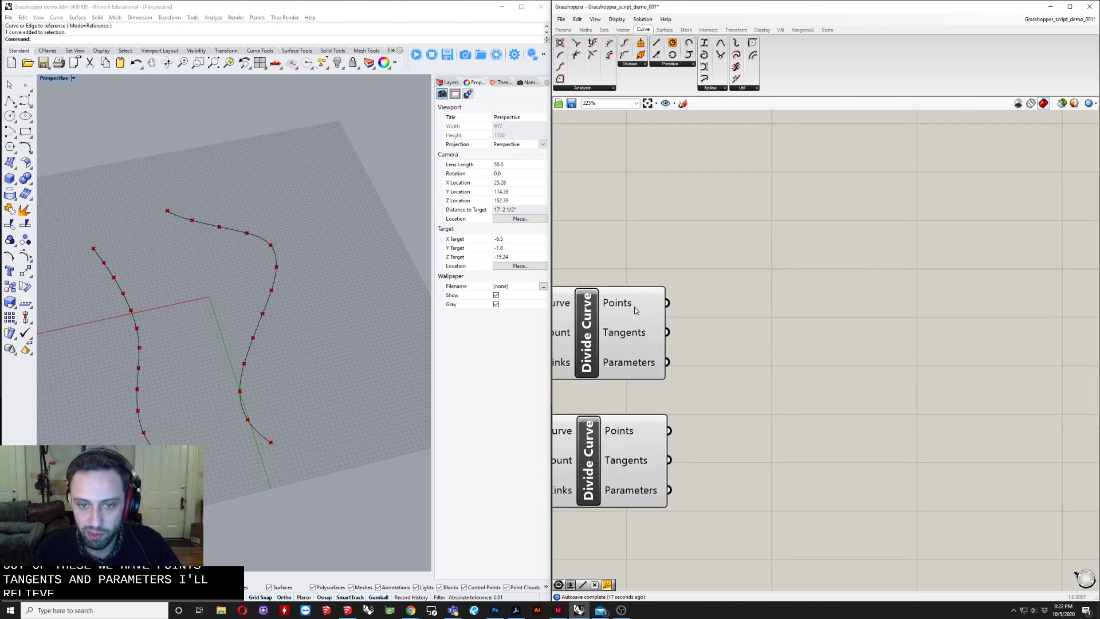
{"action": "double_click", "coordinate": [818, 387]}
{"action": "type", "text": "line"}
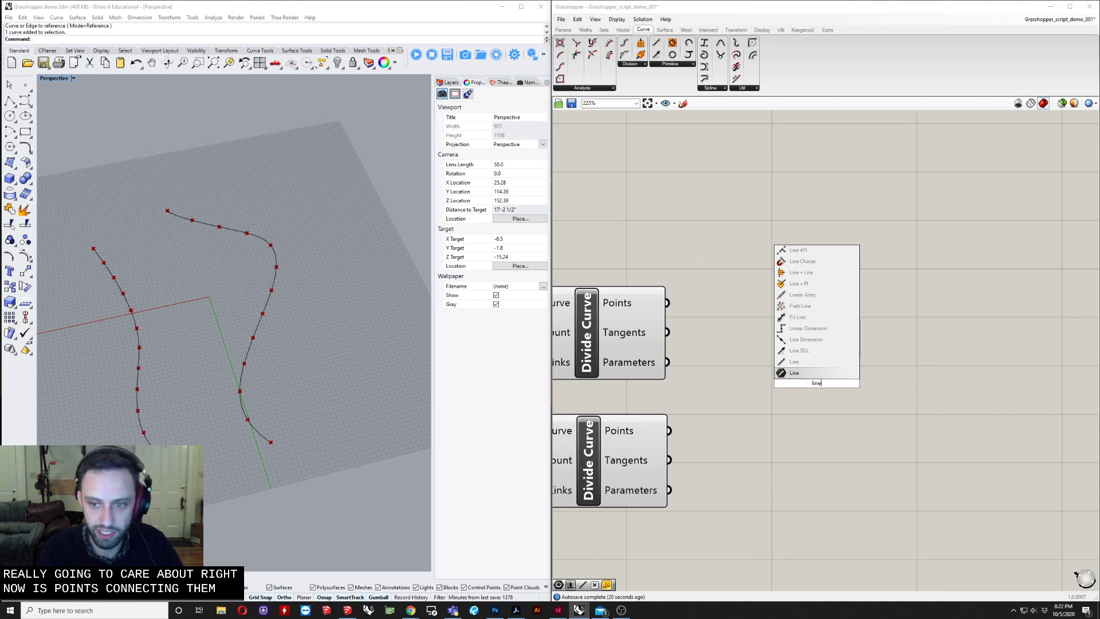
{"action": "key", "text": "Up"}
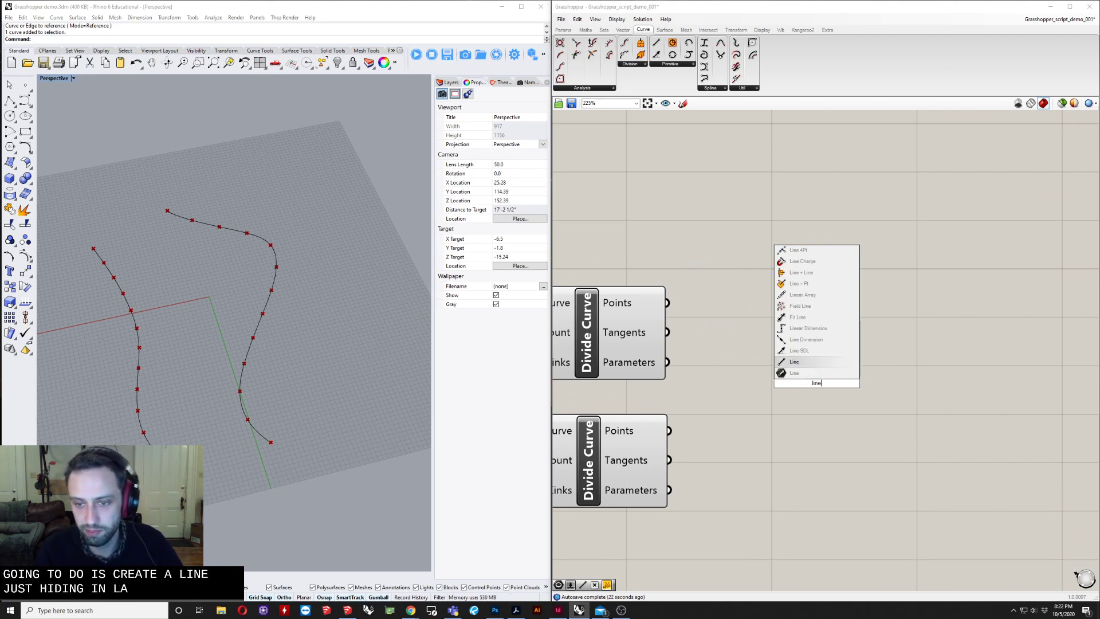
{"action": "left_click", "coordinate": [794, 362]}
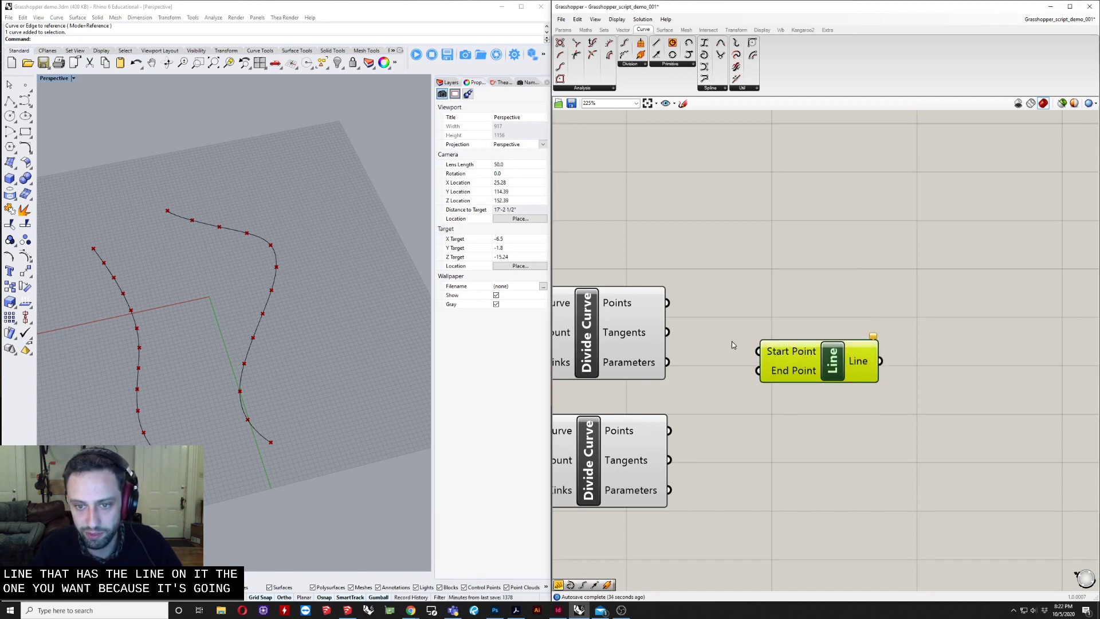
Connect the upper Divide Curve's Points to the Line's Start Point and the lower Divide Curve's Points to its End Point
{"action": "left_click_drag", "start_coordinate": [666, 302], "coordinate": [760, 351]}
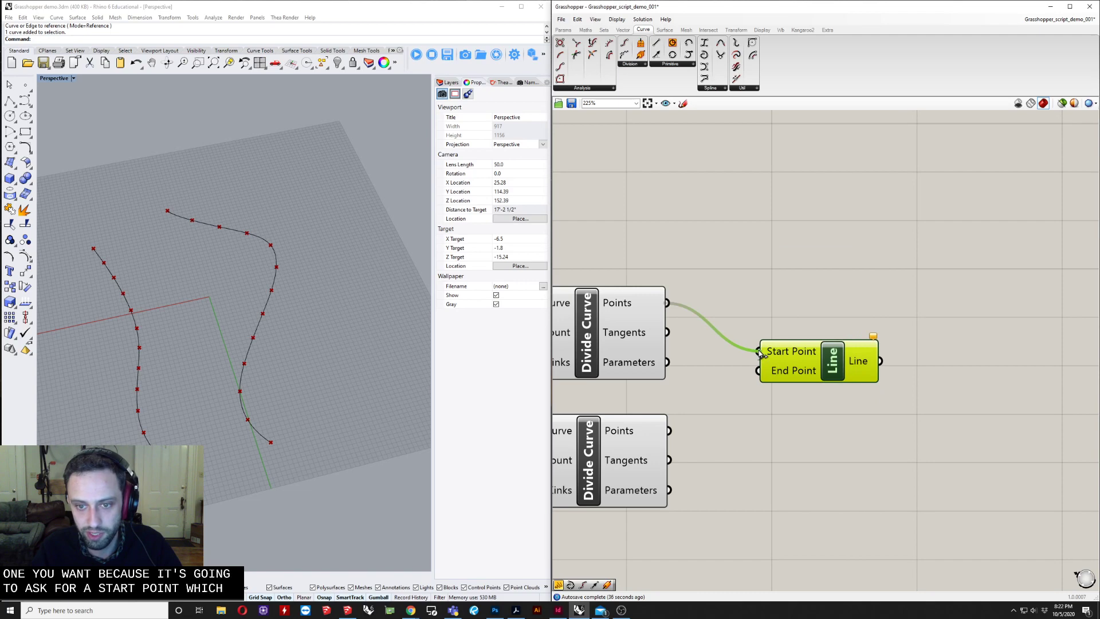
{"action": "right_click_drag", "start_coordinate": [673, 382], "coordinate": [796, 344]}
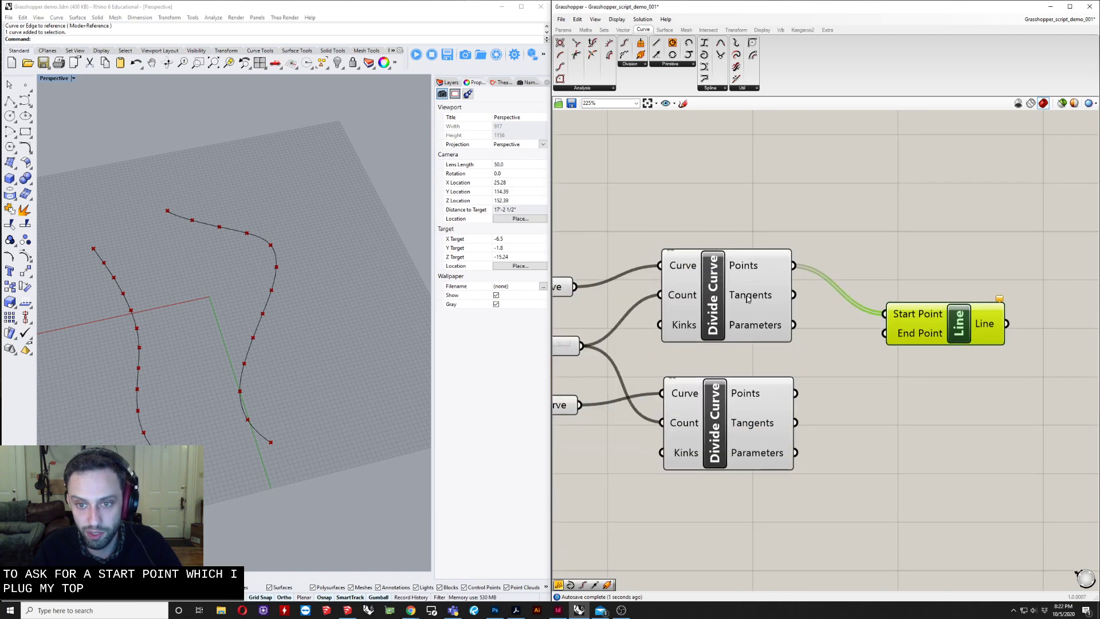
{"action": "left_click_drag", "start_coordinate": [795, 393], "coordinate": [885, 334]}
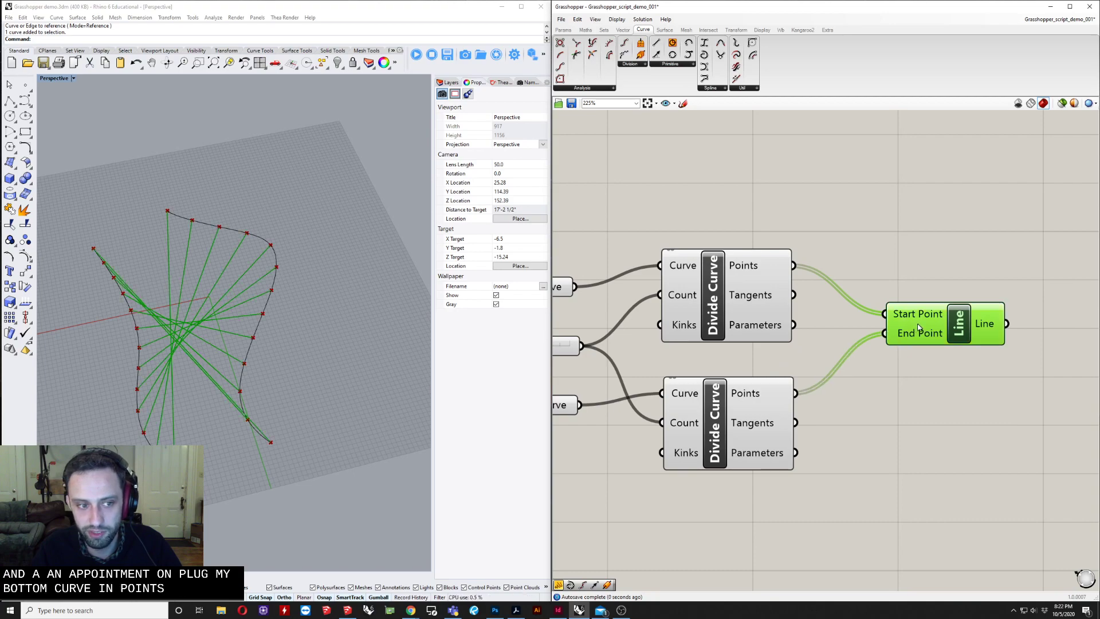
{"action": "left_click", "coordinate": [896, 400]}
{"action": "scroll", "coordinate": [896, 400], "scroll_direction": "down", "scroll_amount": 3}
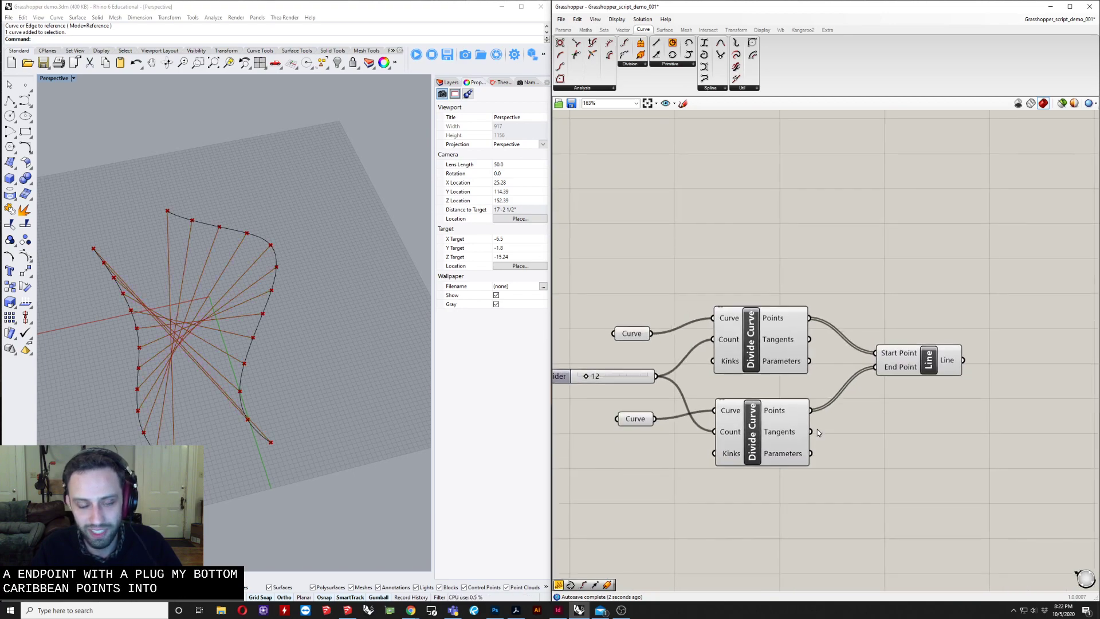
In the Rhino viewport, draw two straight, roughly parallel curves beside the grid, running in opposite directions
{"action": "right_click_drag", "start_coordinate": [246, 380], "coordinate": [290, 385]}
{"action": "scroll", "coordinate": [245, 353], "scroll_direction": "down", "scroll_amount": 3}
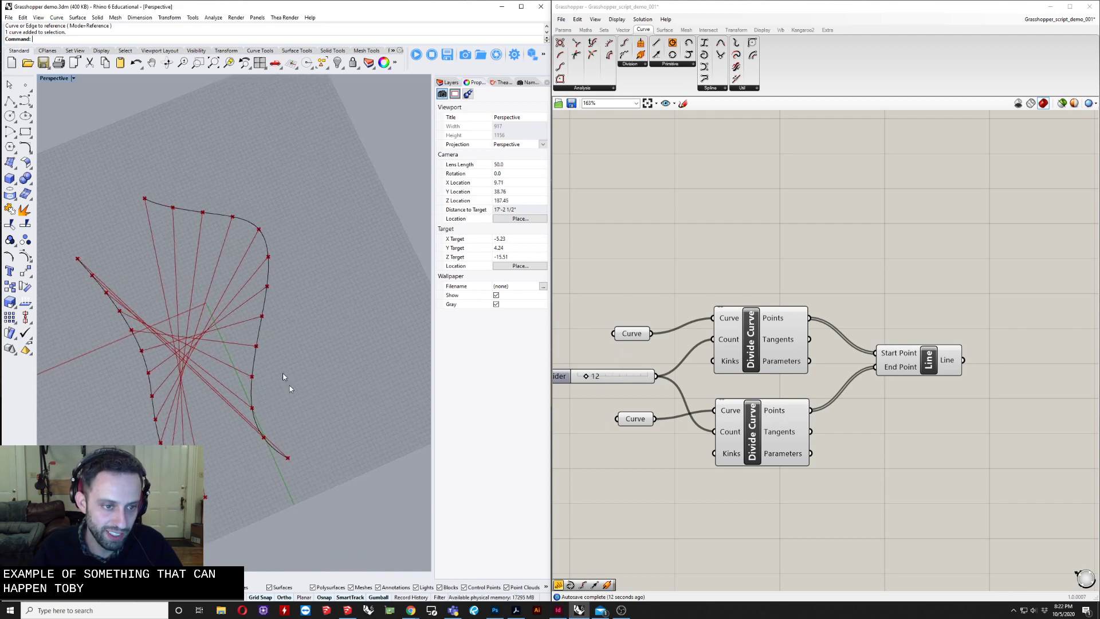
{"action": "left_click", "coordinate": [25, 101]}
{"action": "scroll", "coordinate": [252, 241], "scroll_direction": "down", "scroll_amount": 5}
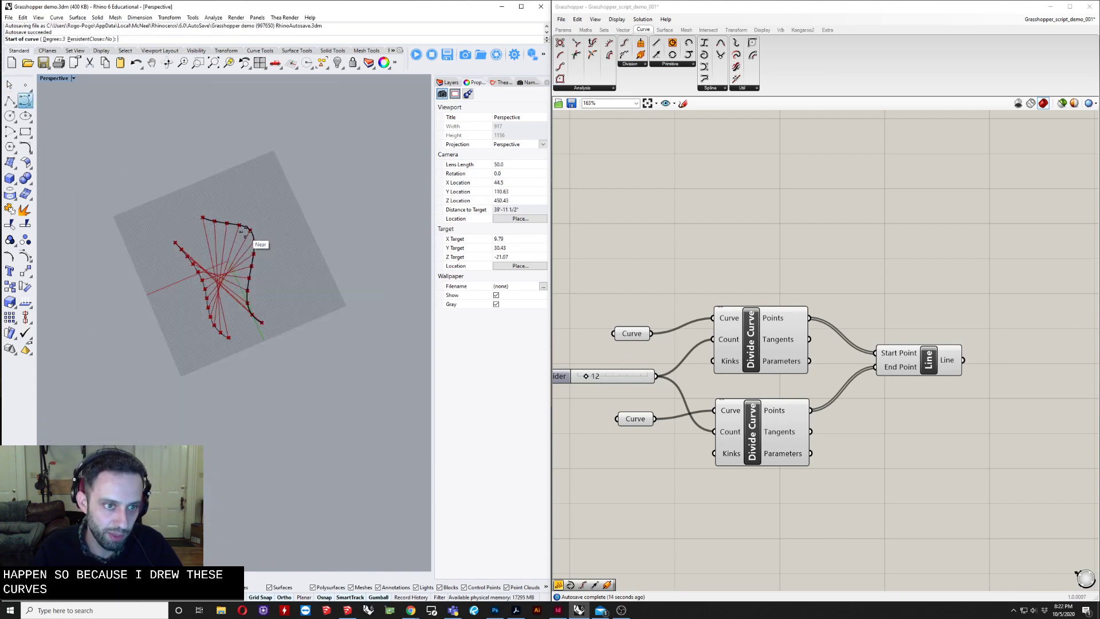
{"action": "left_click", "coordinate": [334, 216]}
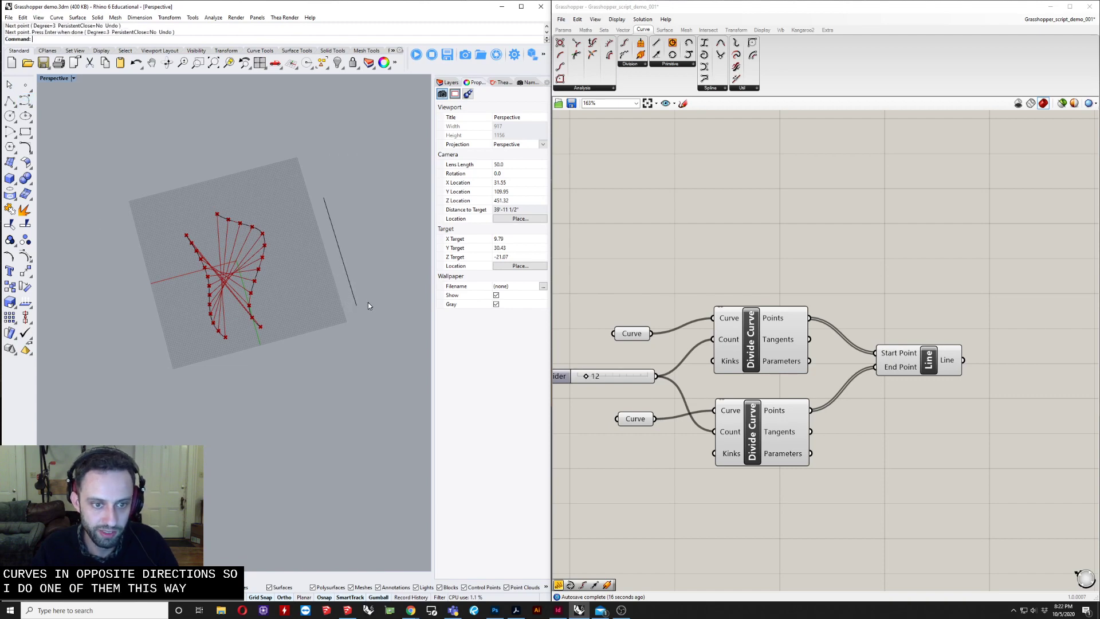
{"action": "left_click", "coordinate": [348, 192]}
{"action": "right_click", "coordinate": [352, 201]}
{"action": "scroll", "coordinate": [353, 245], "scroll_direction": "up", "scroll_amount": 6}
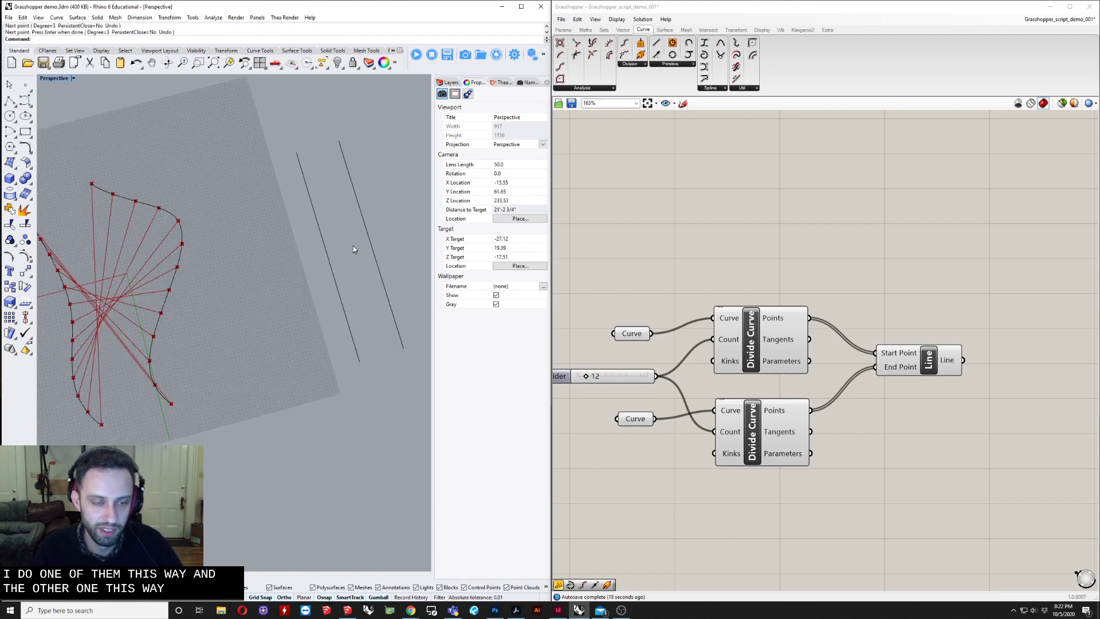
{"action": "right_click_drag", "start_coordinate": [353, 246], "coordinate": [304, 255]}
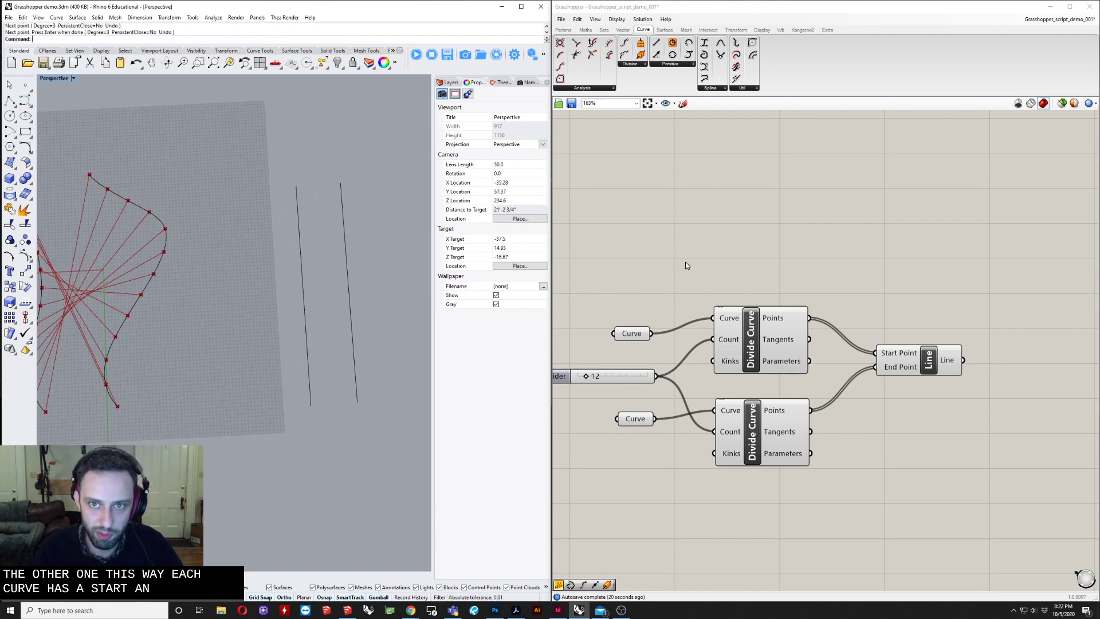
Back in Grasshopper, add a Flip Curve component above the upper Curve parameter
{"action": "right_click_drag", "start_coordinate": [672, 280], "coordinate": [665, 268]}
{"action": "right_click_drag", "start_coordinate": [238, 331], "coordinate": [270, 311]}
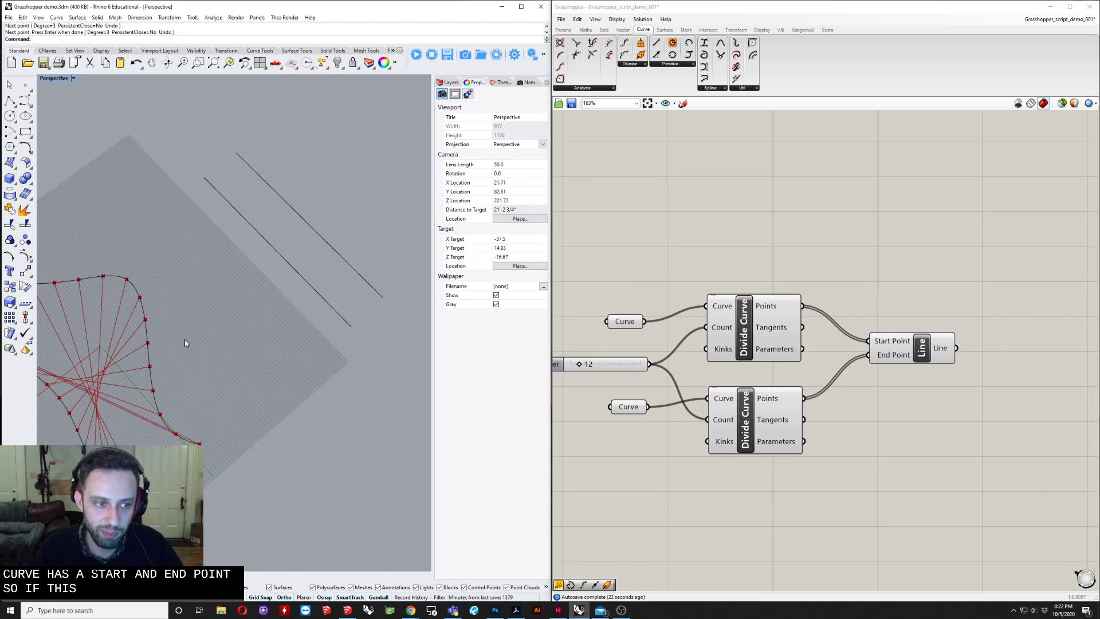
{"action": "right_click_drag", "start_coordinate": [185, 339], "coordinate": [263, 325], "text": "shift"}
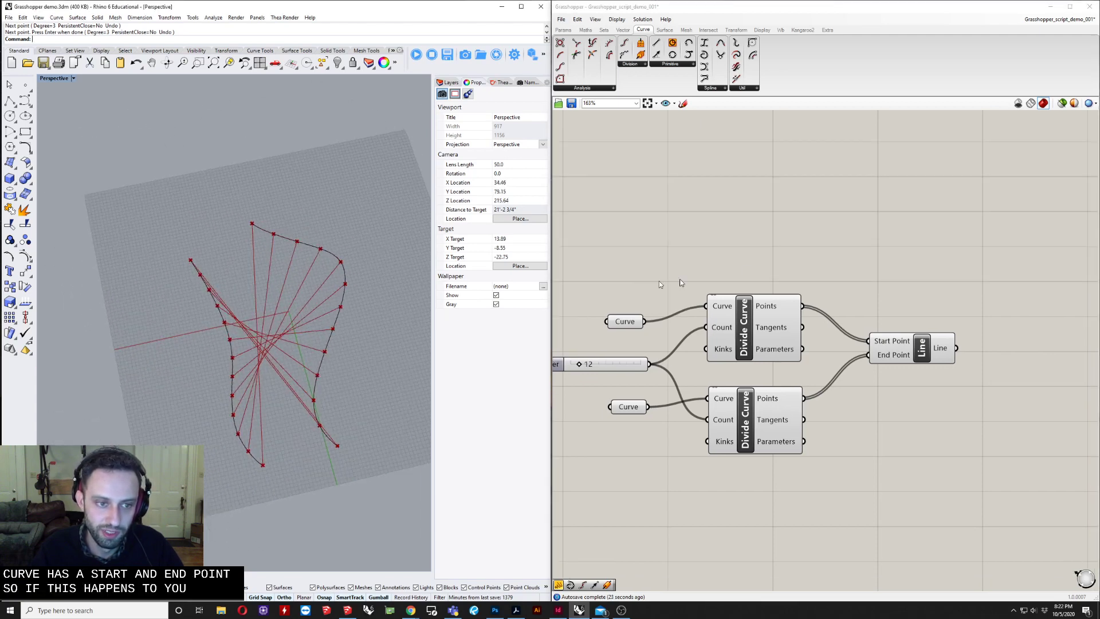
{"action": "double_click", "coordinate": [641, 244]}
{"action": "type", "text": "fli"}
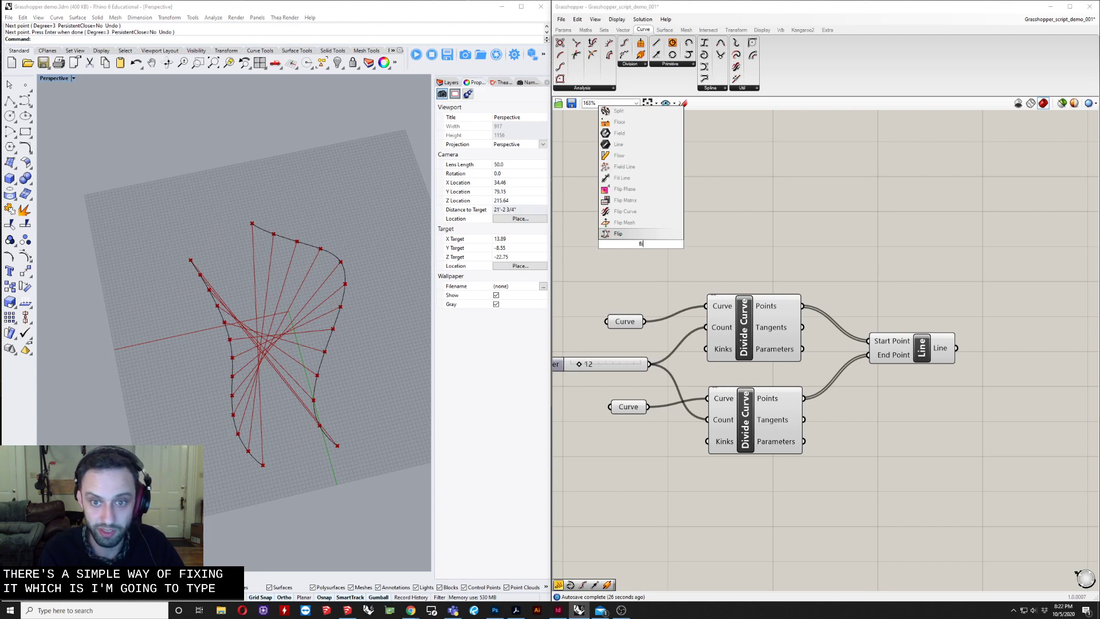
{"action": "key", "text": "Up"}
{"action": "key", "text": "Up"}
{"action": "key", "text": "Return"}
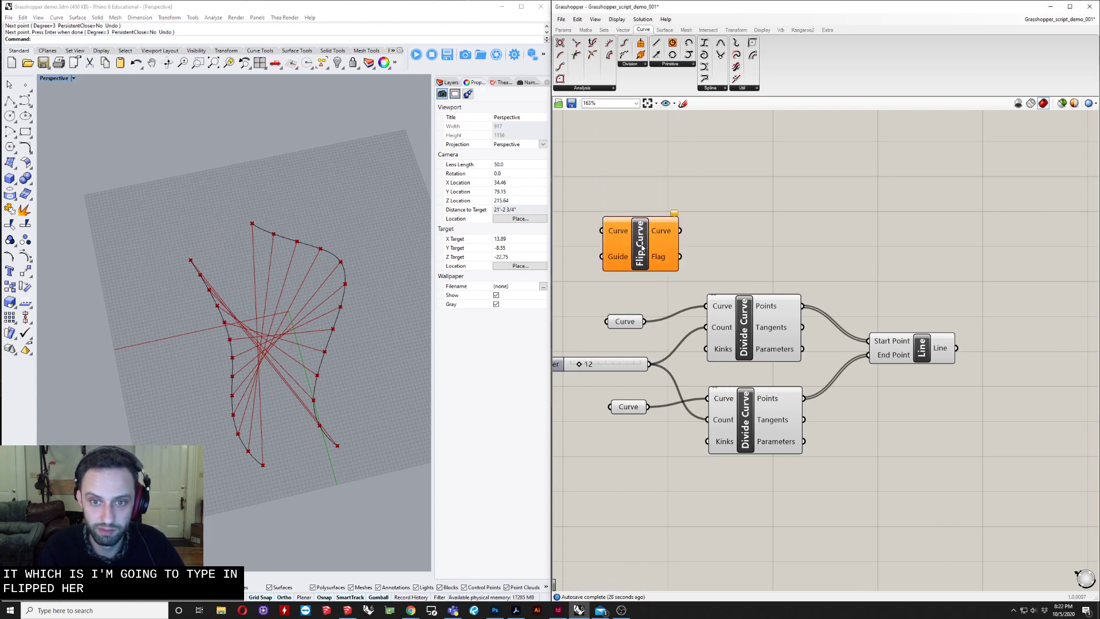
Route the upper Curve parameter through Flip Curve into the upper Divide Curve's Curve input and line the components up
{"action": "left_click_drag", "start_coordinate": [626, 322], "coordinate": [601, 232]}
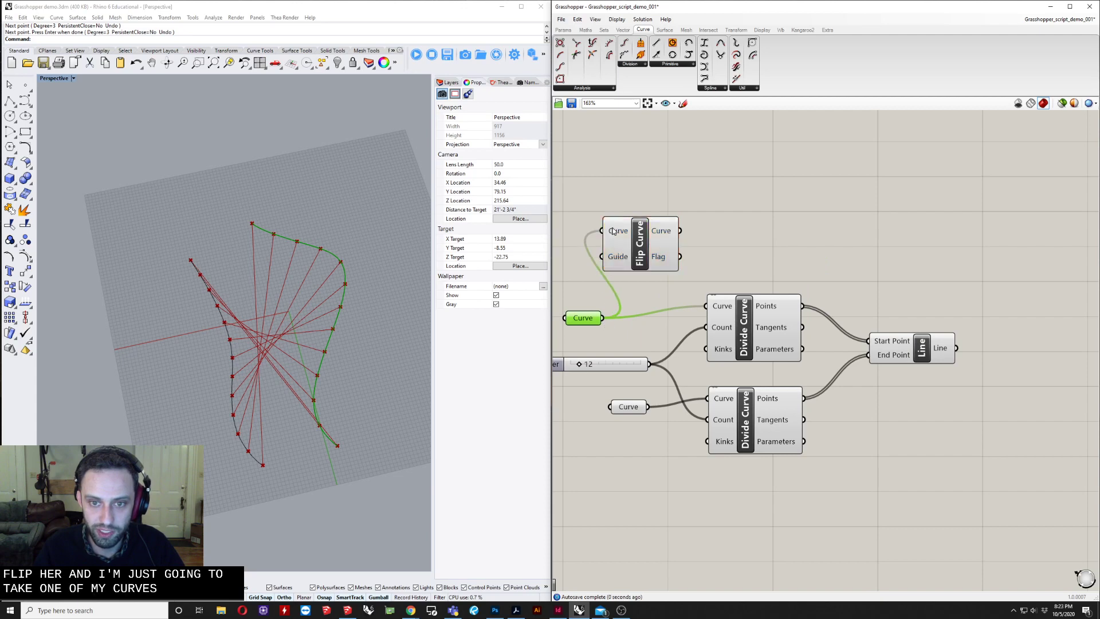
{"action": "left_click_drag", "start_coordinate": [676, 235], "coordinate": [706, 305]}
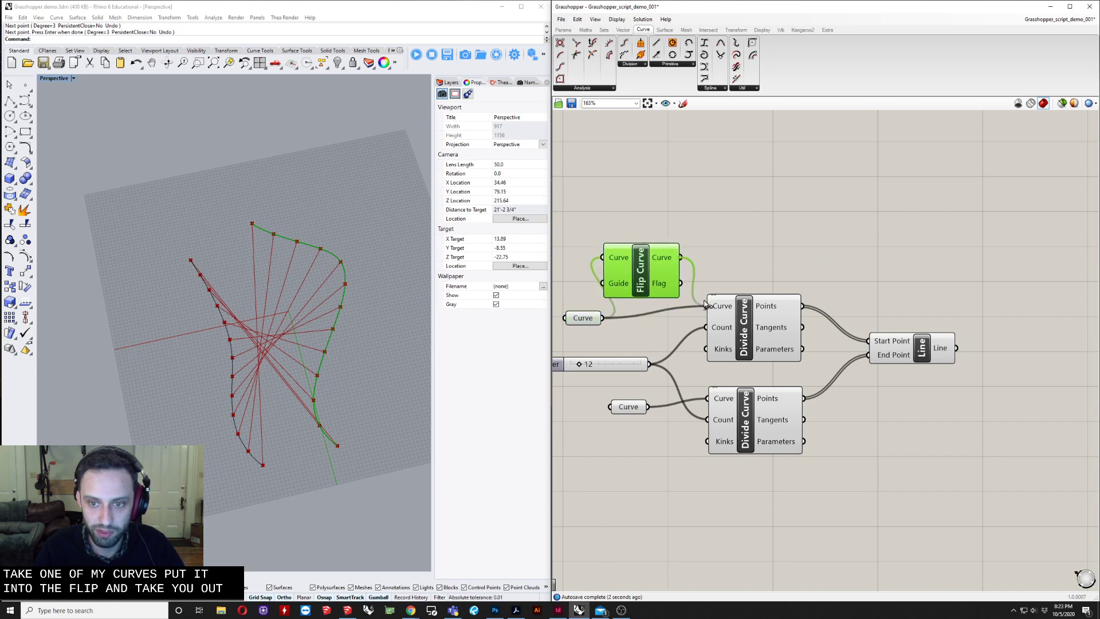
{"action": "left_click_drag", "start_coordinate": [585, 318], "coordinate": [570, 258]}
{"action": "right_click_drag", "start_coordinate": [702, 291], "coordinate": [760, 336]}
{"action": "left_click_drag", "start_coordinate": [683, 232], "coordinate": [611, 321]}
{"action": "left_click_drag", "start_coordinate": [695, 304], "coordinate": [683, 343]}
{"action": "left_click", "coordinate": [692, 269]}
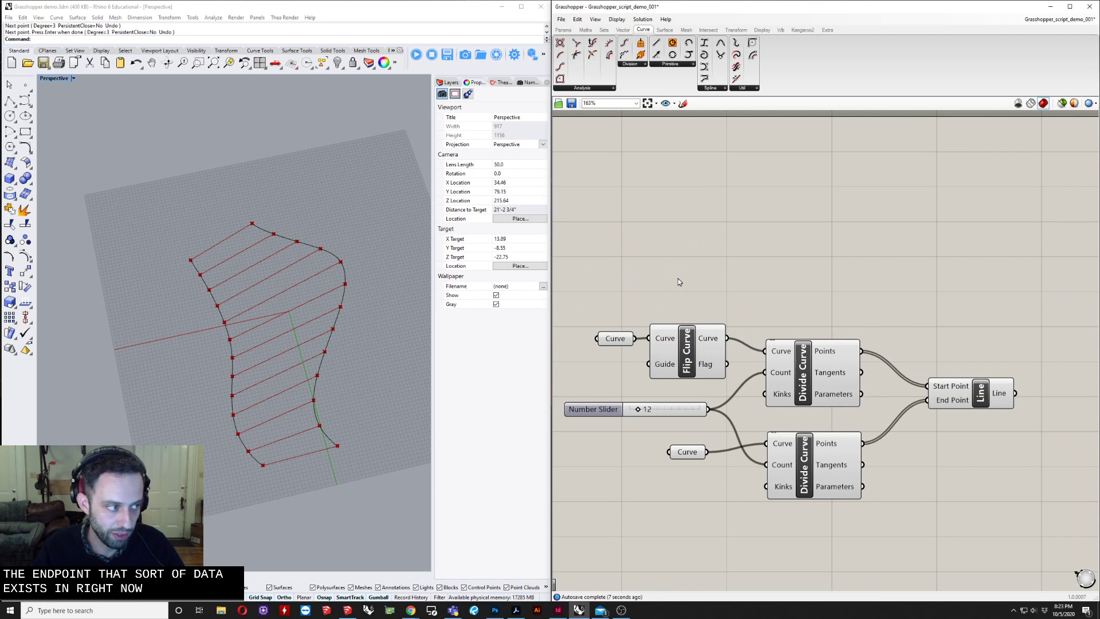
Select each of the two referenced curves in the Rhino viewport to examine its start and end
{"action": "left_click", "coordinate": [342, 307]}
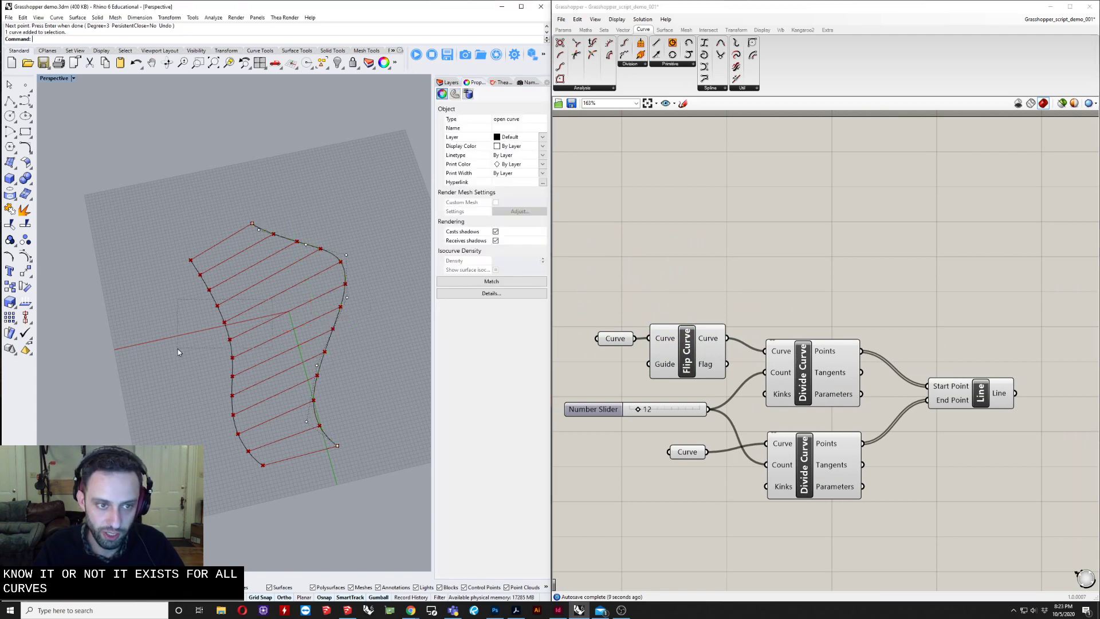
{"action": "left_click", "coordinate": [226, 330]}
{"action": "right_click_drag", "start_coordinate": [876, 397], "coordinate": [845, 391]}
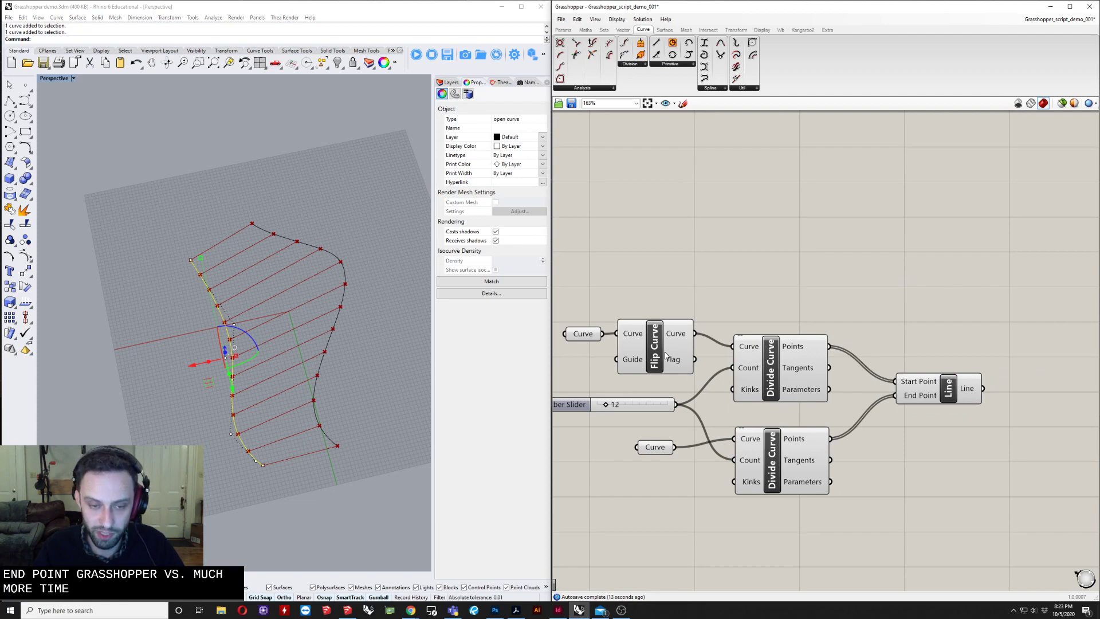
Deselect the referenced curve in Rhino and raise the division count slider in Grasshopper to generate more connecting lines
{"action": "right_click_drag", "start_coordinate": [763, 336], "coordinate": [706, 319]}
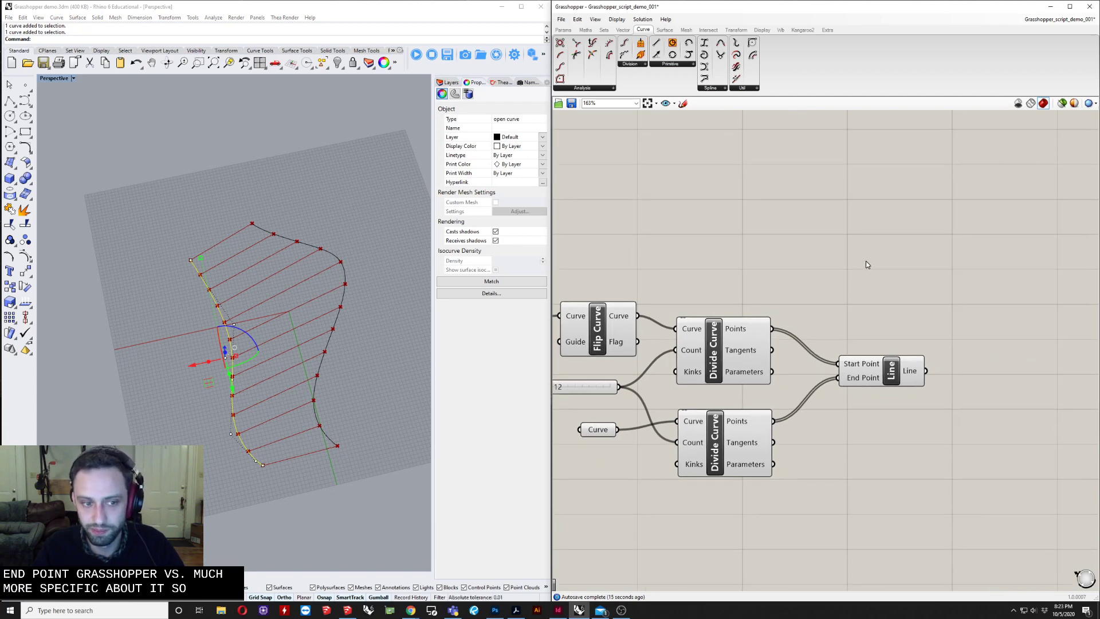
{"action": "right_click_drag", "start_coordinate": [264, 330], "coordinate": [268, 363]}
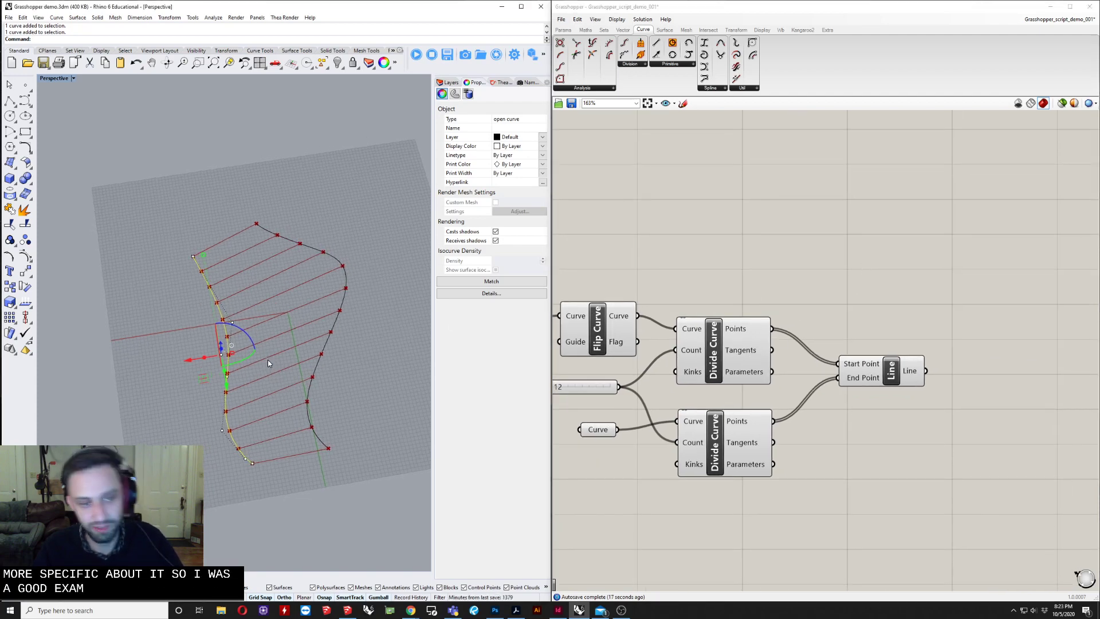
{"action": "left_click", "coordinate": [299, 324]}
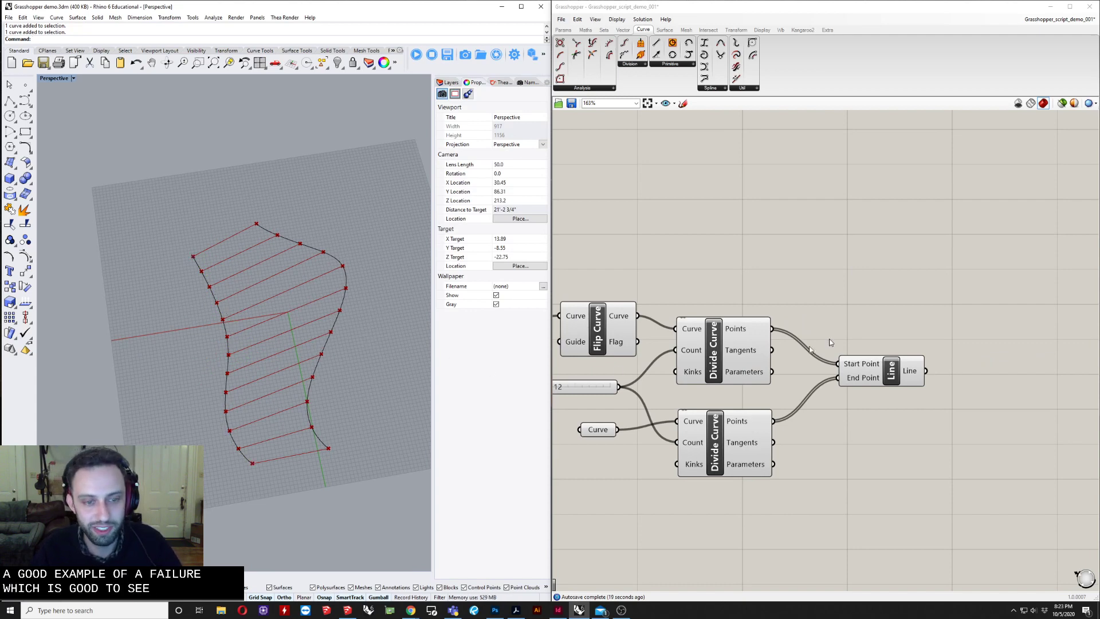
{"action": "right_click_drag", "start_coordinate": [877, 363], "coordinate": [739, 340]}
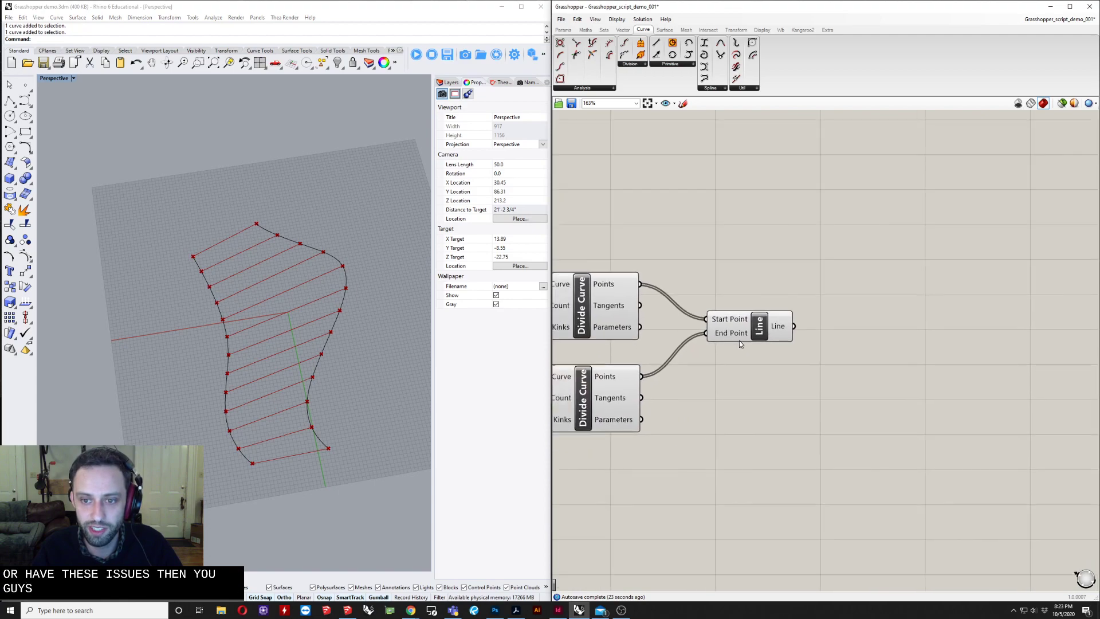
{"action": "left_click", "coordinate": [746, 331]}
{"action": "right_click_drag", "start_coordinate": [761, 296], "coordinate": [1006, 295]}
{"action": "scroll", "coordinate": [667, 344], "scroll_direction": "up", "scroll_amount": 2}
{"action": "mouse_move", "coordinate": [661, 338]}
{"action": "left_mouse_down"}
{"action": "mouse_move", "coordinate": [705, 338]}
{"action": "mouse_move", "coordinate": [647, 339]}
{"action": "mouse_move", "coordinate": [692, 341]}
{"action": "mouse_move", "coordinate": [665, 339]}
{"action": "left_mouse_up"}
{"action": "scroll", "coordinate": [695, 330], "scroll_direction": "down", "scroll_amount": 4}
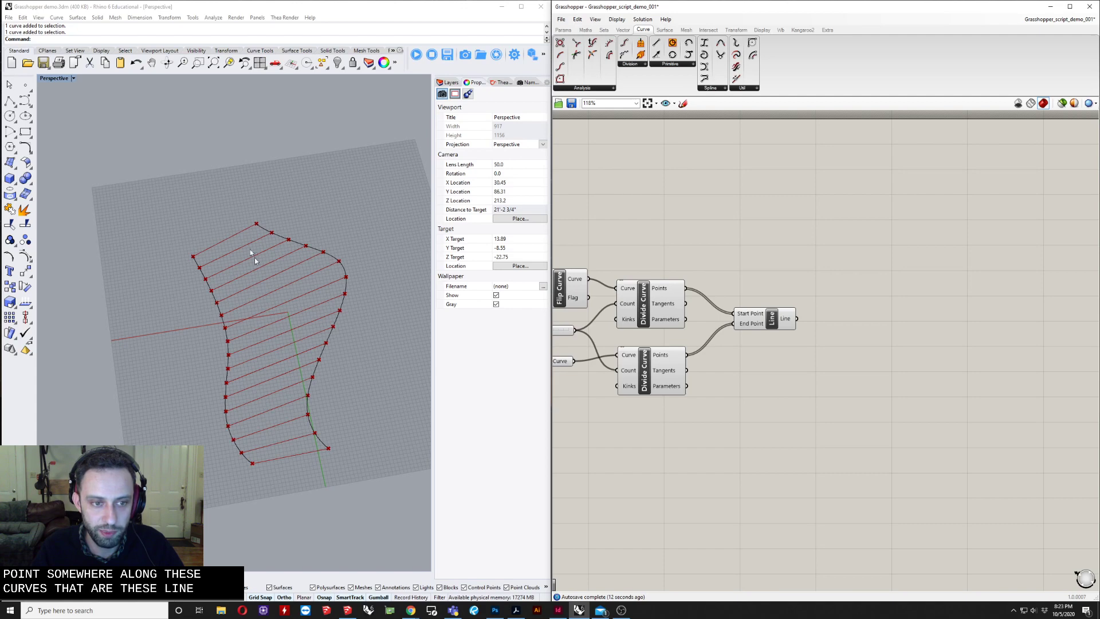
Add an Evaluate Curve component and feed the Line output into its Curve input
{"action": "double_click", "coordinate": [872, 331]}
{"action": "type", "text": "eva"}
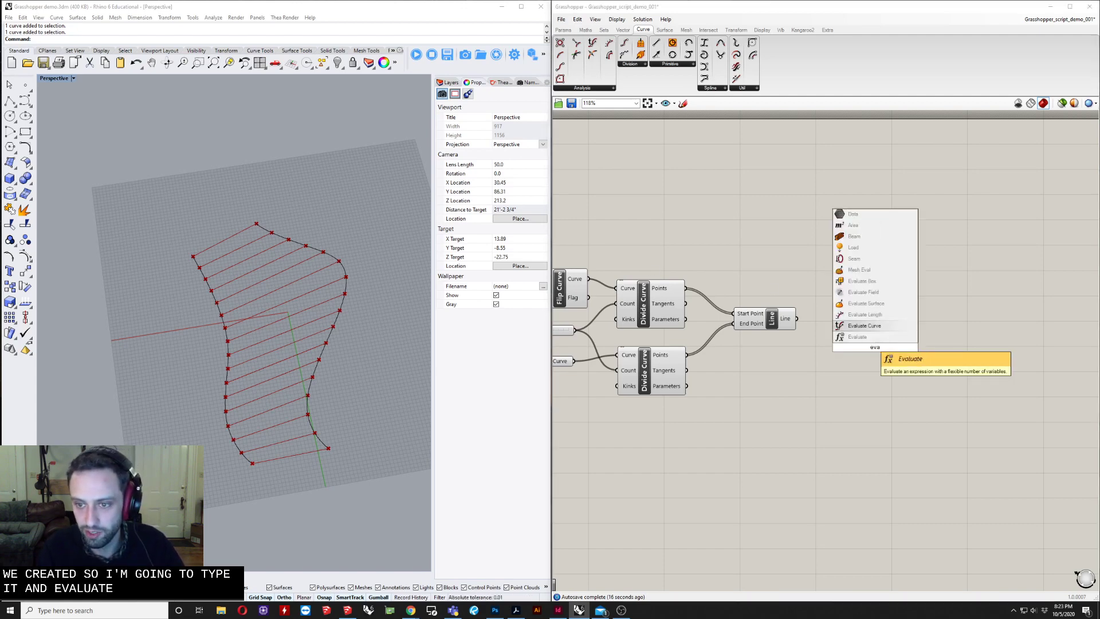
{"action": "left_click", "coordinate": [865, 325]}
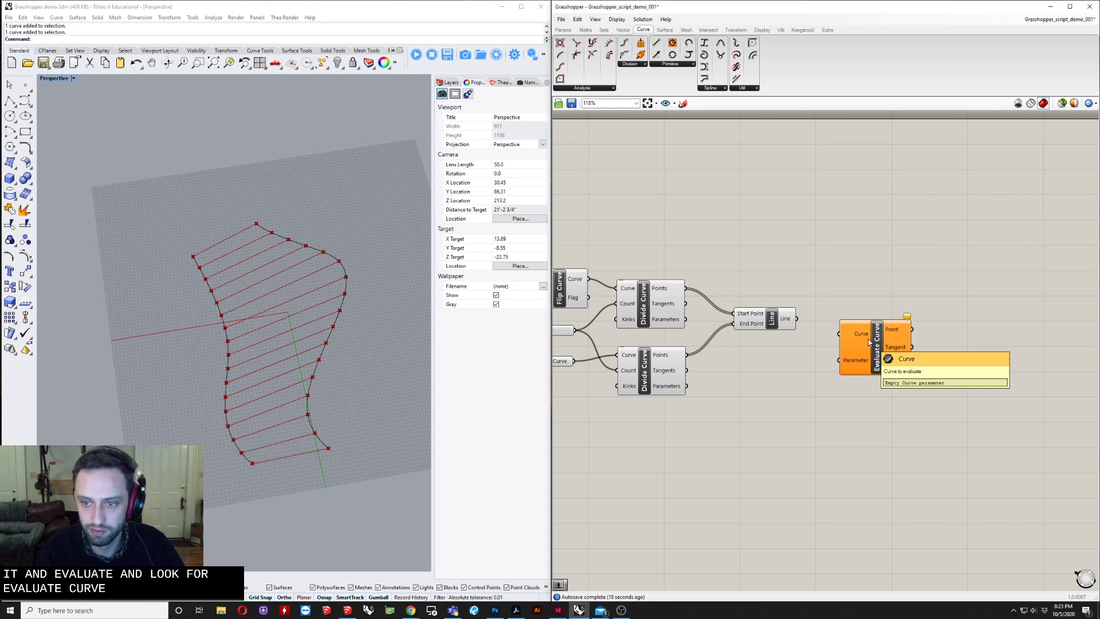
{"action": "scroll", "coordinate": [868, 339], "scroll_direction": "up", "scroll_amount": 3}
{"action": "left_click_drag", "start_coordinate": [752, 306], "coordinate": [844, 332]}
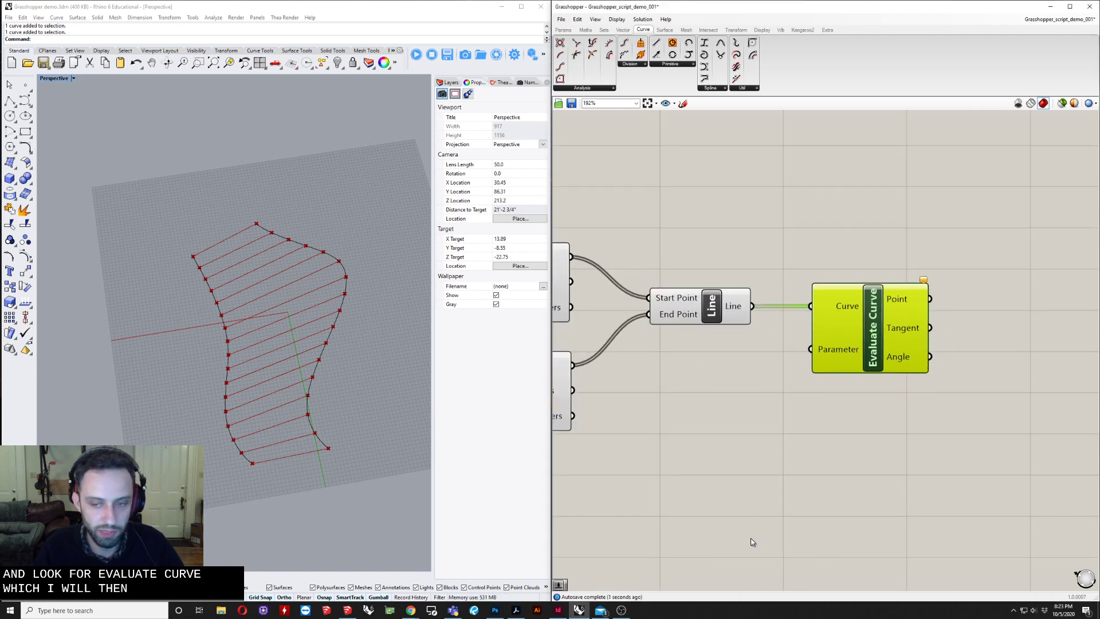
Create a 0.5 number slider with one-decimal steps and connect it to Evaluate Curve's Parameter input
{"action": "double_click", "coordinate": [732, 445]}
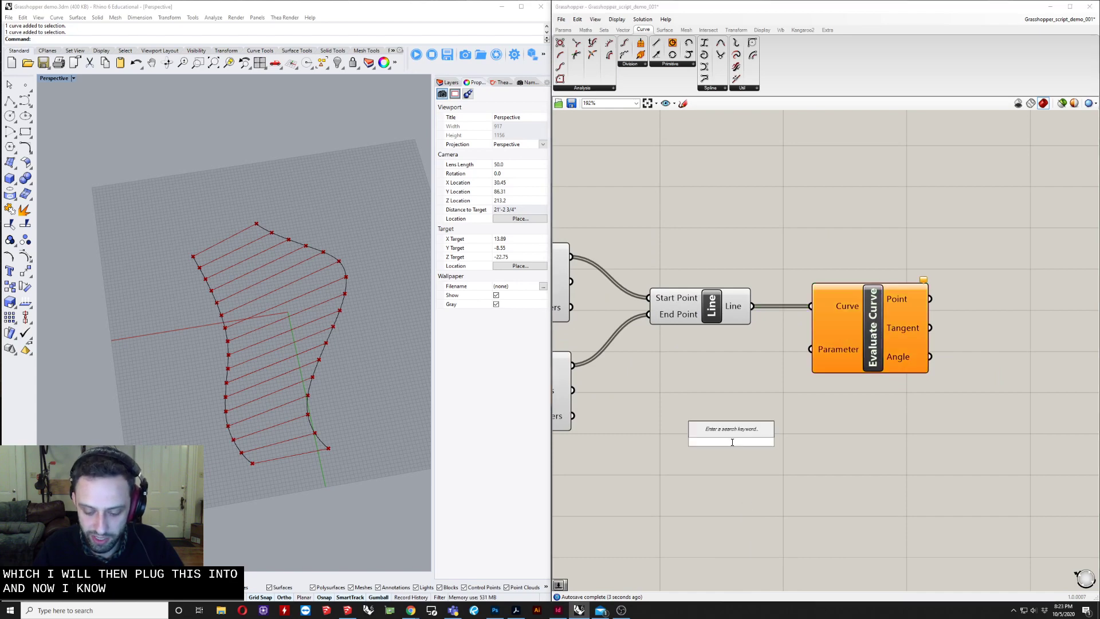
{"action": "type", "text": ".5"}
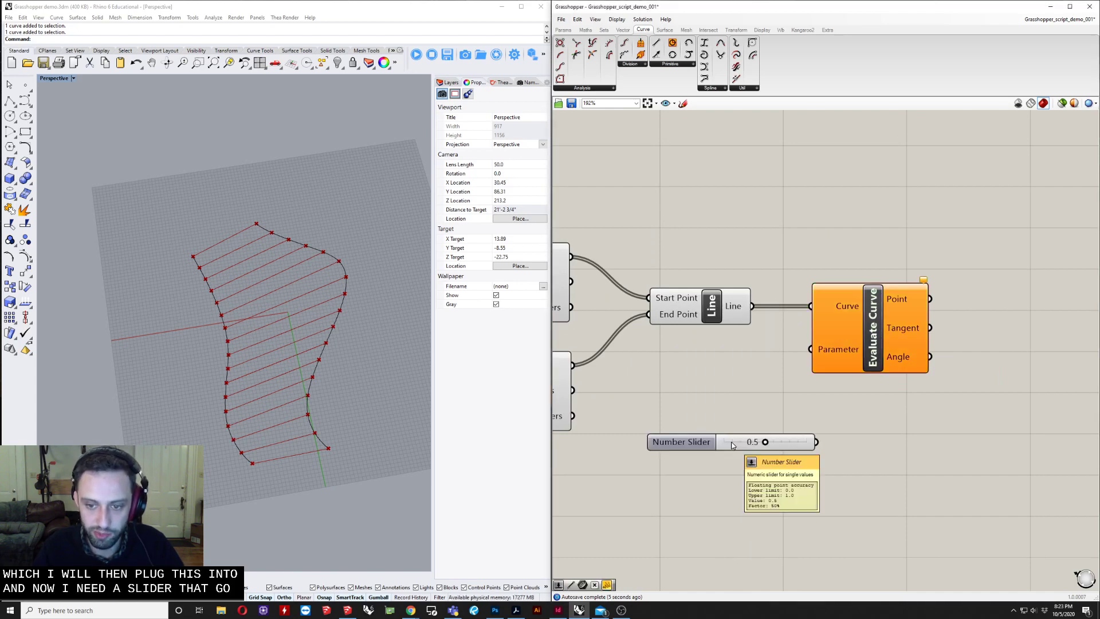
{"action": "key", "text": "Return"}
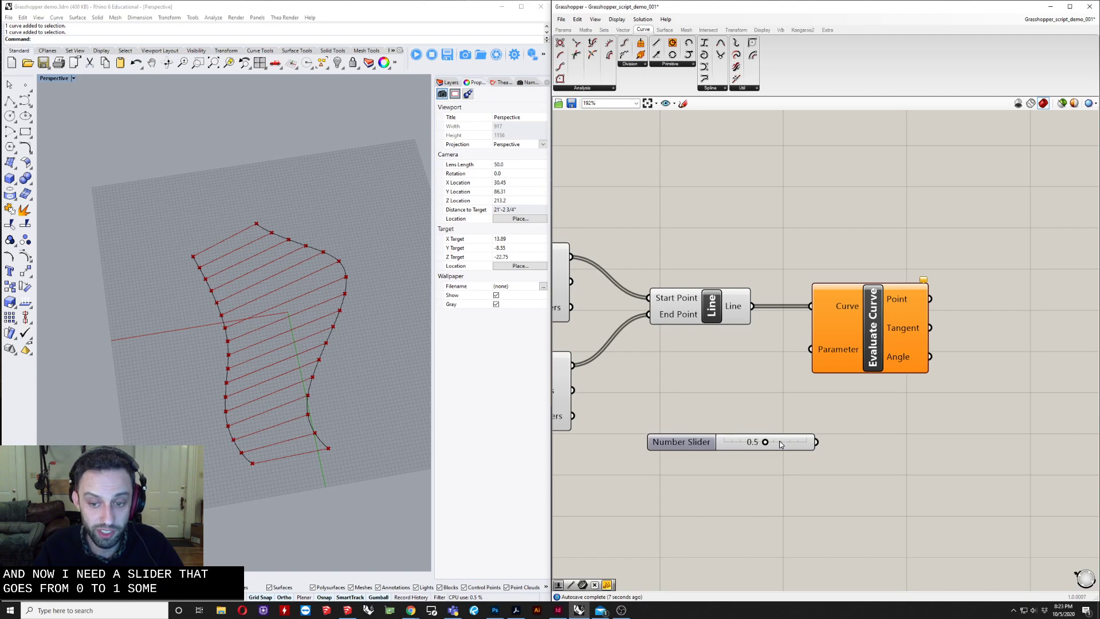
{"action": "mouse_move", "coordinate": [764, 443]}
{"action": "left_mouse_down"}
{"action": "mouse_move", "coordinate": [729, 446]}
{"action": "mouse_move", "coordinate": [810, 444]}
{"action": "mouse_move", "coordinate": [725, 444]}
{"action": "mouse_move", "coordinate": [760, 444]}
{"action": "left_mouse_up"}
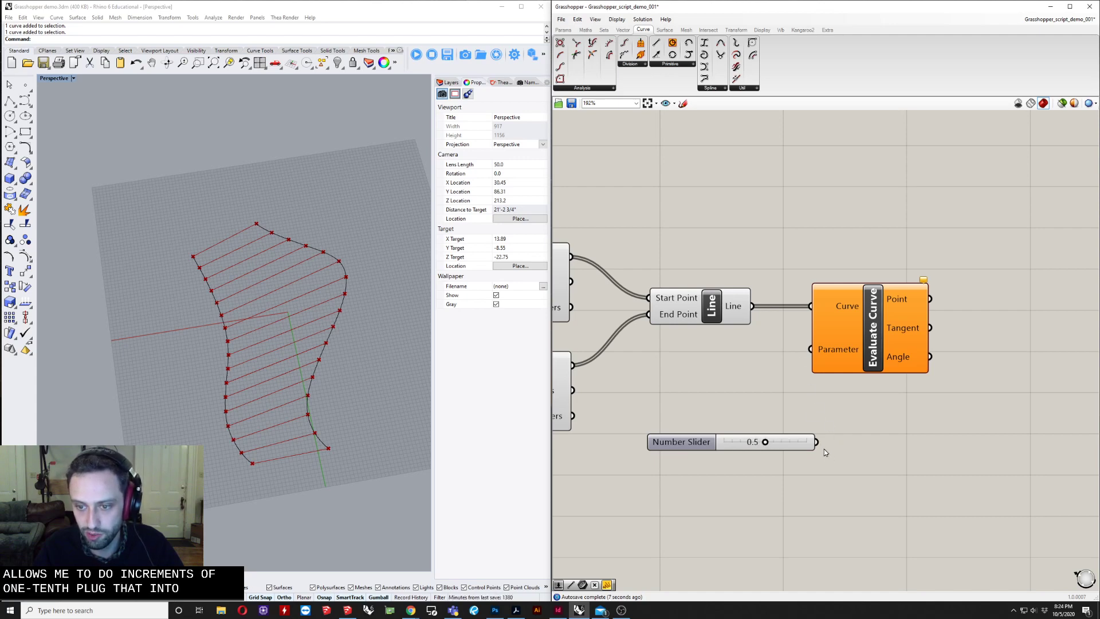
{"action": "left_click_drag", "start_coordinate": [818, 442], "coordinate": [810, 348]}
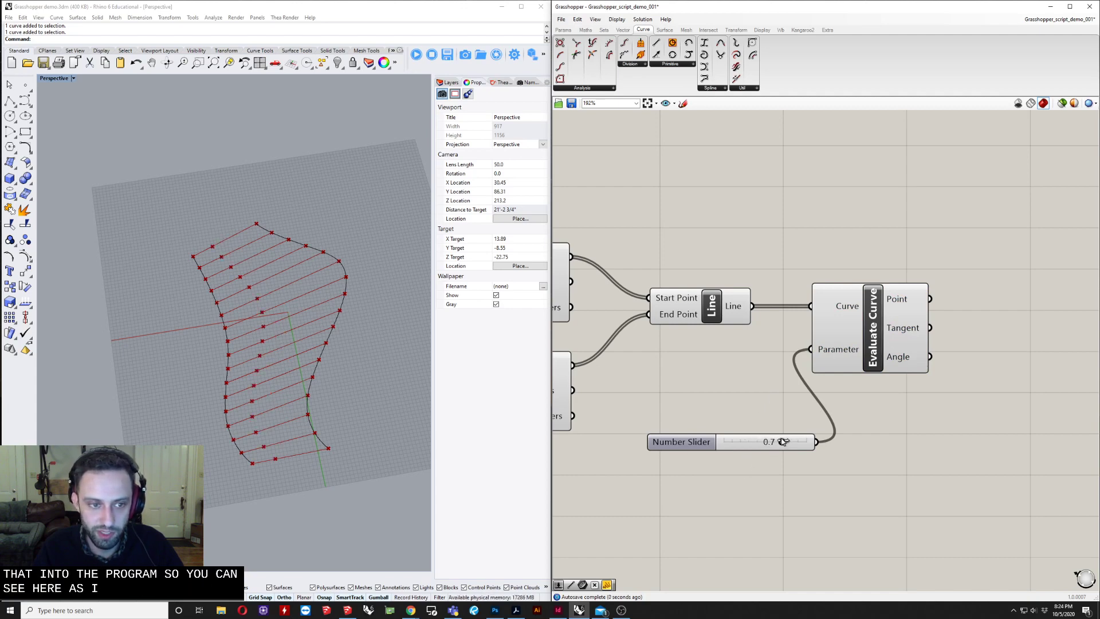
Vary the Parameter slider up to 0.9 and back to 0.5 to examine how the points travel along the lines
{"action": "mouse_move", "coordinate": [783, 442]}
{"action": "left_mouse_down"}
{"action": "mouse_move", "coordinate": [741, 442]}
{"action": "mouse_move", "coordinate": [784, 443]}
{"action": "left_mouse_up"}
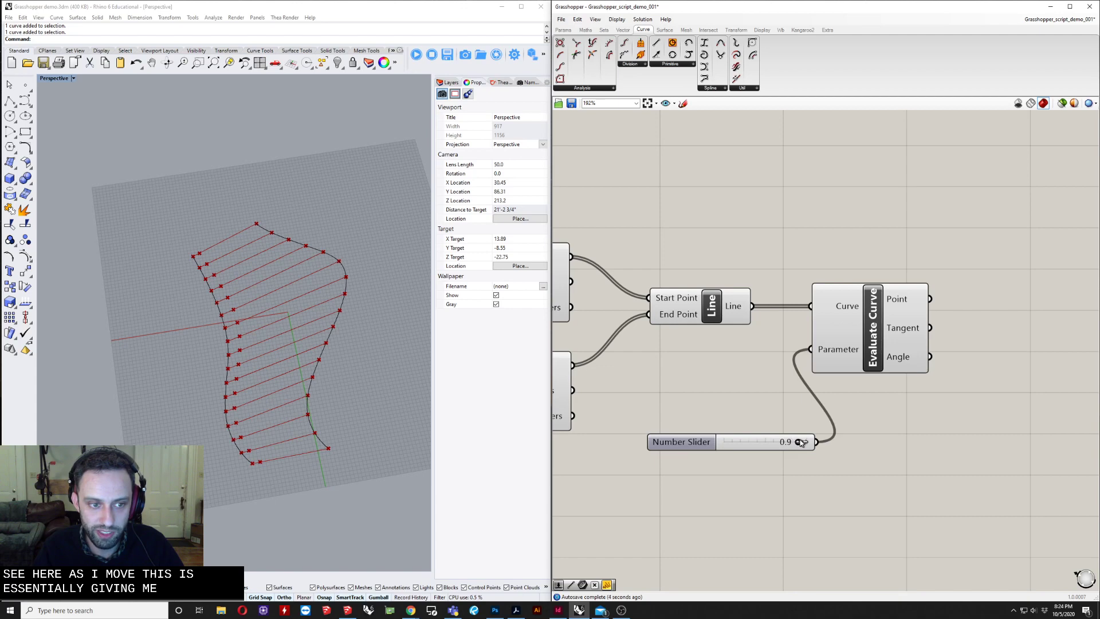
{"action": "left_click_drag", "start_coordinate": [801, 443], "coordinate": [782, 443]}
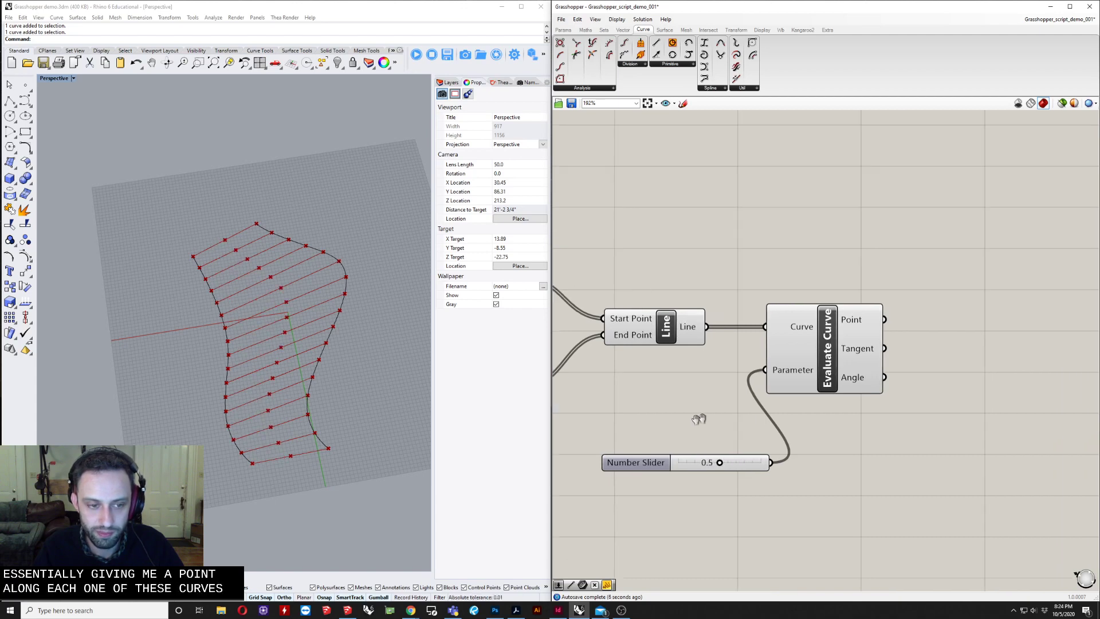
{"action": "scroll", "coordinate": [710, 428], "scroll_direction": "up", "scroll_amount": 4}
{"action": "scroll", "coordinate": [711, 428], "scroll_direction": "up", "scroll_amount": 3}
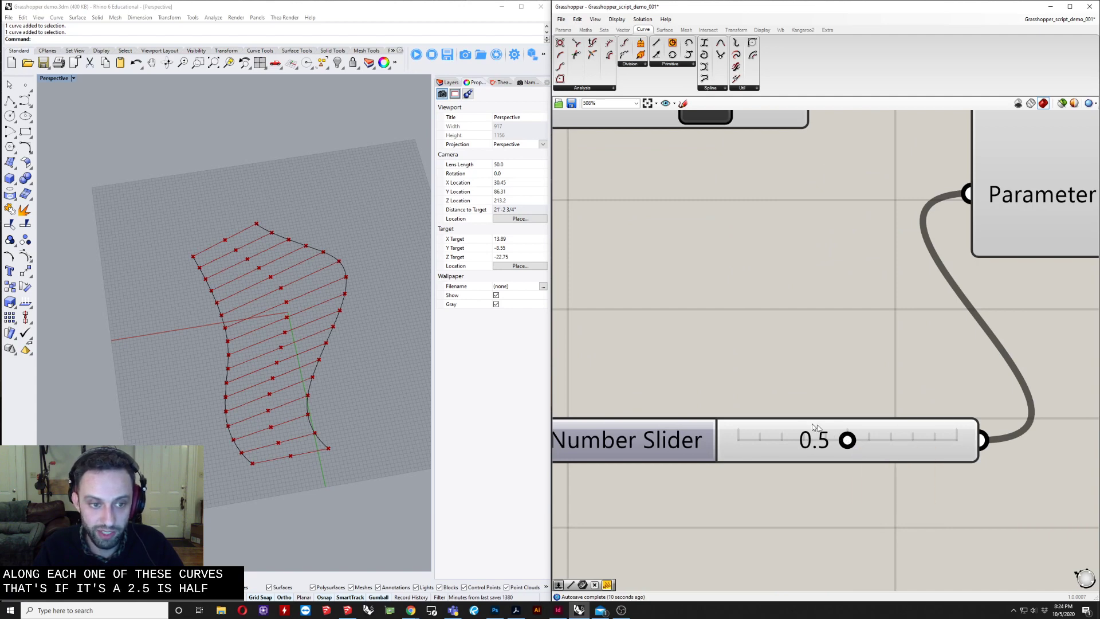
{"action": "right_click_drag", "start_coordinate": [338, 321], "coordinate": [324, 332]}
{"action": "mouse_move", "coordinate": [847, 440]}
{"action": "left_mouse_down"}
{"action": "mouse_move", "coordinate": [870, 441]}
{"action": "mouse_move", "coordinate": [735, 439]}
{"action": "mouse_move", "coordinate": [847, 442]}
{"action": "left_mouse_up"}
{"action": "scroll", "coordinate": [799, 337], "scroll_direction": "down", "scroll_amount": 5}
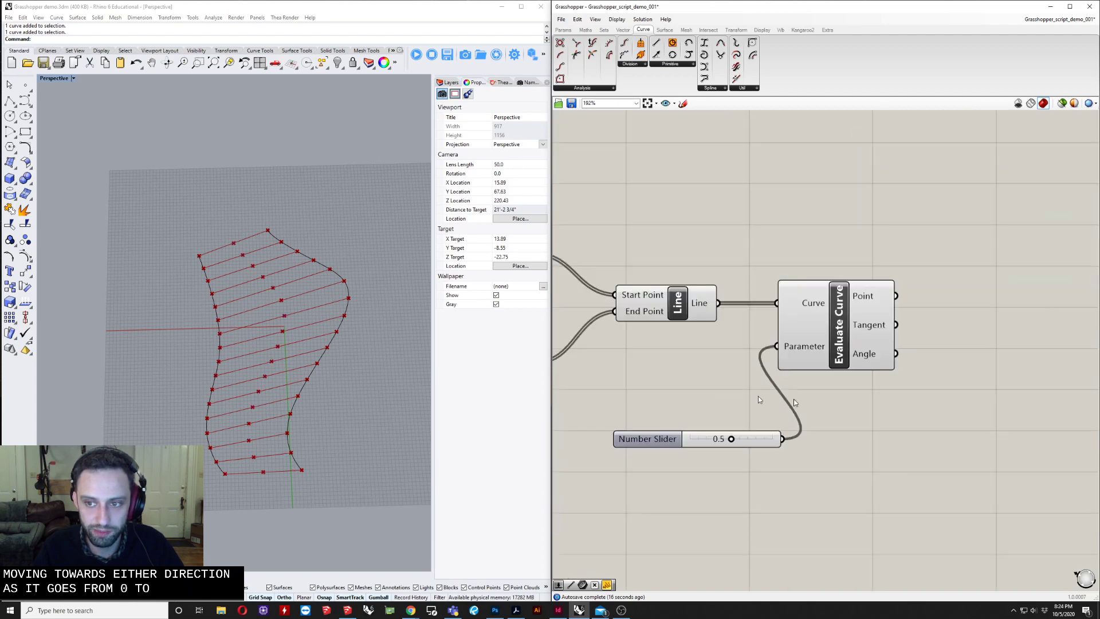
Add a PolyLine component with Evaluate Curve's Point output as its Vertices, and set the Parameter slider to 0.4
{"action": "double_click", "coordinate": [856, 456]}
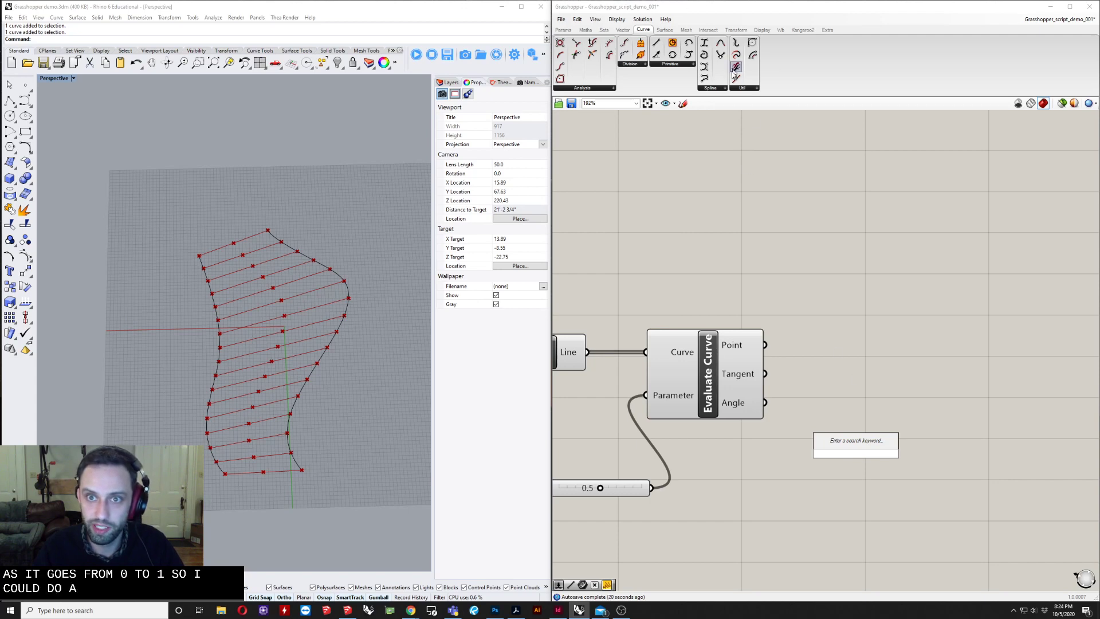
{"action": "left_click_drag", "start_coordinate": [704, 78], "coordinate": [834, 375]}
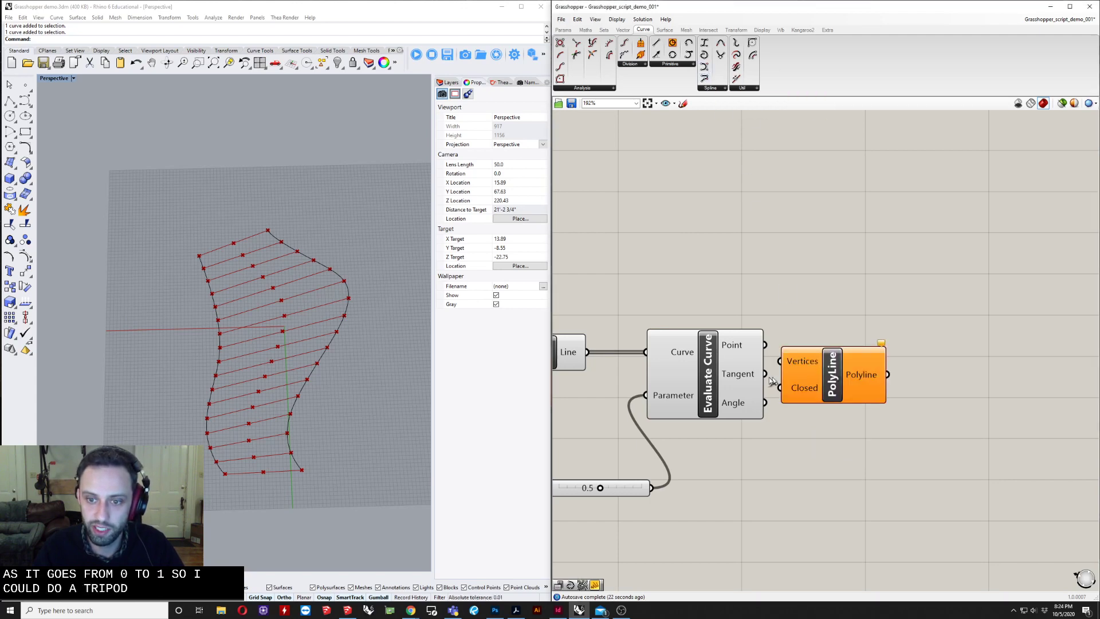
{"action": "left_click_drag", "start_coordinate": [771, 349], "coordinate": [908, 364]}
{"action": "right_click_drag", "start_coordinate": [281, 389], "coordinate": [293, 326]}
{"action": "right_click_drag", "start_coordinate": [742, 347], "coordinate": [914, 363]}
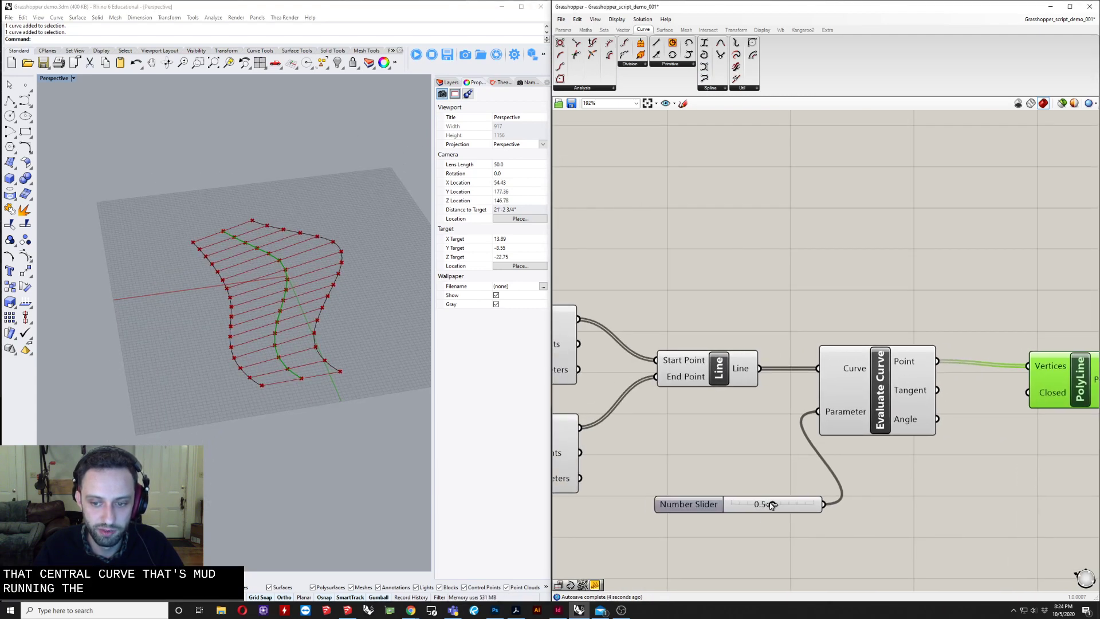
{"action": "mouse_move", "coordinate": [772, 504]}
{"action": "left_mouse_down"}
{"action": "mouse_move", "coordinate": [799, 504]}
{"action": "mouse_move", "coordinate": [765, 505]}
{"action": "left_mouse_up"}
Reshape the referenced curve farther from the red axis line's end in Rhino by moving one of its control points, then deselect it
{"action": "left_click", "coordinate": [335, 280]}
{"action": "right_click_drag", "start_coordinate": [327, 270], "coordinate": [338, 318]}
{"action": "mouse_move", "coordinate": [327, 226]}
{"action": "left_mouse_down"}
{"action": "mouse_move", "coordinate": [360, 261]}
{"action": "mouse_move", "coordinate": [330, 269]}
{"action": "mouse_move", "coordinate": [267, 341]}
{"action": "mouse_move", "coordinate": [337, 229]}
{"action": "left_mouse_up"}
{"action": "scroll", "coordinate": [263, 338], "scroll_direction": "up", "scroll_amount": 5}
{"action": "key", "text": "Escape"}
{"action": "key", "text": "Escape"}
{"action": "right_click_drag", "start_coordinate": [401, 165], "coordinate": [376, 122]}
{"action": "scroll", "coordinate": [263, 287], "scroll_direction": "down", "scroll_amount": 5}
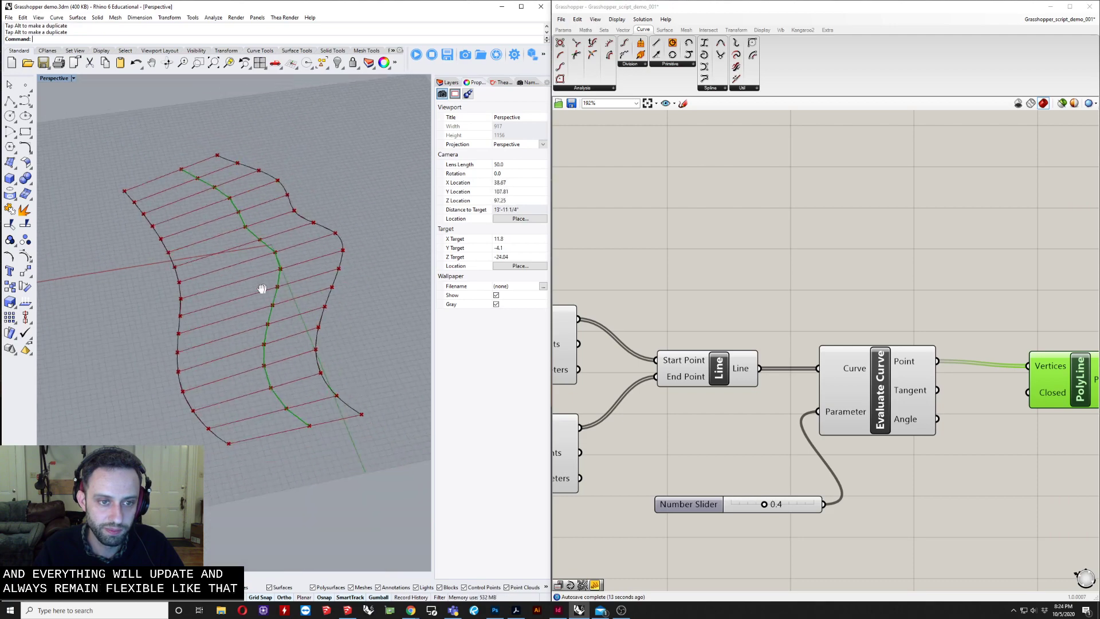
Rearrange Evaluate Curve, its Parameter slider and PolyLine on the canvas, leaving a wide gap between Evaluate Curve and PolyLine
{"action": "scroll", "coordinate": [745, 306], "scroll_direction": "down", "scroll_amount": 3}
{"action": "right_click_drag", "start_coordinate": [739, 312], "coordinate": [716, 330]}
{"action": "mouse_move", "coordinate": [789, 390]}
{"action": "right_mouse_down"}
{"action": "mouse_move", "coordinate": [780, 400]}
{"action": "mouse_move", "coordinate": [793, 394]}
{"action": "right_mouse_up"}
{"action": "left_click_drag", "start_coordinate": [765, 388], "coordinate": [773, 403]}
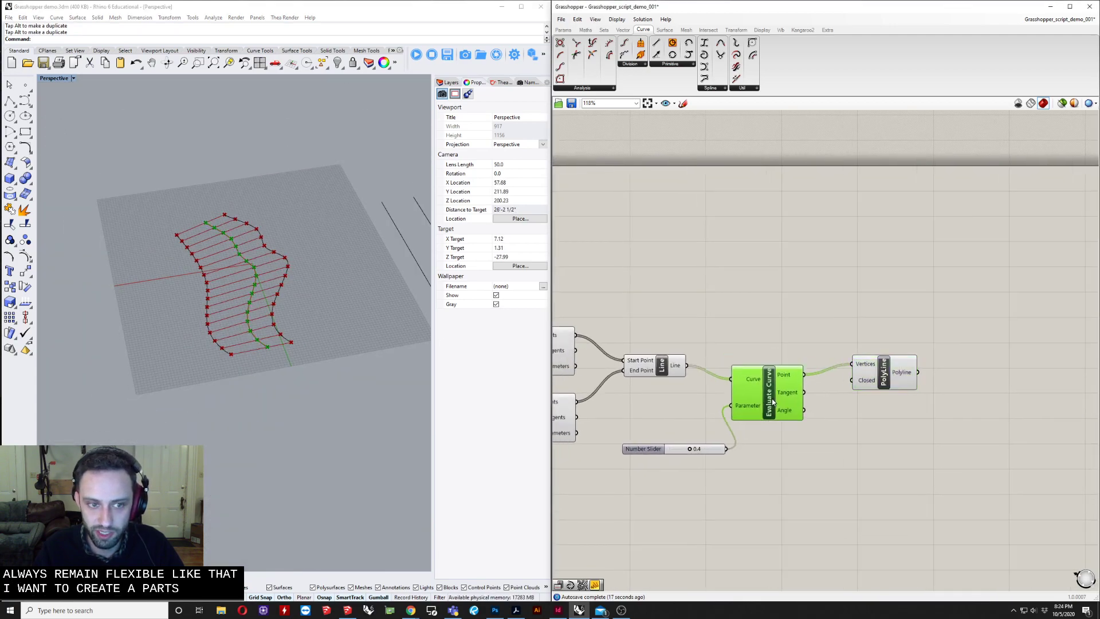
{"action": "left_click_drag", "start_coordinate": [701, 451], "coordinate": [677, 465]}
{"action": "left_click_drag", "start_coordinate": [801, 385], "coordinate": [784, 382]}
{"action": "left_click_drag", "start_coordinate": [874, 373], "coordinate": [915, 360]}
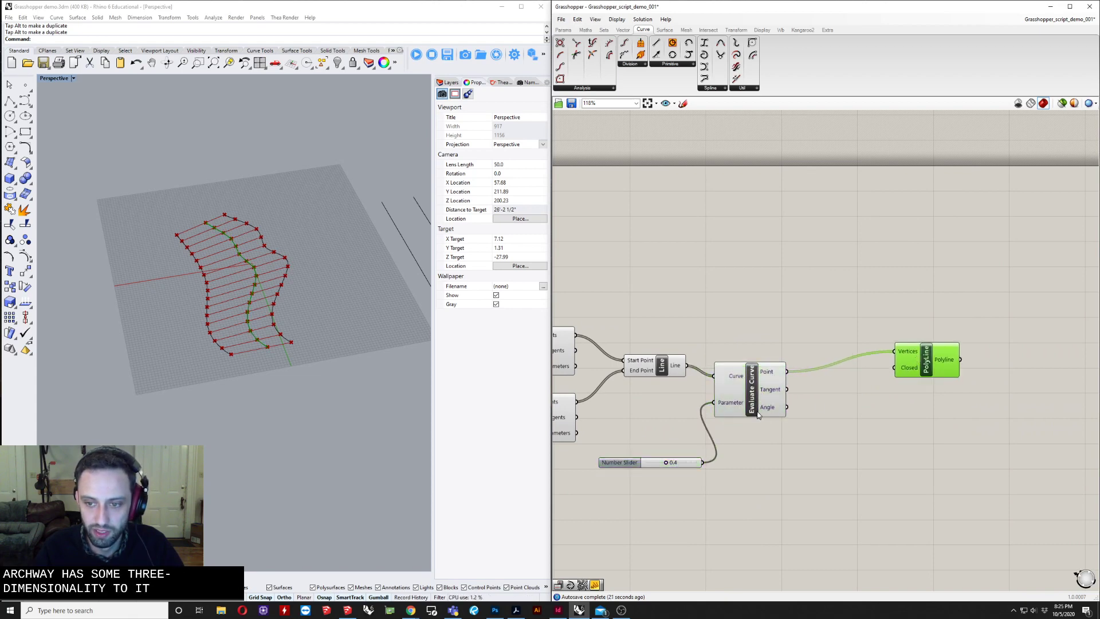
{"action": "left_click_drag", "start_coordinate": [738, 396], "coordinate": [747, 415]}
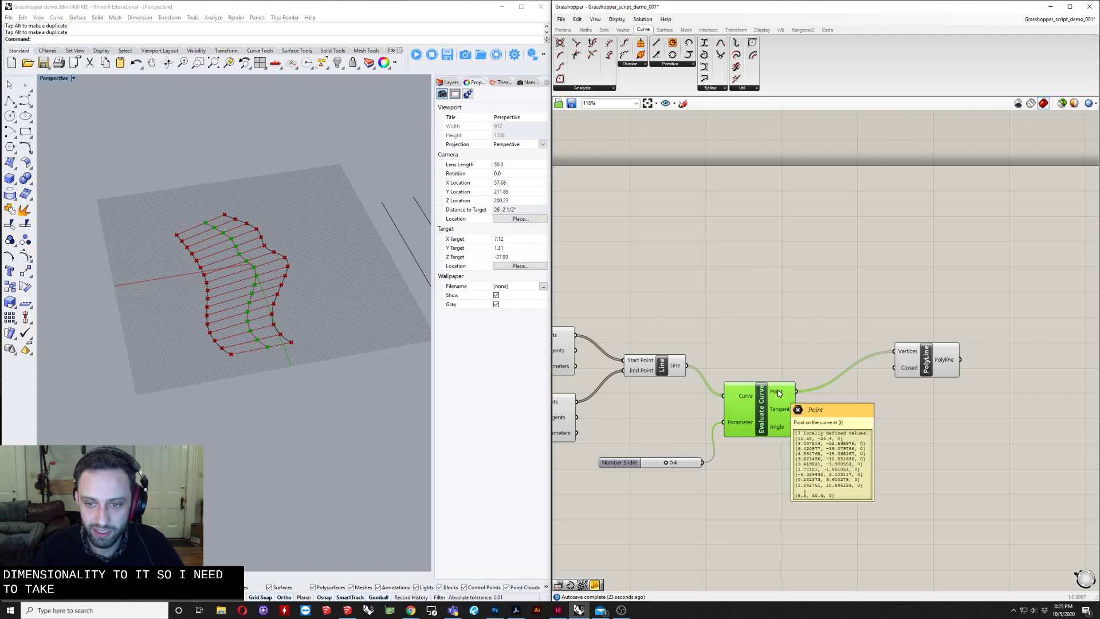
Add a Move component and place it above the PolyLine component
{"action": "right_click_drag", "start_coordinate": [865, 323], "coordinate": [841, 324]}
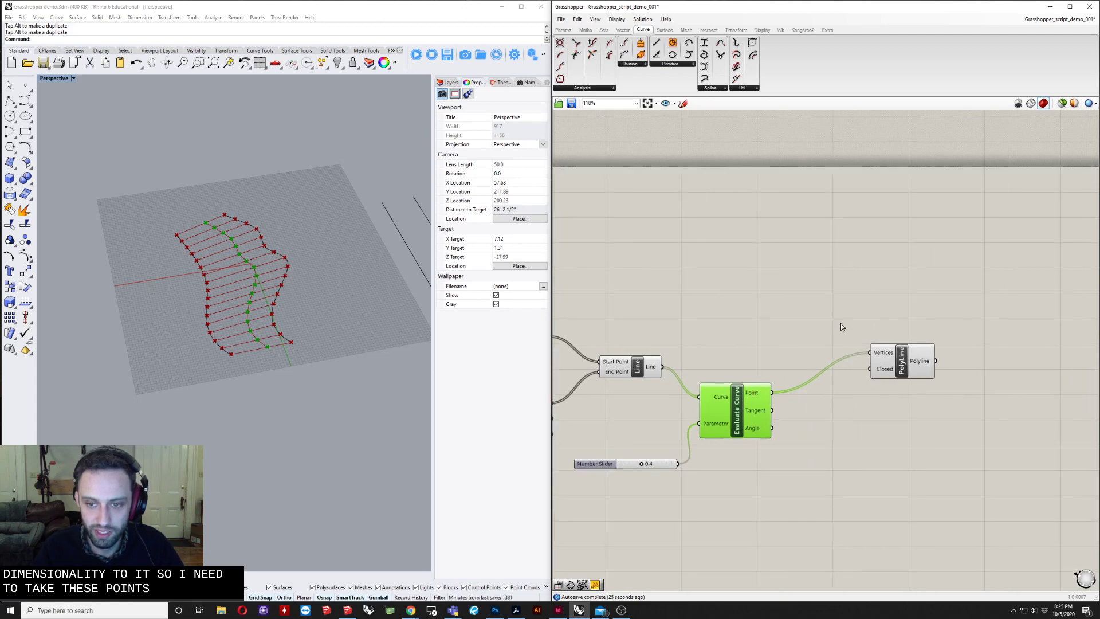
{"action": "left_click", "coordinate": [823, 466]}
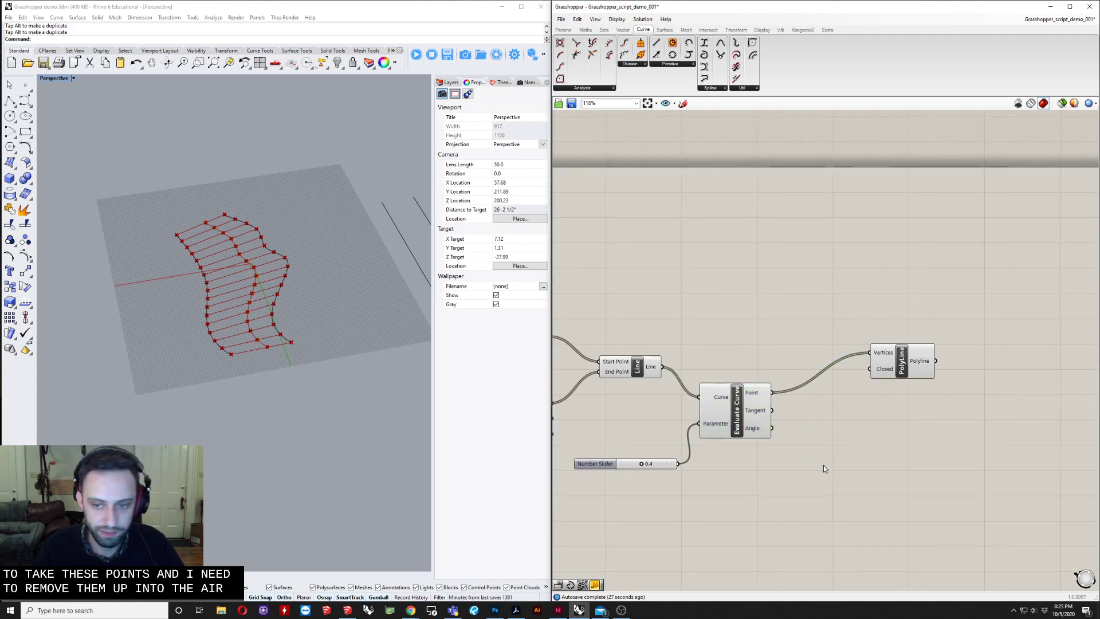
{"action": "double_click", "coordinate": [823, 465]}
{"action": "type", "text": "move"}
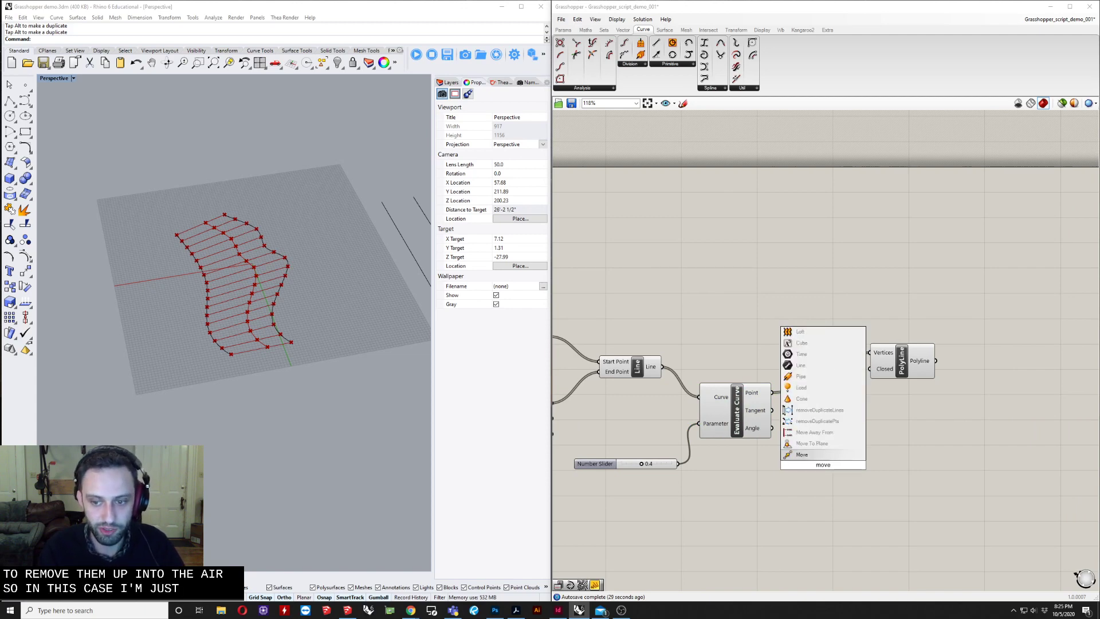
{"action": "key", "text": "Return"}
{"action": "left_click_drag", "start_coordinate": [825, 467], "coordinate": [851, 282]}
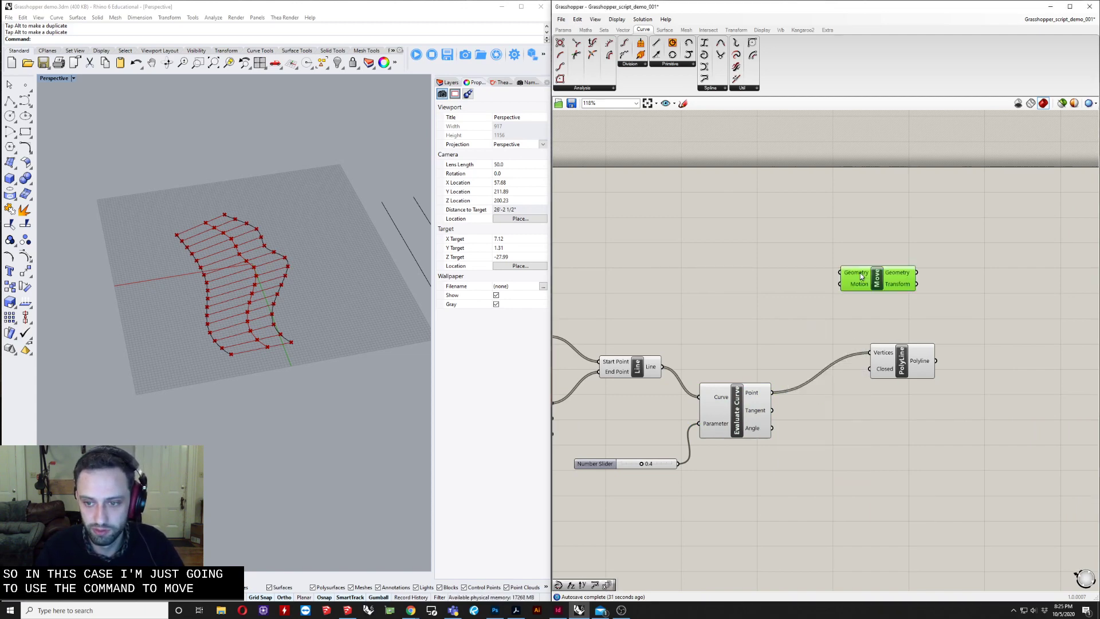
Shift PolyLine down out of the way and connect Evaluate Curve's Point output to Move's Geometry input
{"action": "left_click", "coordinate": [886, 359]}
{"action": "right_click_drag", "start_coordinate": [886, 360], "coordinate": [899, 432]}
{"action": "left_click_drag", "start_coordinate": [899, 432], "coordinate": [872, 549]}
{"action": "right_click_drag", "start_coordinate": [828, 522], "coordinate": [815, 446]}
{"action": "left_click_drag", "start_coordinate": [824, 271], "coordinate": [934, 297]}
{"action": "scroll", "coordinate": [770, 405], "scroll_direction": "up", "scroll_amount": 3}
{"action": "mouse_move", "coordinate": [235, 343]}
{"action": "right_mouse_down"}
{"action": "mouse_move", "coordinate": [228, 302]}
{"action": "mouse_move", "coordinate": [235, 360]}
{"action": "right_mouse_up"}
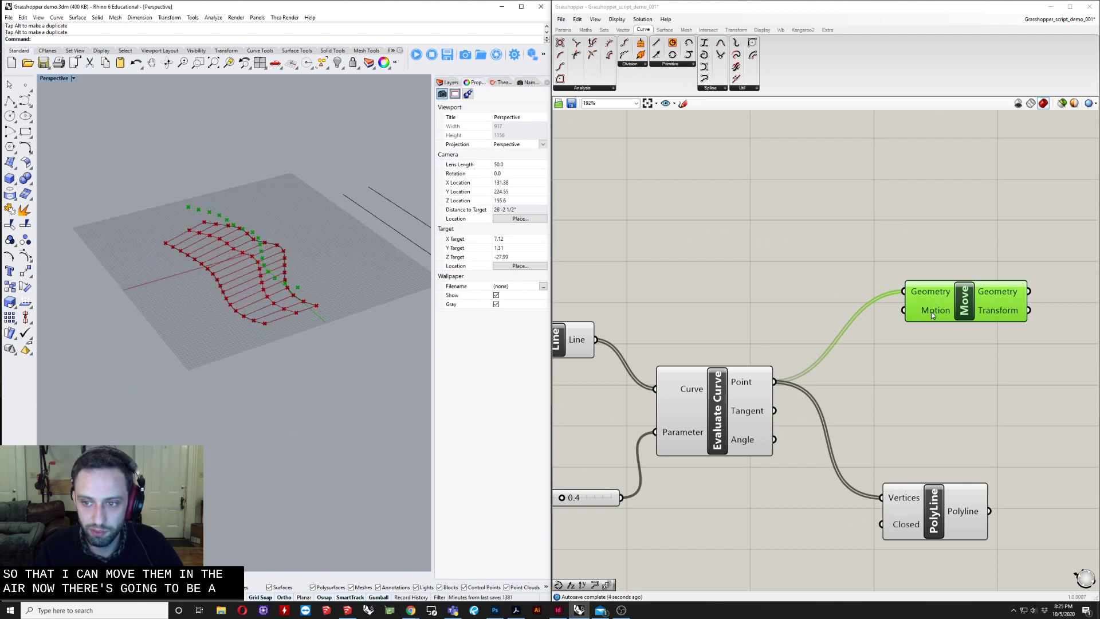
Add a Unit Z vector component and arrange it beside Move, with both components above Evaluate Curve
{"action": "right_click_drag", "start_coordinate": [825, 311], "coordinate": [838, 288]}
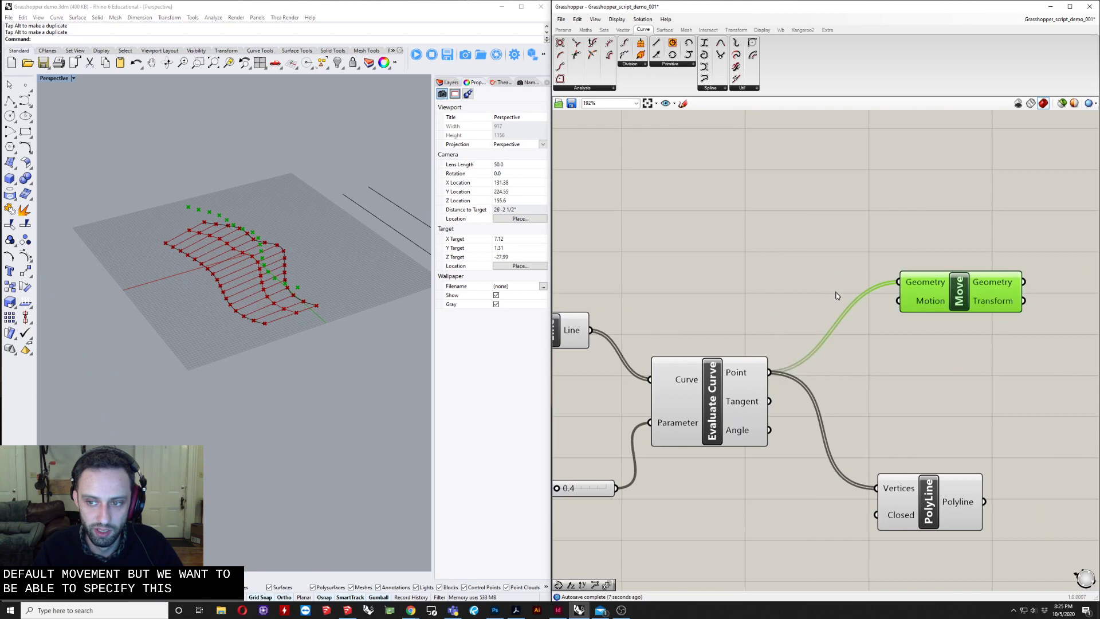
{"action": "double_click", "coordinate": [797, 301]}
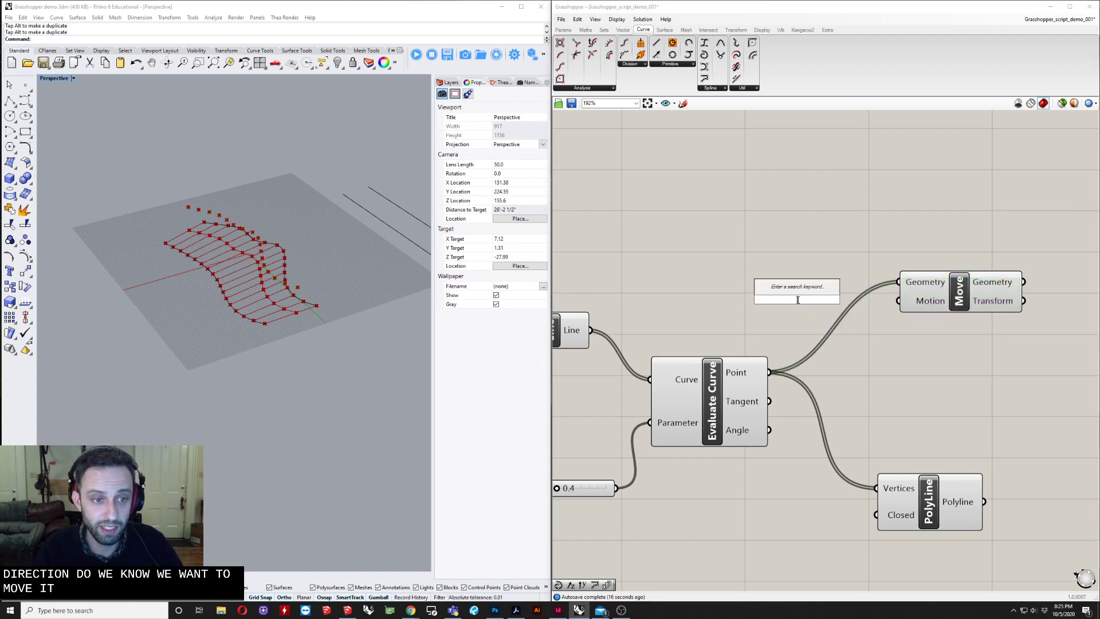
{"action": "type", "text": "z"}
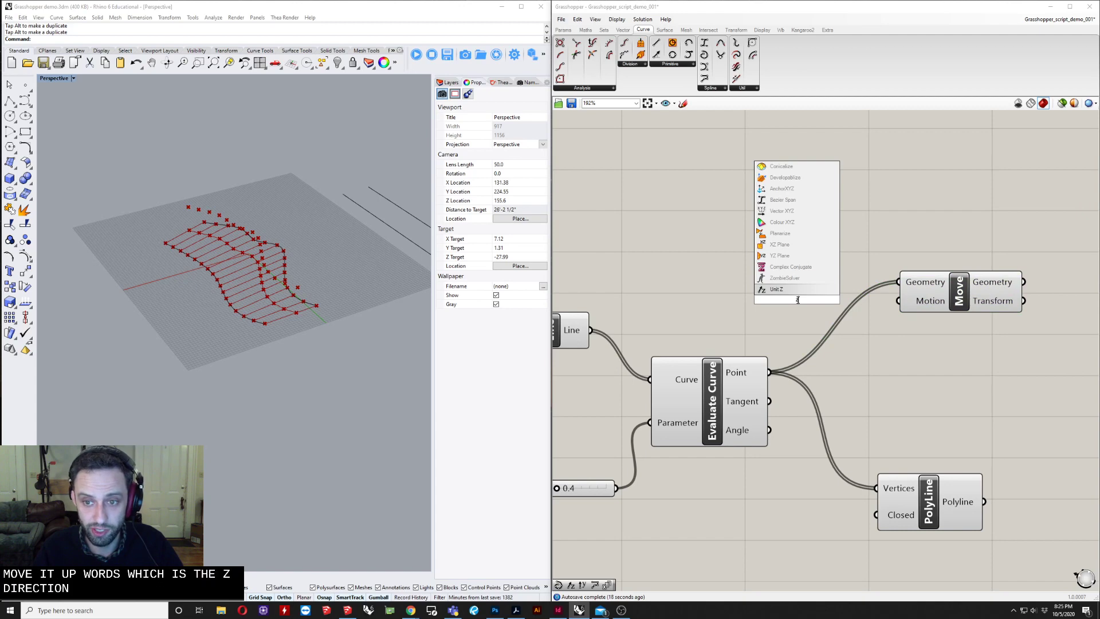
{"action": "key", "text": "Return"}
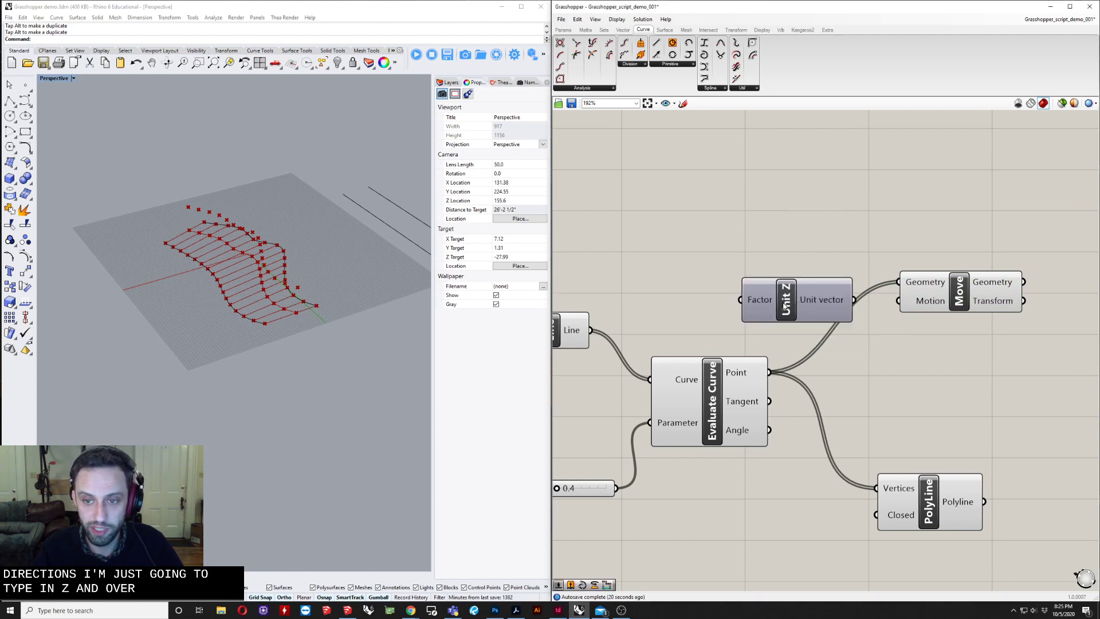
{"action": "left_click_drag", "start_coordinate": [960, 290], "coordinate": [915, 199]}
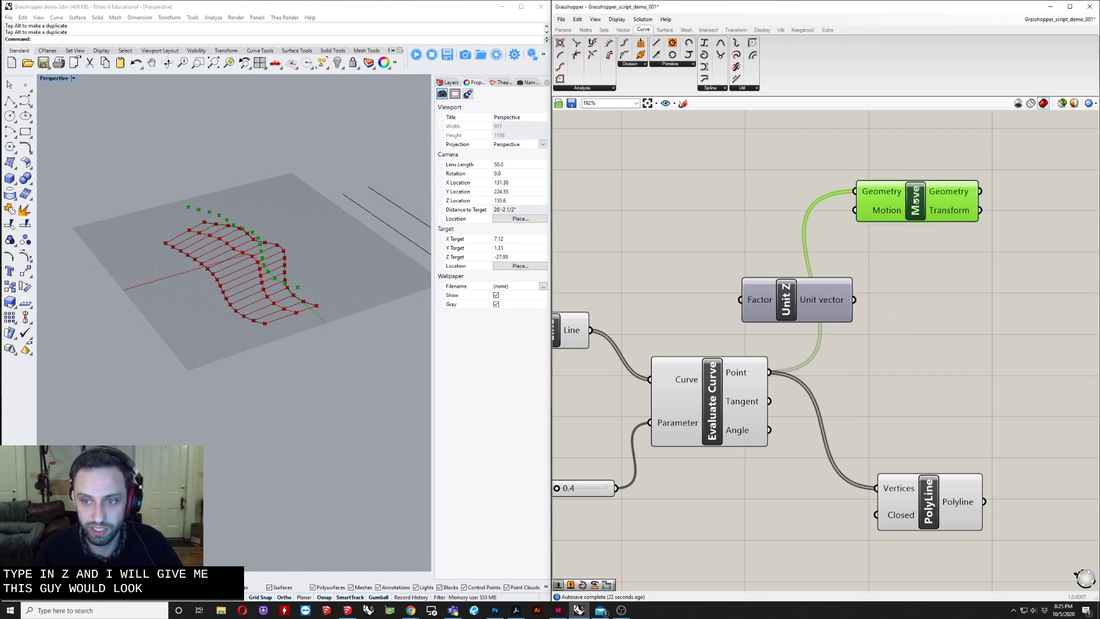
{"action": "left_click_drag", "start_coordinate": [776, 301], "coordinate": [724, 229]}
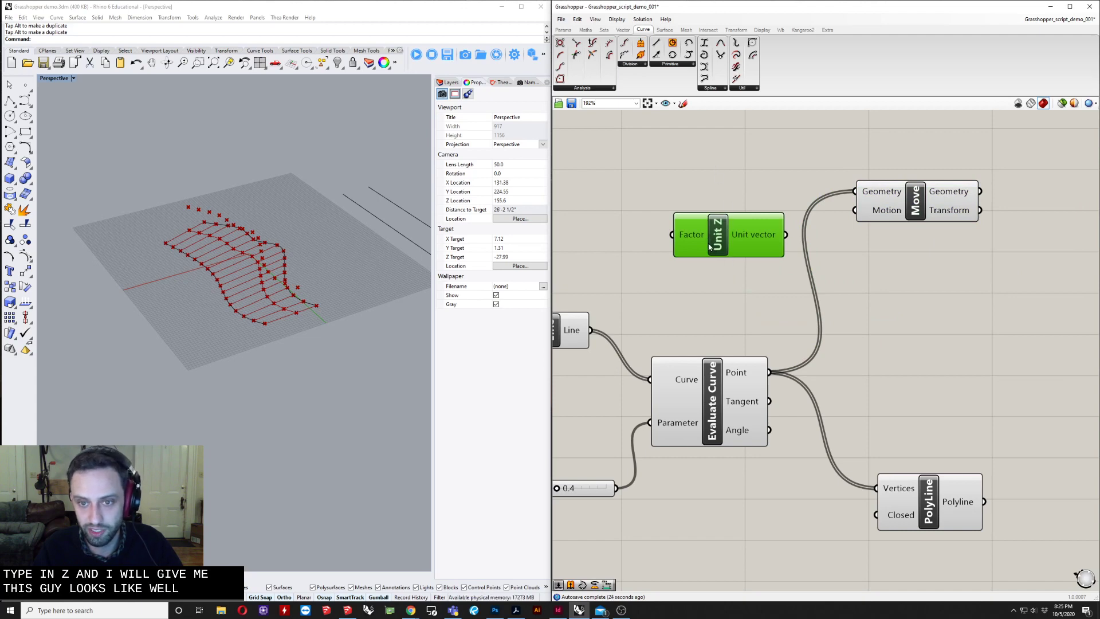
Connect Unit Z's Unit vector output to Move's Motion input and shift both components slightly apart
{"action": "right_click_drag", "start_coordinate": [770, 249], "coordinate": [775, 309]}
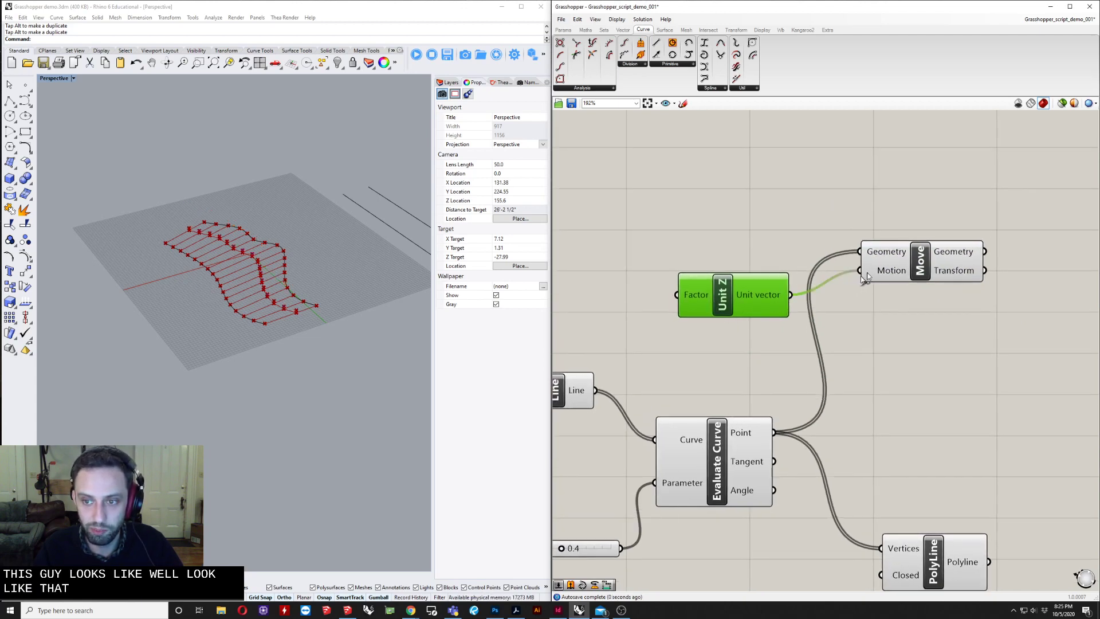
{"action": "right_click_drag", "start_coordinate": [743, 312], "coordinate": [815, 306]}
{"action": "left_click_drag", "start_coordinate": [997, 264], "coordinate": [1021, 292]}
{"action": "left_click_drag", "start_coordinate": [786, 291], "coordinate": [811, 304]}
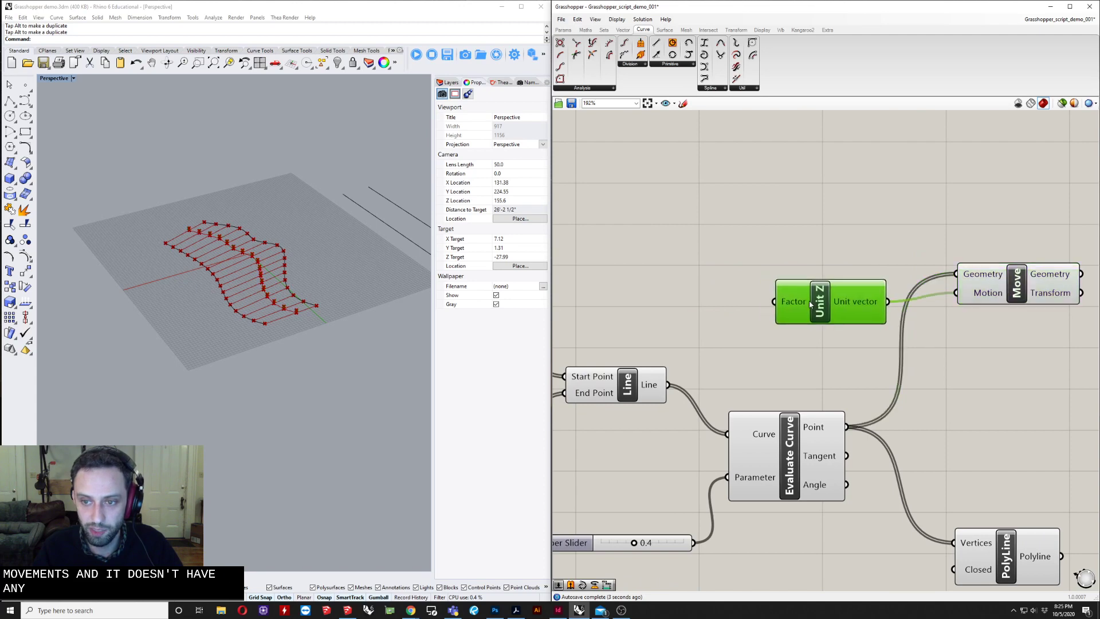
Add a Number Slider with a value of 50 beside Unit Z and connect it to the Factor input
{"action": "scroll", "coordinate": [667, 285], "scroll_direction": "down", "scroll_amount": 3}
{"action": "double_click", "coordinate": [667, 285]}
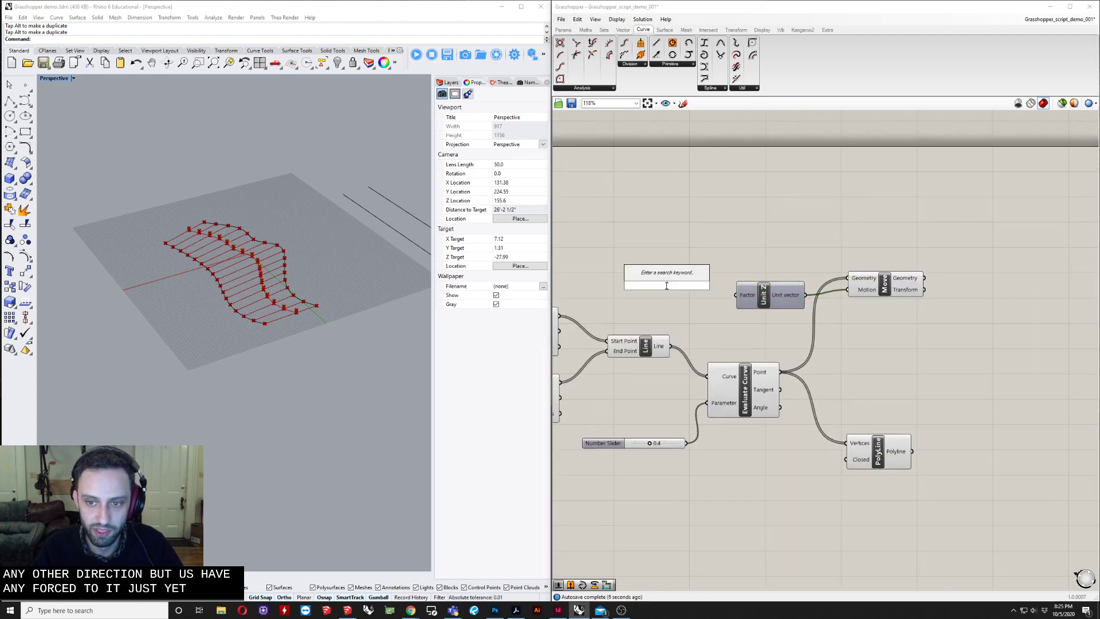
{"action": "type", "text": "11"}
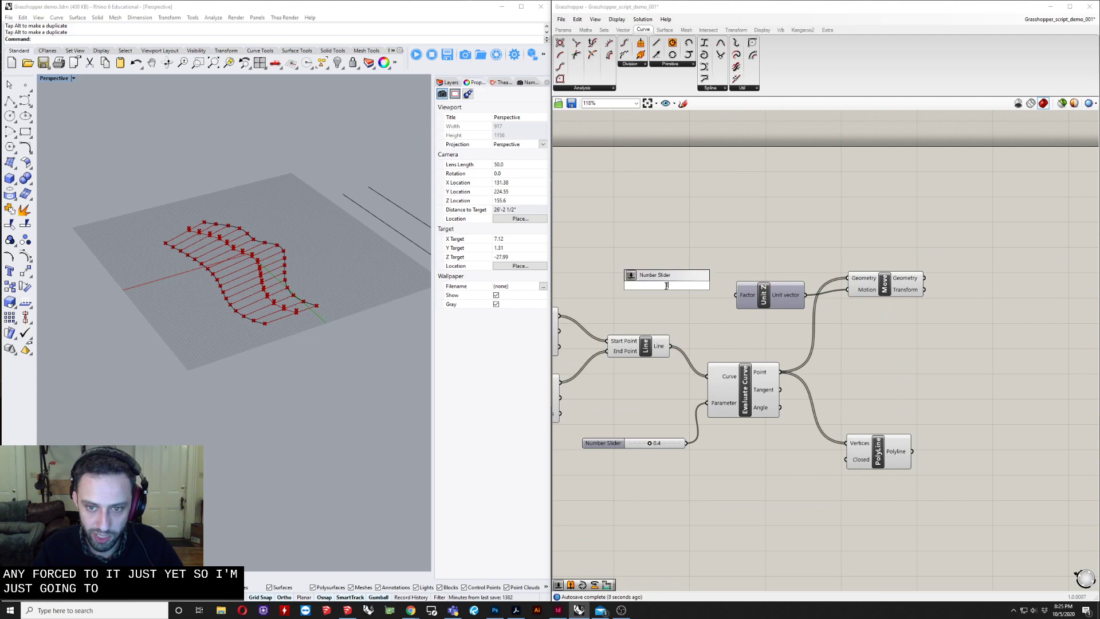
{"action": "key", "text": "Return"}
{"action": "scroll", "coordinate": [665, 285], "scroll_direction": "up", "scroll_amount": 5}
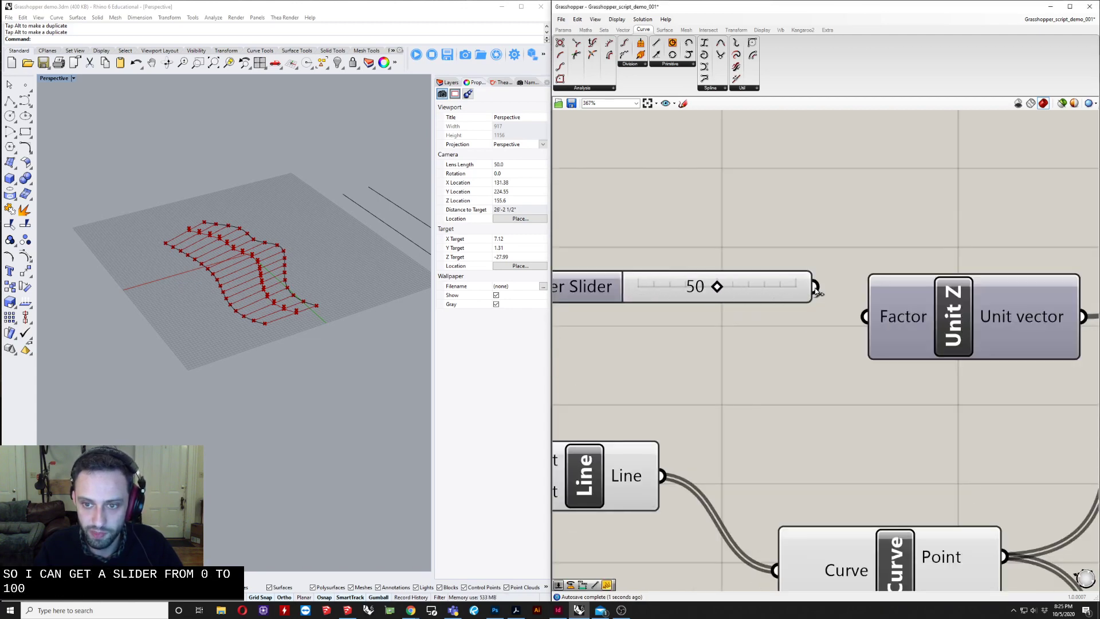
{"action": "left_click_drag", "start_coordinate": [830, 303], "coordinate": [865, 316]}
{"action": "left_click_drag", "start_coordinate": [773, 292], "coordinate": [795, 321]}
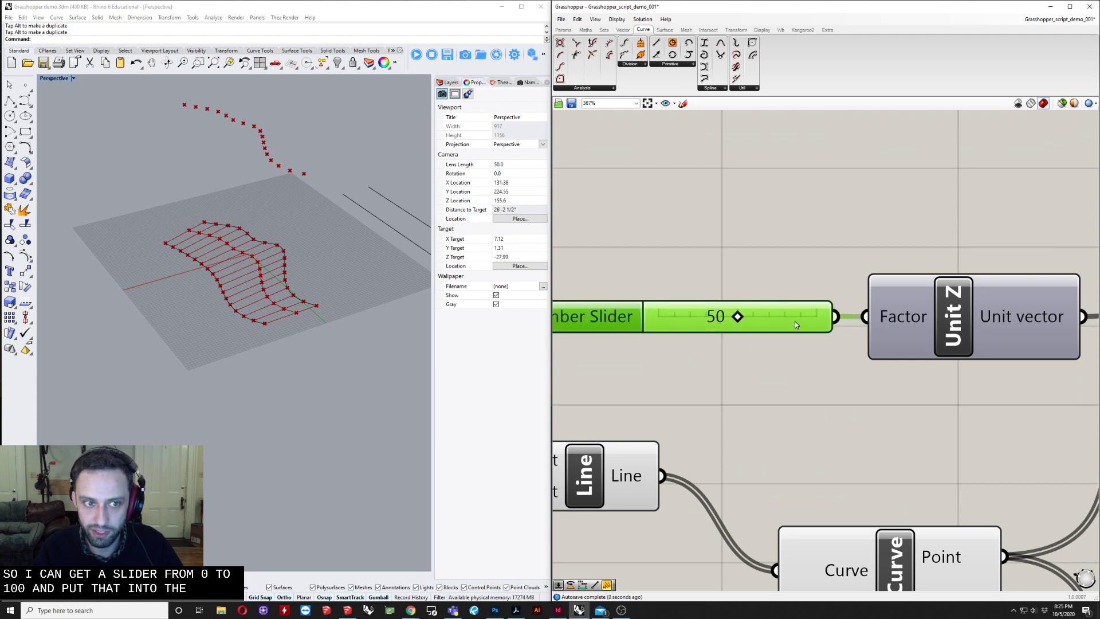
Highlight the Move component's points and set the Unit Z Factor slider to 27
{"action": "scroll", "coordinate": [795, 321], "scroll_direction": "down", "scroll_amount": 3}
{"action": "right_click_drag", "start_coordinate": [918, 325], "coordinate": [905, 321]}
{"action": "left_click", "coordinate": [1030, 290]}
{"action": "right_click_drag", "start_coordinate": [623, 318], "coordinate": [793, 322]}
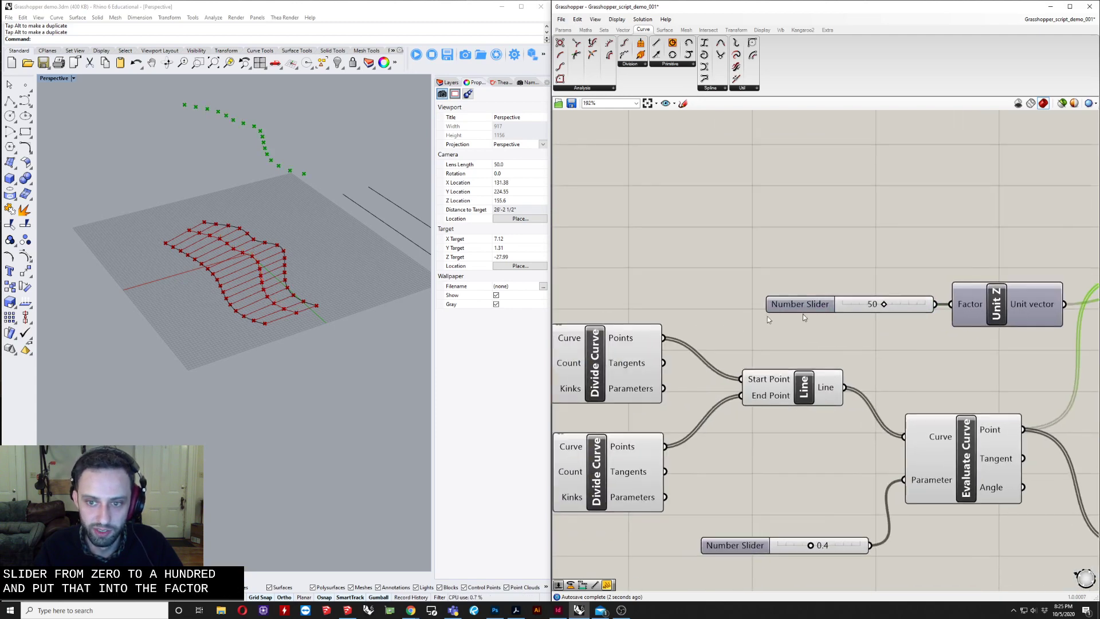
{"action": "left_click_drag", "start_coordinate": [884, 306], "coordinate": [910, 307]}
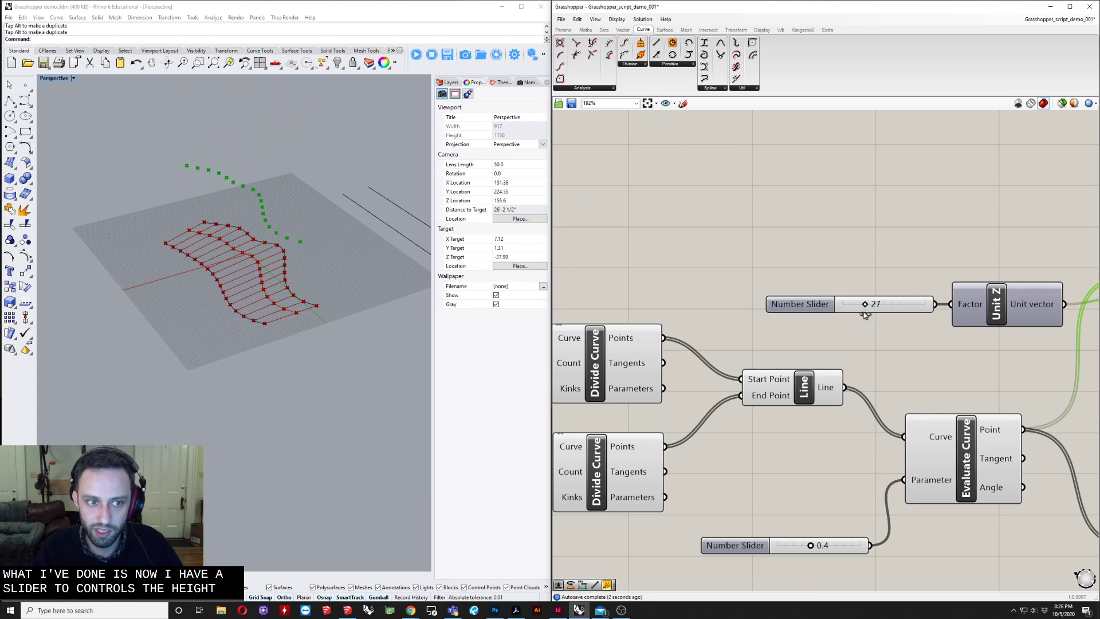
Set Evaluate Curve's Parameter slider to 0.6
{"action": "right_click_drag", "start_coordinate": [860, 302], "coordinate": [657, 278]}
{"action": "scroll", "coordinate": [658, 275], "scroll_direction": "down", "scroll_amount": 2}
{"action": "right_click_drag", "start_coordinate": [639, 425], "coordinate": [711, 427]}
{"action": "scroll", "coordinate": [711, 428], "scroll_direction": "up", "scroll_amount": 2}
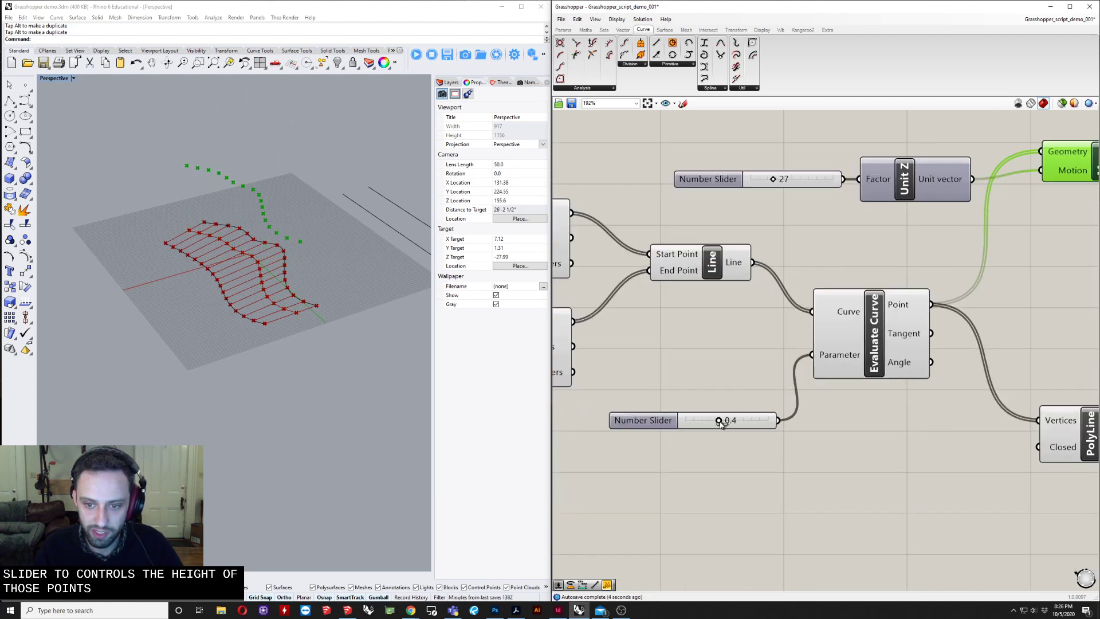
{"action": "mouse_move", "coordinate": [721, 423]}
{"action": "left_mouse_down"}
{"action": "mouse_move", "coordinate": [690, 422]}
{"action": "mouse_move", "coordinate": [762, 421]}
{"action": "mouse_move", "coordinate": [714, 422]}
{"action": "mouse_move", "coordinate": [737, 418]}
{"action": "left_mouse_up"}
Examine the start, raised middle and end points by highlighting the first Divide Curve, Move and the second Divide Curve in turn
{"action": "scroll", "coordinate": [785, 384], "scroll_direction": "down", "scroll_amount": 2}
{"action": "right_click_drag", "start_coordinate": [784, 383], "coordinate": [658, 382]}
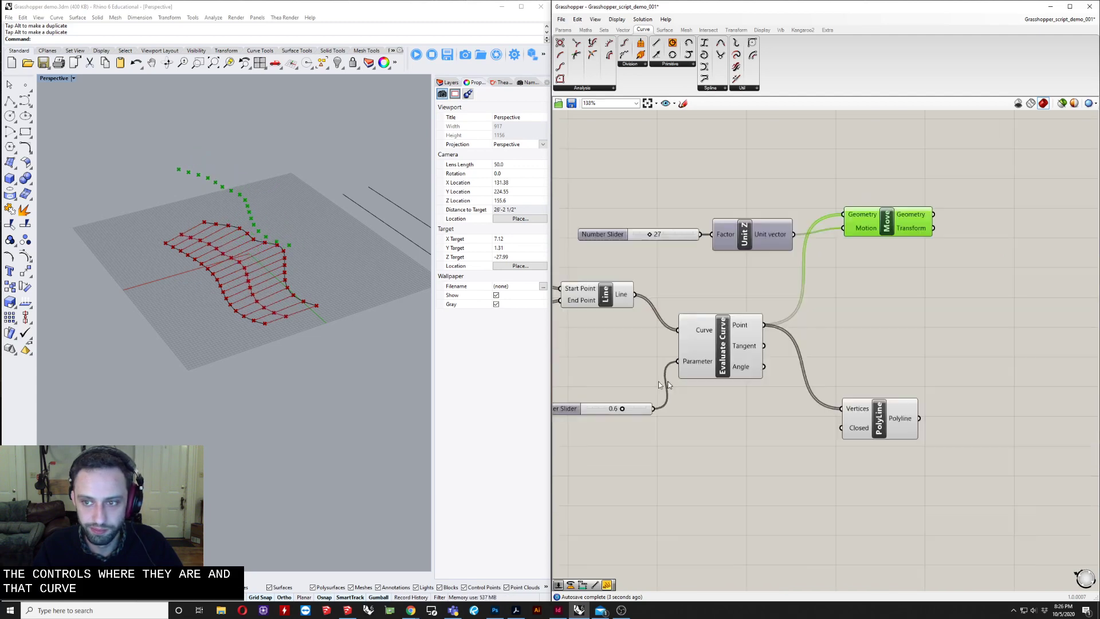
{"action": "scroll", "coordinate": [659, 384], "scroll_direction": "down", "scroll_amount": 2}
{"action": "scroll", "coordinate": [928, 366], "scroll_direction": "up", "scroll_amount": 2}
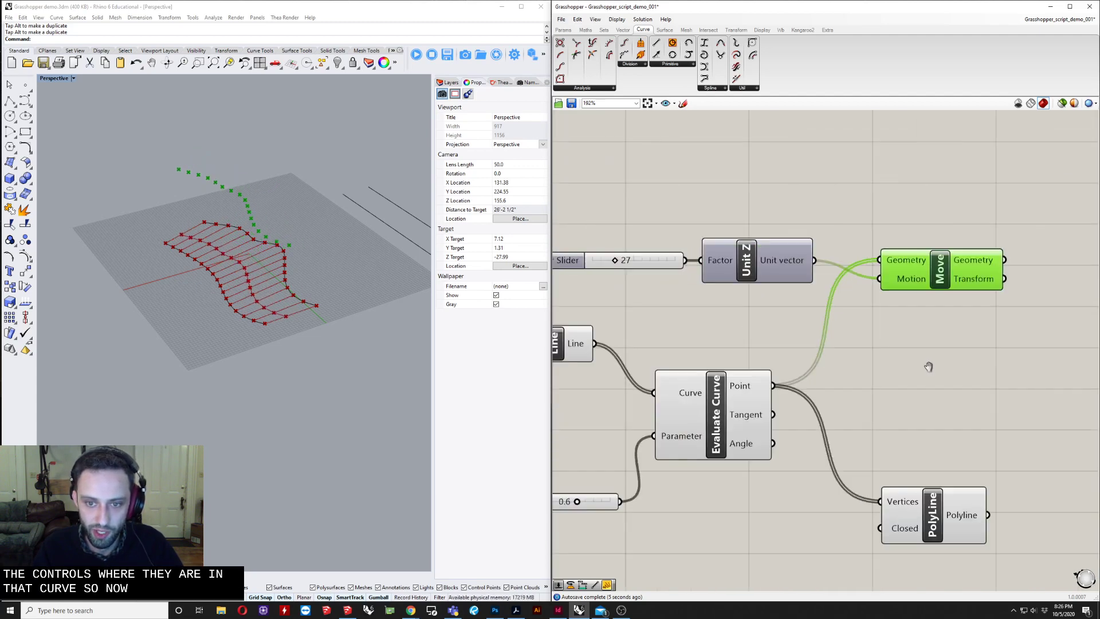
{"action": "scroll", "coordinate": [928, 367], "scroll_direction": "down", "scroll_amount": 3}
{"action": "scroll", "coordinate": [830, 361], "scroll_direction": "up", "scroll_amount": 2}
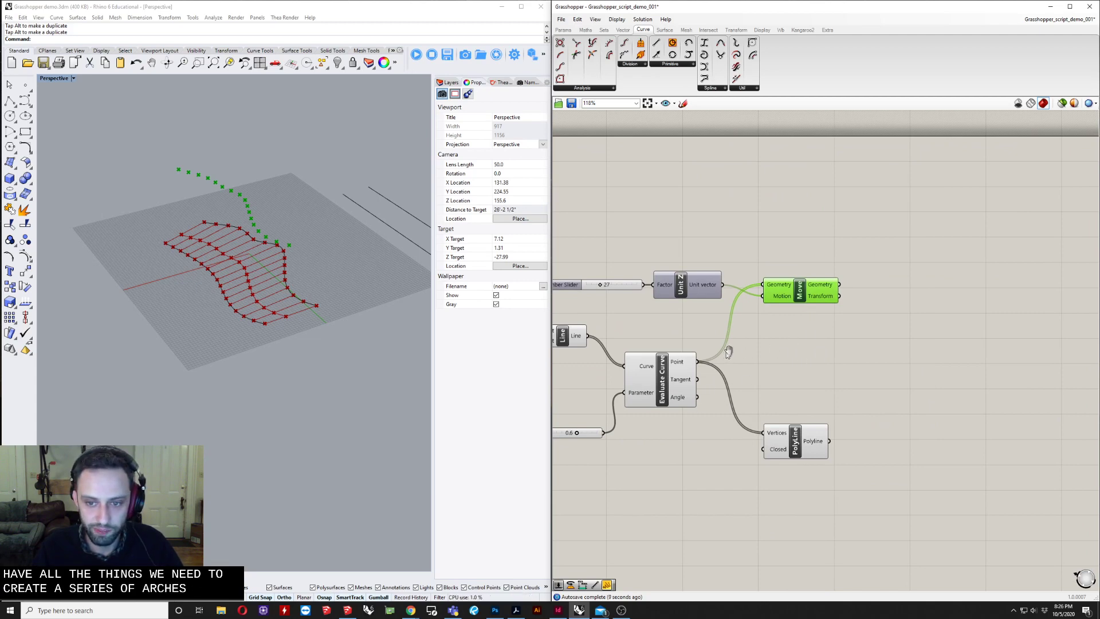
{"action": "right_click_drag", "start_coordinate": [727, 352], "coordinate": [893, 324]}
{"action": "left_click_drag", "start_coordinate": [625, 292], "coordinate": [621, 293]}
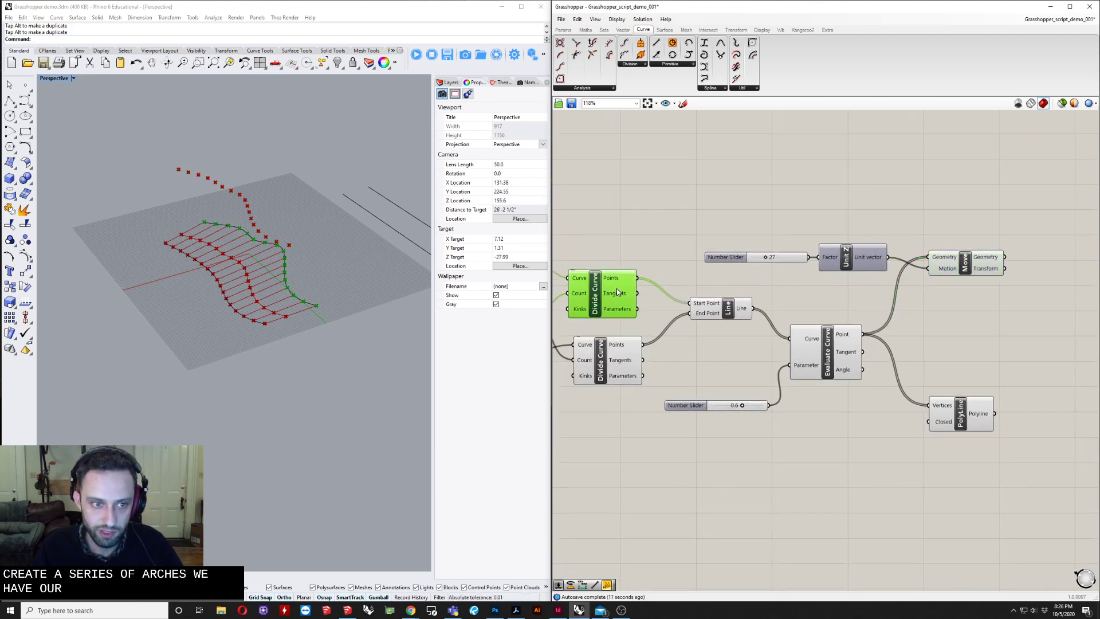
{"action": "left_click", "coordinate": [982, 269]}
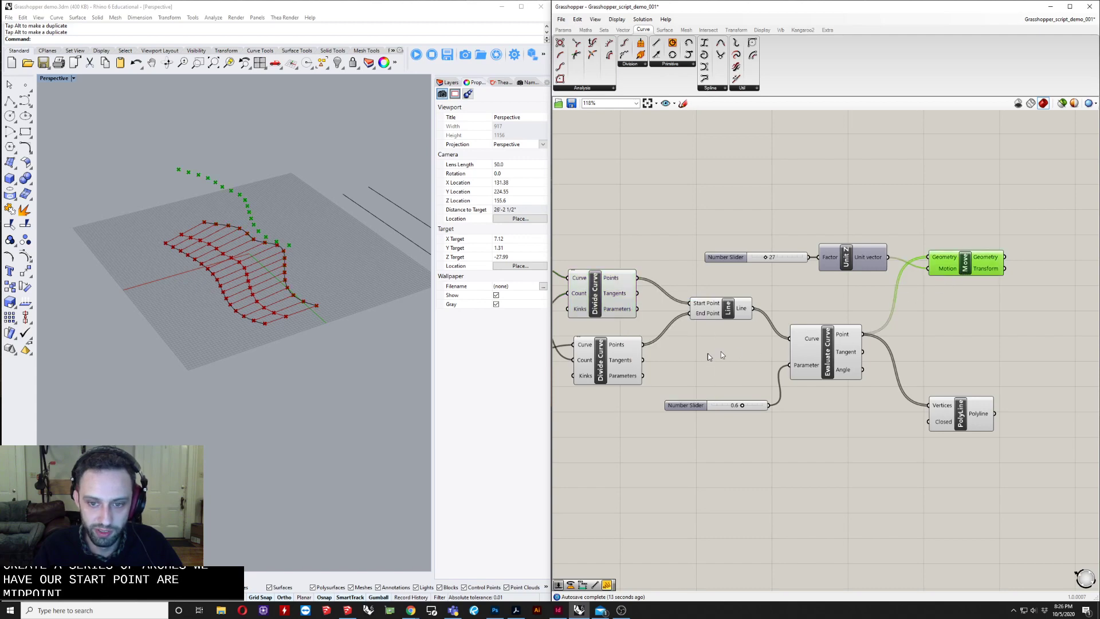
{"action": "left_click", "coordinate": [616, 360]}
{"action": "right_click_drag", "start_coordinate": [912, 341], "coordinate": [724, 345]}
{"action": "left_click", "coordinate": [939, 325]}
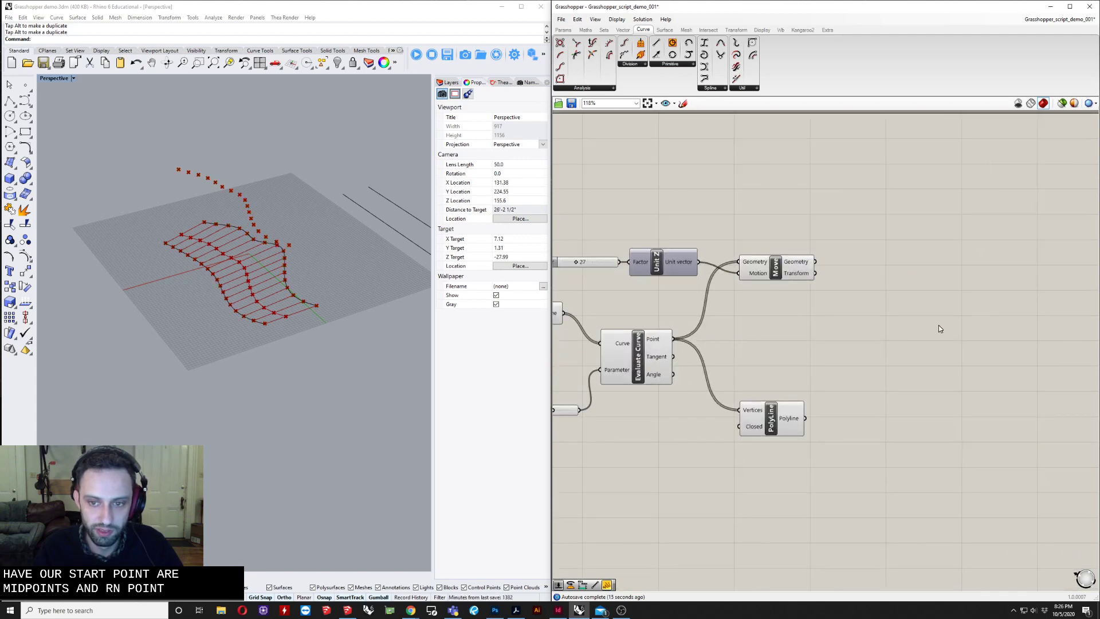
Add an Interpolate curve component and place it beyond Move's outputs, leaving a gap between them
{"action": "right_click_drag", "start_coordinate": [867, 294], "coordinate": [819, 338]}
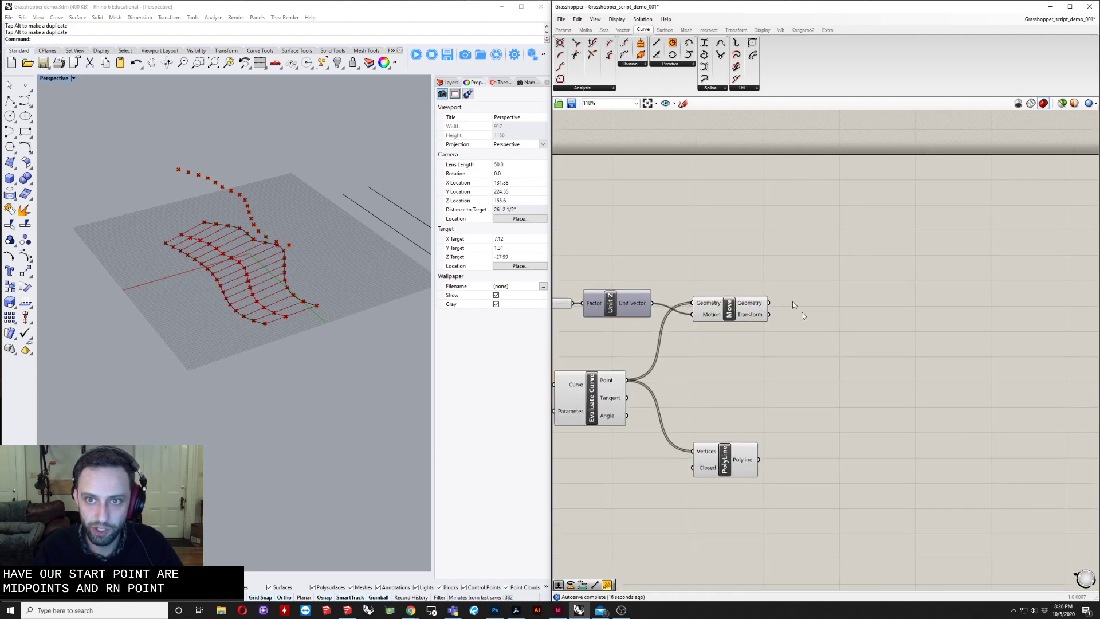
{"action": "left_click", "coordinate": [711, 88]}
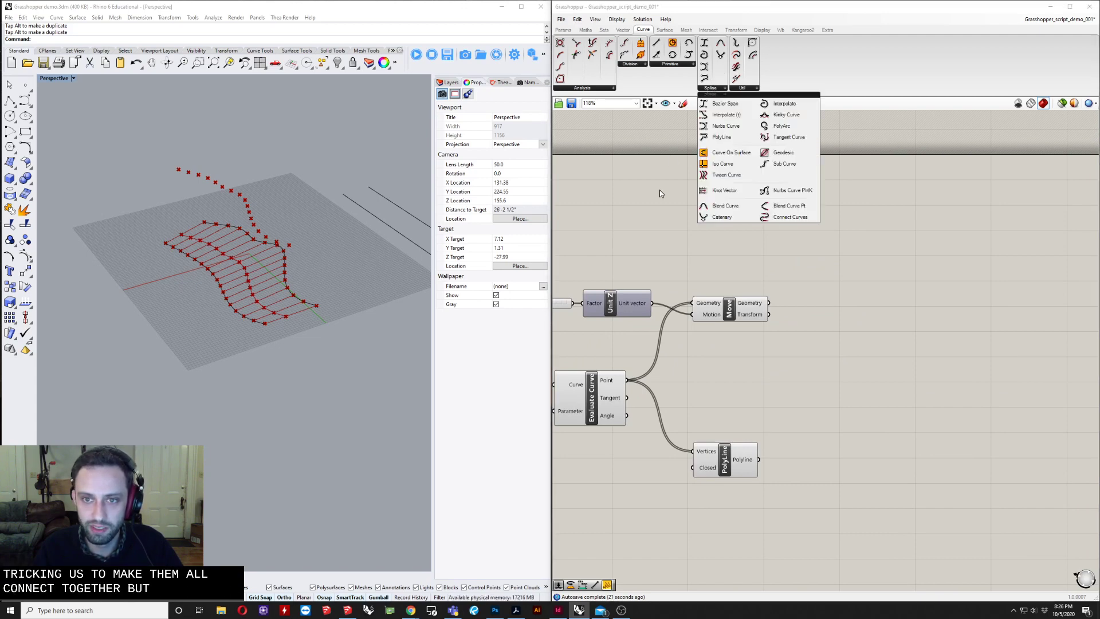
{"action": "left_click", "coordinate": [706, 60]}
{"action": "scroll", "coordinate": [850, 346], "scroll_direction": "up", "scroll_amount": 3}
{"action": "left_click", "coordinate": [852, 327]}
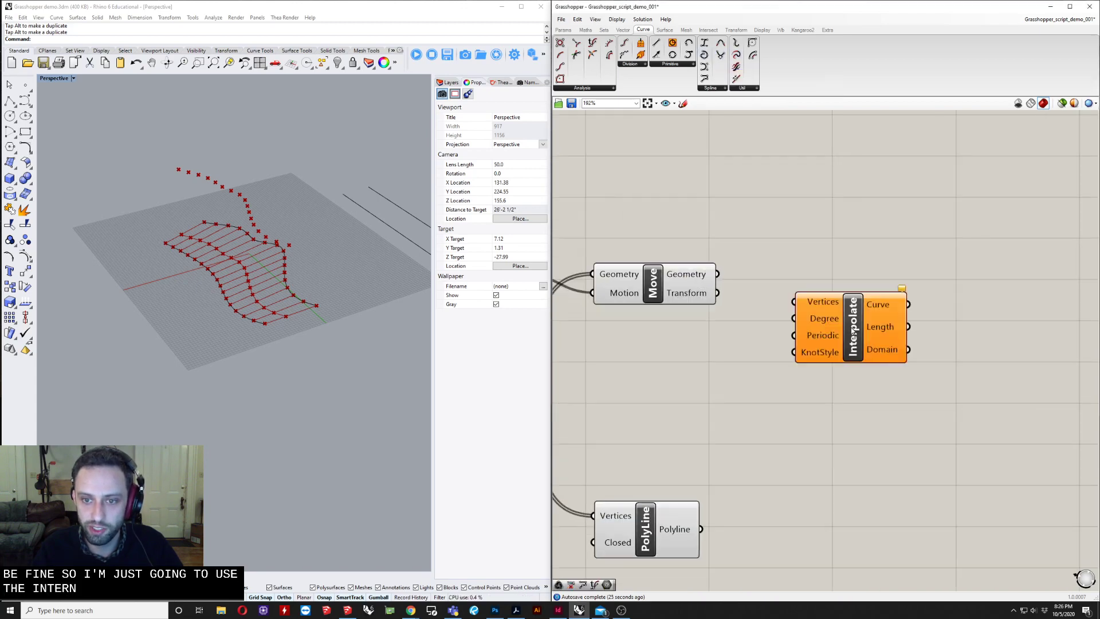
{"action": "scroll", "coordinate": [865, 330], "scroll_direction": "down", "scroll_amount": 4}
{"action": "right_click_drag", "start_coordinate": [844, 336], "coordinate": [932, 328]}
{"action": "left_click_drag", "start_coordinate": [930, 324], "coordinate": [981, 314]}
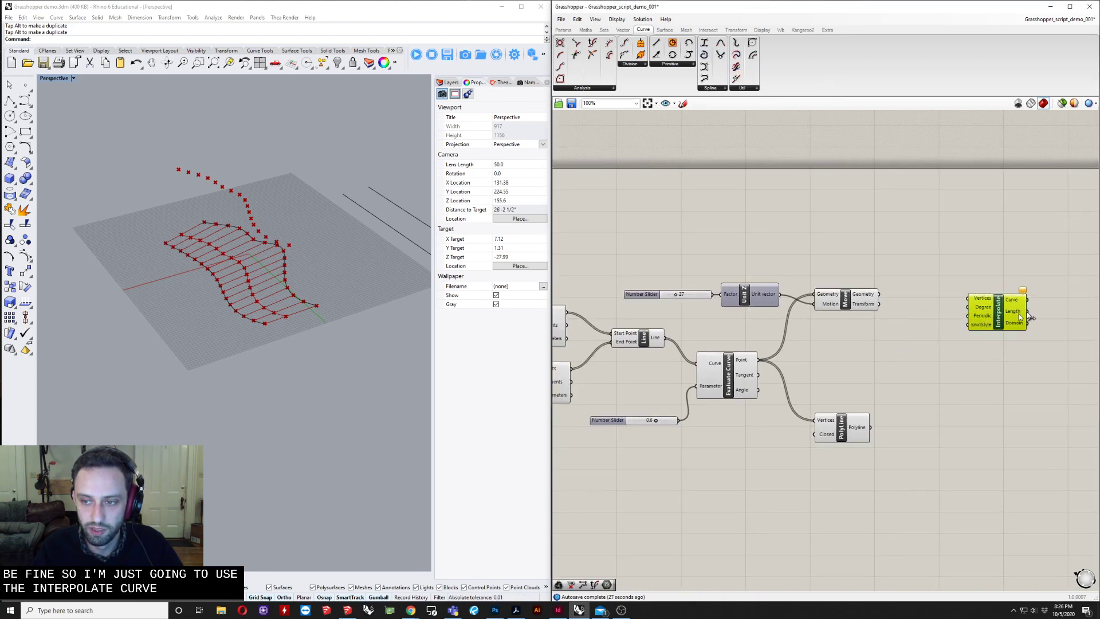
{"action": "scroll", "coordinate": [970, 314], "scroll_direction": "up", "scroll_amount": 4}
{"action": "right_click_drag", "start_coordinate": [938, 319], "coordinate": [837, 312]}
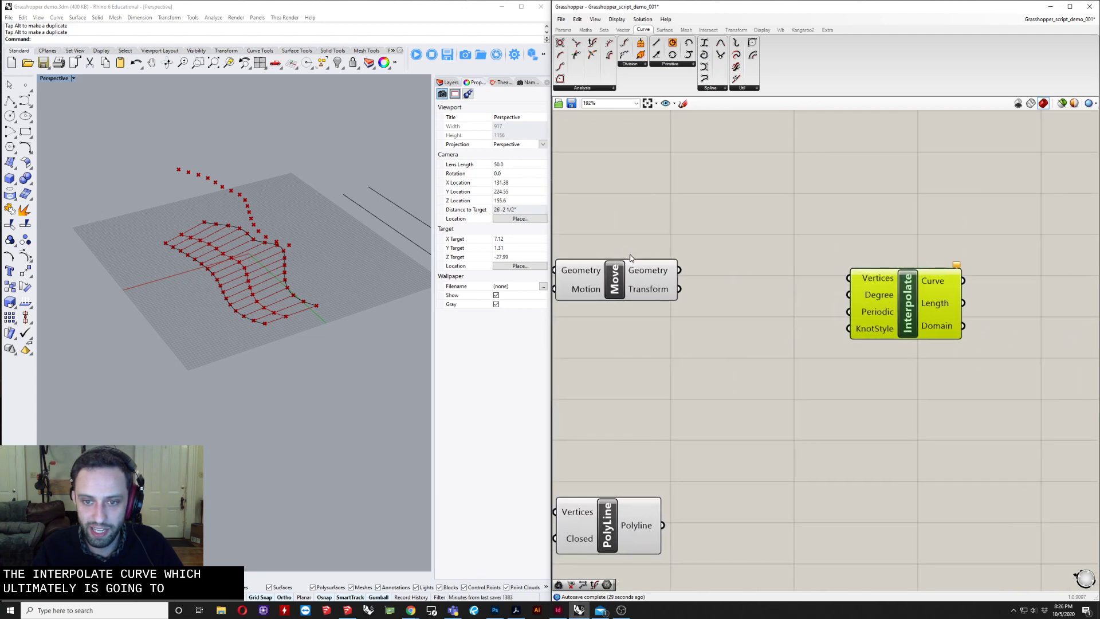
Connect Move's Geometry output to Interpolate's Vertices input and highlight Move to check its points
{"action": "scroll", "coordinate": [674, 277], "scroll_direction": "down", "scroll_amount": 3}
{"action": "right_click_drag", "start_coordinate": [671, 279], "coordinate": [699, 279]}
{"action": "left_click_drag", "start_coordinate": [724, 275], "coordinate": [820, 300]}
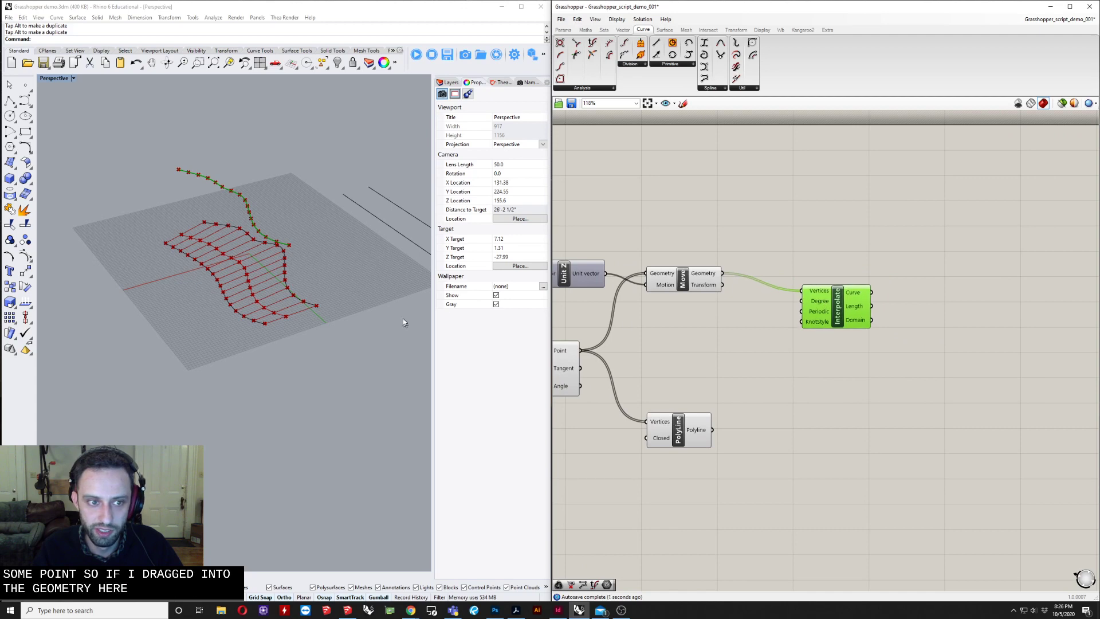
{"action": "right_click_drag", "start_coordinate": [747, 280], "coordinate": [969, 285]}
{"action": "right_click_drag", "start_coordinate": [731, 335], "coordinate": [701, 332]}
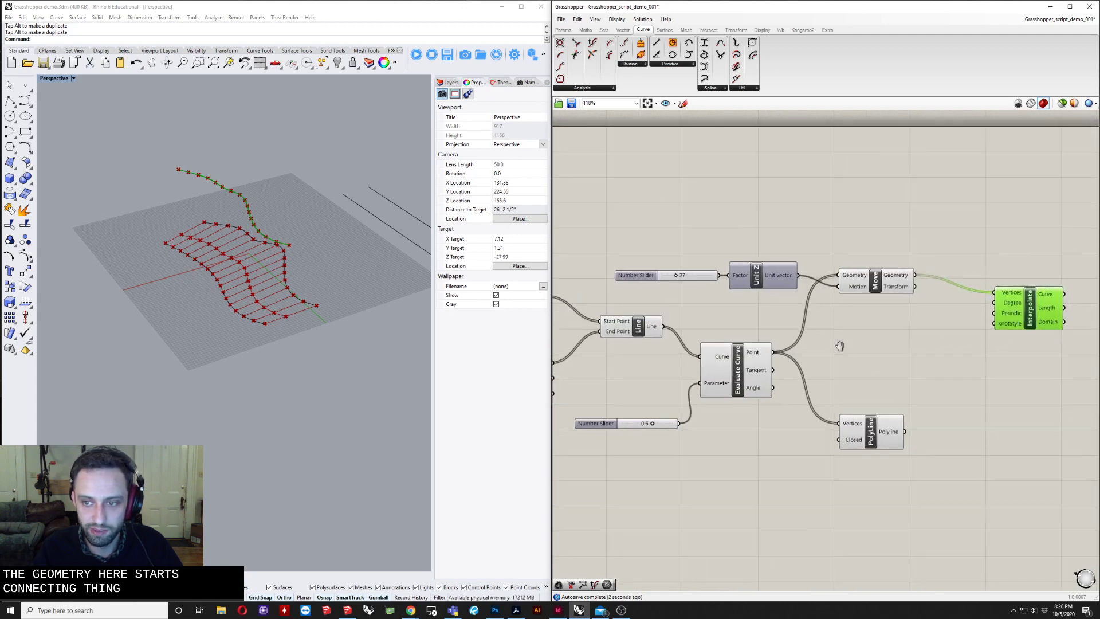
{"action": "left_click", "coordinate": [894, 278]}
{"action": "right_click_drag", "start_coordinate": [1009, 285], "coordinate": [1013, 286]}
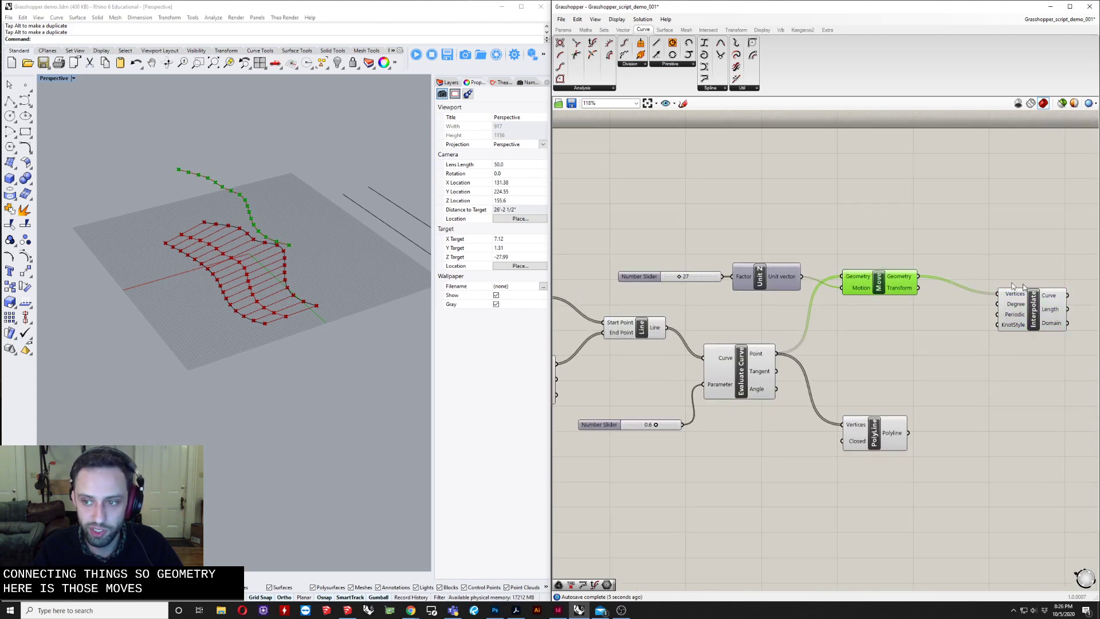
Add the Points outputs of both Divide Curve components to Interpolate's Vertices input, keeping Move's connection
{"action": "scroll", "coordinate": [884, 326], "scroll_direction": "down", "scroll_amount": 3}
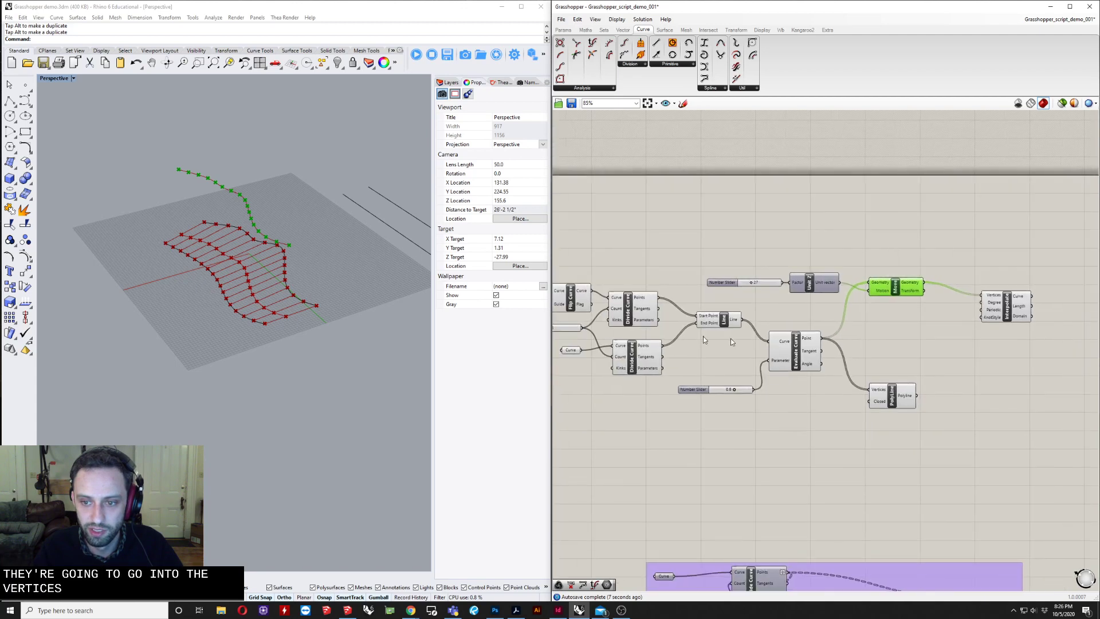
{"action": "left_click_drag", "start_coordinate": [776, 309], "coordinate": [919, 304]}
{"action": "left_click_drag", "start_coordinate": [640, 317], "coordinate": [981, 297]}
{"action": "left_click", "coordinate": [639, 361]}
{"action": "left_click", "coordinate": [640, 315]}
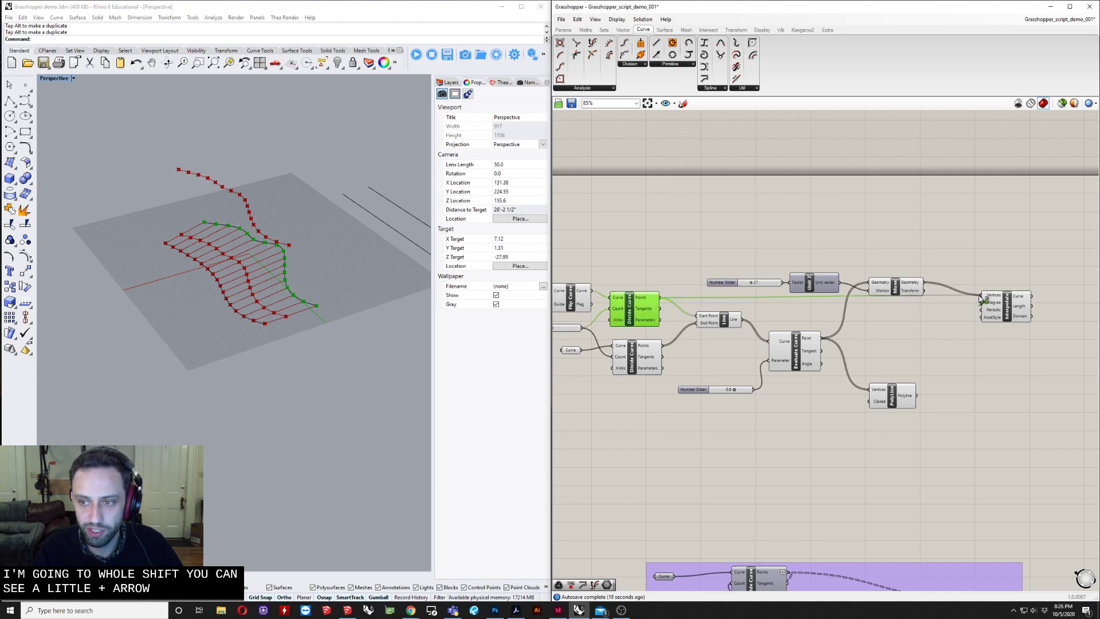
{"action": "scroll", "coordinate": [981, 298], "scroll_direction": "up", "scroll_amount": 6}
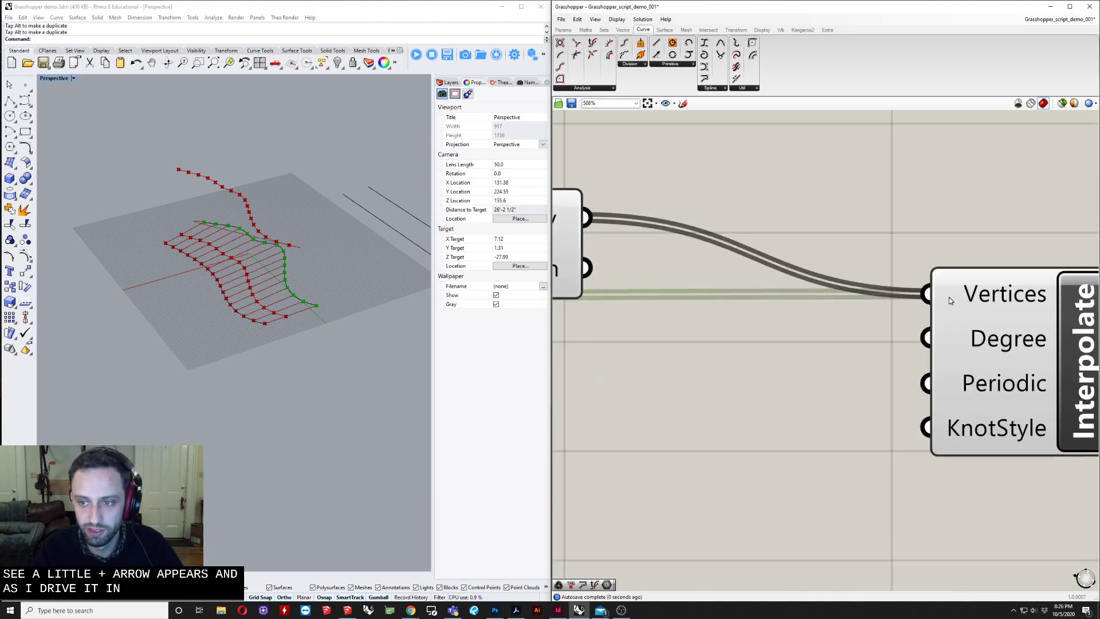
{"action": "scroll", "coordinate": [935, 293], "scroll_direction": "down", "scroll_amount": 8}
{"action": "right_click_drag", "start_coordinate": [830, 336], "coordinate": [890, 332]}
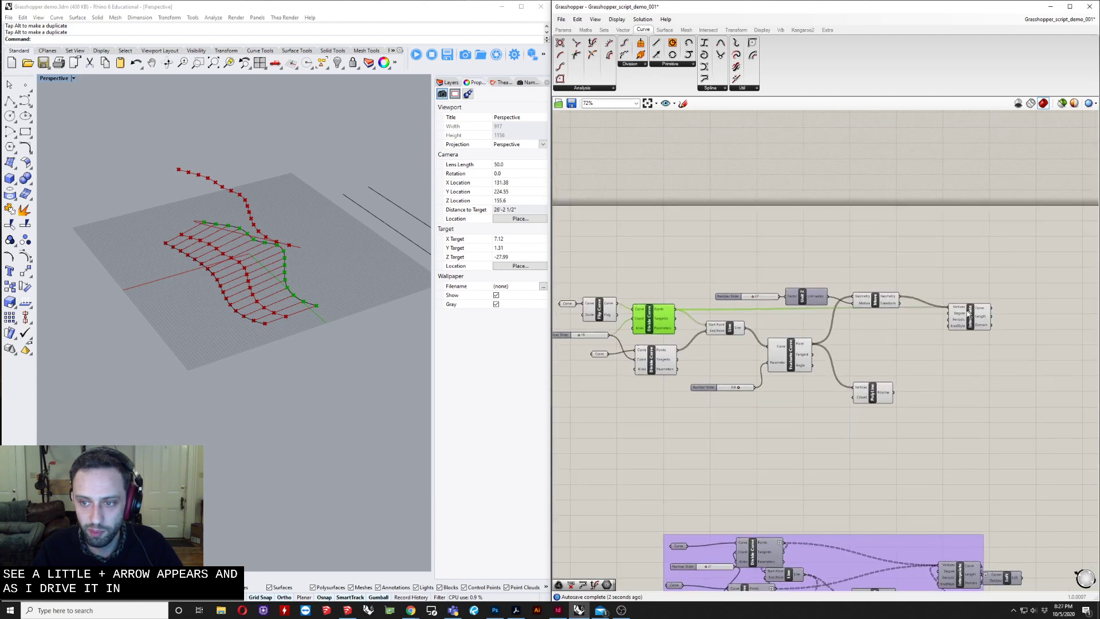
{"action": "left_click_drag", "start_coordinate": [971, 317], "coordinate": [965, 322]}
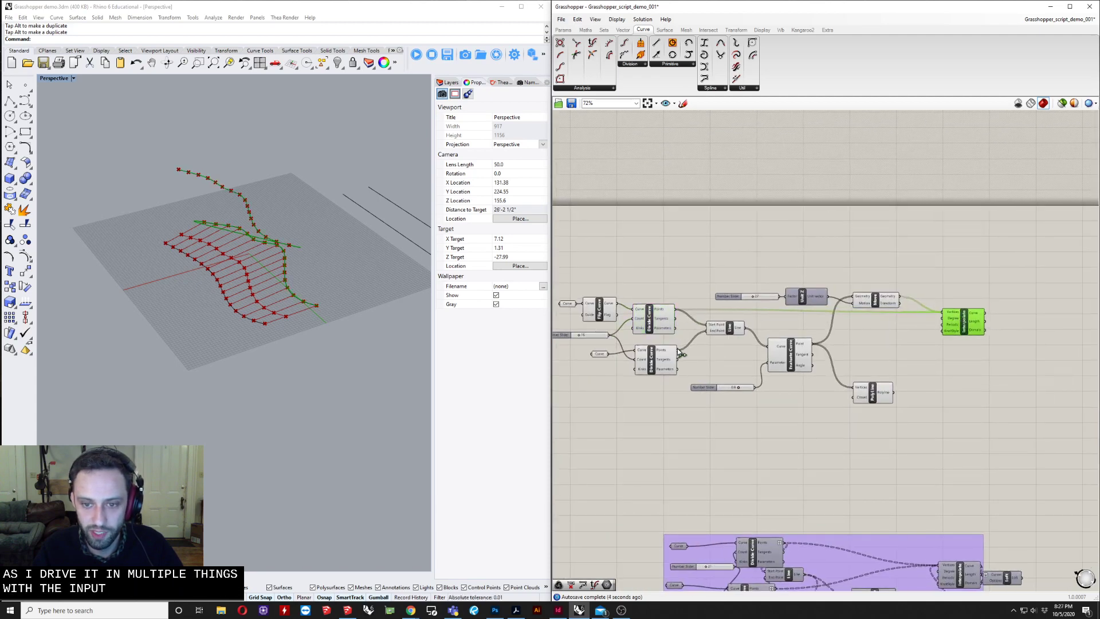
{"action": "left_click_drag", "start_coordinate": [947, 316], "coordinate": [948, 316], "text": "shift"}
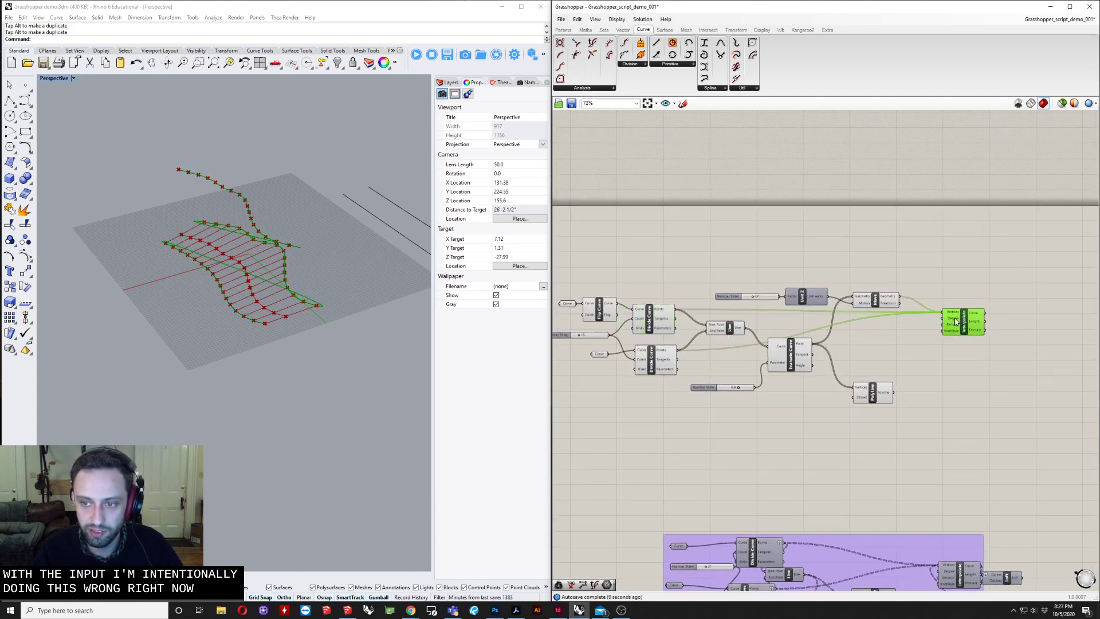
Examine the interpolated curve in the Rhino viewport against the wiring of the script
{"action": "right_click_drag", "start_coordinate": [922, 338], "coordinate": [839, 340]}
{"action": "right_click_drag", "start_coordinate": [275, 291], "coordinate": [190, 281]}
{"action": "scroll", "coordinate": [261, 262], "scroll_direction": "up", "scroll_amount": 8}
{"action": "scroll", "coordinate": [391, 289], "scroll_direction": "down", "scroll_amount": 6}
{"action": "scroll", "coordinate": [248, 285], "scroll_direction": "up", "scroll_amount": 4}
{"action": "scroll", "coordinate": [204, 278], "scroll_direction": "down", "scroll_amount": 4}
{"action": "right_click_drag", "start_coordinate": [680, 343], "coordinate": [736, 345]}
{"action": "scroll", "coordinate": [736, 344], "scroll_direction": "up", "scroll_amount": 4}
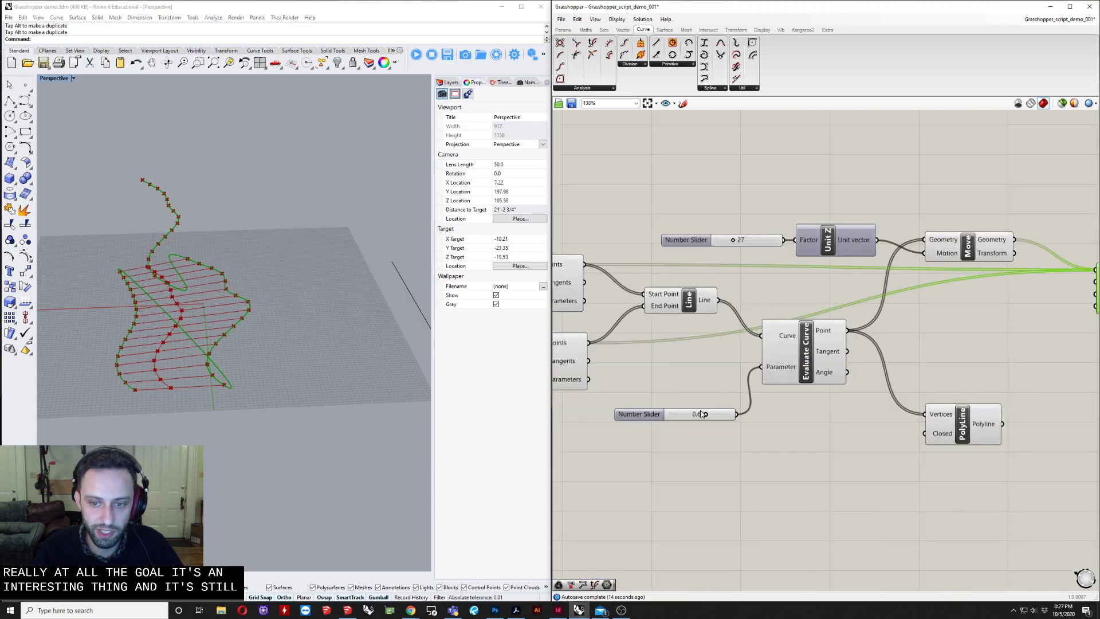
Set Evaluate Curve's Parameter slider to 0.5 and check the interpolated curve from another angle
{"action": "mouse_move", "coordinate": [706, 418]}
{"action": "left_mouse_down"}
{"action": "mouse_move", "coordinate": [717, 418]}
{"action": "mouse_move", "coordinate": [689, 419]}
{"action": "mouse_move", "coordinate": [699, 417]}
{"action": "left_mouse_up"}
{"action": "right_click_drag", "start_coordinate": [756, 418], "coordinate": [715, 420]}
{"action": "scroll", "coordinate": [715, 420], "scroll_direction": "down", "scroll_amount": 2}
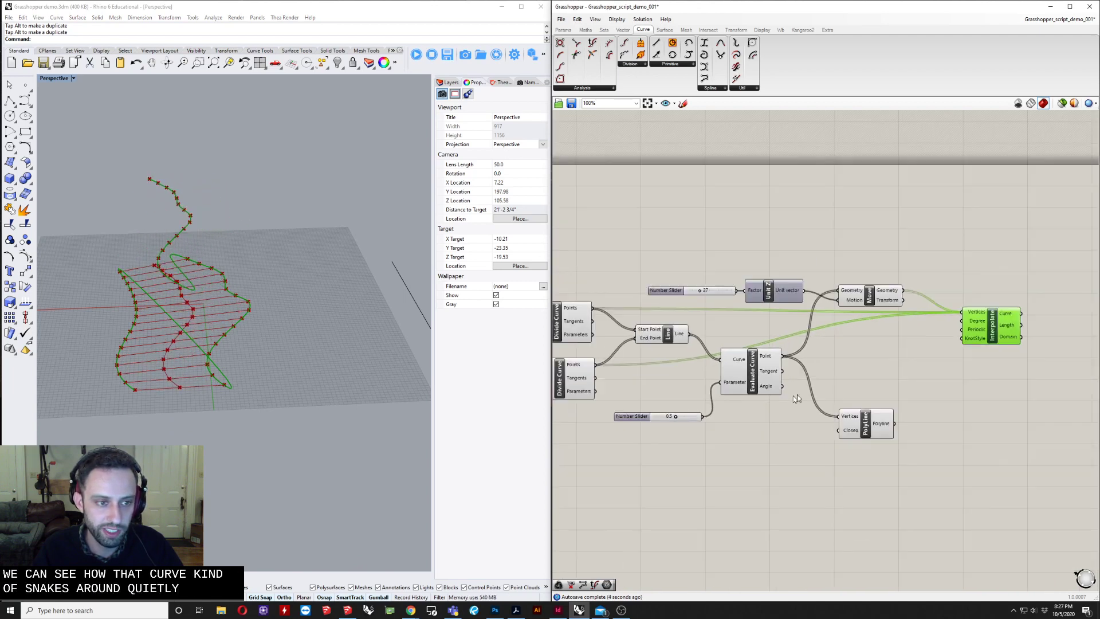
{"action": "right_click_drag", "start_coordinate": [326, 343], "coordinate": [252, 358]}
{"action": "right_click_drag", "start_coordinate": [848, 345], "coordinate": [880, 322]}
{"action": "scroll", "coordinate": [869, 338], "scroll_direction": "up", "scroll_amount": 3}
{"action": "scroll", "coordinate": [878, 322], "scroll_direction": "down", "scroll_amount": 3}
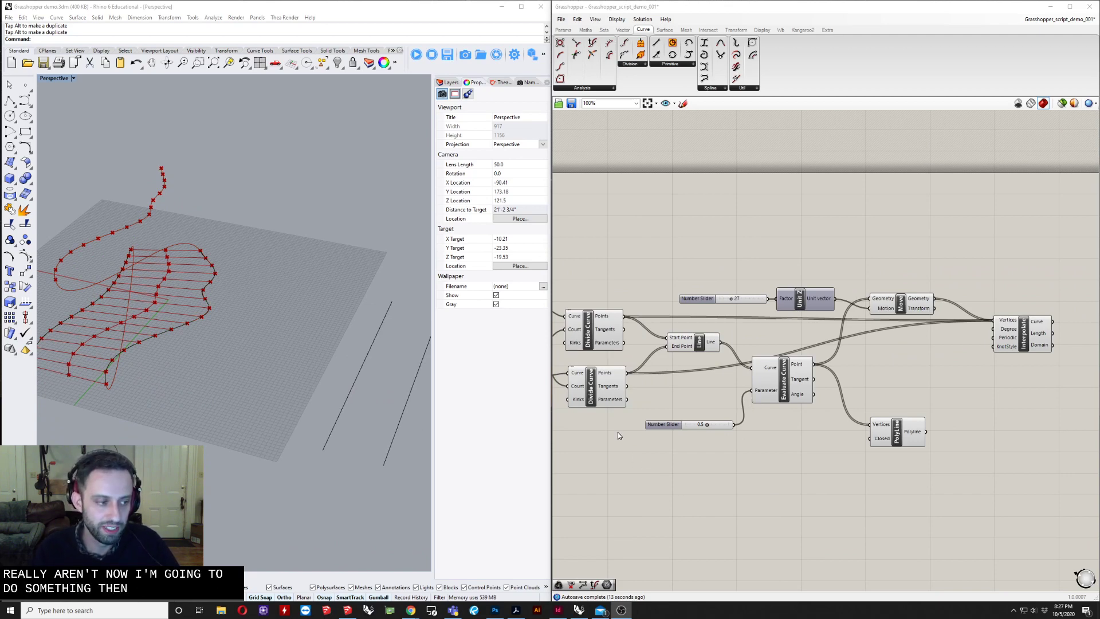
{"action": "mouse_move", "coordinate": [624, 404]}
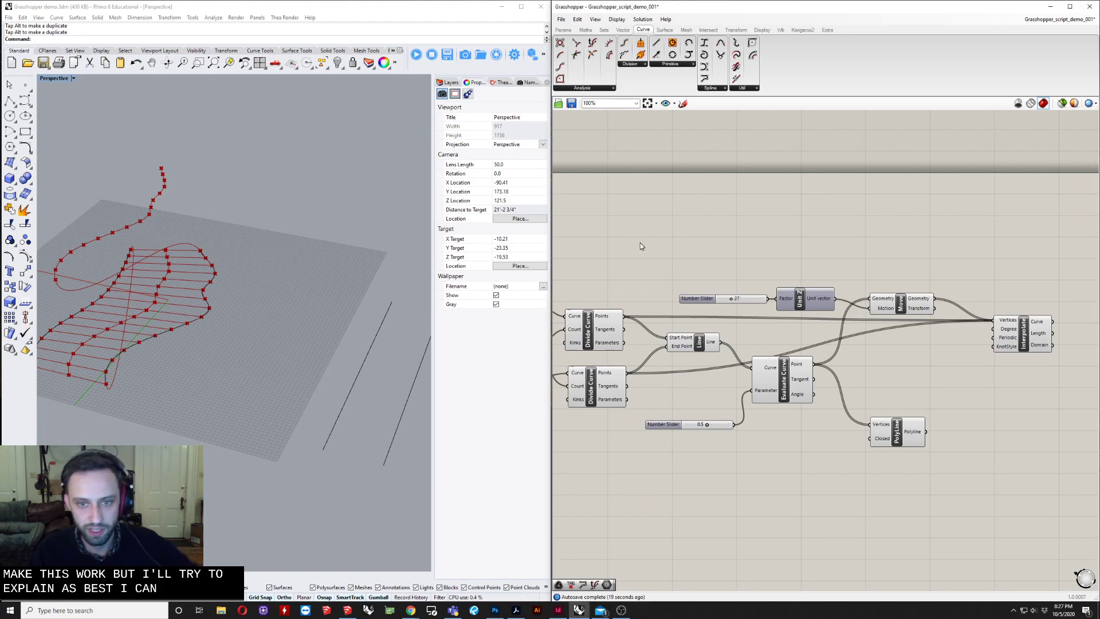
Reduce the Count slider shared by the two Divide Curve components to 6
{"action": "right_click_drag", "start_coordinate": [629, 274], "coordinate": [932, 300]}
{"action": "scroll", "coordinate": [817, 357], "scroll_direction": "up", "scroll_amount": 5}
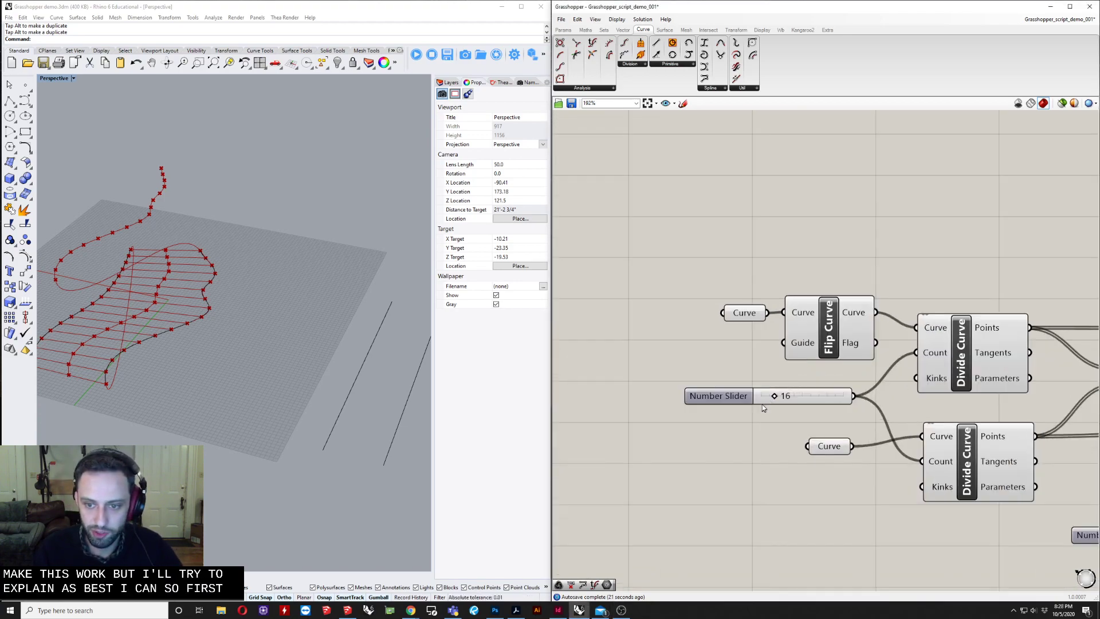
{"action": "left_click_drag", "start_coordinate": [775, 397], "coordinate": [769, 397]}
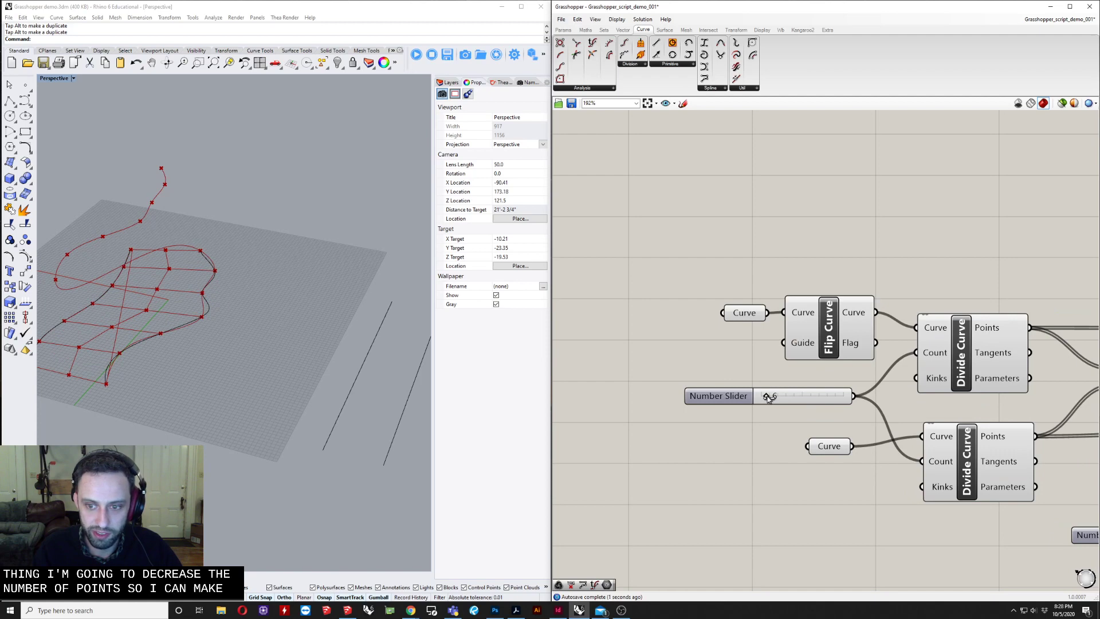
Add a Panel component on the empty canvas above the Divide Curve and Line components
{"action": "right_click_drag", "start_coordinate": [927, 309], "coordinate": [694, 290]}
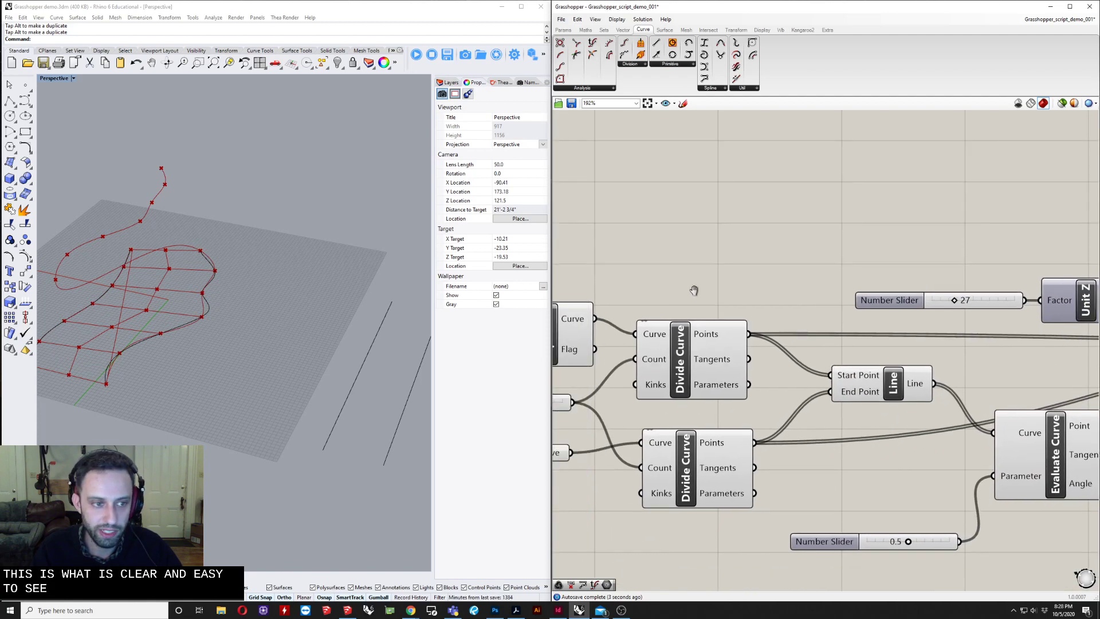
{"action": "double_click", "coordinate": [837, 175]}
{"action": "type", "text": "pa"}
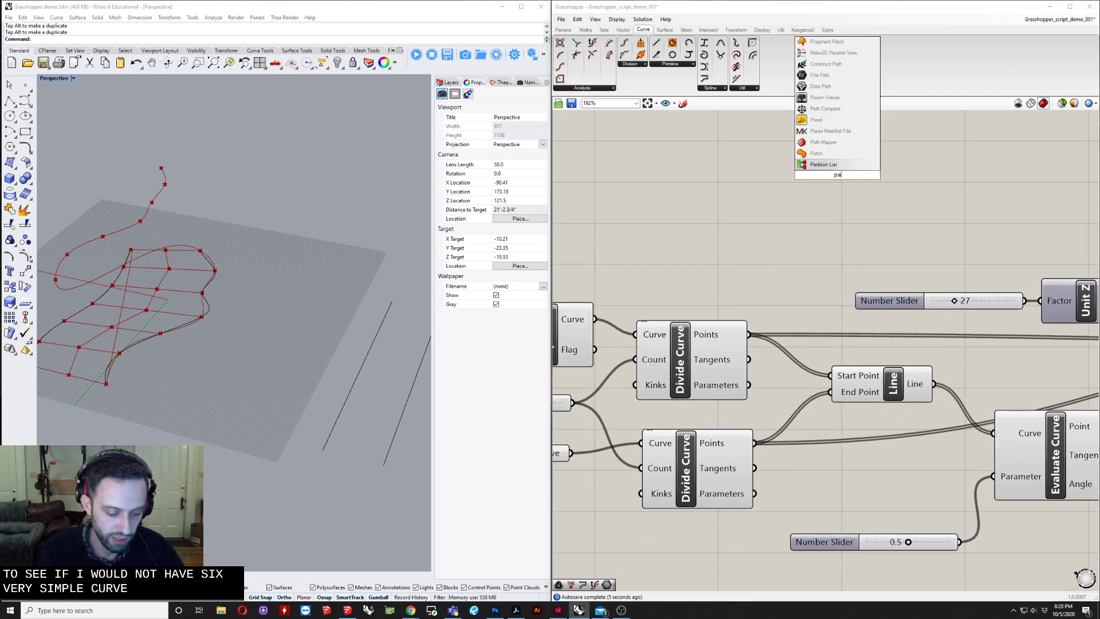
{"action": "type", "text": "nel"}
{"action": "key", "text": "Return"}
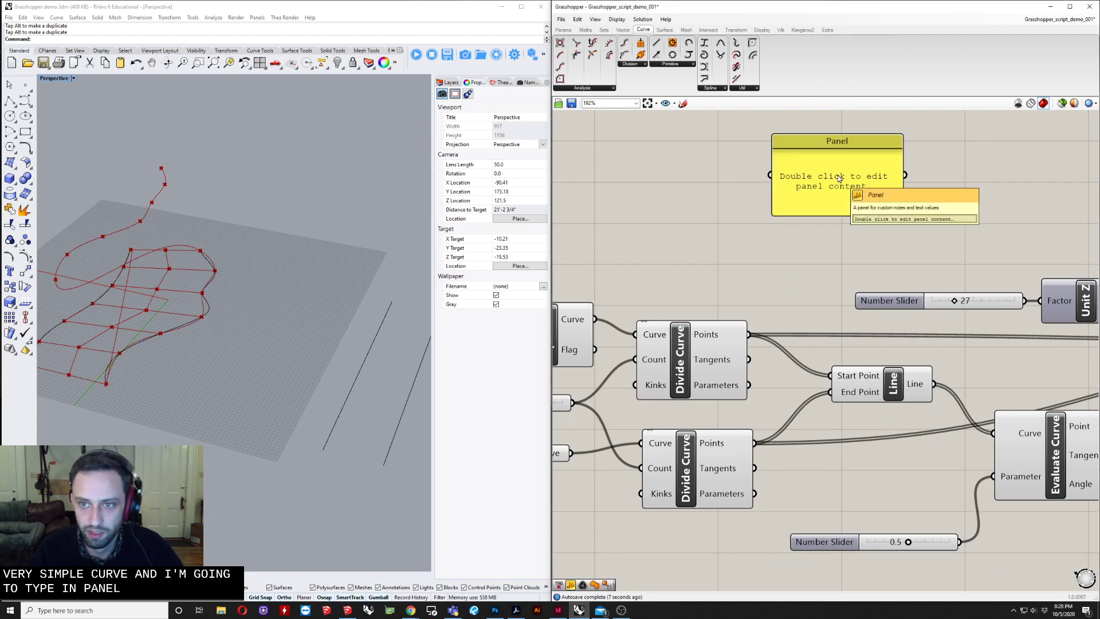
{"action": "right_click_drag", "start_coordinate": [839, 179], "coordinate": [801, 251]}
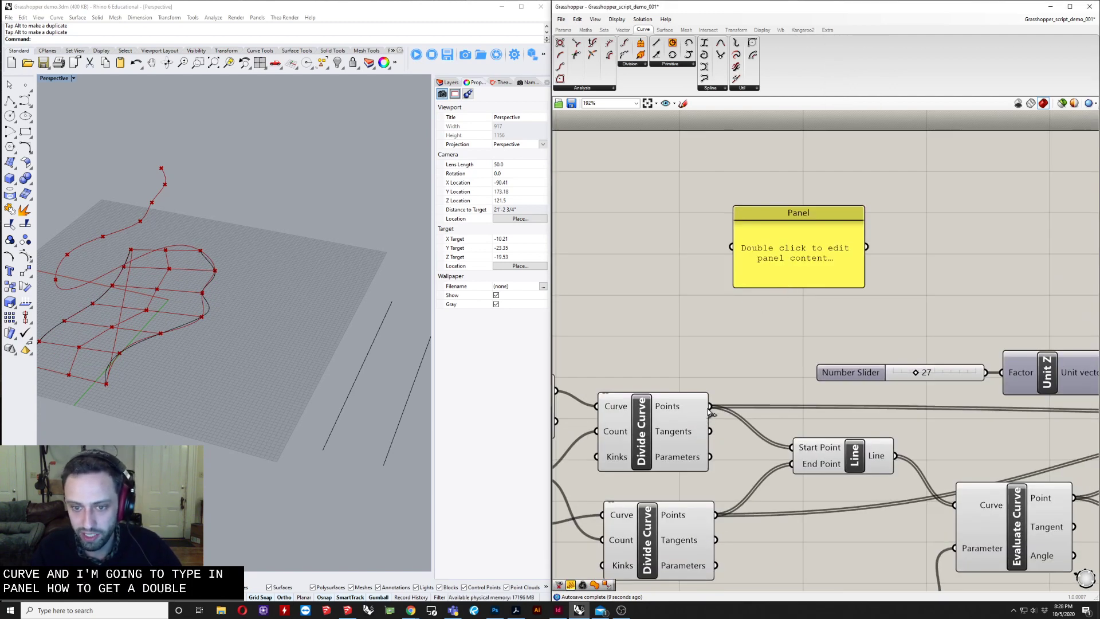
{"action": "left_click_drag", "start_coordinate": [794, 258], "coordinate": [818, 252]}
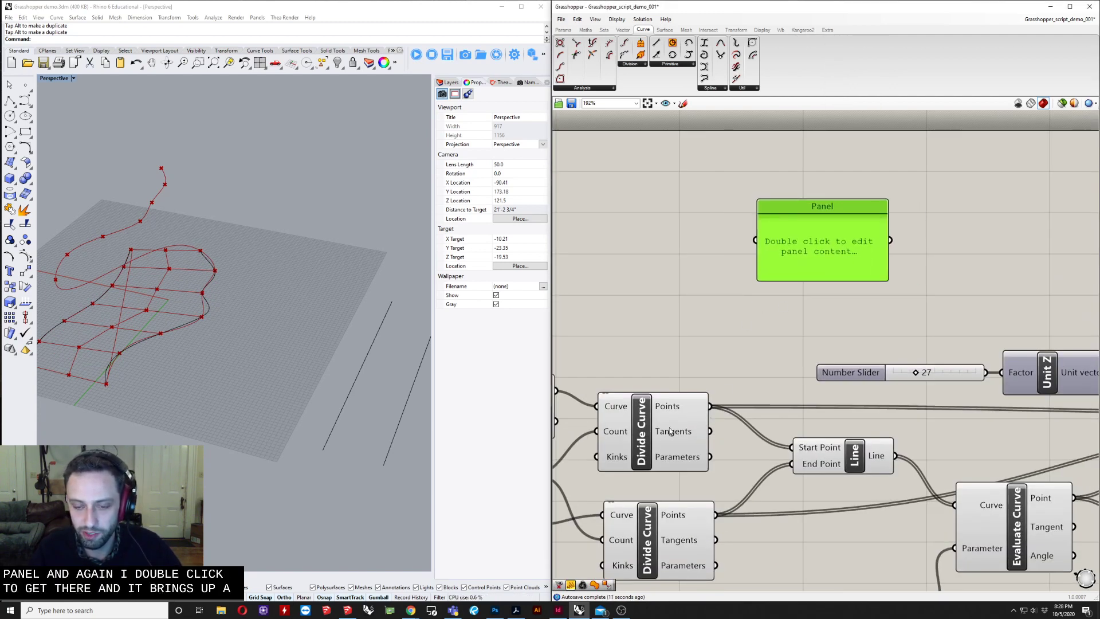
Feed the flipped curve's Divide Curve Points output into the panel and enlarge the panel to show the whole point list
{"action": "left_click_drag", "start_coordinate": [711, 406], "coordinate": [756, 240]}
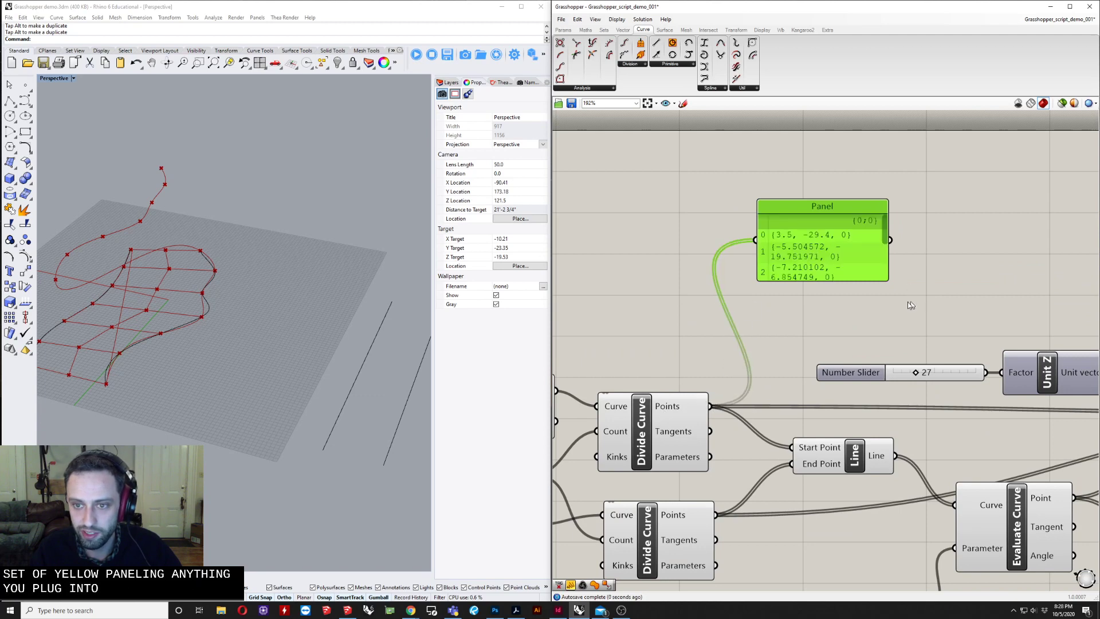
{"action": "left_click_drag", "start_coordinate": [885, 277], "coordinate": [1022, 344]}
{"action": "right_click_drag", "start_coordinate": [906, 347], "coordinate": [834, 347]}
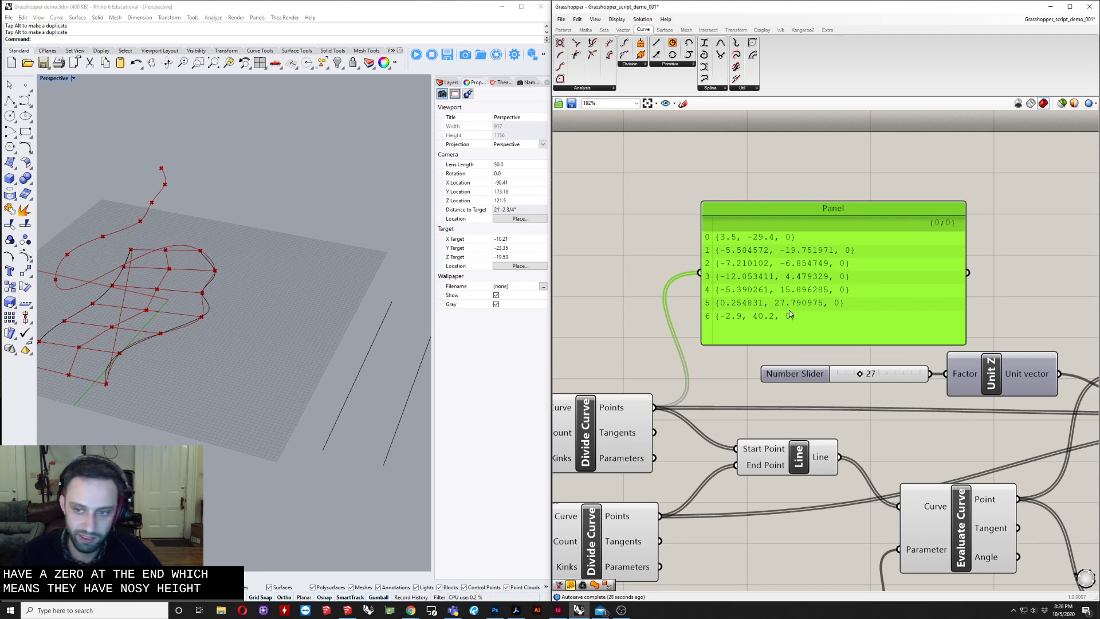
{"action": "left_click_drag", "start_coordinate": [860, 298], "coordinate": [869, 244]}
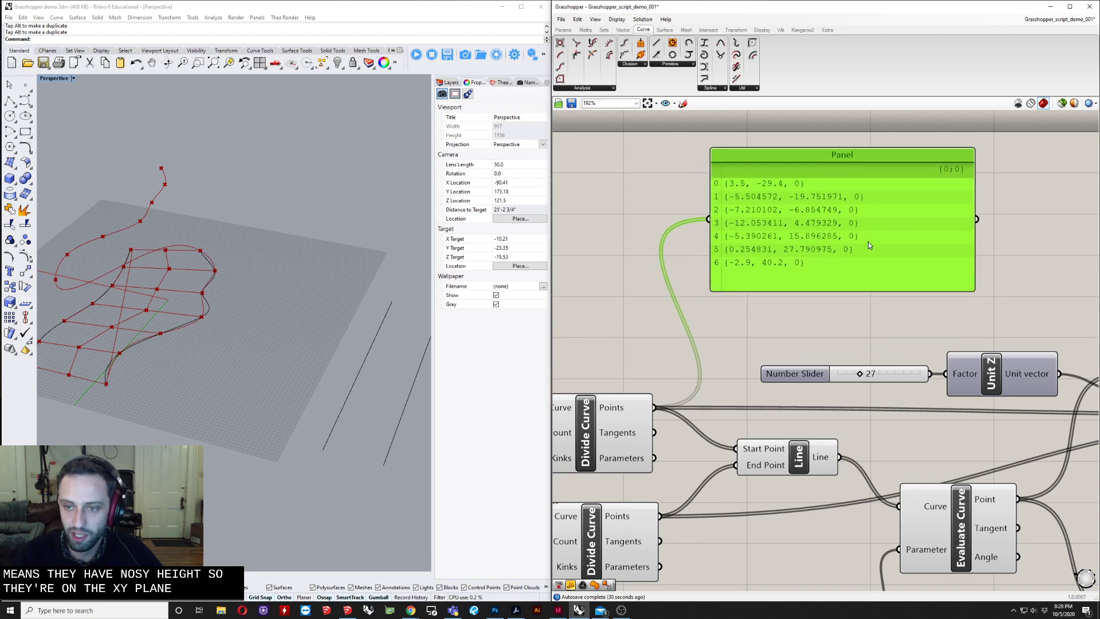
{"action": "right_click_drag", "start_coordinate": [723, 320], "coordinate": [763, 307]}
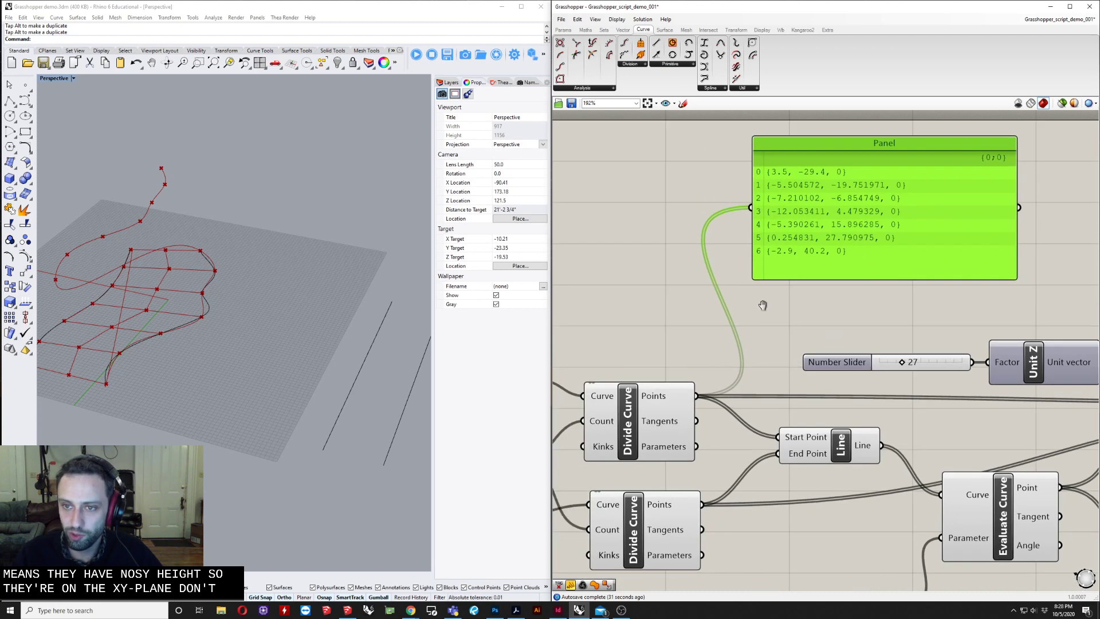
Graft the Points output of the flipped curve's Divide Curve and check the result in the Rhino viewport
{"action": "right_click", "coordinate": [682, 397]}
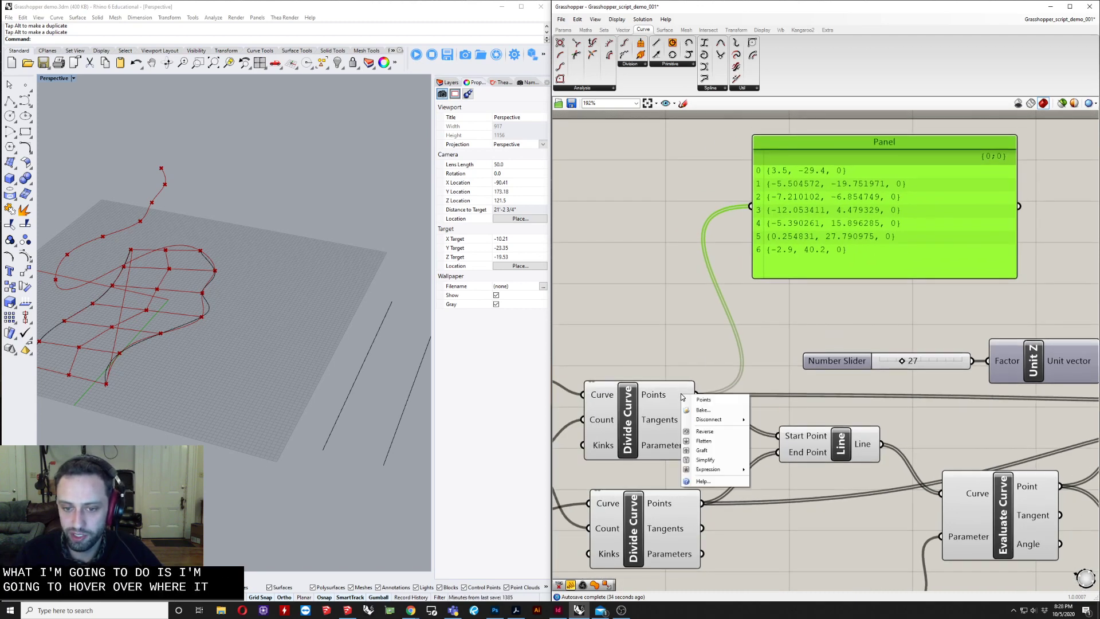
{"action": "left_click", "coordinate": [707, 451]}
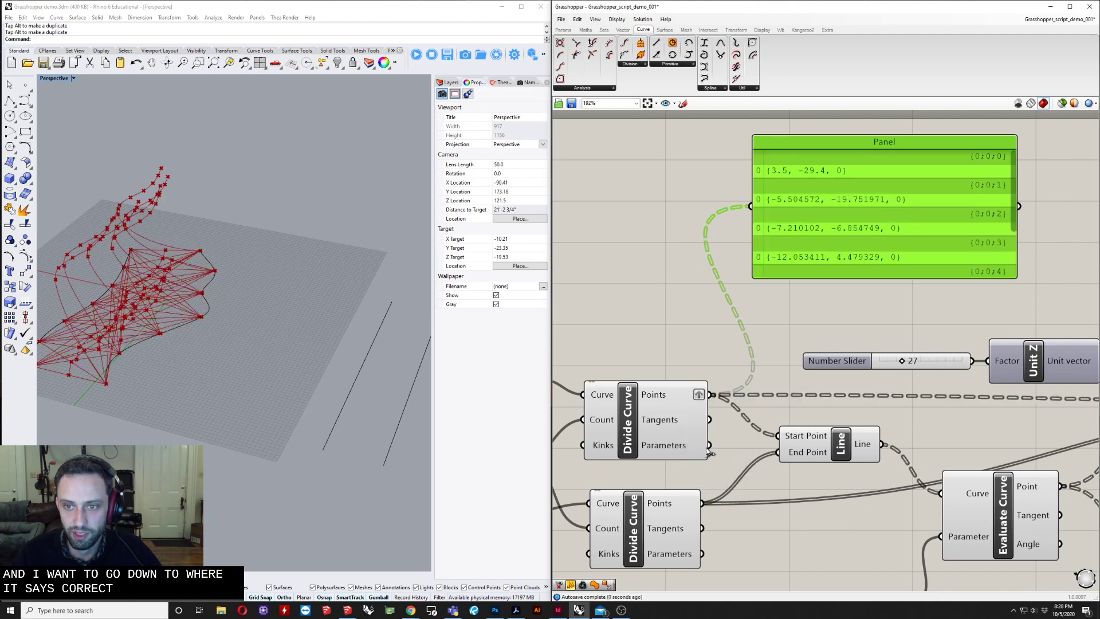
{"action": "right_click_drag", "start_coordinate": [170, 295], "coordinate": [207, 294]}
Enlarge the panel until every grafted branch shows, and move it clear of the Unit Z component
{"action": "right_click_drag", "start_coordinate": [715, 240], "coordinate": [662, 287]}
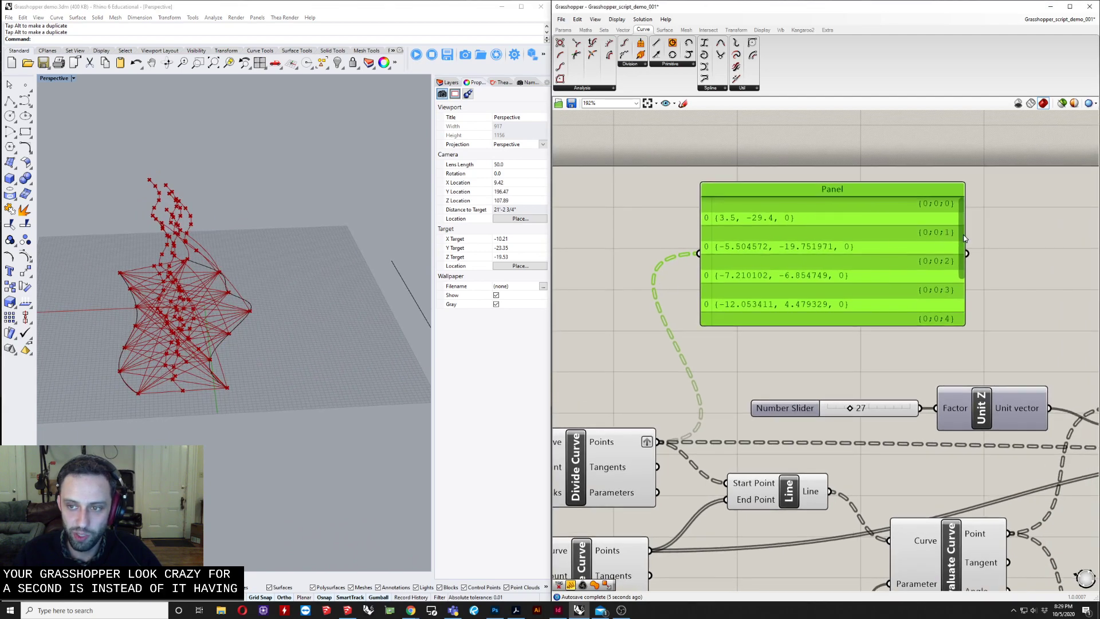
{"action": "left_click_drag", "start_coordinate": [963, 235], "coordinate": [962, 203]}
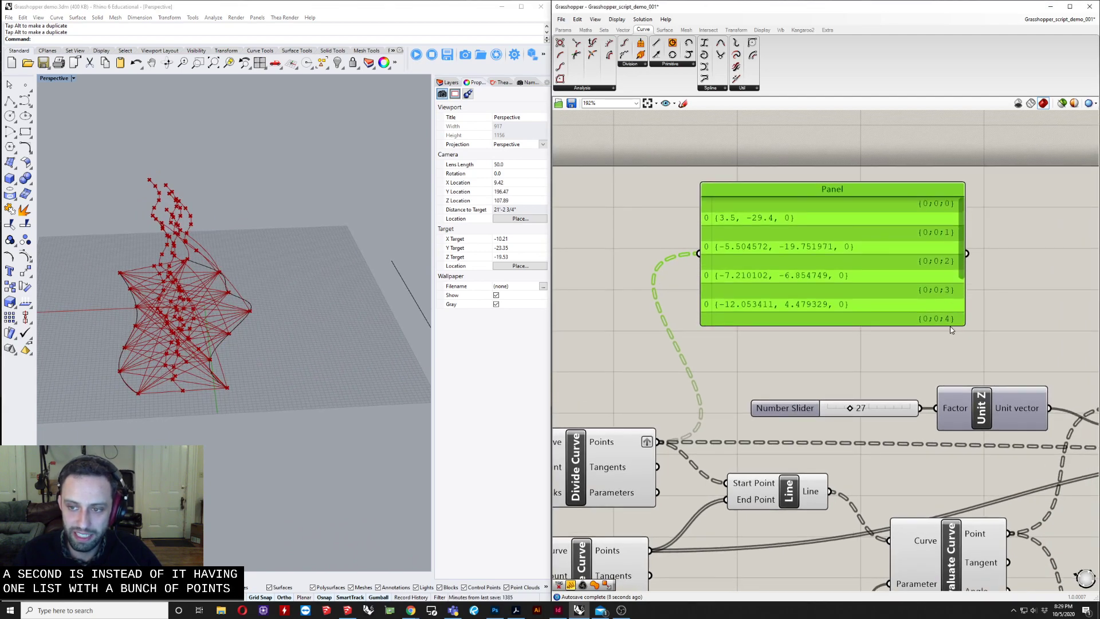
{"action": "left_click_drag", "start_coordinate": [961, 324], "coordinate": [1049, 424]}
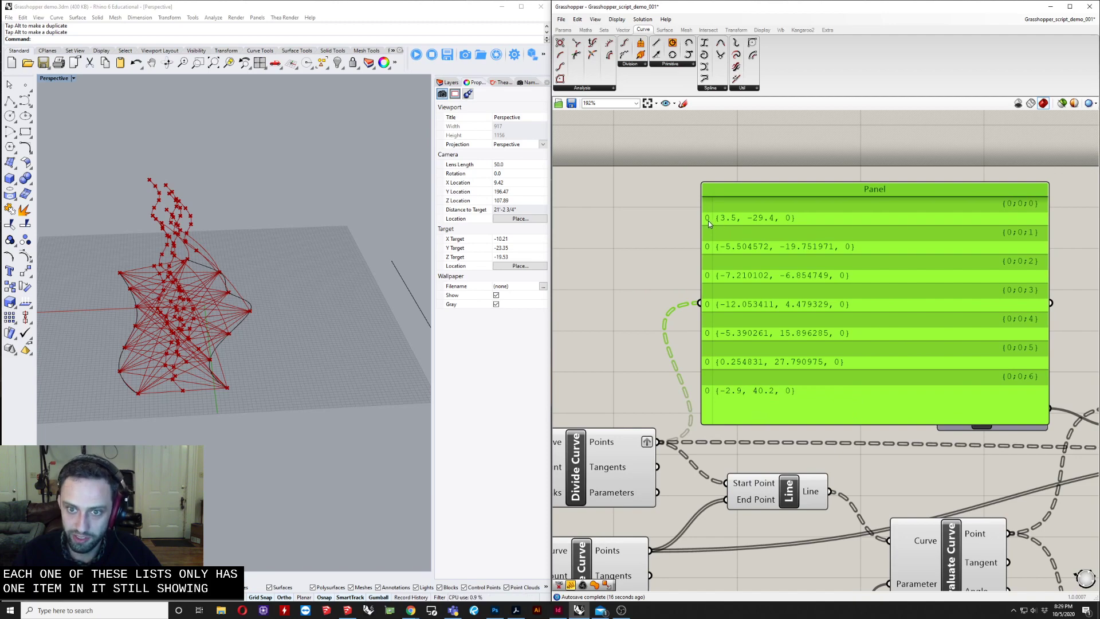
{"action": "right_click_drag", "start_coordinate": [806, 291], "coordinate": [829, 251]}
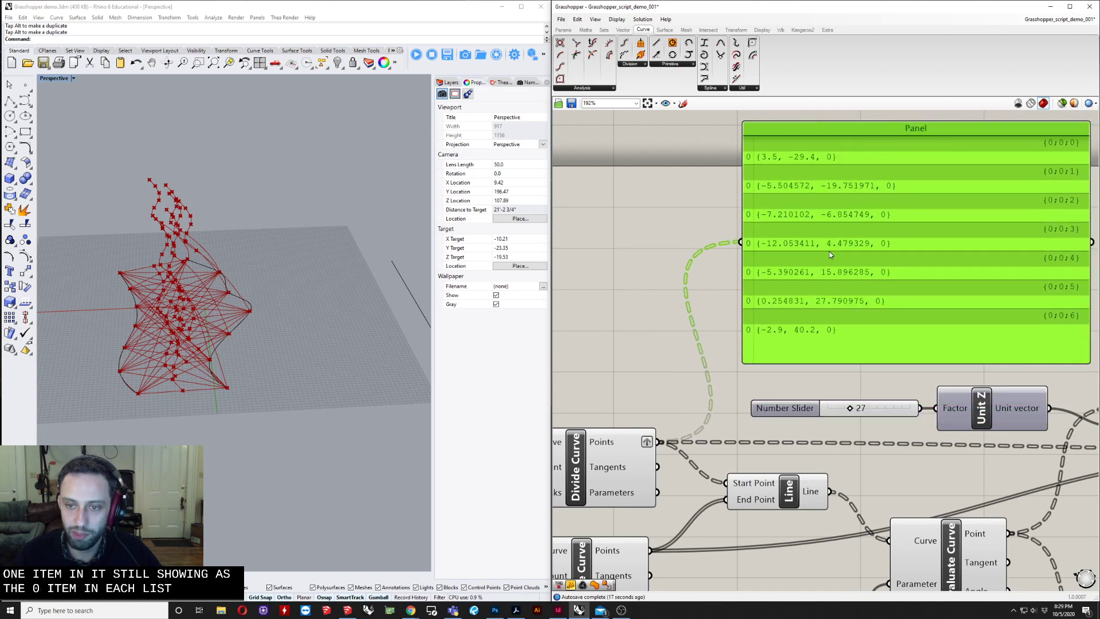
{"action": "right_click_drag", "start_coordinate": [745, 323], "coordinate": [762, 283]}
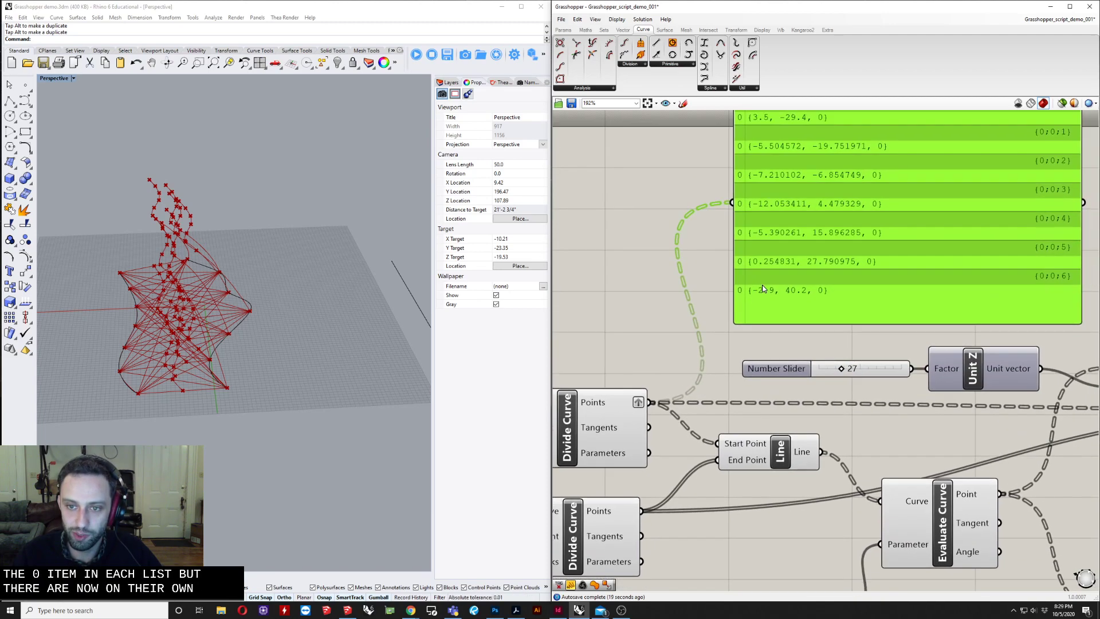
Graft the Points output of the second Divide Curve component as well
{"action": "right_click", "coordinate": [624, 513]}
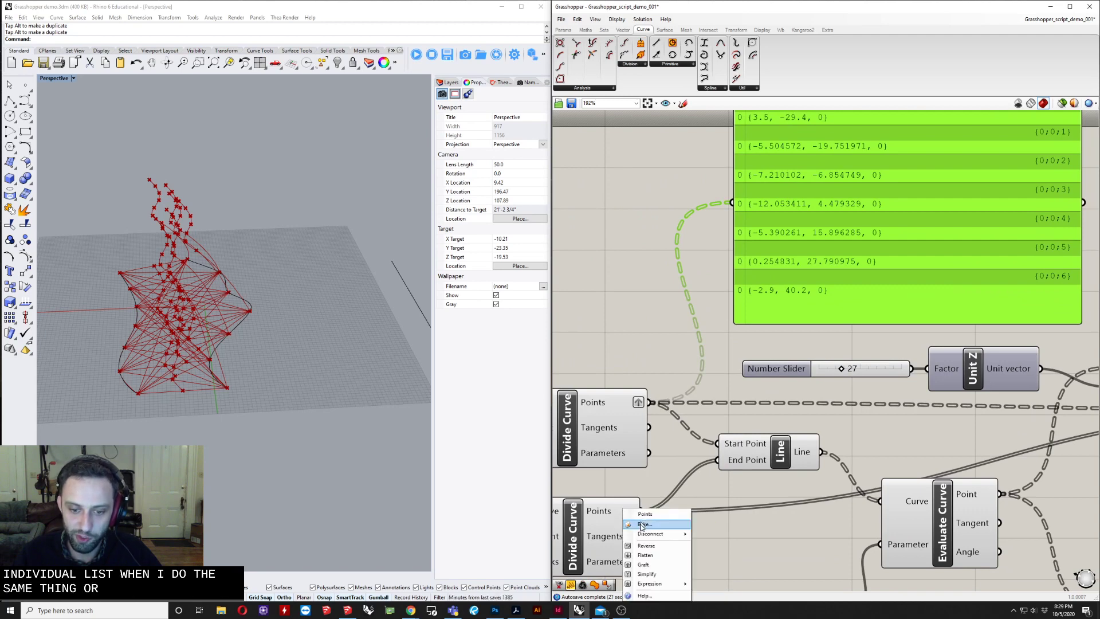
{"action": "left_click", "coordinate": [652, 565]}
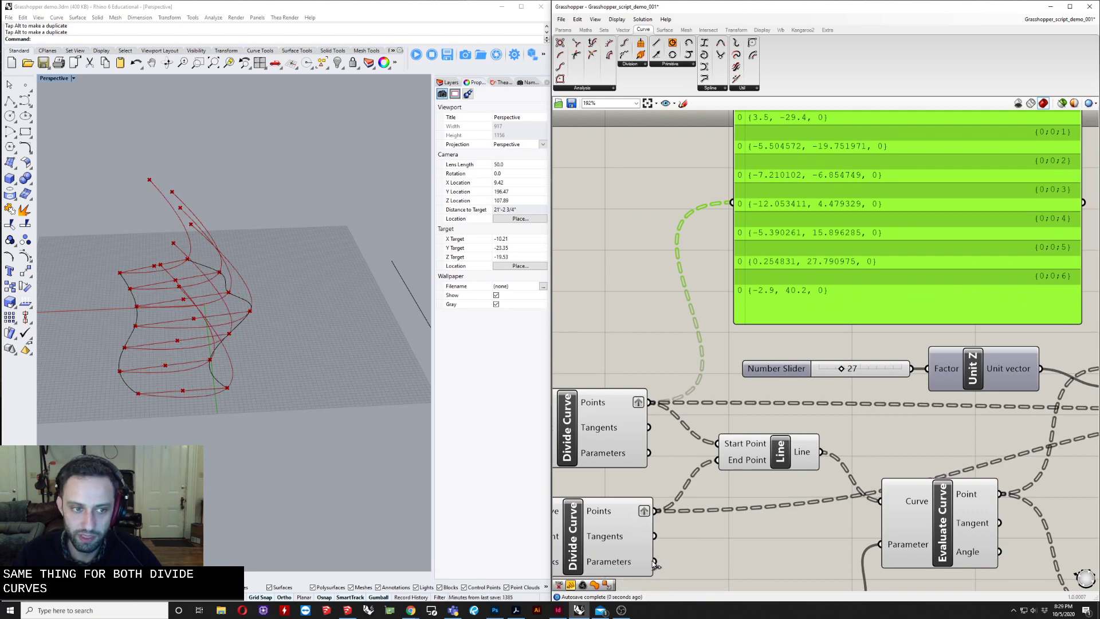
{"action": "scroll", "coordinate": [735, 478], "scroll_direction": "down", "scroll_amount": 4}
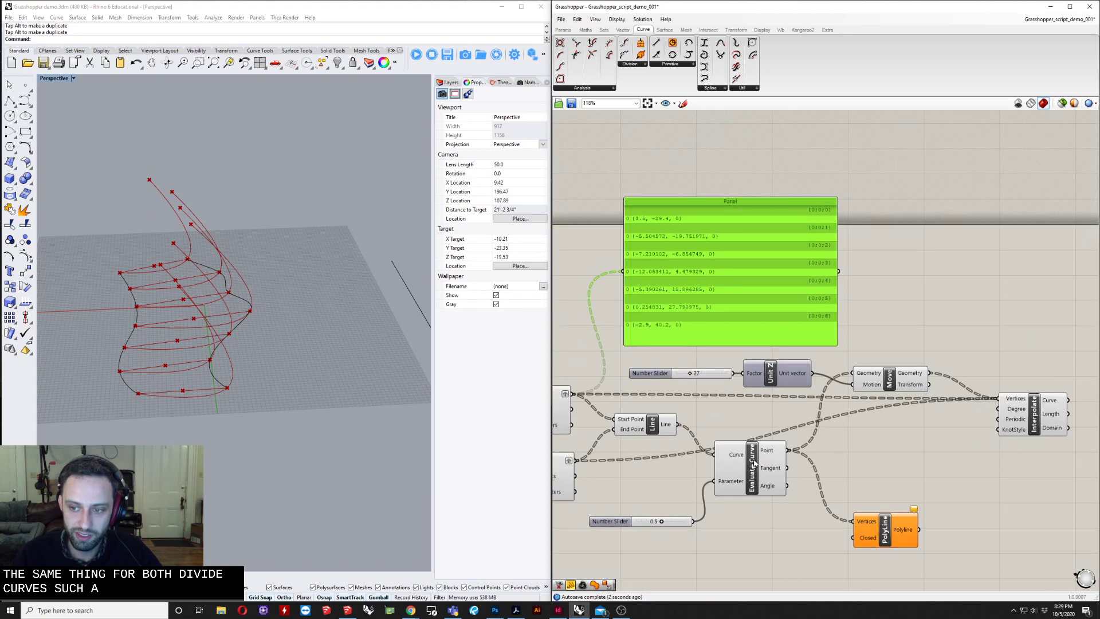
{"action": "right_click_drag", "start_coordinate": [785, 461], "coordinate": [910, 463]}
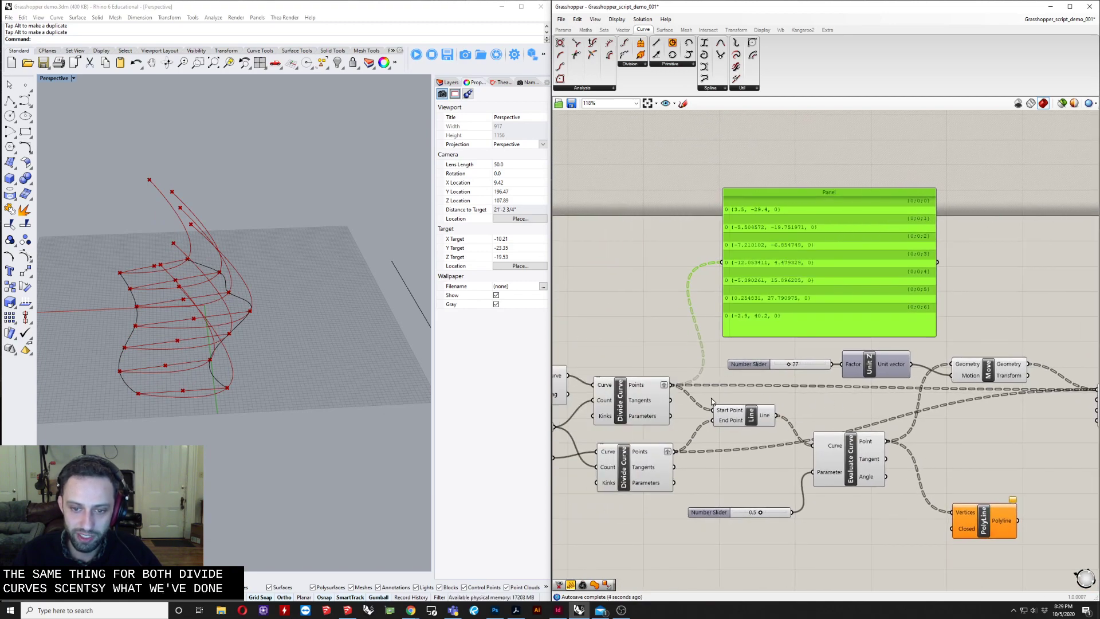
Move Interpolate below and away from Move, and shift the panel to the free canvas above Interpolate
{"action": "right_click_drag", "start_coordinate": [1001, 405], "coordinate": [757, 407]}
{"action": "right_click_drag", "start_coordinate": [894, 400], "coordinate": [983, 398]}
{"action": "left_click_drag", "start_coordinate": [983, 398], "coordinate": [1009, 460]}
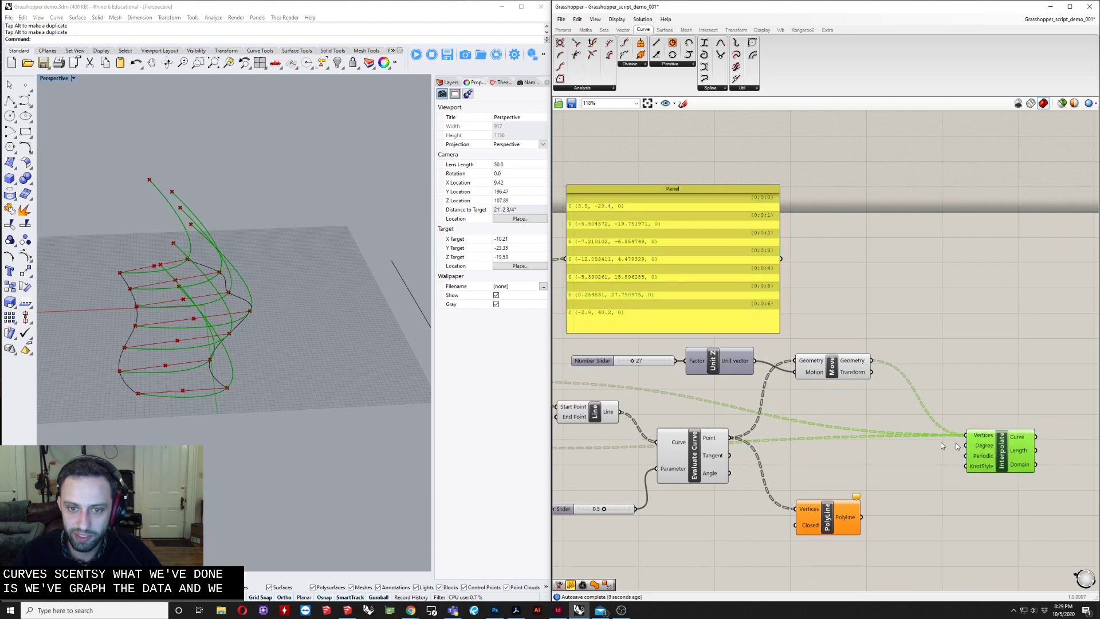
{"action": "scroll", "coordinate": [1072, 280], "scroll_direction": "down", "scroll_amount": 3}
{"action": "left_click_drag", "start_coordinate": [775, 280], "coordinate": [1042, 285]}
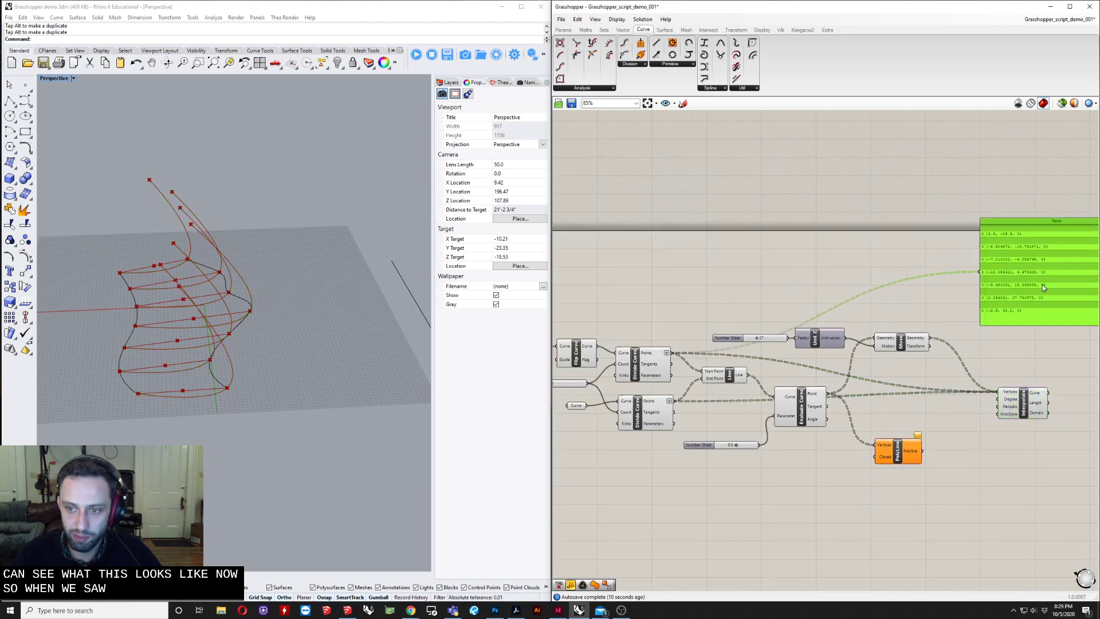
Delete the existing Interpolate component together with its connections
{"action": "right_click_drag", "start_coordinate": [1013, 407], "coordinate": [937, 399]}
{"action": "left_click_drag", "start_coordinate": [938, 399], "coordinate": [927, 396]}
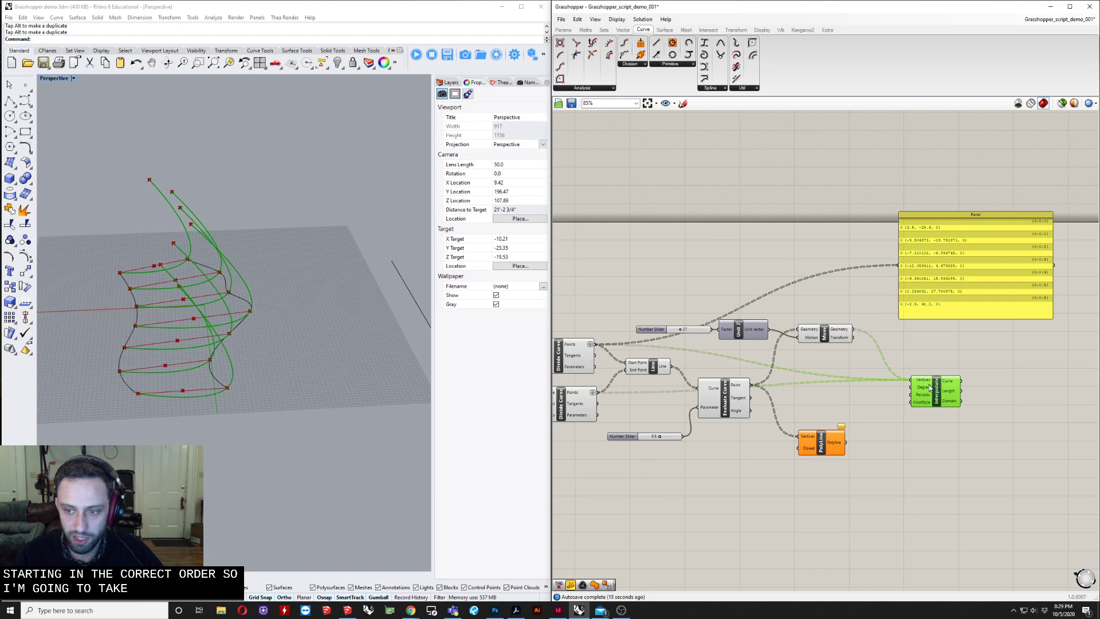
{"action": "key", "text": "Delete"}
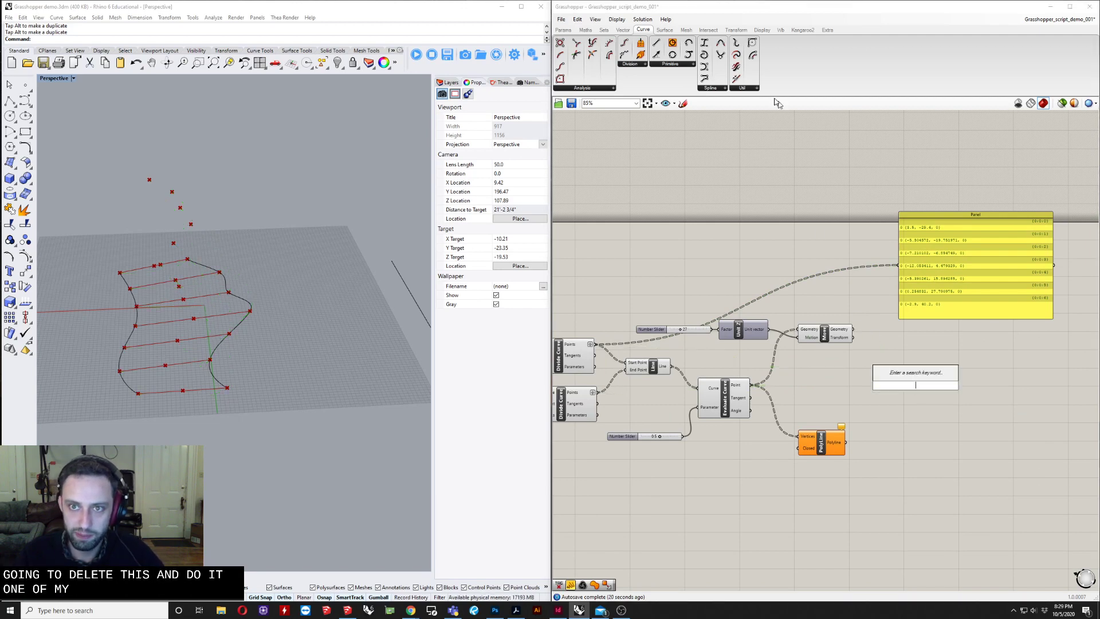
Add a new Interpolate curve component and place it between Move and Polyline, below the panel
{"action": "double_click", "coordinate": [883, 359]}
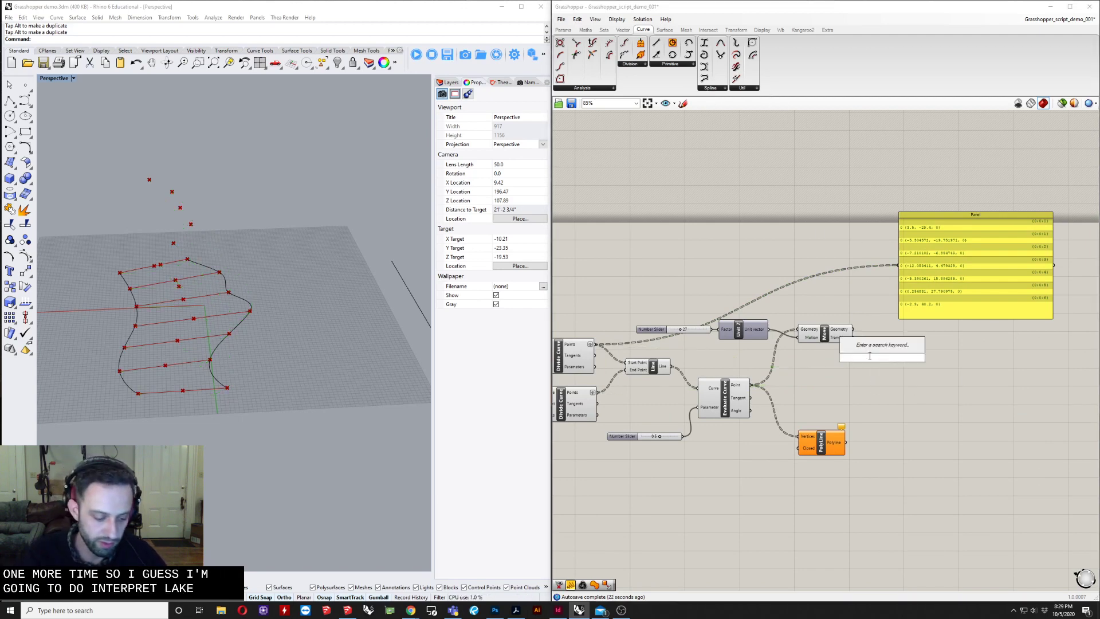
{"action": "type", "text": "inter"}
{"action": "key", "text": "Up"}
{"action": "key", "text": "Up"}
{"action": "key", "text": "Up"}
{"action": "key", "text": "Up"}
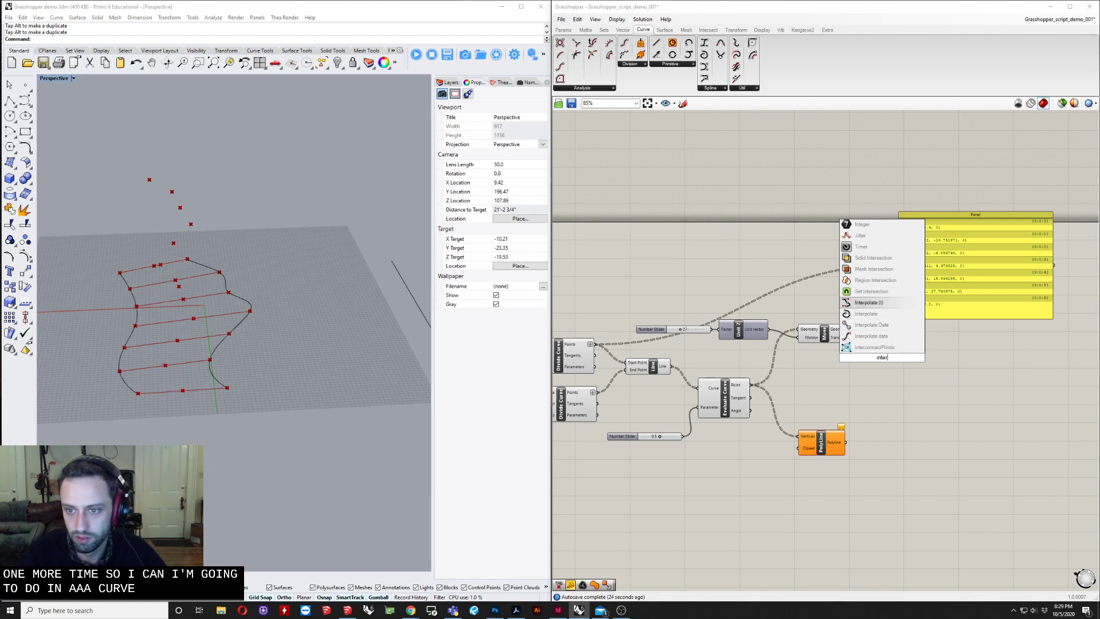
{"action": "key", "text": "Down"}
{"action": "key", "text": "Return"}
{"action": "left_click_drag", "start_coordinate": [882, 359], "coordinate": [914, 378]}
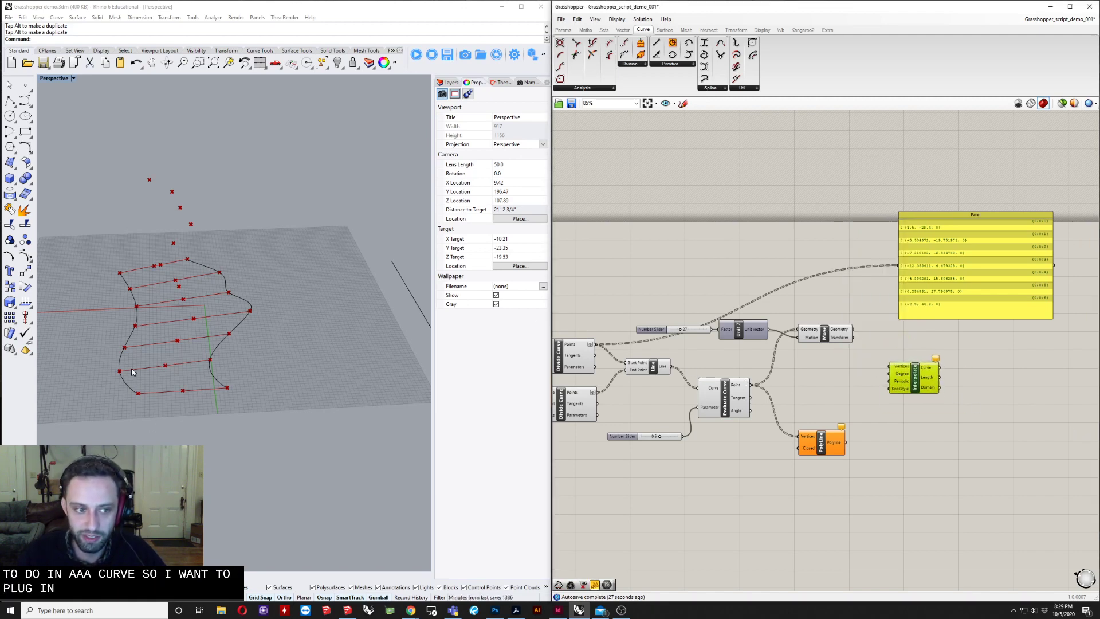
Connect the grafted Points output of the flipped curve's Divide Curve to the new Interpolate's Vertices input
{"action": "right_click_drag", "start_coordinate": [132, 371], "coordinate": [161, 388]}
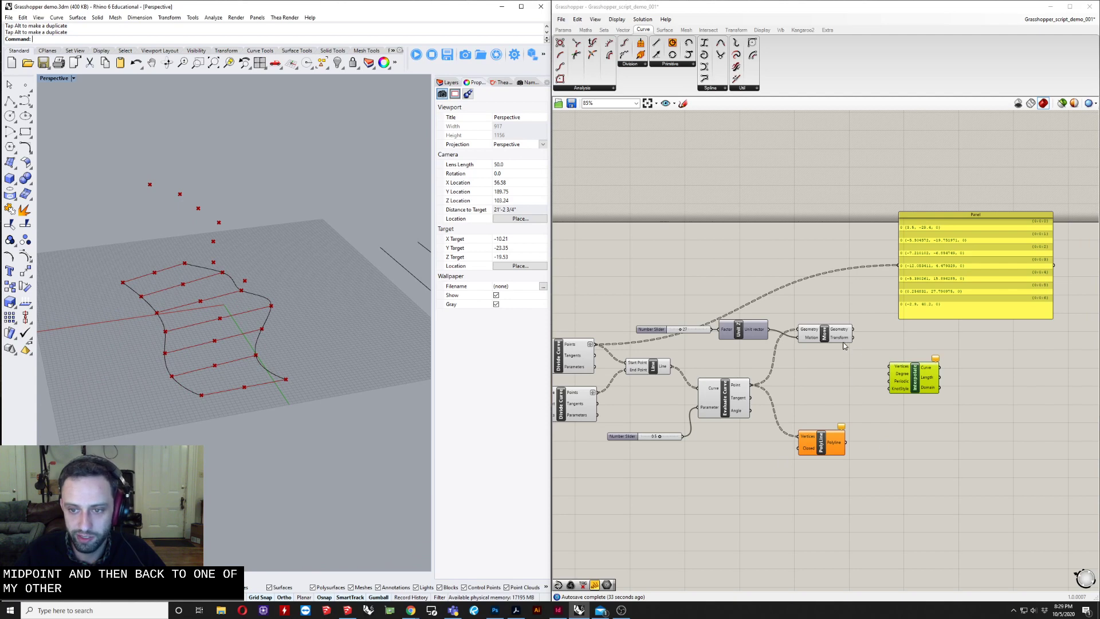
{"action": "left_click", "coordinate": [596, 348]}
{"action": "left_click_drag", "start_coordinate": [637, 313], "coordinate": [597, 344]}
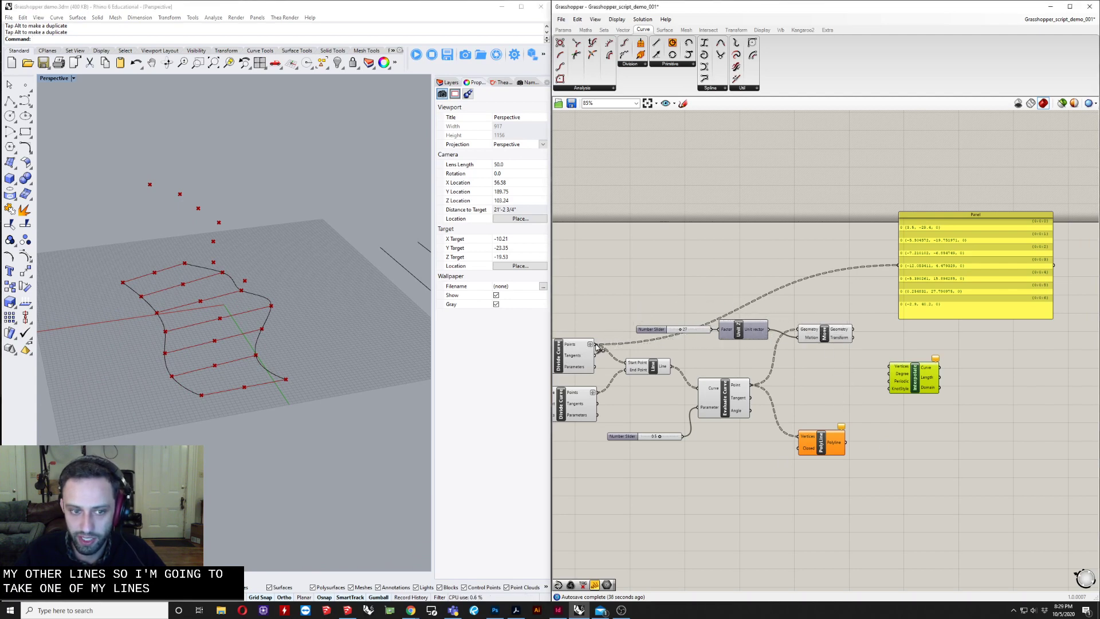
{"action": "left_click", "coordinate": [558, 347]}
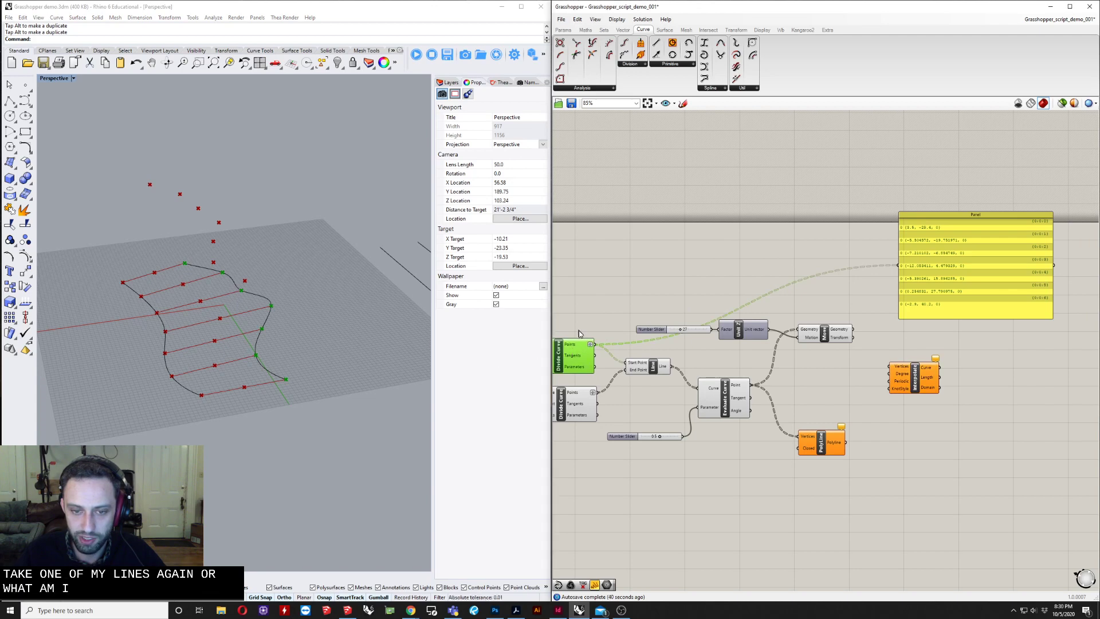
{"action": "left_click_drag", "start_coordinate": [595, 344], "coordinate": [897, 367]}
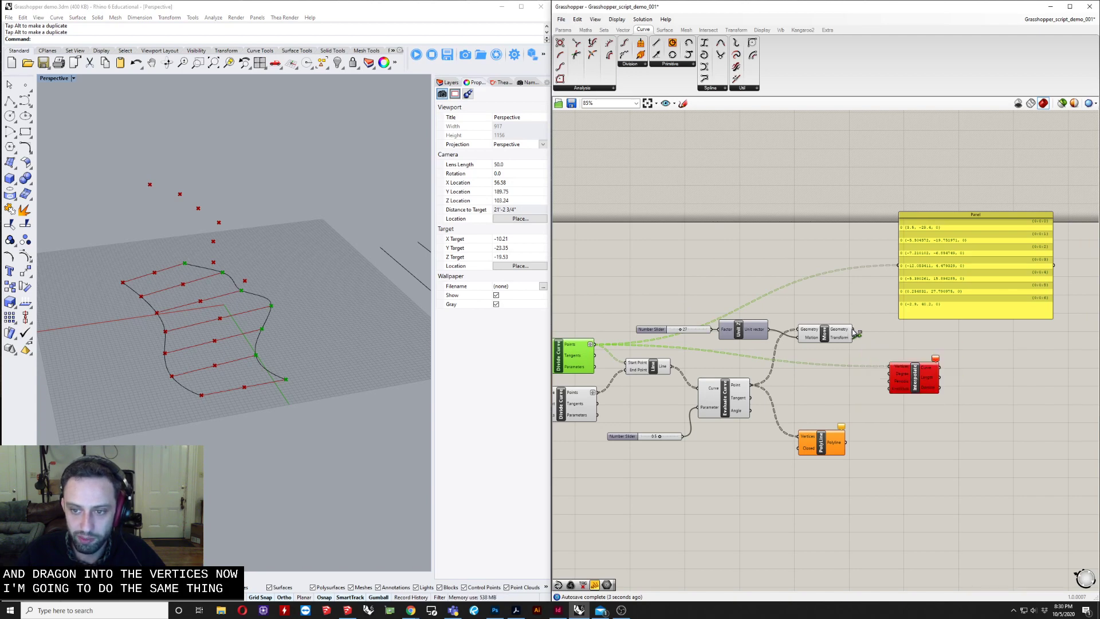
Add Move's Geometry output to Interpolate's Vertices input, keeping the Divide Curve connection, and check the curves from another angle
{"action": "left_click", "coordinate": [818, 335]}
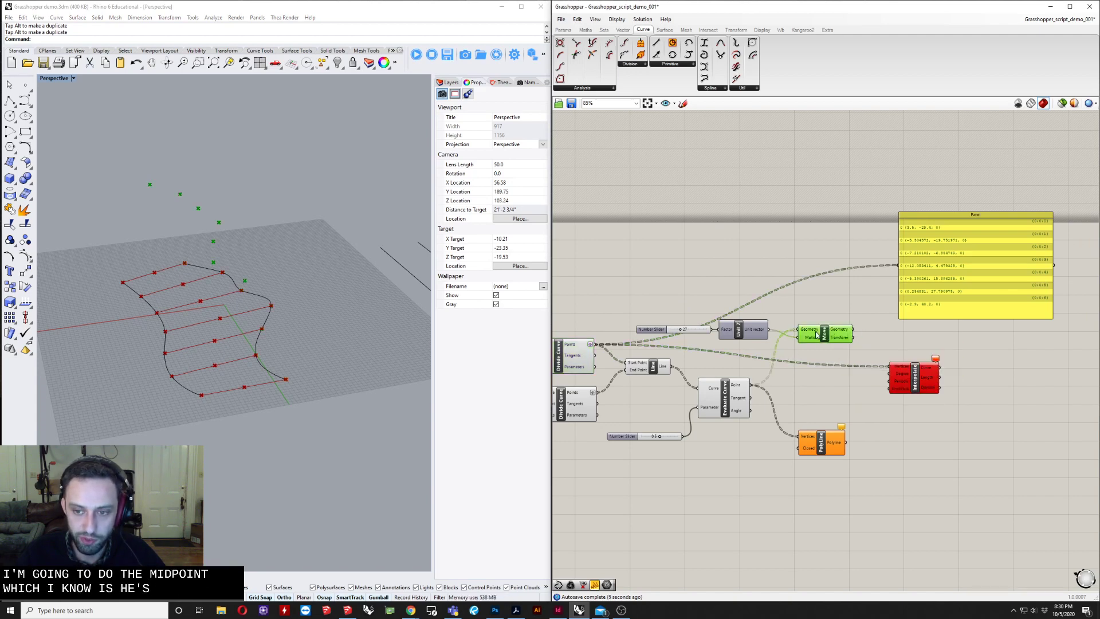
{"action": "left_click_drag", "start_coordinate": [856, 334], "coordinate": [883, 331]}
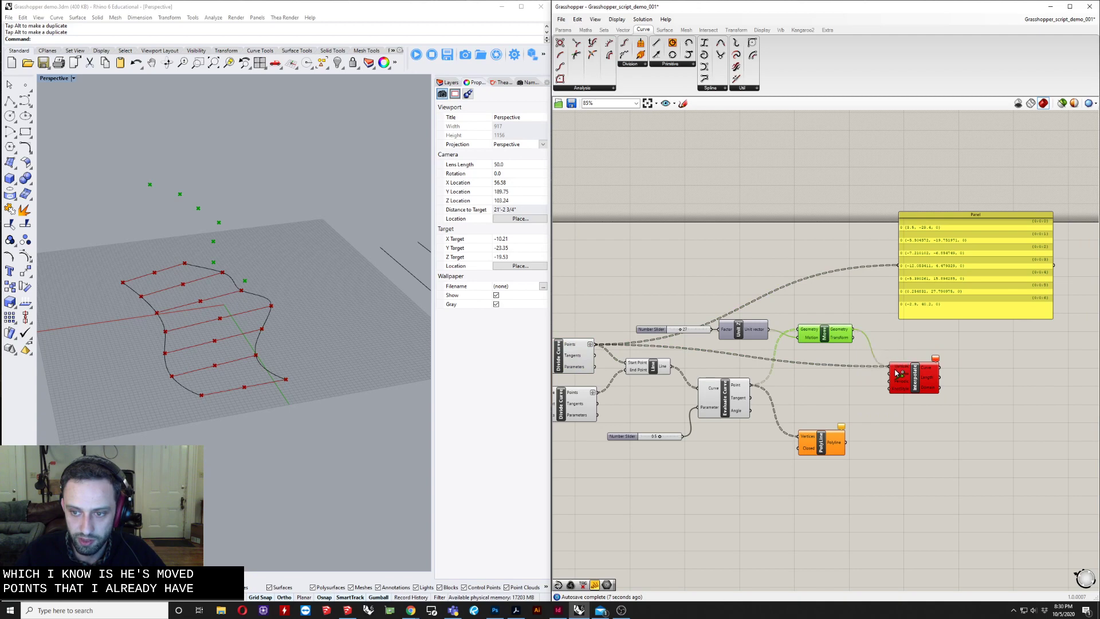
{"action": "left_click_drag", "start_coordinate": [897, 373], "coordinate": [897, 373]}
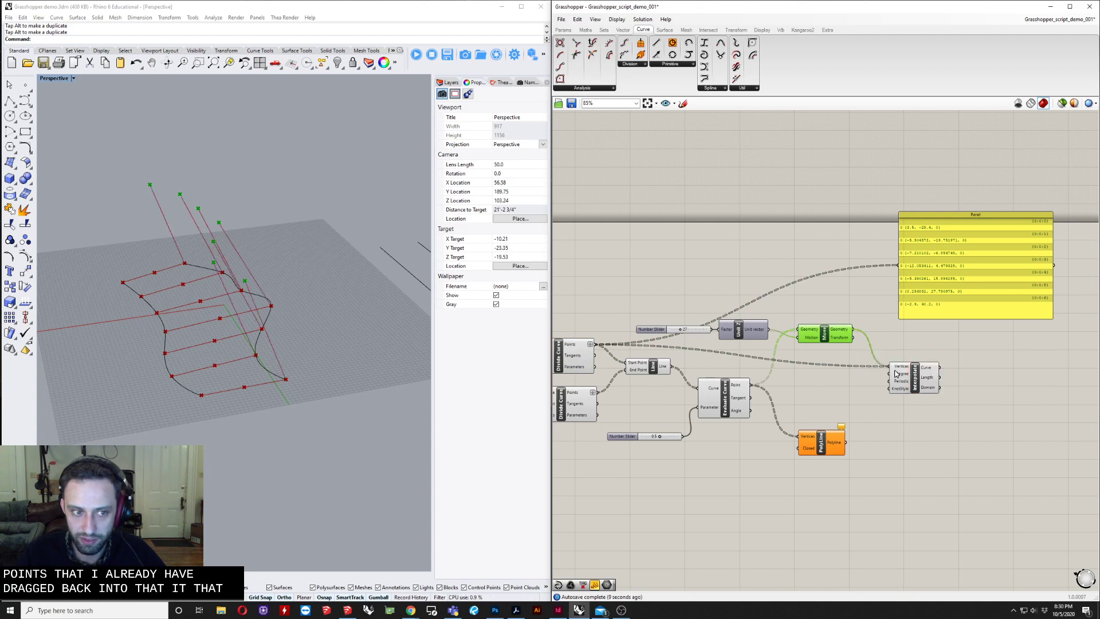
{"action": "right_click_drag", "start_coordinate": [243, 371], "coordinate": [234, 363]}
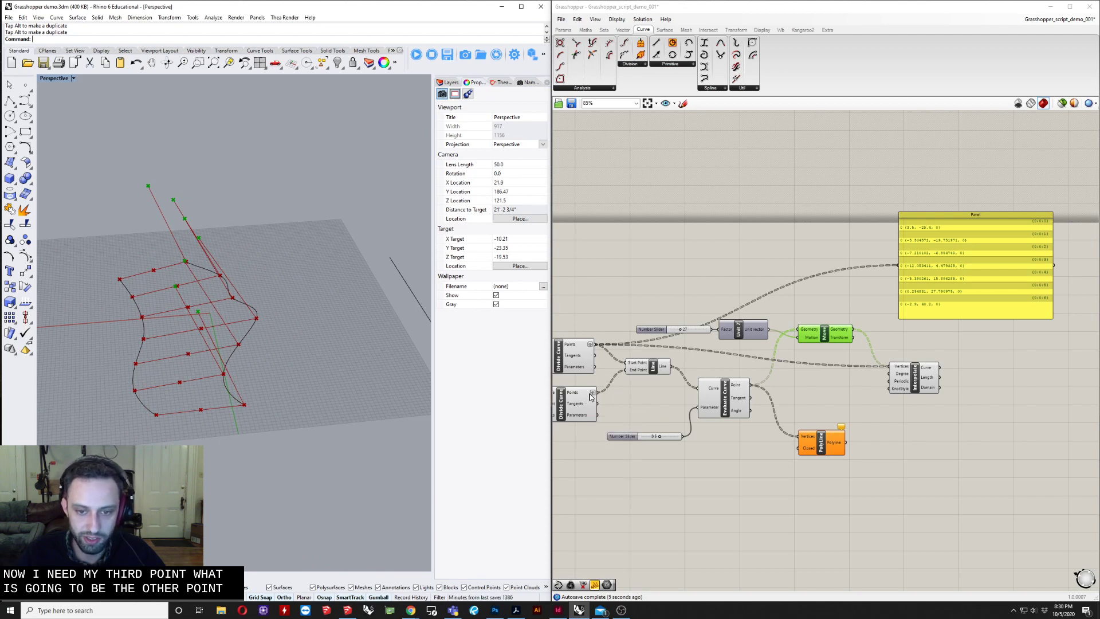
Add the second Divide Curve's grafted Points to Interpolate's Vertices after the existing connections, and shift Interpolate slightly away from Move
{"action": "left_click", "coordinate": [571, 408]}
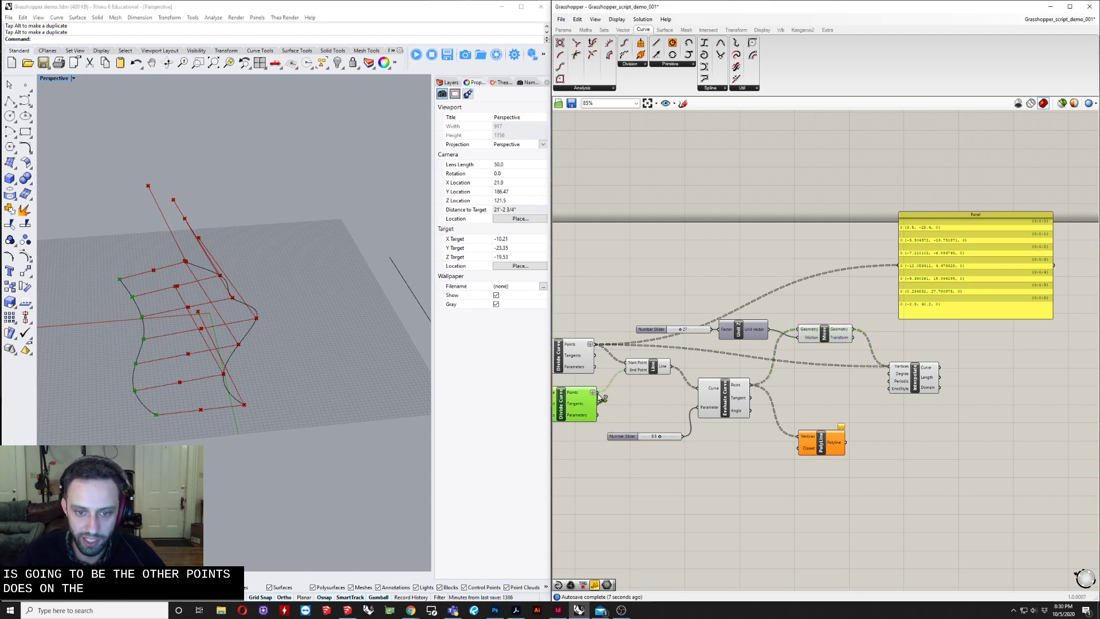
{"action": "left_click_drag", "start_coordinate": [602, 397], "coordinate": [894, 372]}
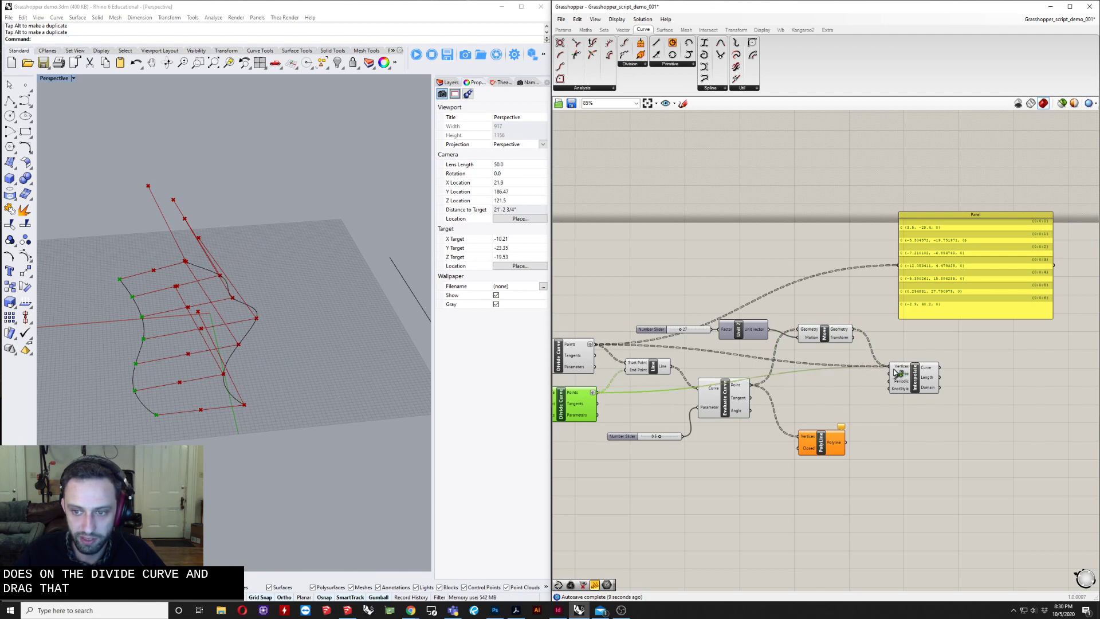
{"action": "right_click_drag", "start_coordinate": [891, 373], "coordinate": [861, 401]}
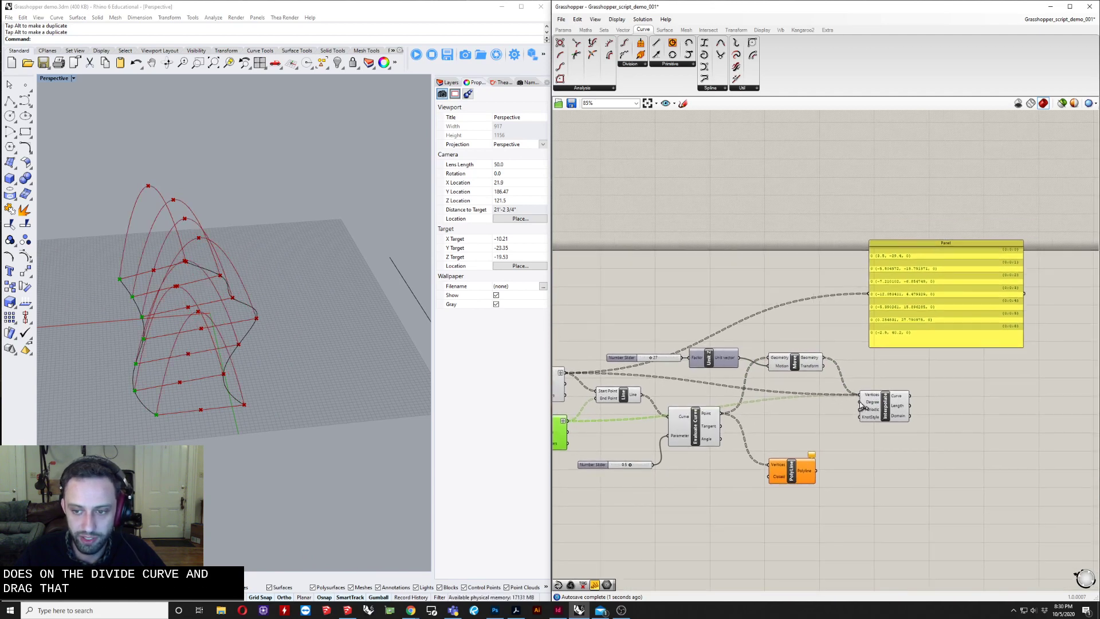
{"action": "left_click_drag", "start_coordinate": [873, 409], "coordinate": [891, 410]}
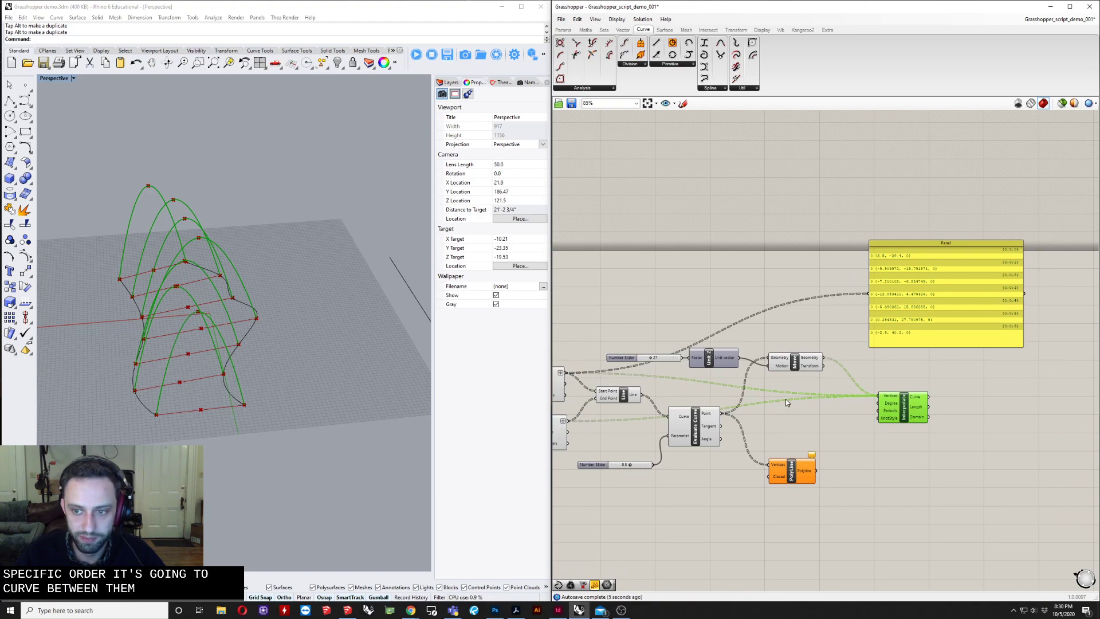
Duplicate the points panel and feed the copy, in order, the flipped curve's Points, Move's Geometry and the second Divide Curve's Points
{"action": "right_click_drag", "start_coordinate": [785, 399], "coordinate": [923, 423]}
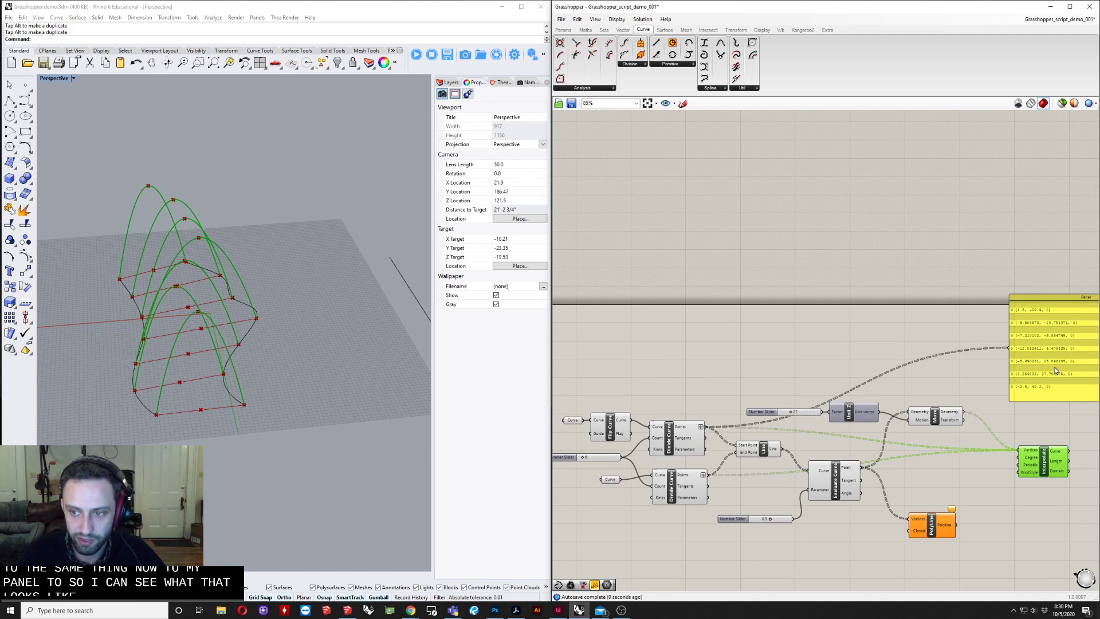
{"action": "left_click_drag", "start_coordinate": [1056, 370], "coordinate": [948, 394]}
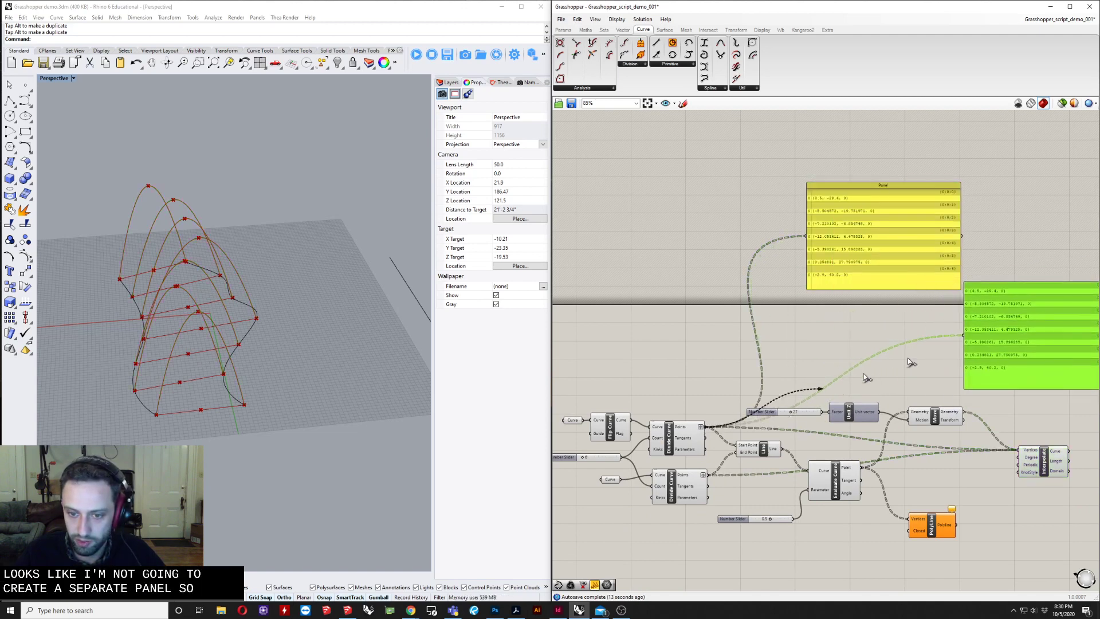
{"action": "left_click_drag", "start_coordinate": [908, 357], "coordinate": [964, 336]}
{"action": "left_click_drag", "start_coordinate": [712, 476], "coordinate": [964, 336], "text": "shift"}
{"action": "right_click_drag", "start_coordinate": [989, 340], "coordinate": [766, 304]}
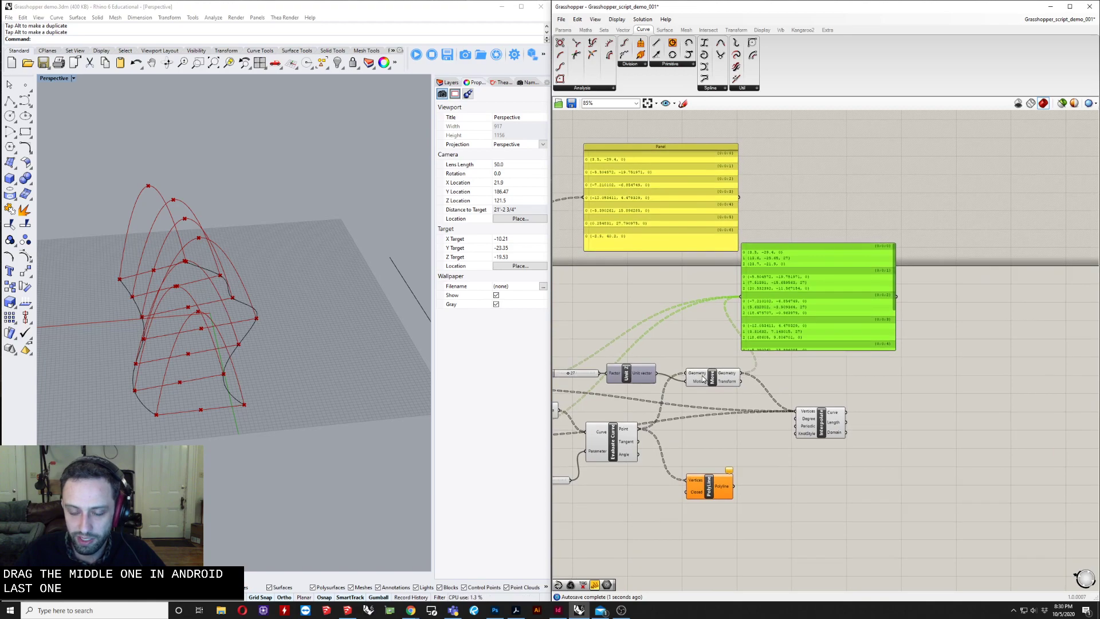
{"action": "right_click_drag", "start_coordinate": [671, 370], "coordinate": [923, 346]}
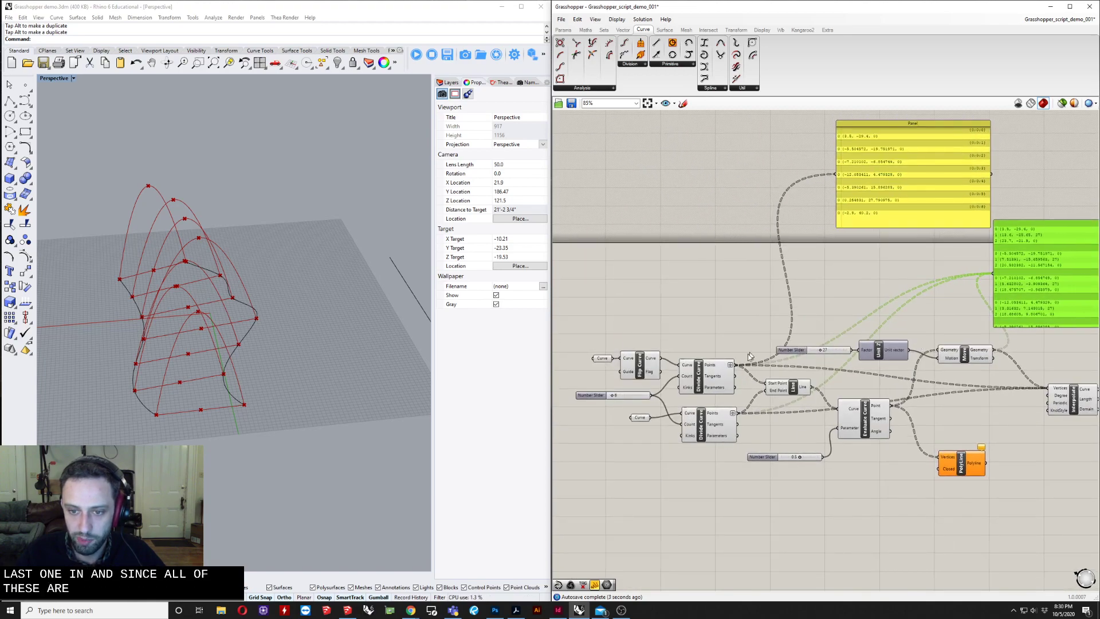
Set the Count slider shared by both Divide Curve components to 14
{"action": "scroll", "coordinate": [745, 381], "scroll_direction": "up", "scroll_amount": 5}
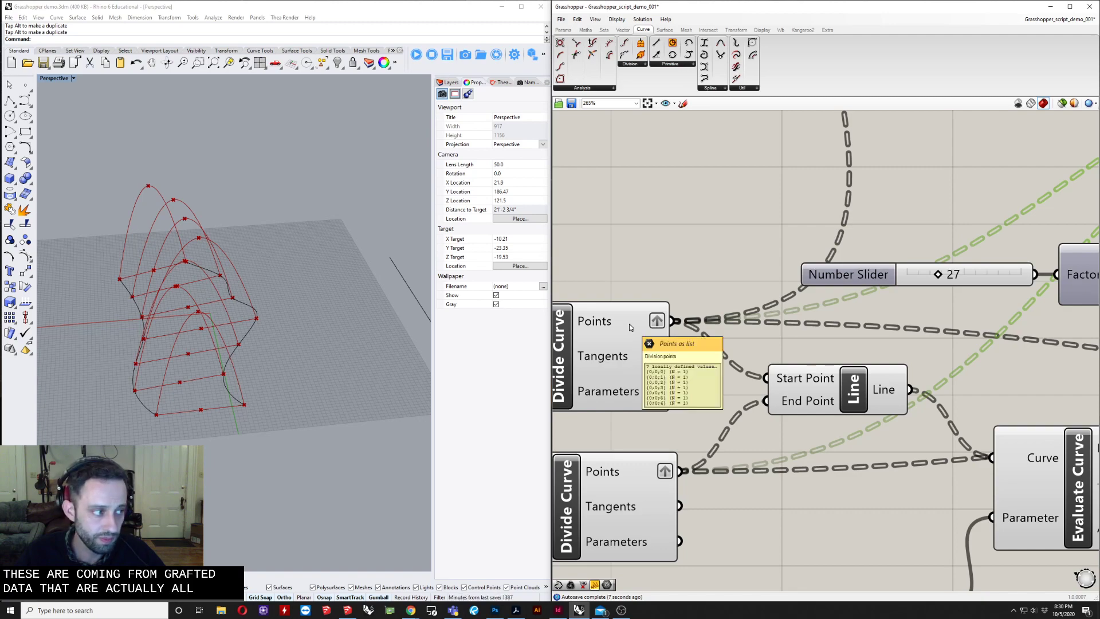
{"action": "scroll", "coordinate": [639, 323], "scroll_direction": "down", "scroll_amount": 1}
{"action": "scroll", "coordinate": [642, 321], "scroll_direction": "down", "scroll_amount": 4}
{"action": "scroll", "coordinate": [643, 366], "scroll_direction": "up", "scroll_amount": 4}
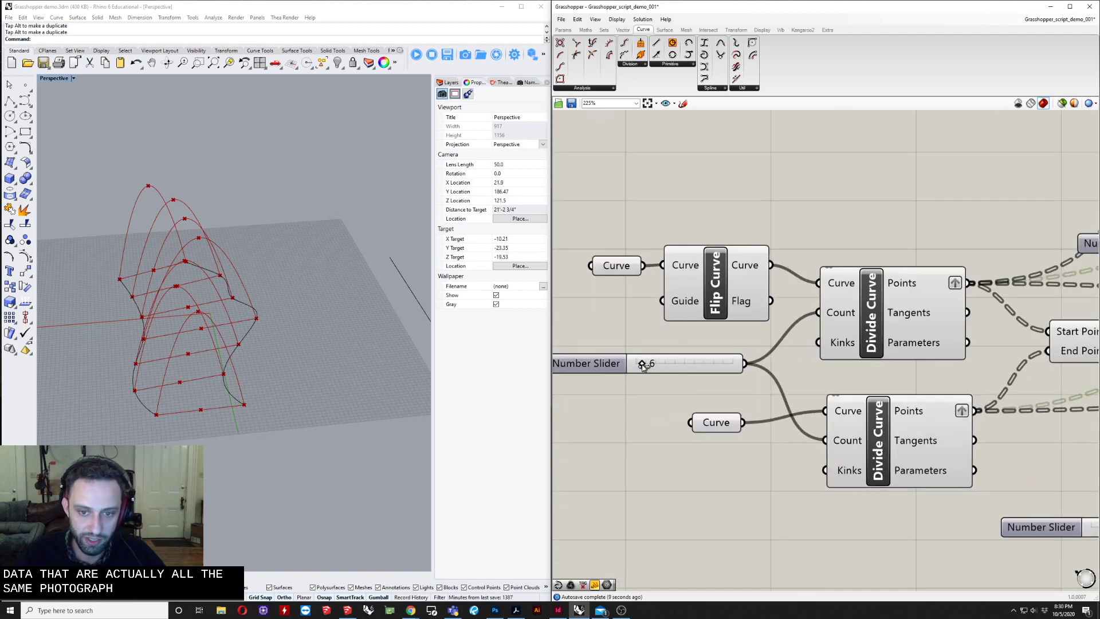
{"action": "mouse_move", "coordinate": [643, 366]}
{"action": "left_mouse_down"}
{"action": "mouse_move", "coordinate": [679, 367]}
{"action": "mouse_move", "coordinate": [650, 371]}
{"action": "left_mouse_up"}
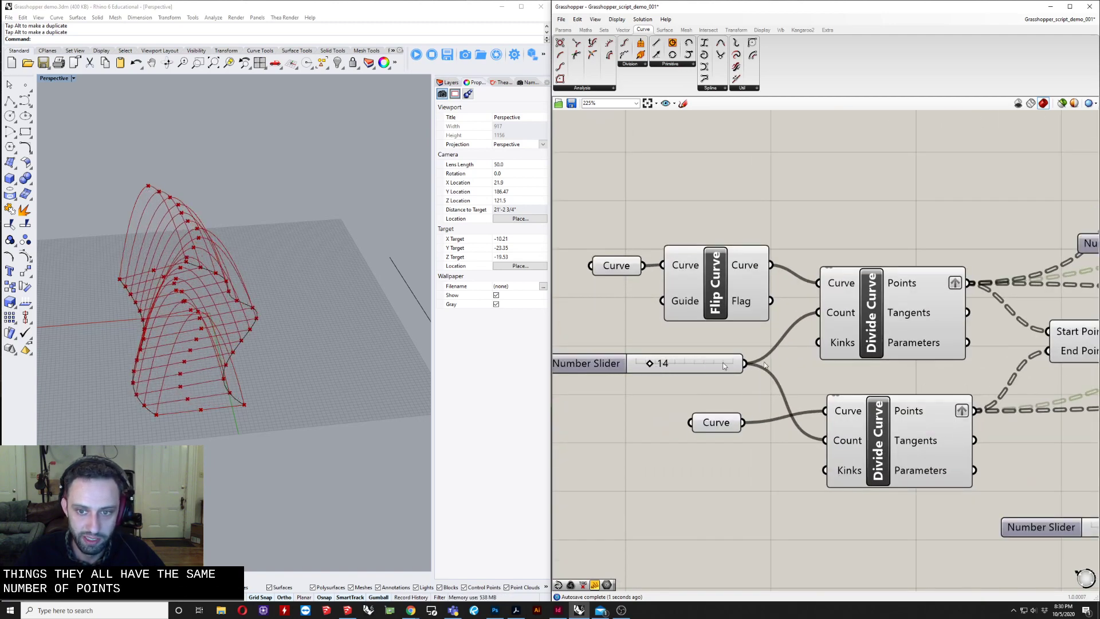
Compare the data structure of both Divide Curve Points outputs with that of Move's Geometry output
{"action": "scroll", "coordinate": [760, 346], "scroll_direction": "down", "scroll_amount": 1}
{"action": "right_click_drag", "start_coordinate": [1014, 352], "coordinate": [695, 386]}
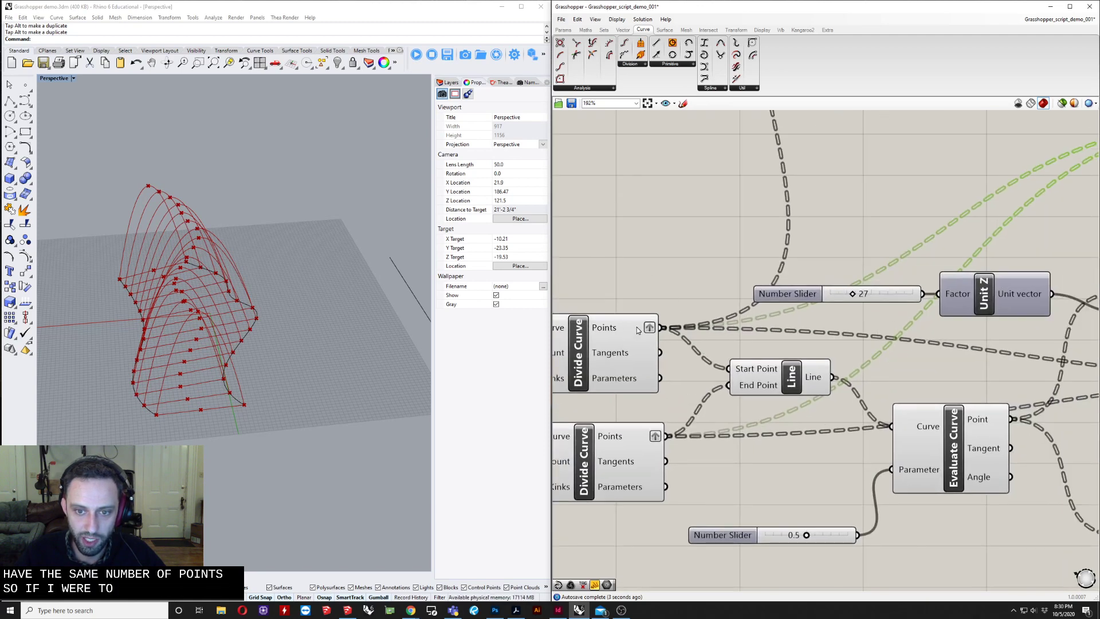
{"action": "mouse_move", "coordinate": [637, 330]}
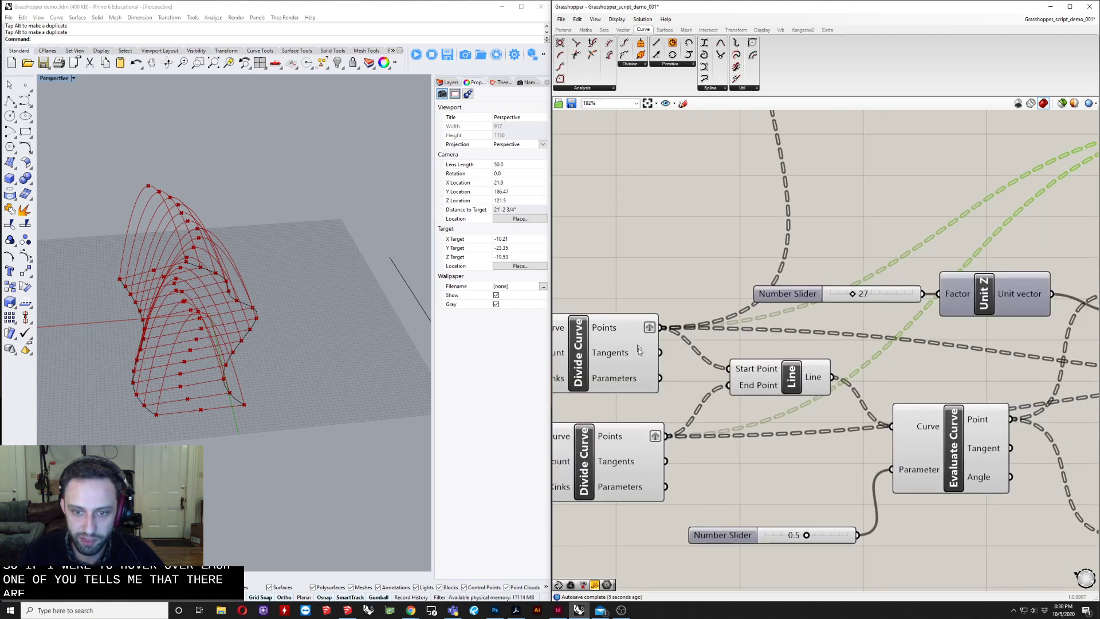
{"action": "mouse_move", "coordinate": [641, 440]}
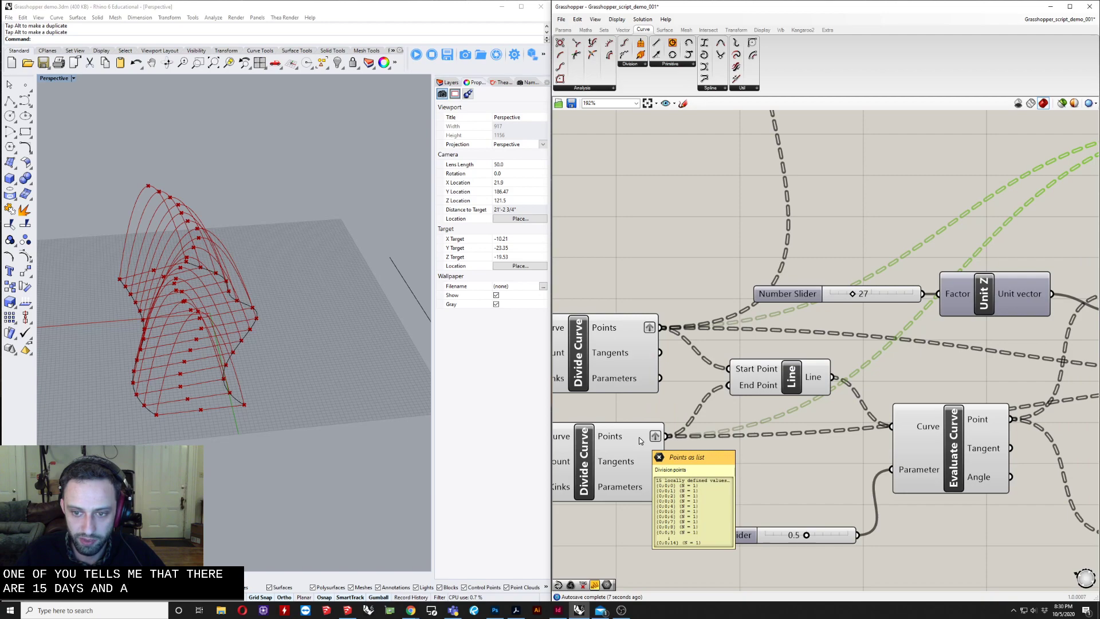
{"action": "scroll", "coordinate": [640, 440], "scroll_direction": "down", "scroll_amount": 4}
{"action": "right_click_drag", "start_coordinate": [975, 396], "coordinate": [780, 401]}
{"action": "scroll", "coordinate": [765, 384], "scroll_direction": "up", "scroll_amount": 5}
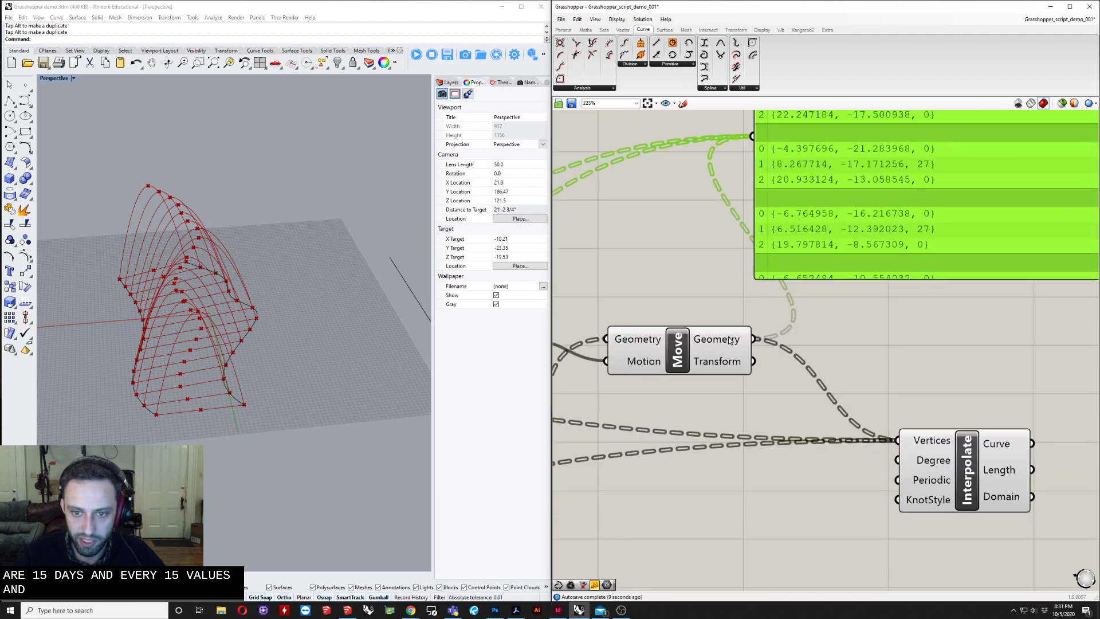
{"action": "mouse_move", "coordinate": [730, 340]}
{"action": "scroll", "coordinate": [729, 340], "scroll_direction": "down", "scroll_amount": 4}
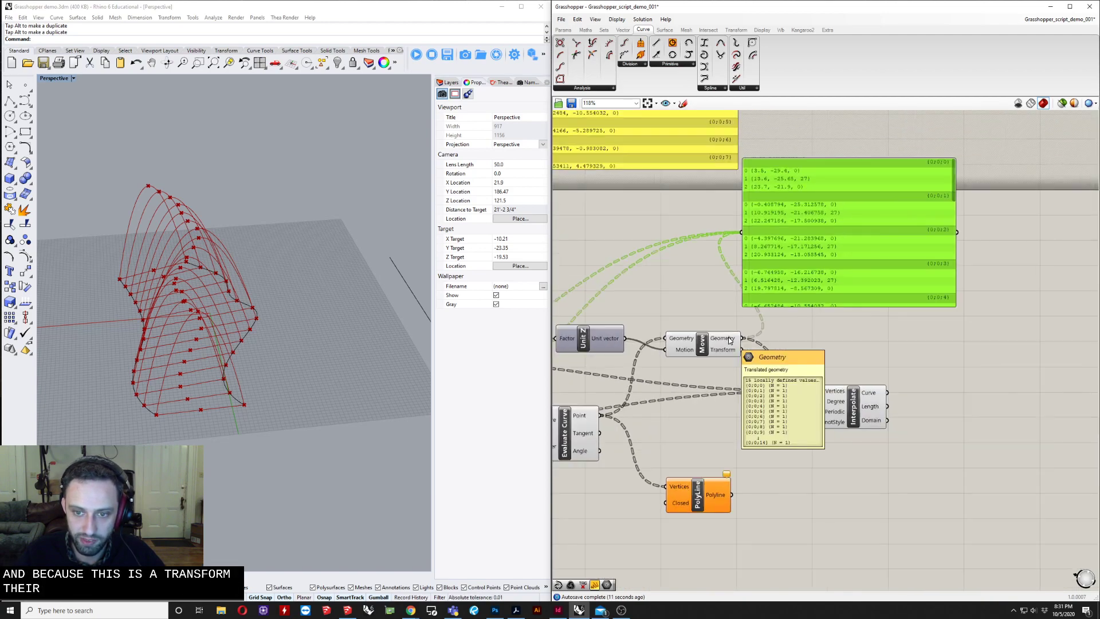
{"action": "mouse_move", "coordinate": [738, 410]}
{"action": "right_mouse_down"}
{"action": "mouse_move", "coordinate": [705, 467]}
{"action": "mouse_move", "coordinate": [637, 469]}
{"action": "right_mouse_up"}
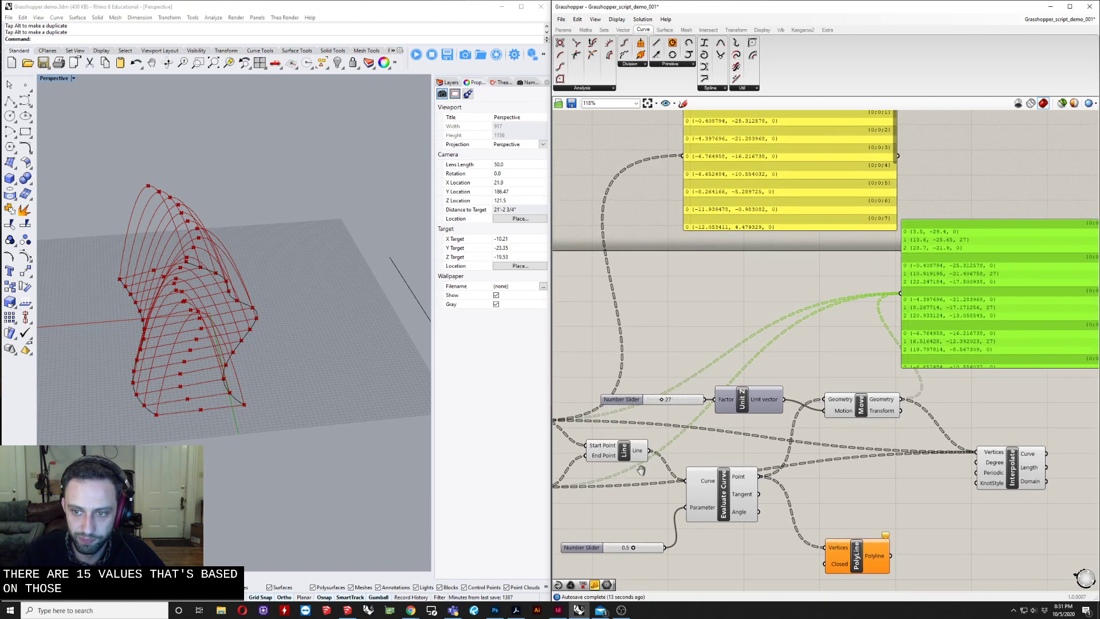
Move the combined points panel farther away from the original panel and skim through its grouped coordinate lists
{"action": "mouse_move", "coordinate": [864, 285]}
{"action": "right_mouse_down"}
{"action": "mouse_move", "coordinate": [810, 307]}
{"action": "mouse_move", "coordinate": [731, 311]}
{"action": "right_mouse_up"}
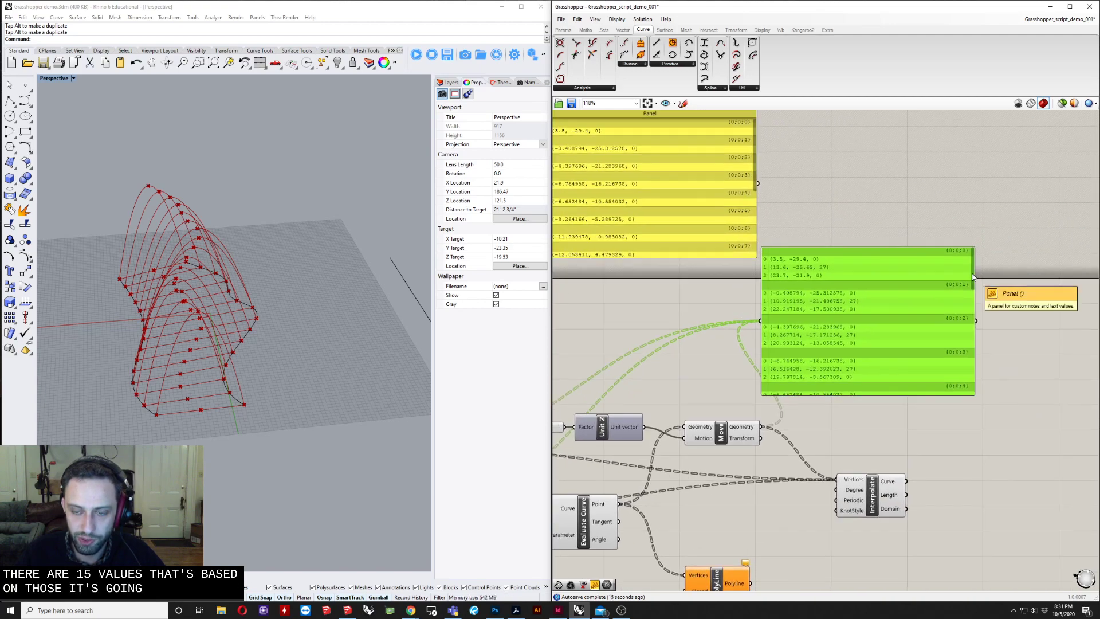
{"action": "left_click_drag", "start_coordinate": [845, 288], "coordinate": [922, 300]}
{"action": "right_click_drag", "start_coordinate": [920, 295], "coordinate": [714, 305]}
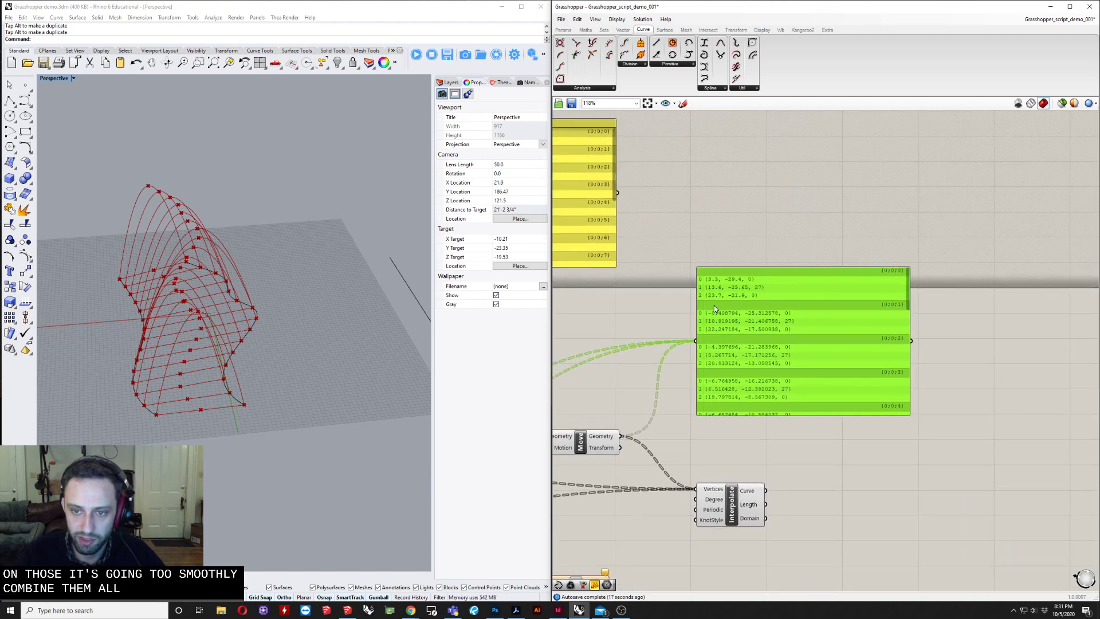
{"action": "scroll", "coordinate": [714, 305], "scroll_direction": "up", "scroll_amount": 3}
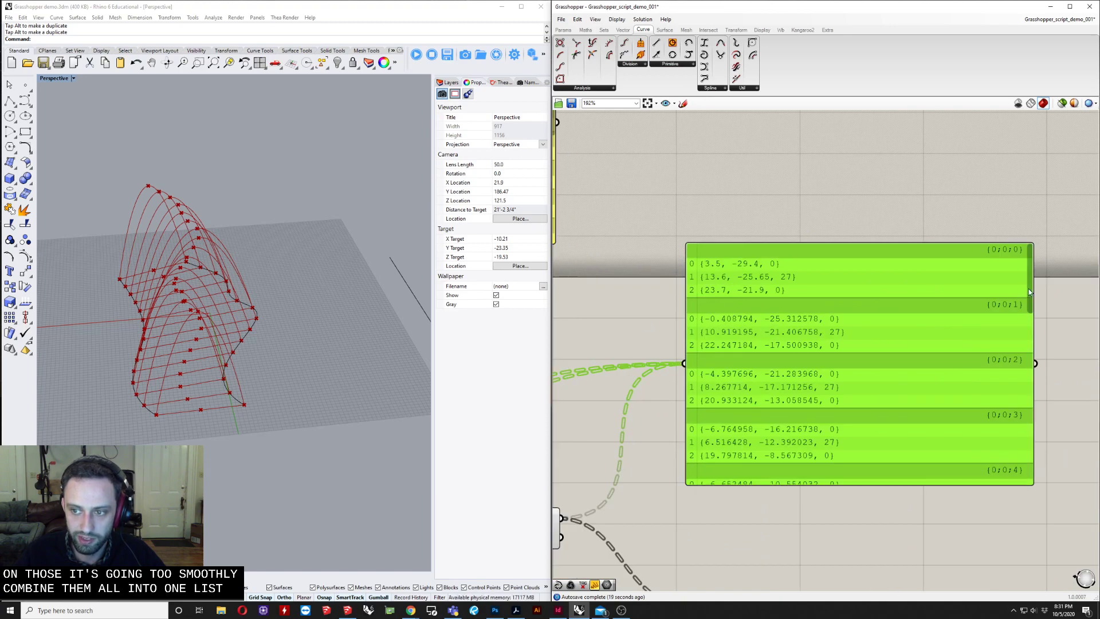
{"action": "left_click_drag", "start_coordinate": [1035, 290], "coordinate": [1028, 456]}
{"action": "scroll", "coordinate": [1045, 301], "scroll_direction": "up", "scroll_amount": 2}
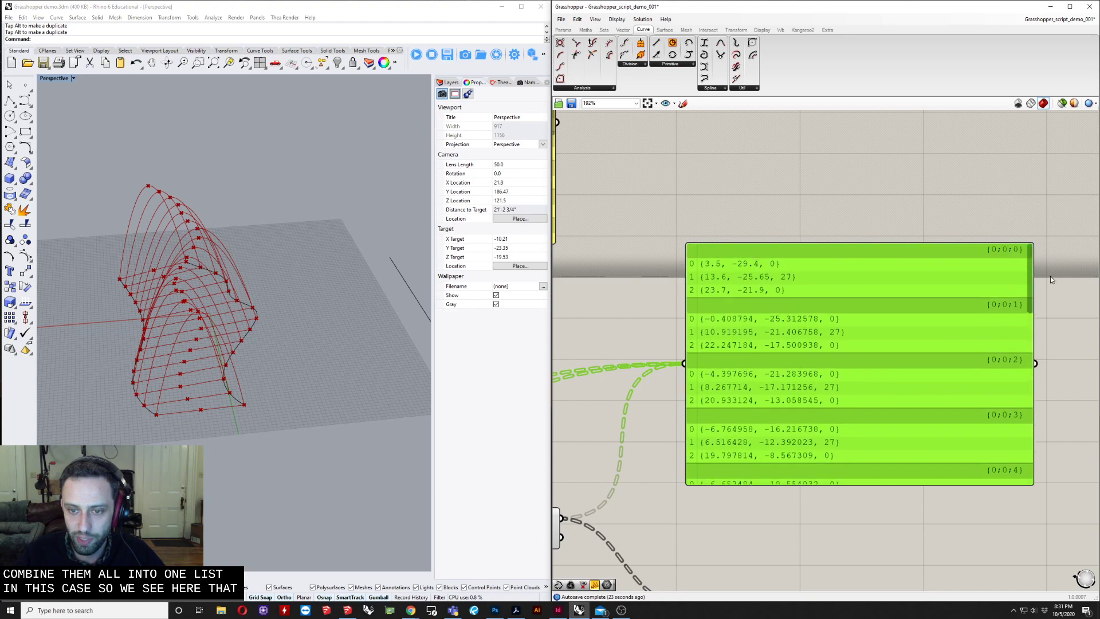
Enlarge the combined points panel in width and height until it fits all its lists, and place it clear of Interpolate
{"action": "left_click_drag", "start_coordinate": [1031, 484], "coordinate": [1075, 599]}
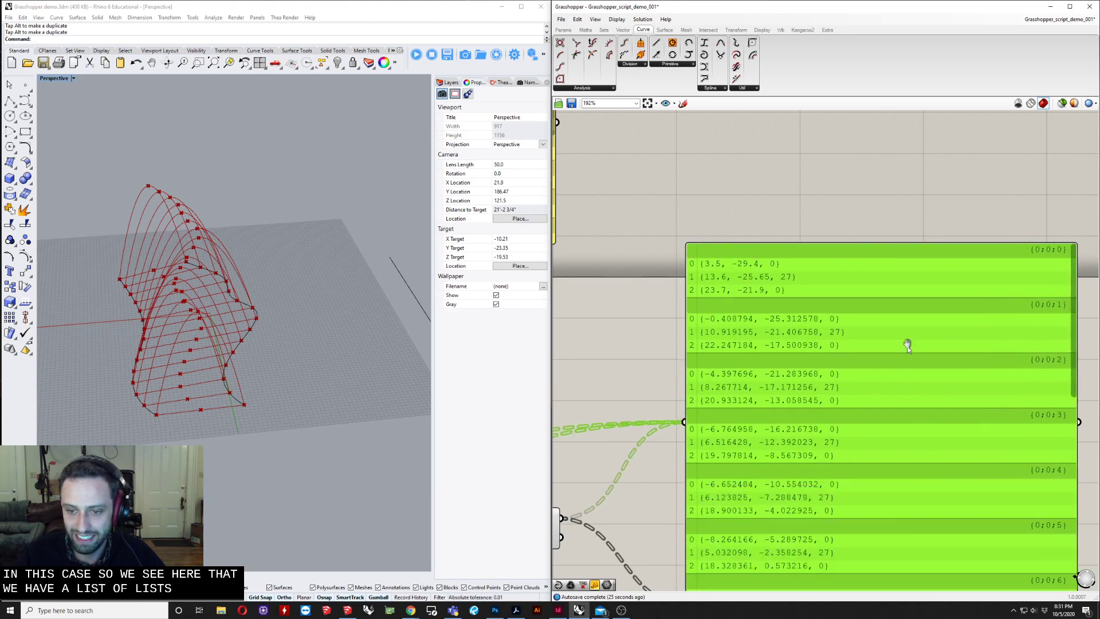
{"action": "scroll", "coordinate": [905, 343], "scroll_direction": "down", "scroll_amount": 3}
{"action": "right_click_drag", "start_coordinate": [906, 344], "coordinate": [739, 403]}
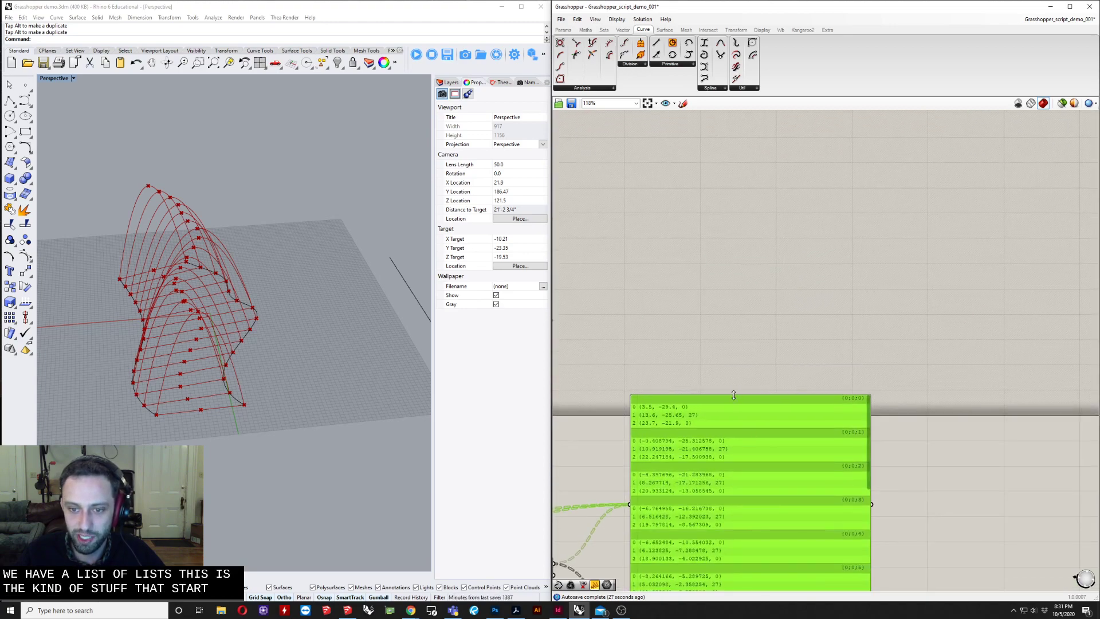
{"action": "left_click_drag", "start_coordinate": [733, 395], "coordinate": [759, 137]}
{"action": "scroll", "coordinate": [759, 214], "scroll_direction": "down", "scroll_amount": 2}
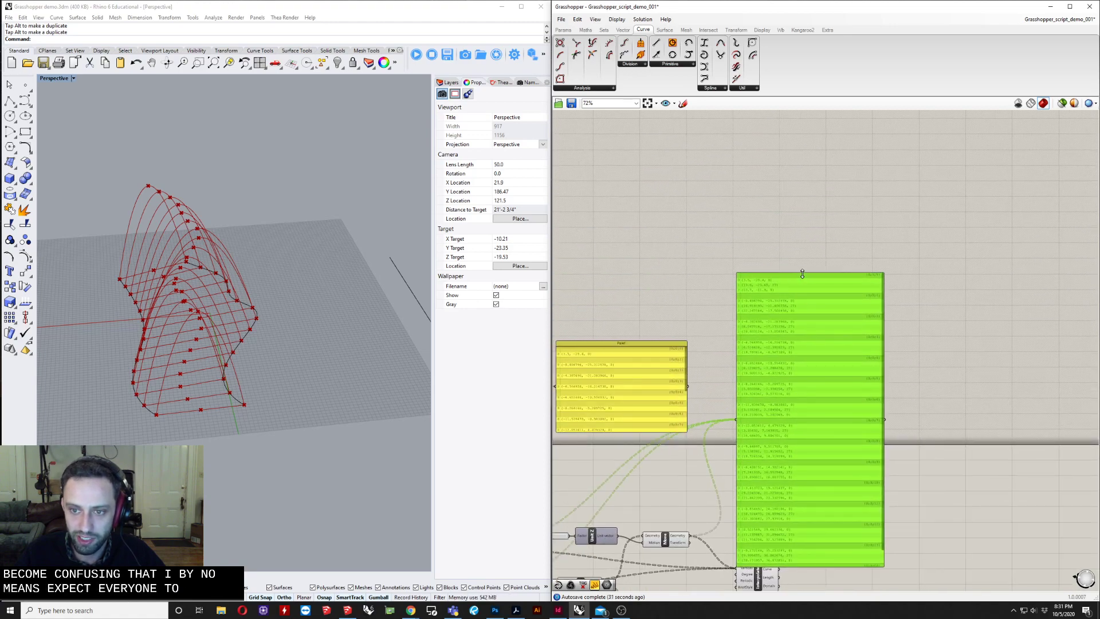
{"action": "left_click_drag", "start_coordinate": [800, 274], "coordinate": [825, 175]}
{"action": "right_click_drag", "start_coordinate": [810, 374], "coordinate": [833, 358]}
{"action": "left_click_drag", "start_coordinate": [834, 403], "coordinate": [888, 401]}
{"action": "right_click_drag", "start_coordinate": [891, 379], "coordinate": [841, 386]}
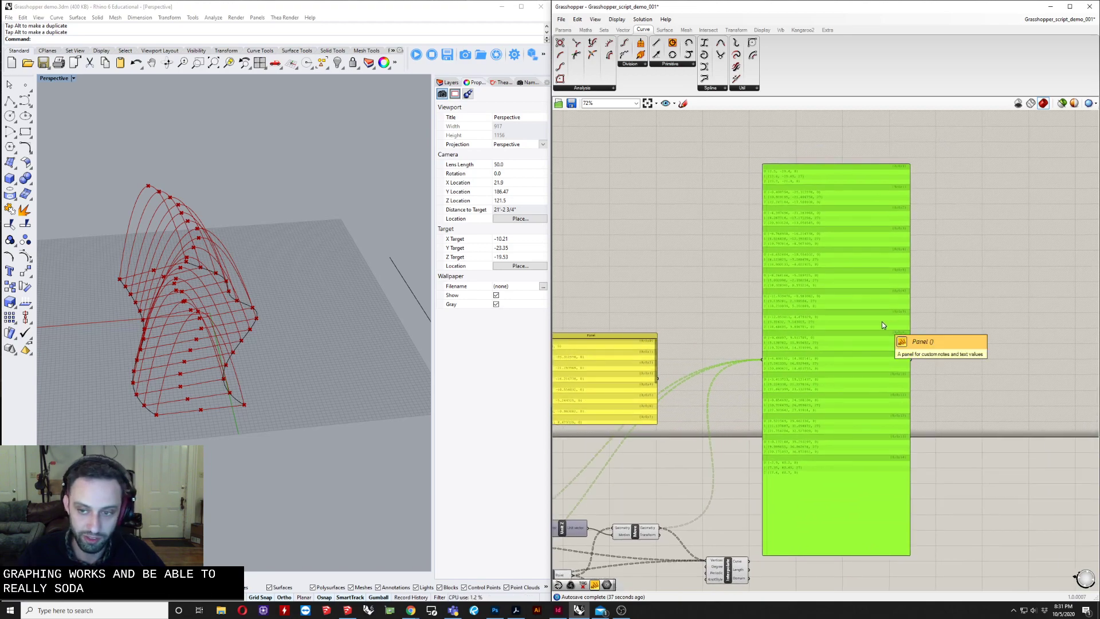
Examine the branch paths and the points listed in each branch of the enlarged panel, along with the wires feeding it
{"action": "mouse_move", "coordinate": [809, 445]}
{"action": "right_mouse_down"}
{"action": "mouse_move", "coordinate": [798, 447]}
{"action": "mouse_move", "coordinate": [798, 435]}
{"action": "right_mouse_up"}
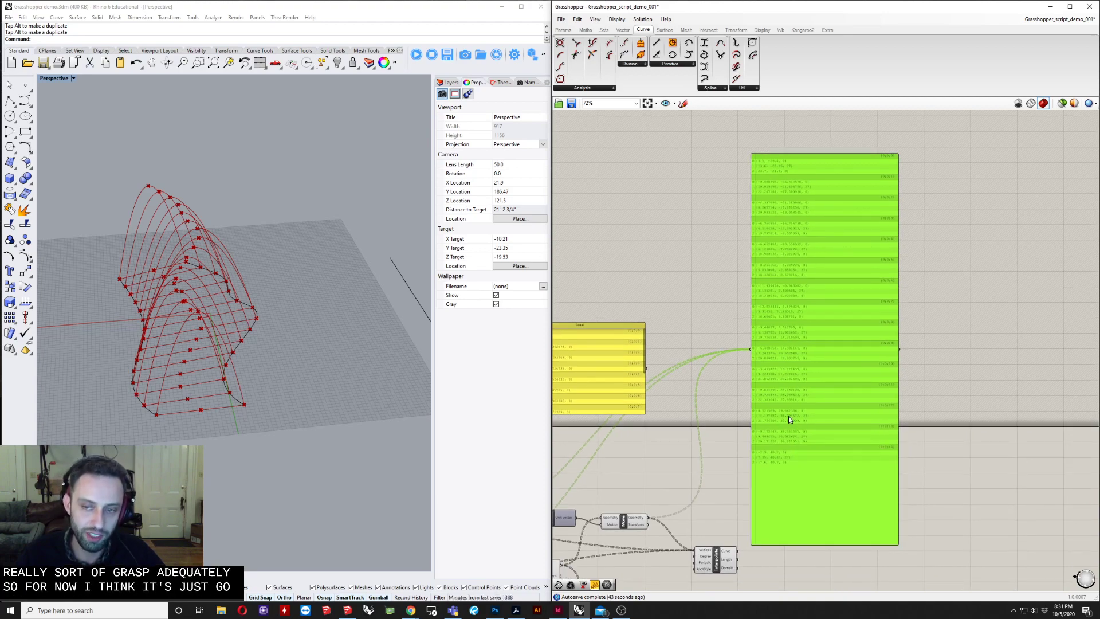
{"action": "right_click_drag", "start_coordinate": [811, 337], "coordinate": [775, 407]}
{"action": "right_click_drag", "start_coordinate": [714, 315], "coordinate": [891, 218]}
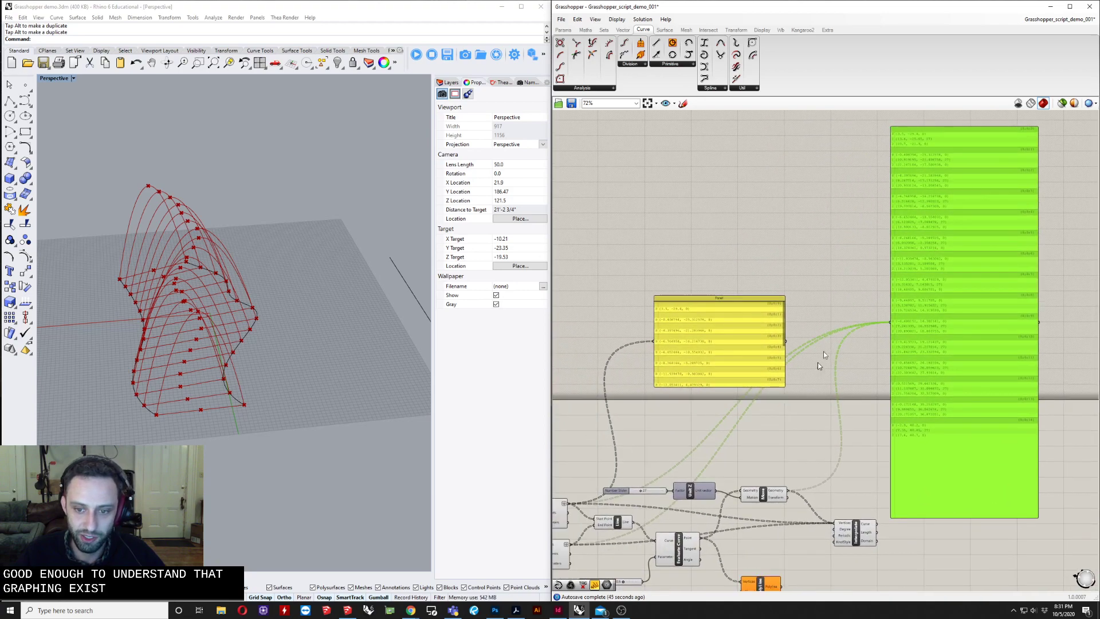
{"action": "scroll", "coordinate": [881, 277], "scroll_direction": "up", "scroll_amount": 5}
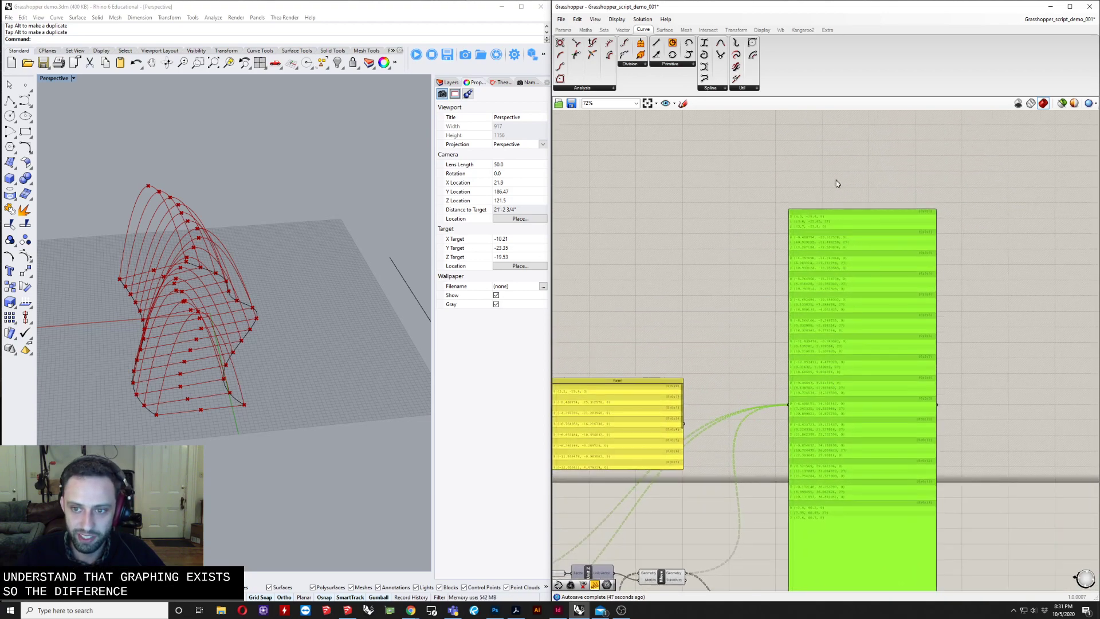
{"action": "scroll", "coordinate": [769, 247], "scroll_direction": "down", "scroll_amount": 3}
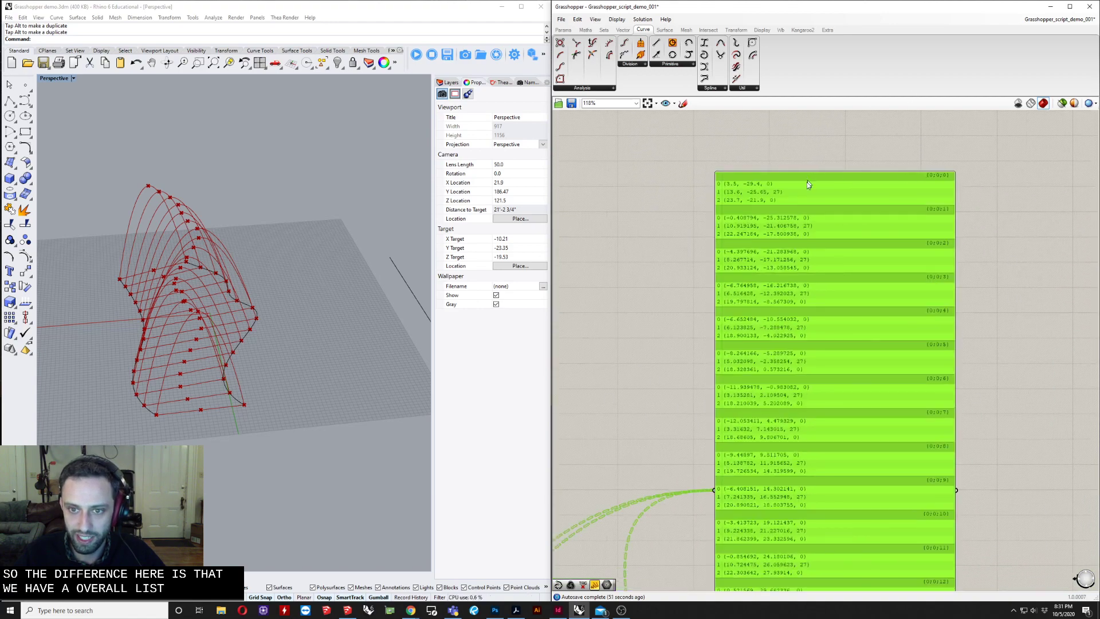
{"action": "scroll", "coordinate": [807, 182], "scroll_direction": "up", "scroll_amount": 2}
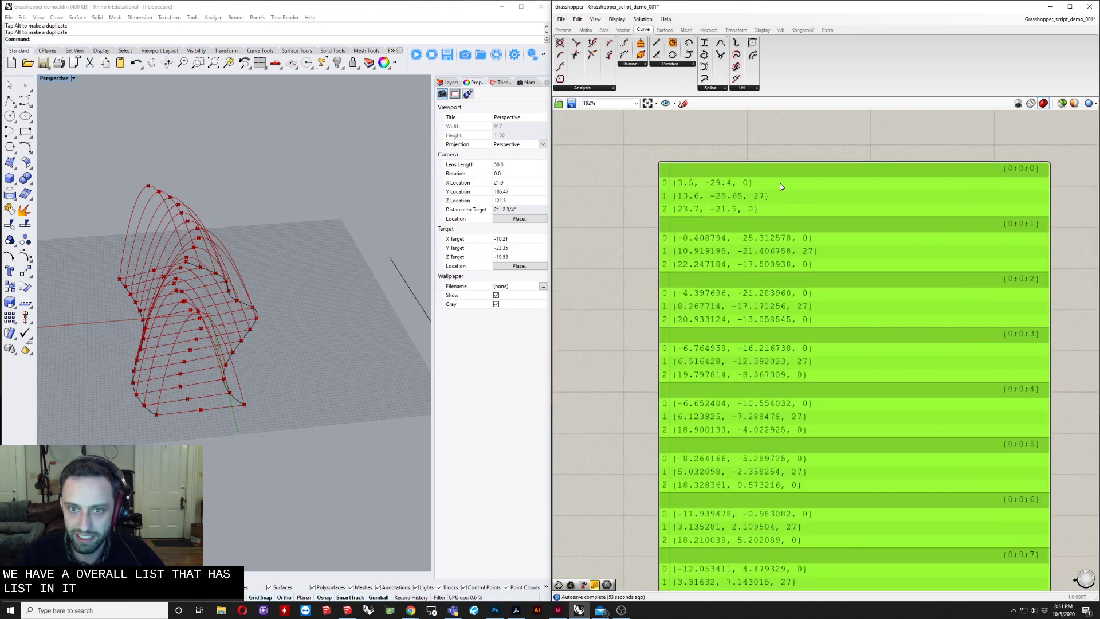
{"action": "scroll", "coordinate": [778, 206], "scroll_direction": "down", "scroll_amount": 3}
{"action": "right_click_drag", "start_coordinate": [756, 443], "coordinate": [911, 290]}
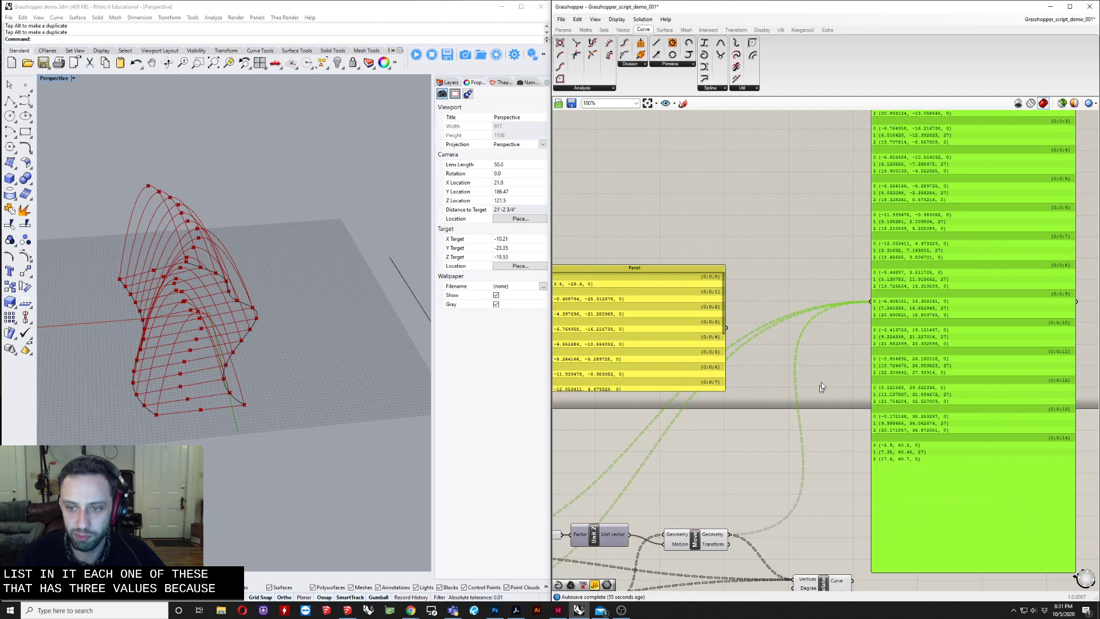
{"action": "right_click_drag", "start_coordinate": [928, 363], "coordinate": [789, 362]}
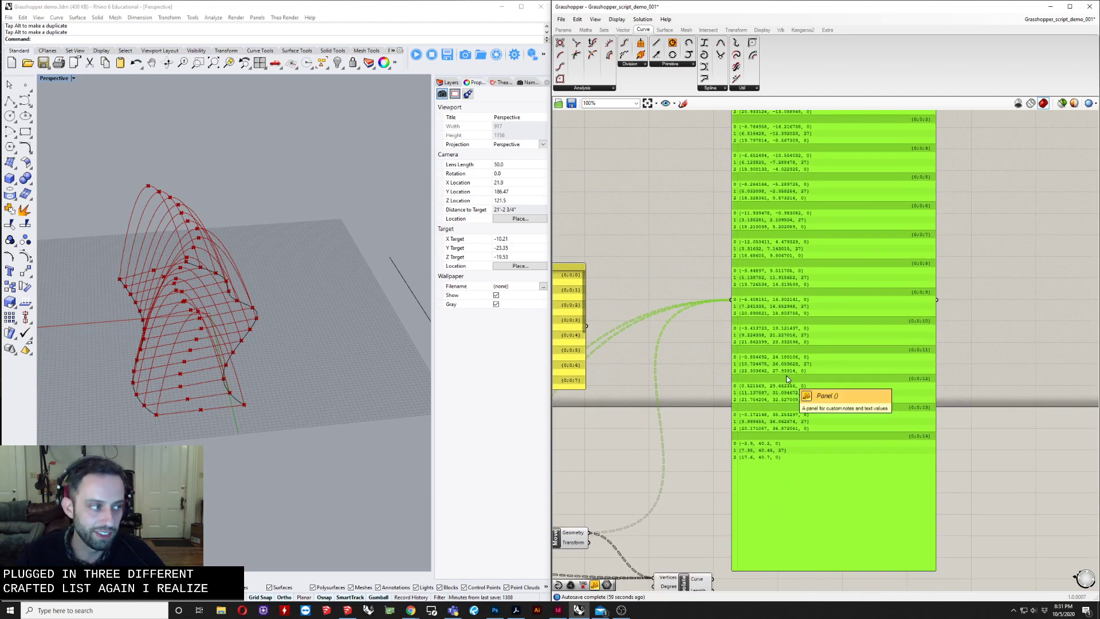
{"action": "right_click_drag", "start_coordinate": [786, 355], "coordinate": [830, 336]}
{"action": "scroll", "coordinate": [766, 336], "scroll_direction": "down", "scroll_amount": 3}
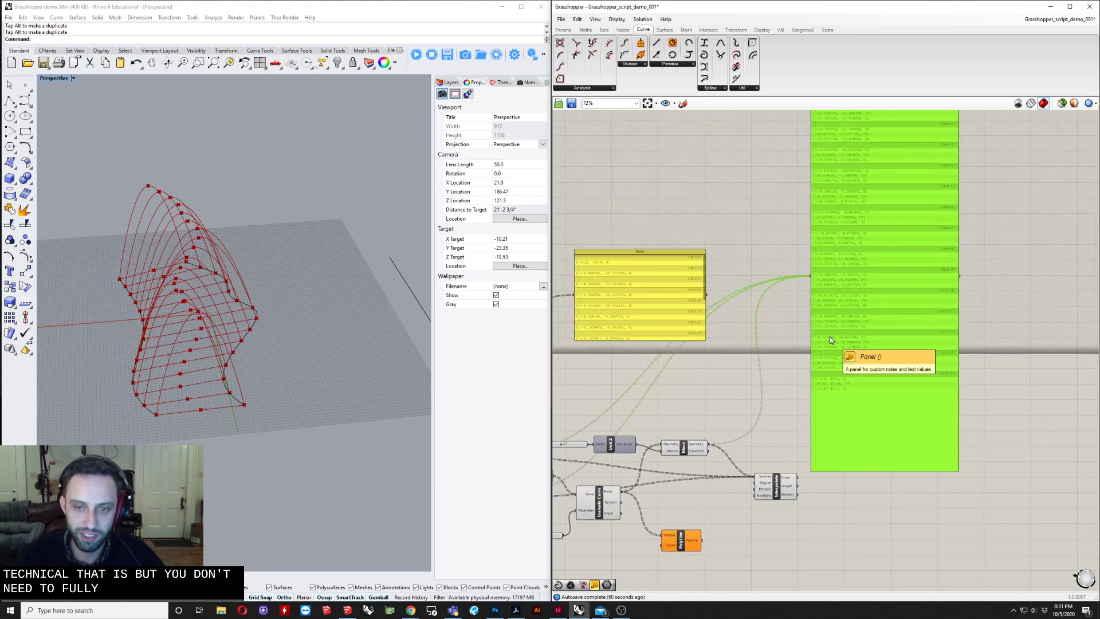
Add a Flatten Tree component in the space between the small points panel and the enlarged combined points panel
{"action": "right_click_drag", "start_coordinate": [852, 354], "coordinate": [922, 338]}
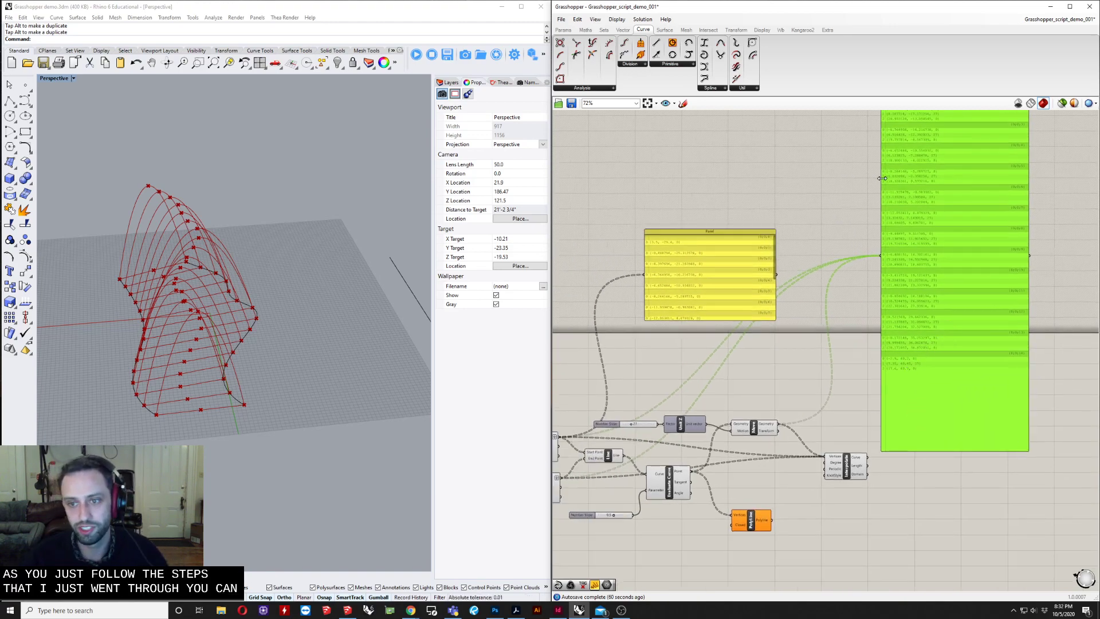
{"action": "right_click", "coordinate": [886, 256]}
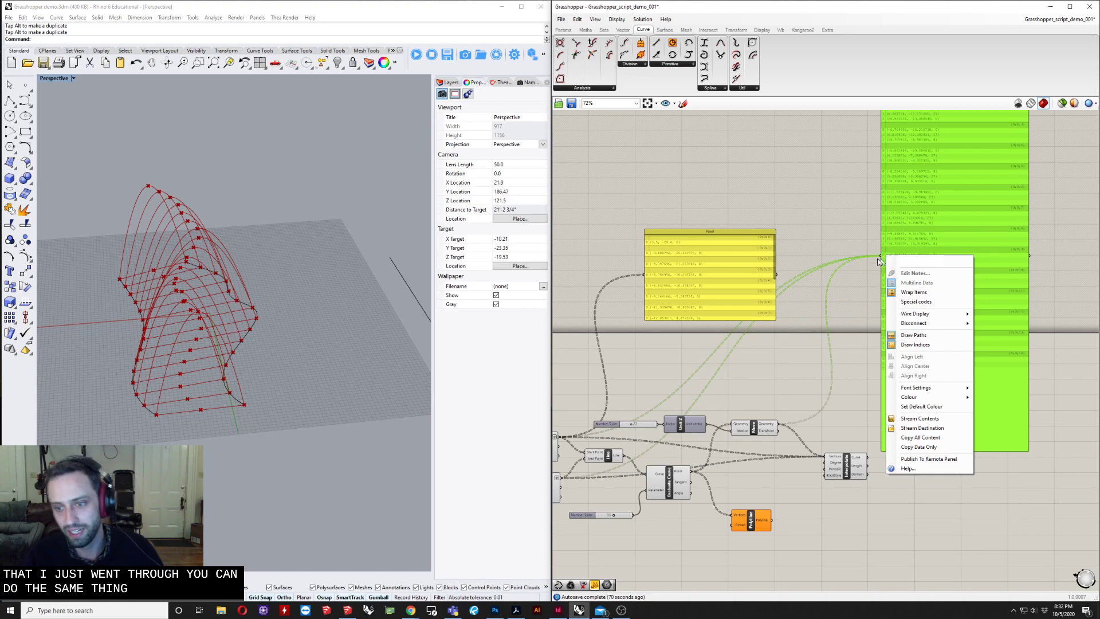
{"action": "left_click", "coordinate": [922, 406]}
{"action": "double_click", "coordinate": [853, 302]}
{"action": "type", "text": "flat"}
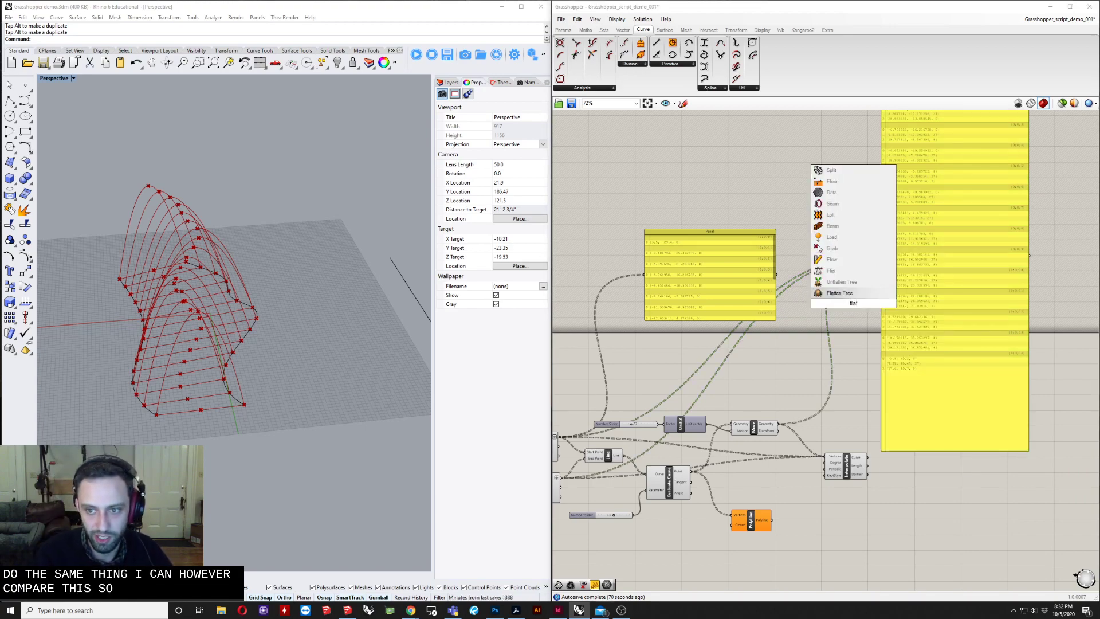
{"action": "key", "text": "Return"}
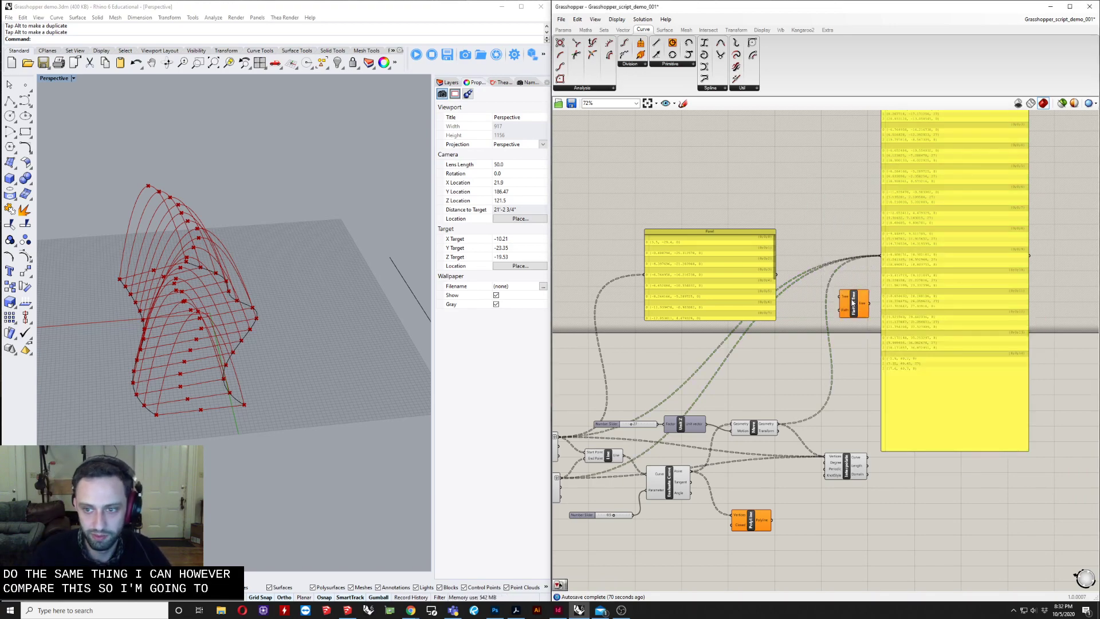
{"action": "scroll", "coordinate": [844, 308], "scroll_direction": "up", "scroll_amount": 3}
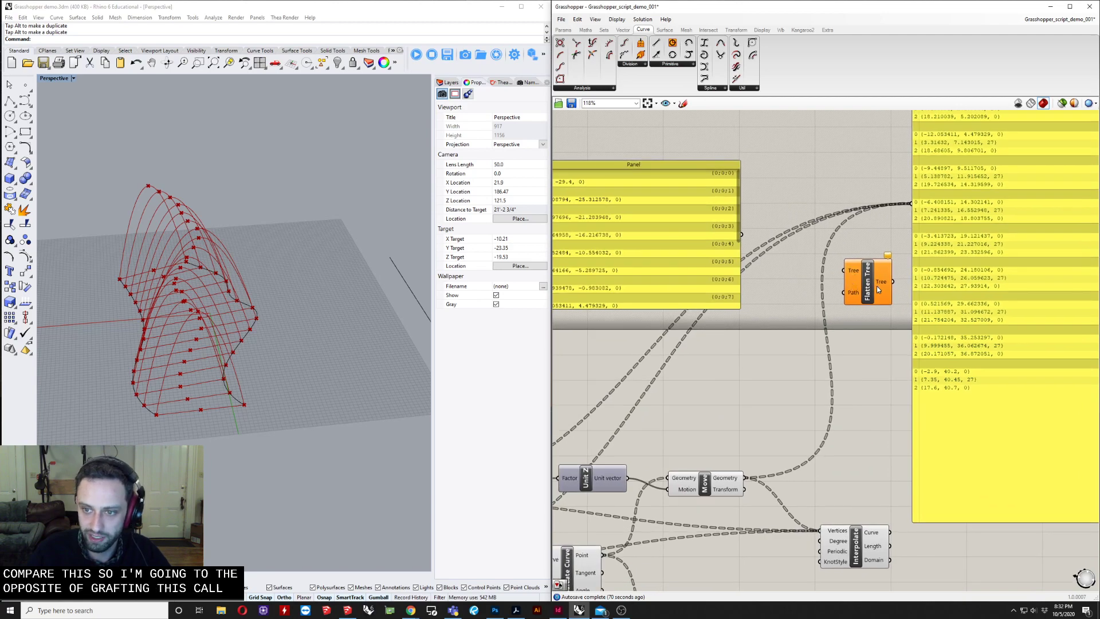
{"action": "scroll", "coordinate": [871, 332], "scroll_direction": "down", "scroll_amount": 3}
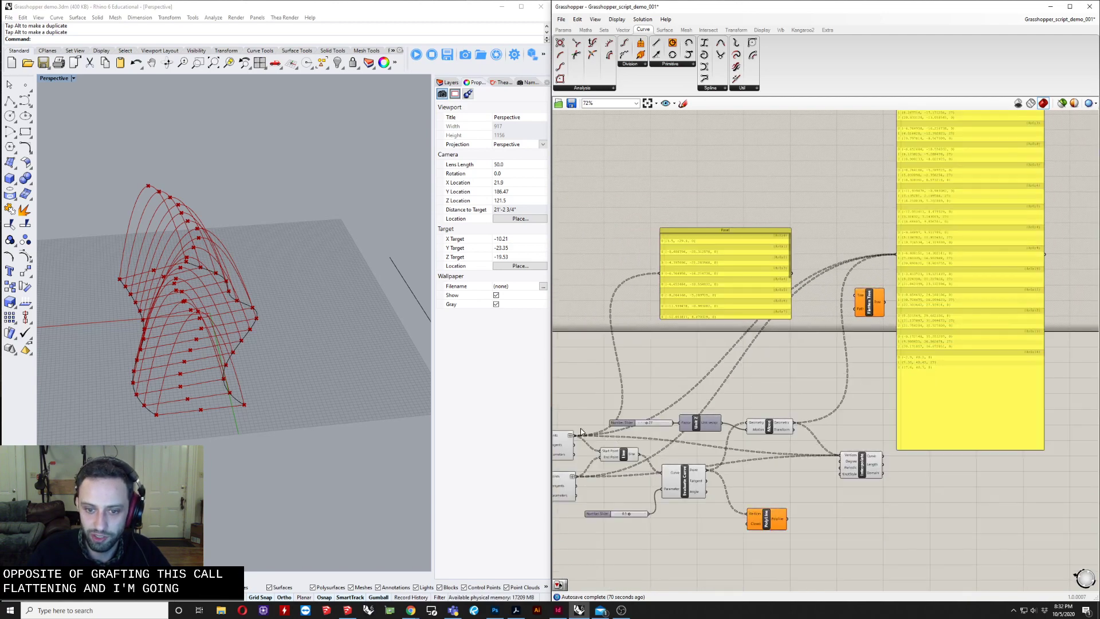
Connect the Points outputs of both Divide Curve components and Move's Geometry output to Flatten Tree's Tree input
{"action": "left_click_drag", "start_coordinate": [574, 435], "coordinate": [857, 296]}
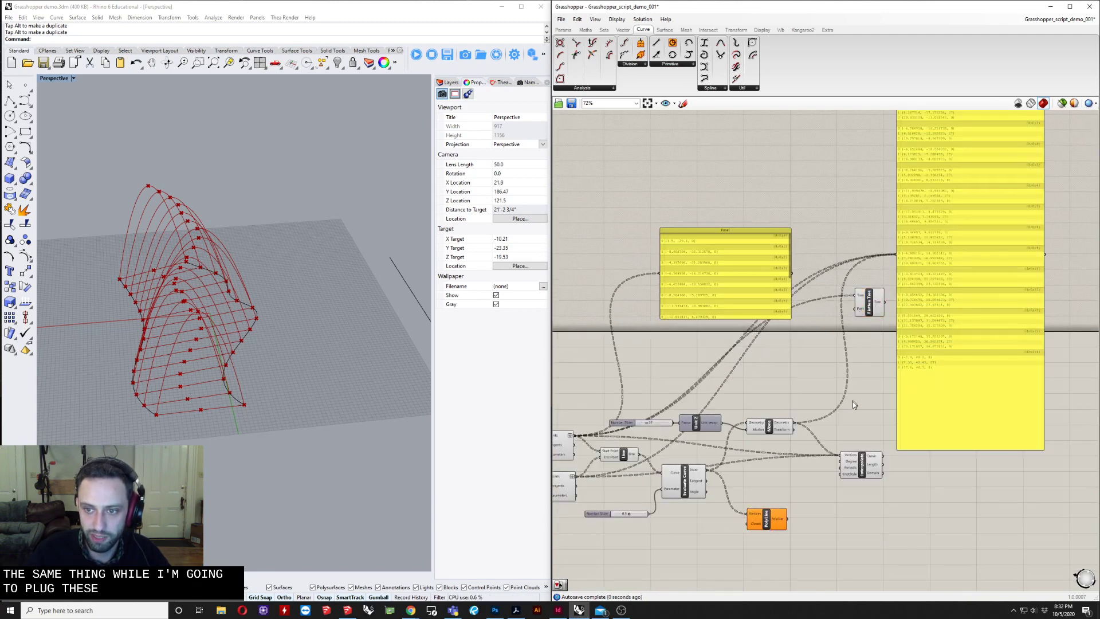
{"action": "left_click_drag", "start_coordinate": [783, 421], "coordinate": [859, 295]}
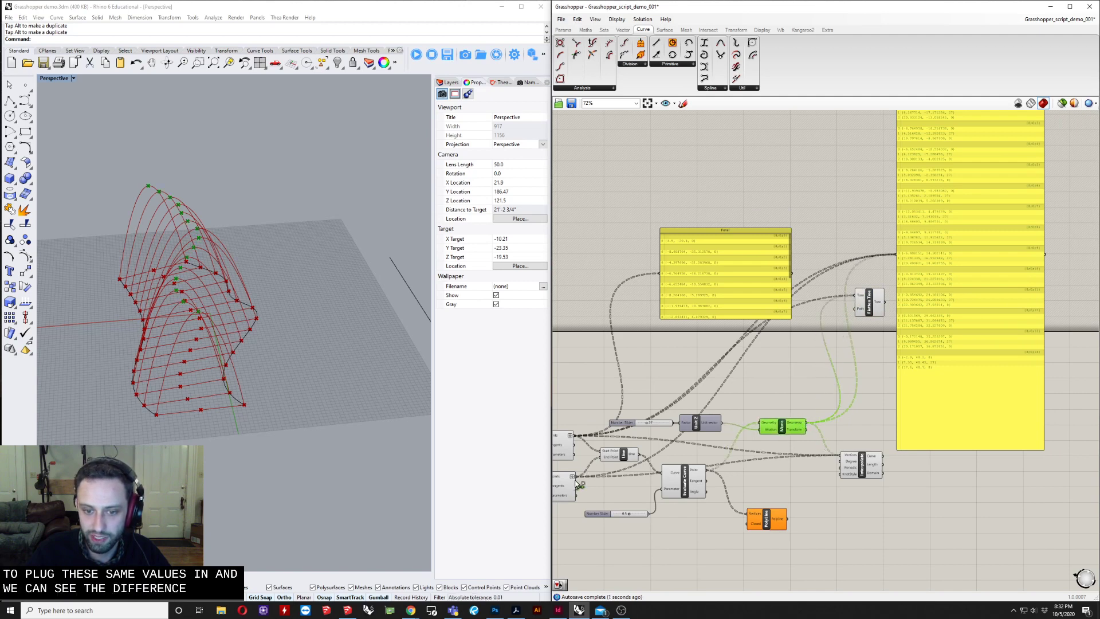
{"action": "left_click_drag", "start_coordinate": [870, 314], "coordinate": [849, 345]}
Move the combined points panel higher, clear of the script, and place a duplicate of it alongside
{"action": "right_click_drag", "start_coordinate": [945, 315], "coordinate": [823, 333]}
{"action": "left_click_drag", "start_coordinate": [822, 333], "coordinate": [806, 182]}
{"action": "right_click_drag", "start_coordinate": [831, 238], "coordinate": [816, 344]}
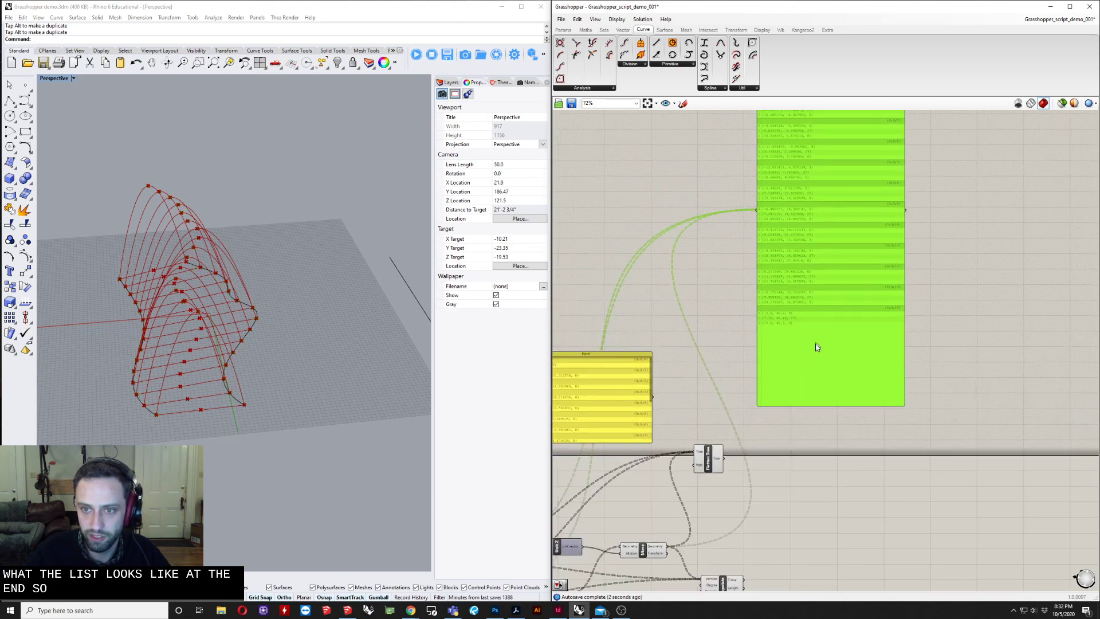
{"action": "left_click_drag", "start_coordinate": [817, 325], "coordinate": [850, 570], "text": "alt"}
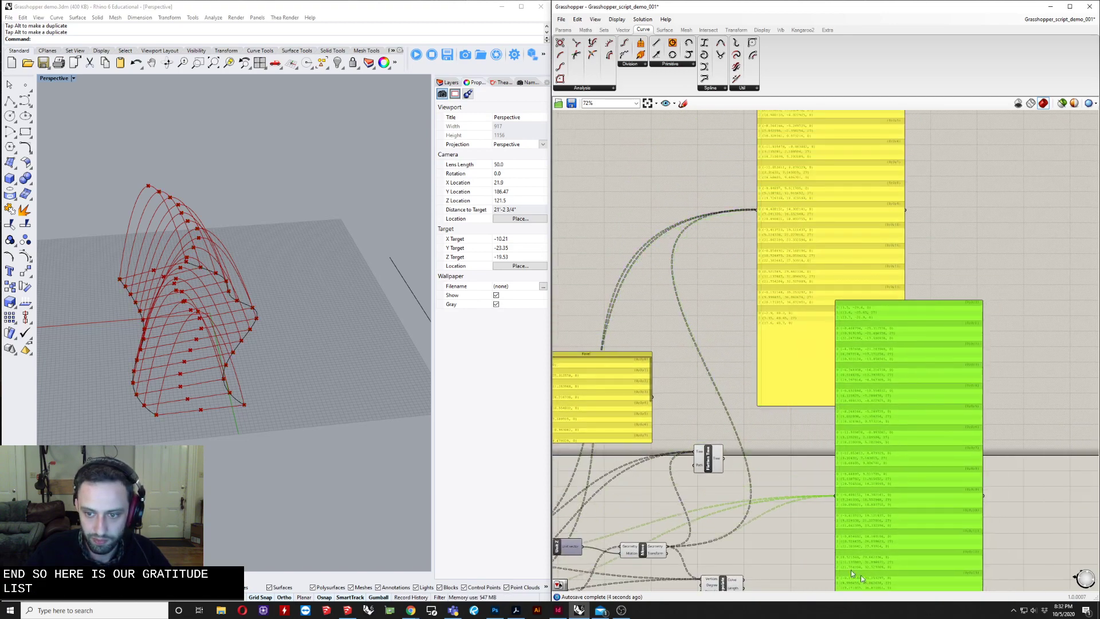
Feed Flatten Tree's output into the duplicate panel instead, and line that panel up beside the grouped points panel
{"action": "left_click_drag", "start_coordinate": [721, 458], "coordinate": [961, 293]}
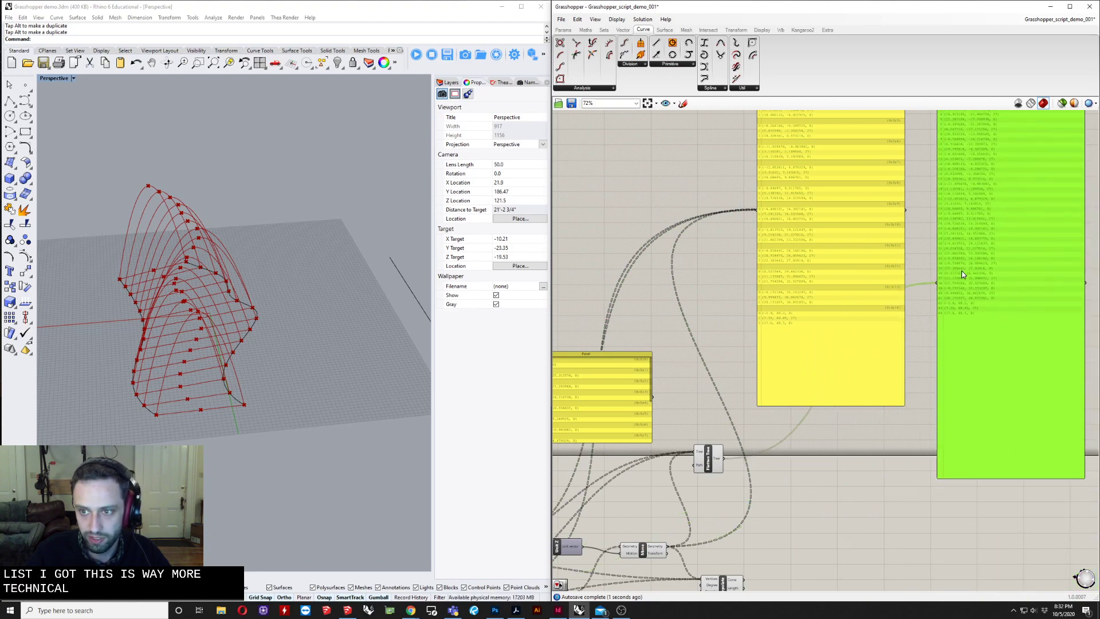
{"action": "scroll", "coordinate": [855, 287], "scroll_direction": "up", "scroll_amount": 5}
{"action": "left_click_drag", "start_coordinate": [822, 316], "coordinate": [782, 190]}
{"action": "right_click_drag", "start_coordinate": [783, 196], "coordinate": [848, 263]}
Compare the first coordinates and the list structure of the grouped points panel with those of the flattened panel
{"action": "scroll", "coordinate": [614, 200], "scroll_direction": "up", "scroll_amount": 6}
{"action": "right_click_drag", "start_coordinate": [577, 239], "coordinate": [677, 249]}
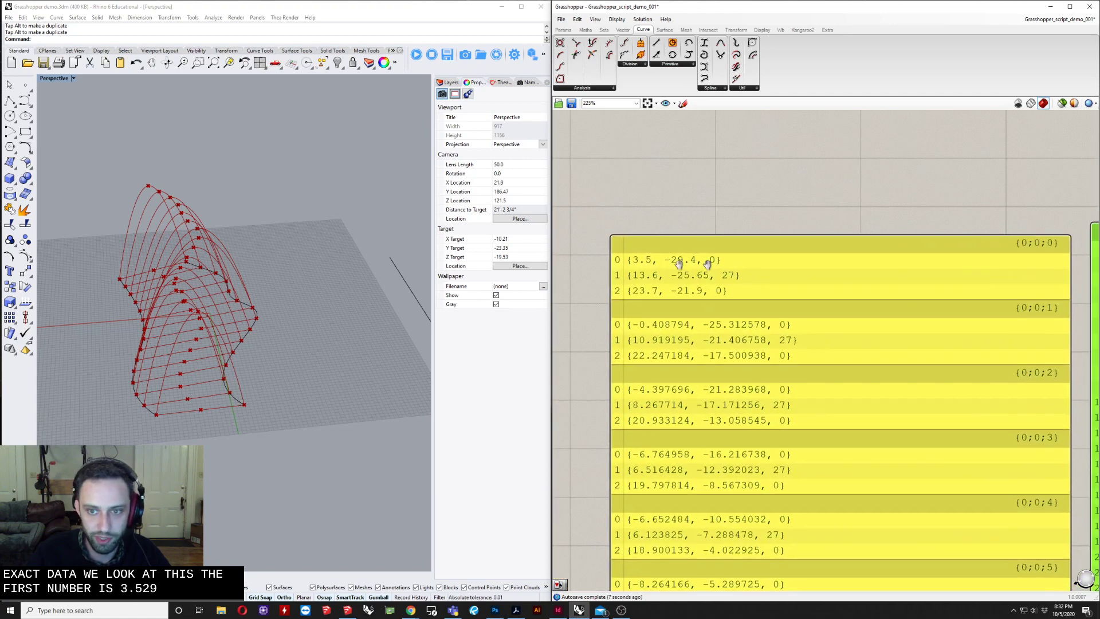
{"action": "scroll", "coordinate": [746, 263], "scroll_direction": "down", "scroll_amount": 4}
{"action": "scroll", "coordinate": [800, 258], "scroll_direction": "up", "scroll_amount": 6}
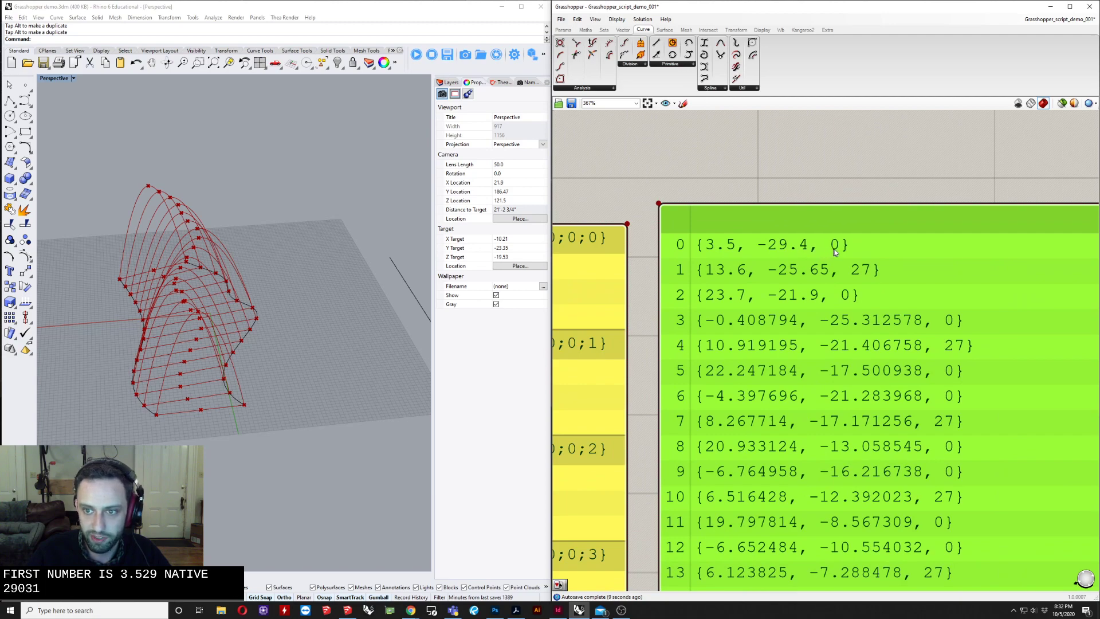
{"action": "scroll", "coordinate": [799, 269], "scroll_direction": "down", "scroll_amount": 5}
{"action": "scroll", "coordinate": [690, 279], "scroll_direction": "up", "scroll_amount": 5}
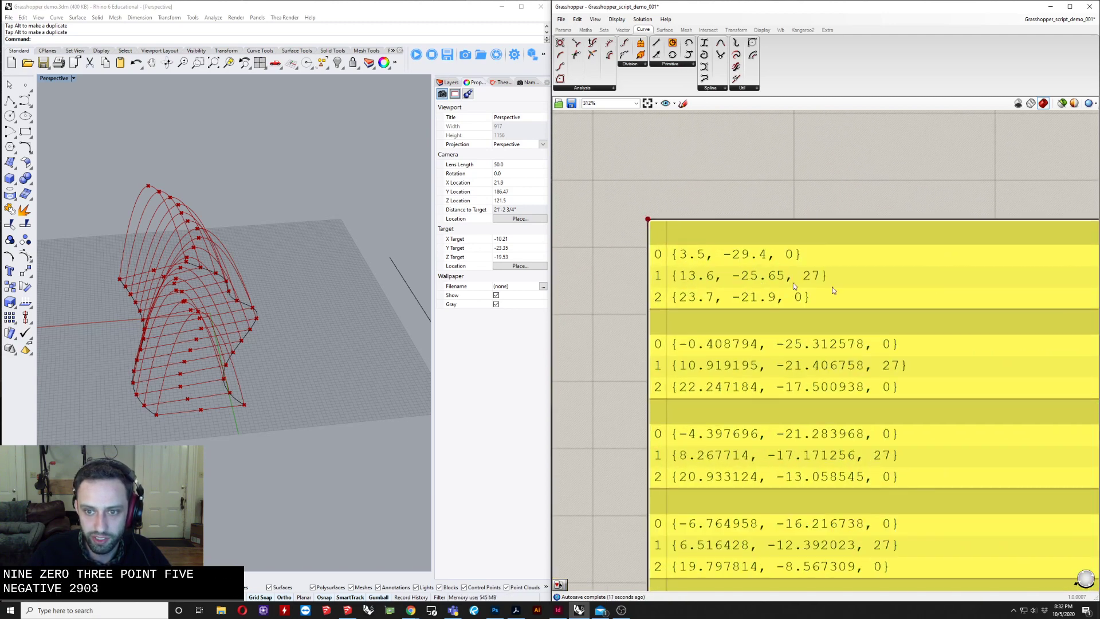
{"action": "scroll", "coordinate": [785, 296], "scroll_direction": "down", "scroll_amount": 5}
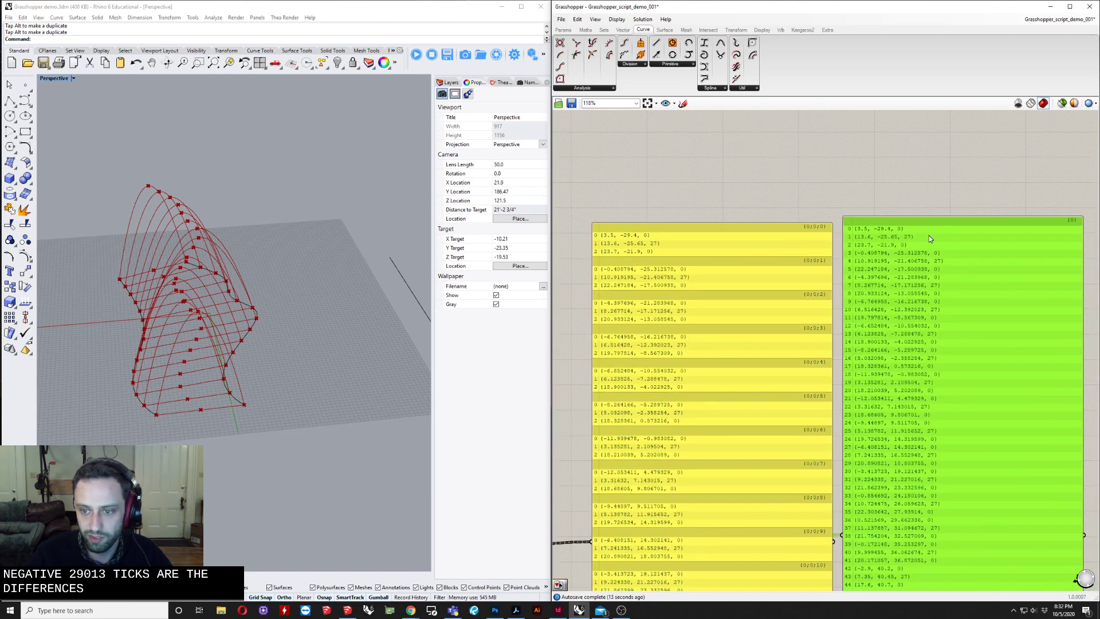
{"action": "right_click_drag", "start_coordinate": [885, 467], "coordinate": [897, 399]}
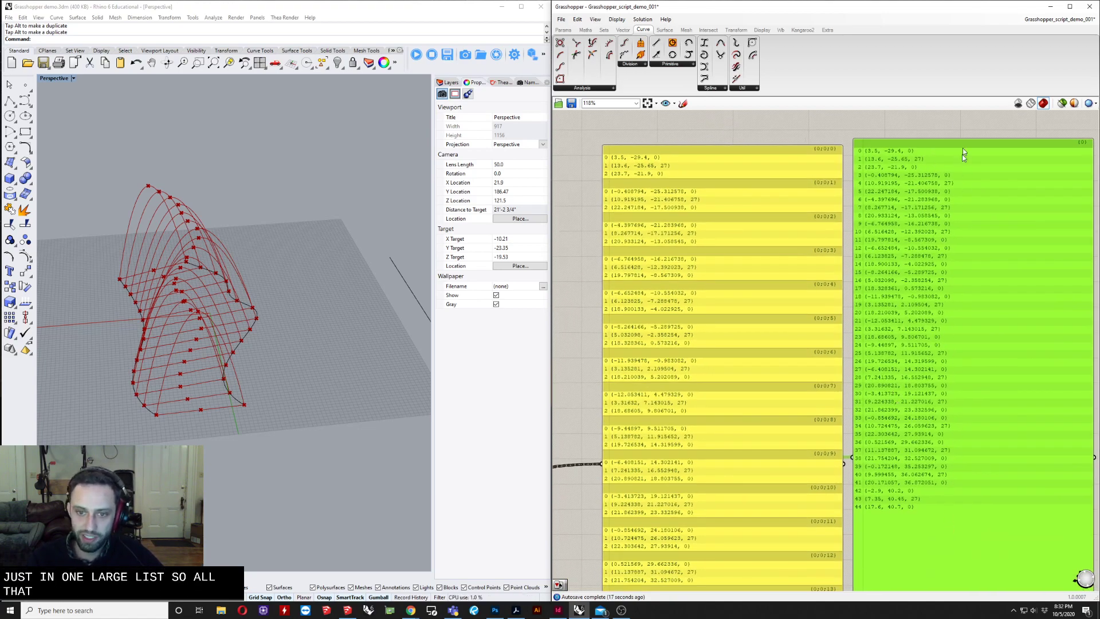
Examine how the grouped panel splits the arch points into branches compared with the flattened panel beside it
{"action": "scroll", "coordinate": [793, 269], "scroll_direction": "down", "scroll_amount": 5}
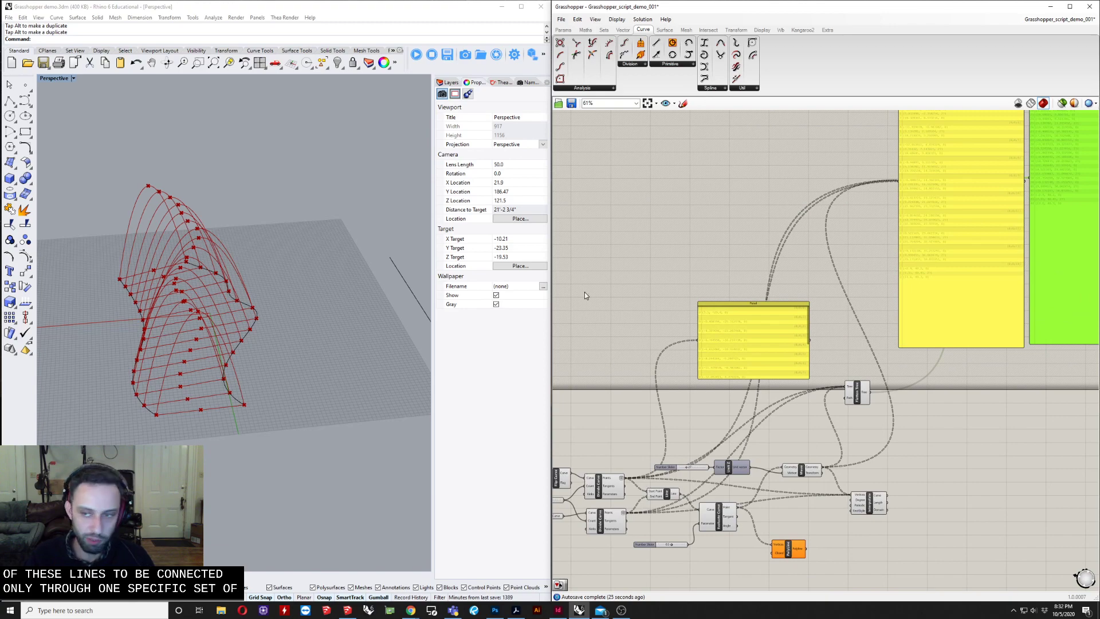
{"action": "scroll", "coordinate": [1010, 262], "scroll_direction": "up", "scroll_amount": 8}
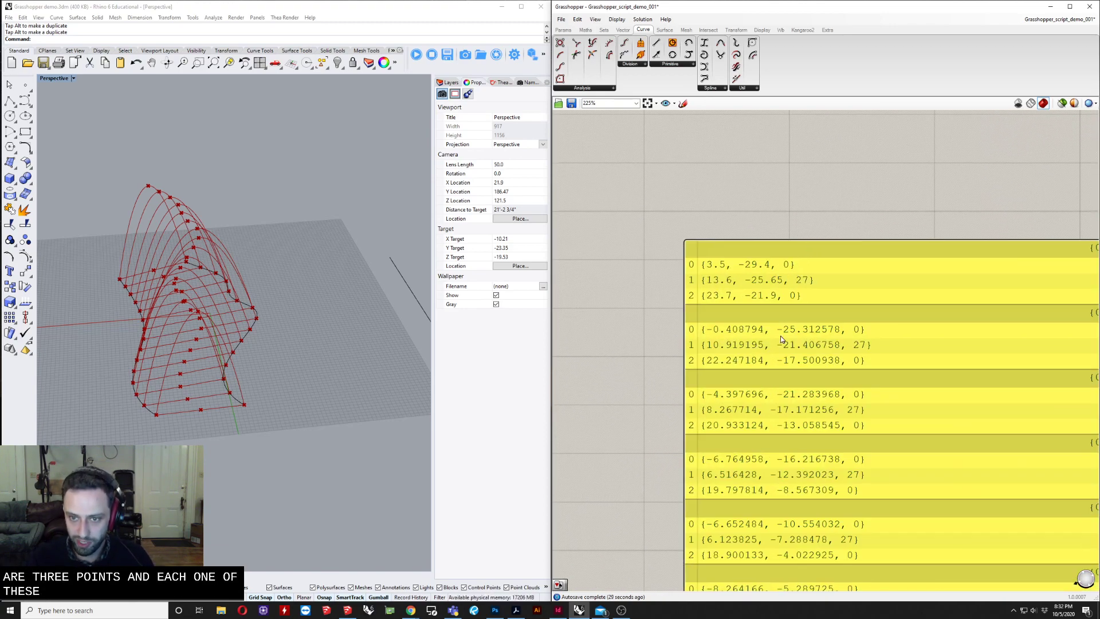
{"action": "scroll", "coordinate": [781, 335], "scroll_direction": "down", "scroll_amount": 5}
{"action": "scroll", "coordinate": [689, 425], "scroll_direction": "down", "scroll_amount": 3}
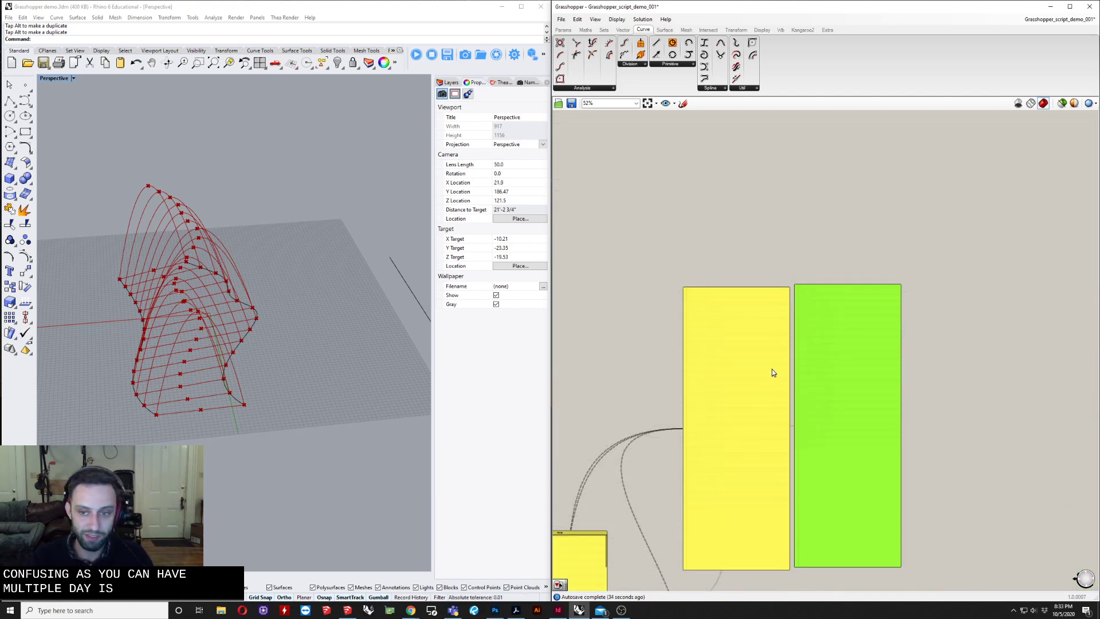
{"action": "scroll", "coordinate": [772, 369], "scroll_direction": "up", "scroll_amount": 3}
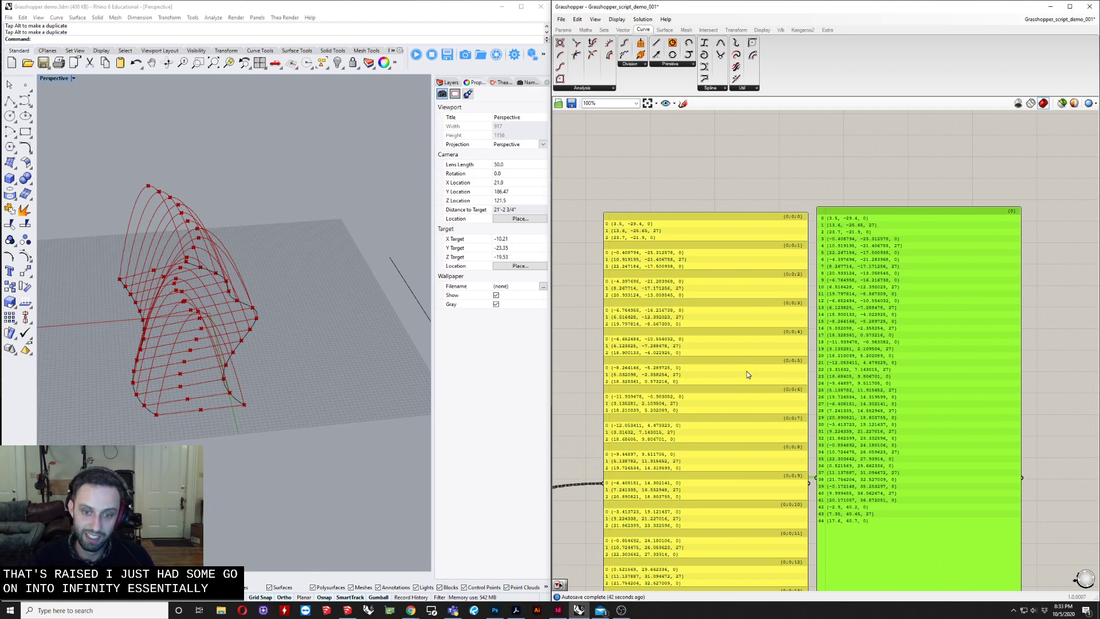
Delete both enlarged panels, the grouped one and the flattened one
{"action": "scroll", "coordinate": [807, 398], "scroll_direction": "down", "scroll_amount": 3}
{"action": "left_click_drag", "start_coordinate": [822, 264], "coordinate": [804, 401]}
{"action": "scroll", "coordinate": [798, 404], "scroll_direction": "down", "scroll_amount": 3}
{"action": "scroll", "coordinate": [738, 444], "scroll_direction": "up", "scroll_amount": 2}
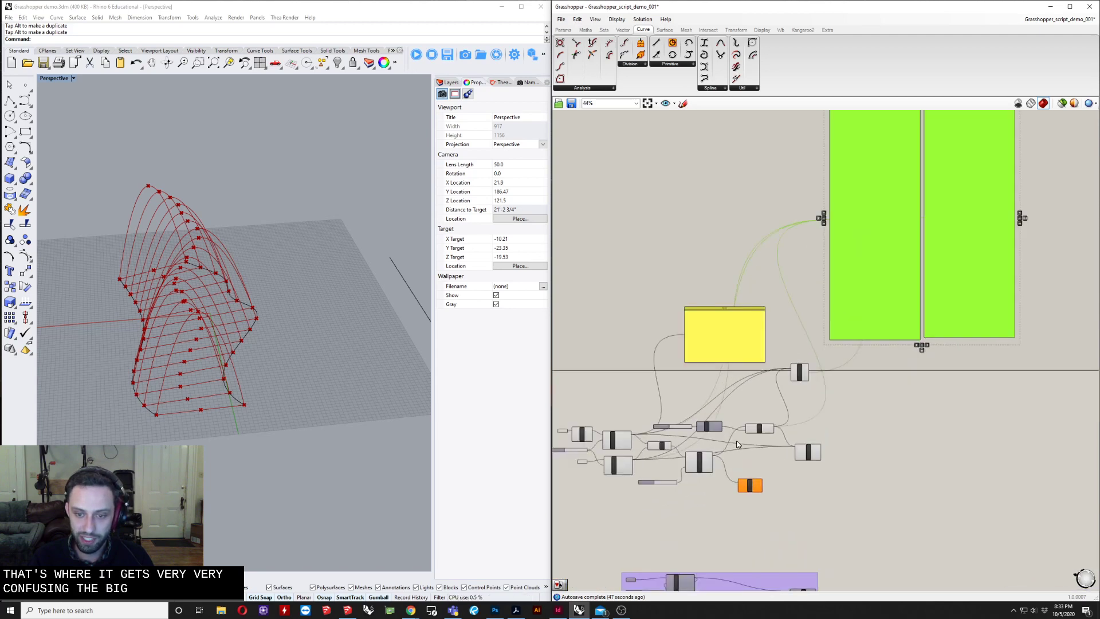
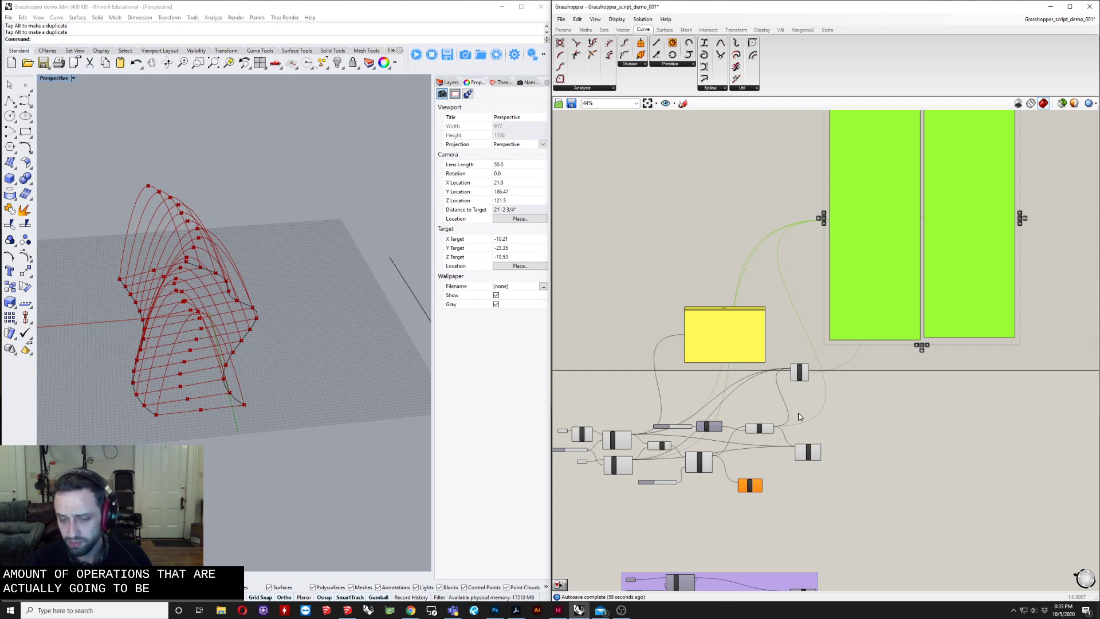
{"action": "key", "text": "Delete"}
View the arches closer in the perspective viewport and move Interpolate farther away from the other components
{"action": "scroll", "coordinate": [239, 462], "scroll_direction": "up", "scroll_amount": 5}
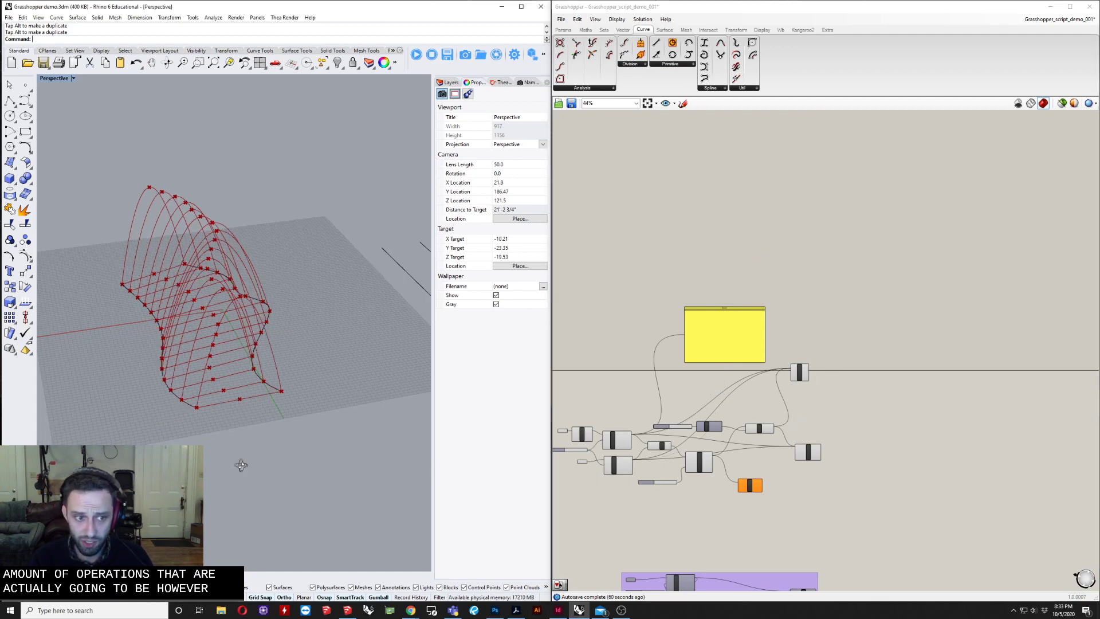
{"action": "right_click_drag", "start_coordinate": [161, 336], "coordinate": [161, 332]}
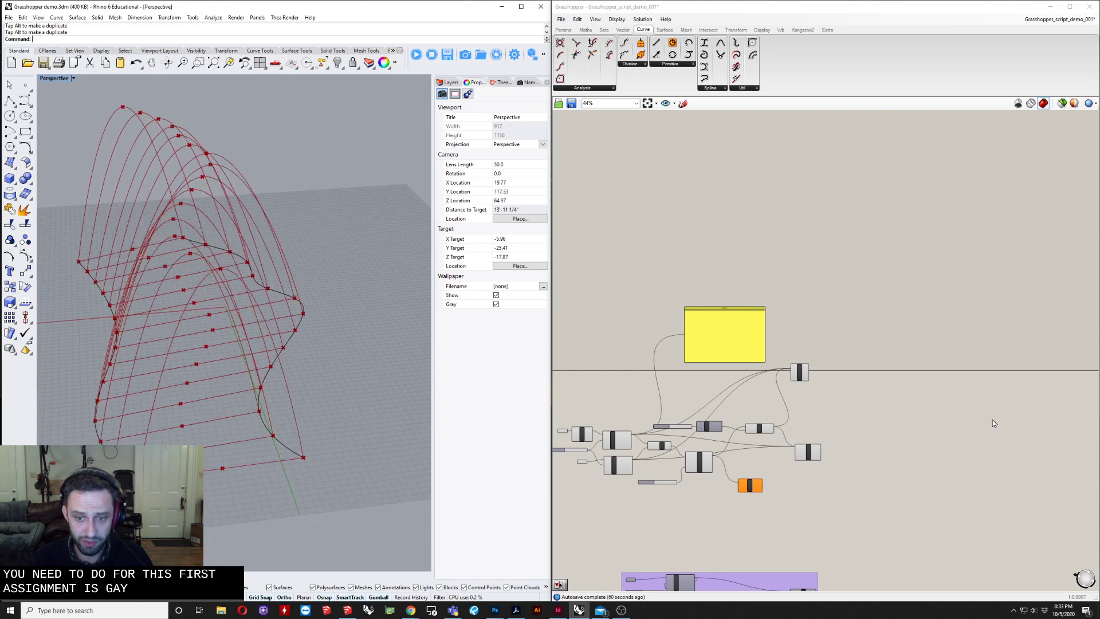
{"action": "left_click", "coordinate": [807, 452]}
{"action": "right_click_drag", "start_coordinate": [820, 461], "coordinate": [903, 455]}
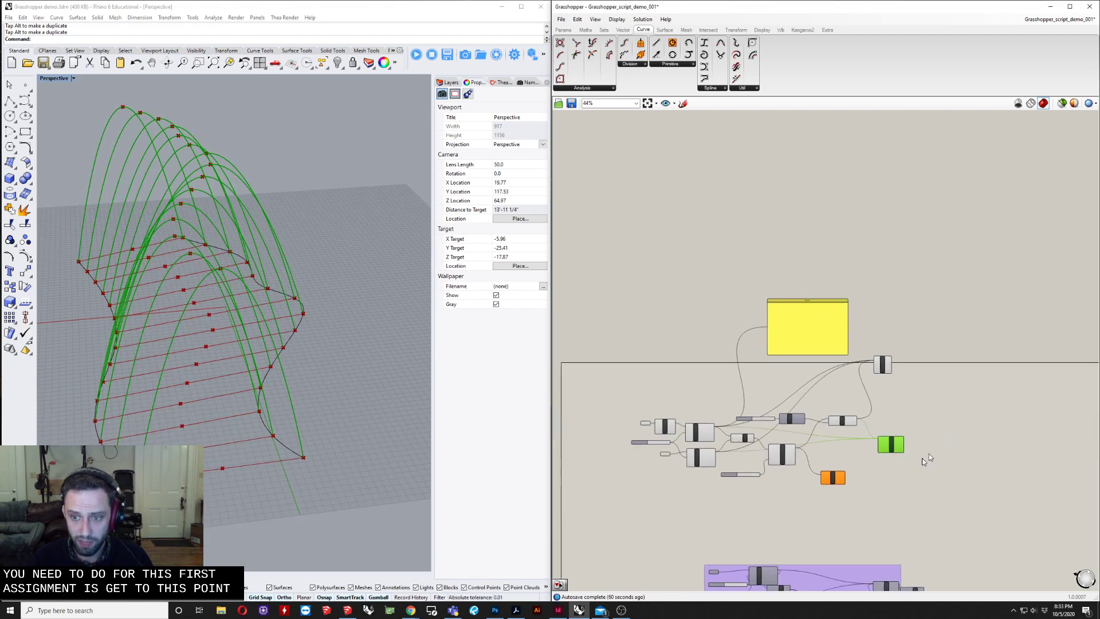
{"action": "left_click_drag", "start_coordinate": [889, 455], "coordinate": [949, 463]}
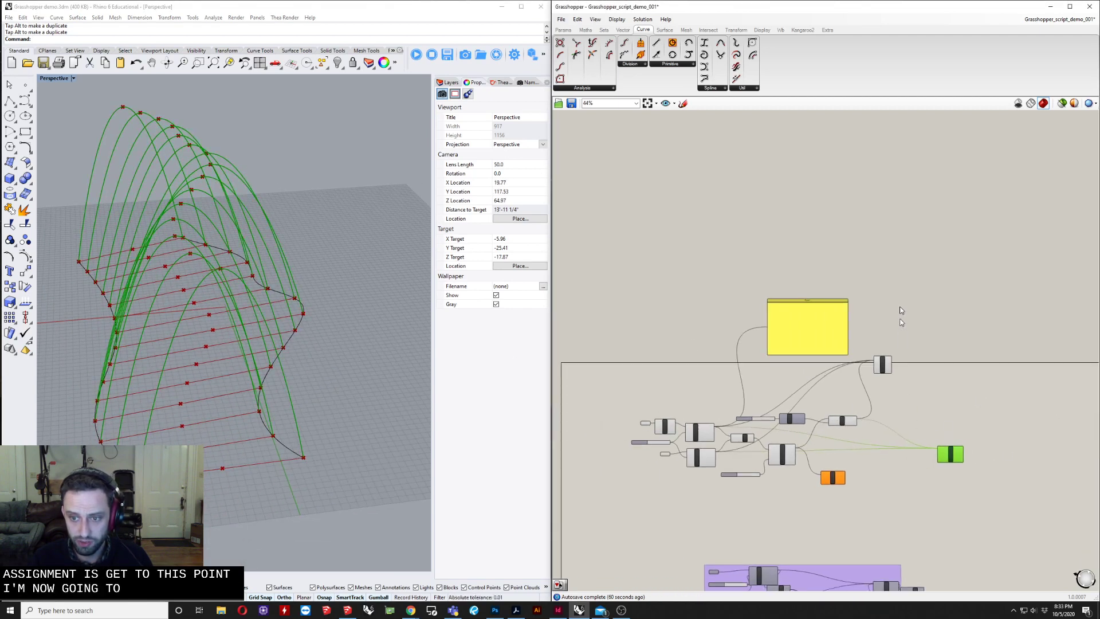
Delete the leftover Flatten Tree, PolyLine and small points panel from the script
{"action": "scroll", "coordinate": [781, 464], "scroll_direction": "up", "scroll_amount": 4}
{"action": "left_click_drag", "start_coordinate": [1058, 447], "coordinate": [948, 325]}
{"action": "key", "text": "Delete"}
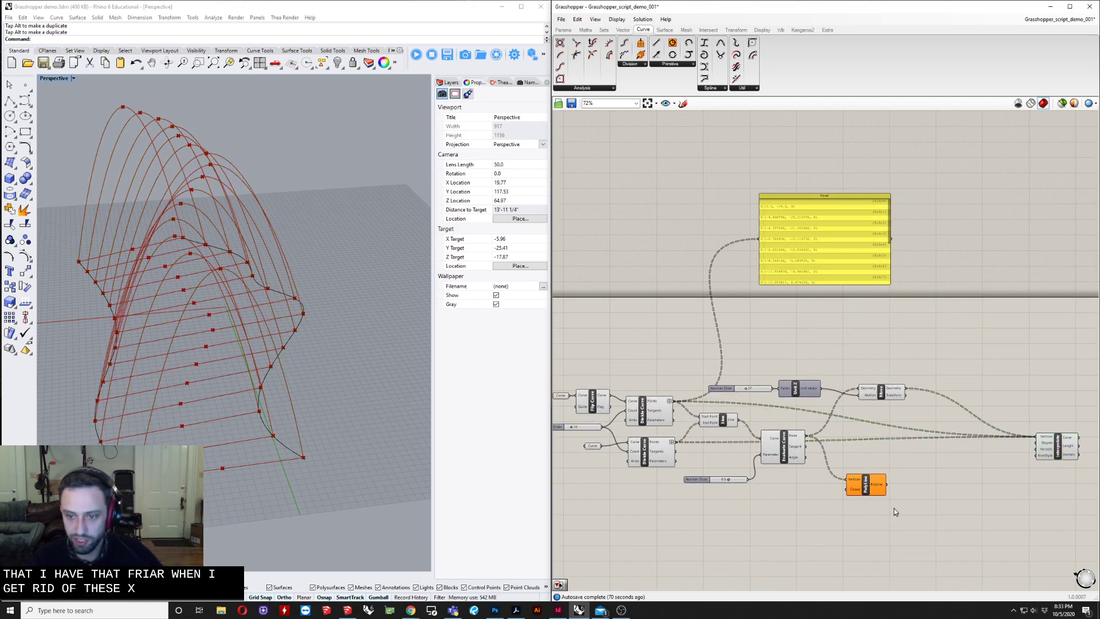
{"action": "left_click", "coordinate": [865, 486]}
{"action": "key", "text": "Delete"}
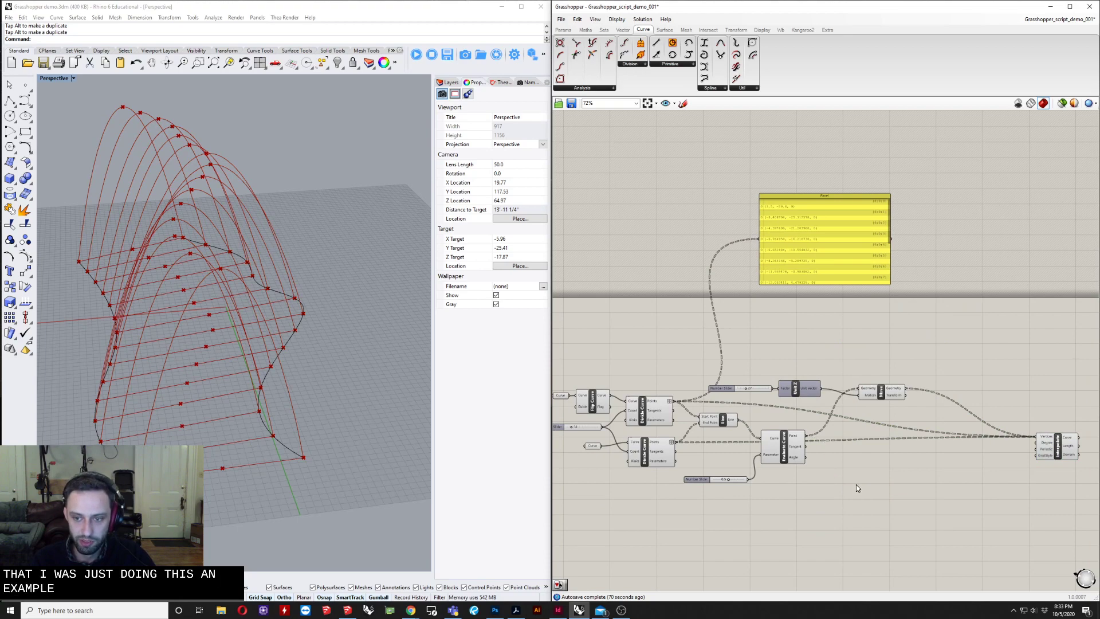
{"action": "scroll", "coordinate": [914, 404], "scroll_direction": "down", "scroll_amount": 3}
{"action": "left_click", "coordinate": [872, 304]}
{"action": "key", "text": "Delete"}
Turn off the preview of every archway script component except Interpolate
{"action": "left_click_drag", "start_coordinate": [916, 337], "coordinate": [600, 476]}
{"action": "scroll", "coordinate": [953, 429], "scroll_direction": "up", "scroll_amount": 6}
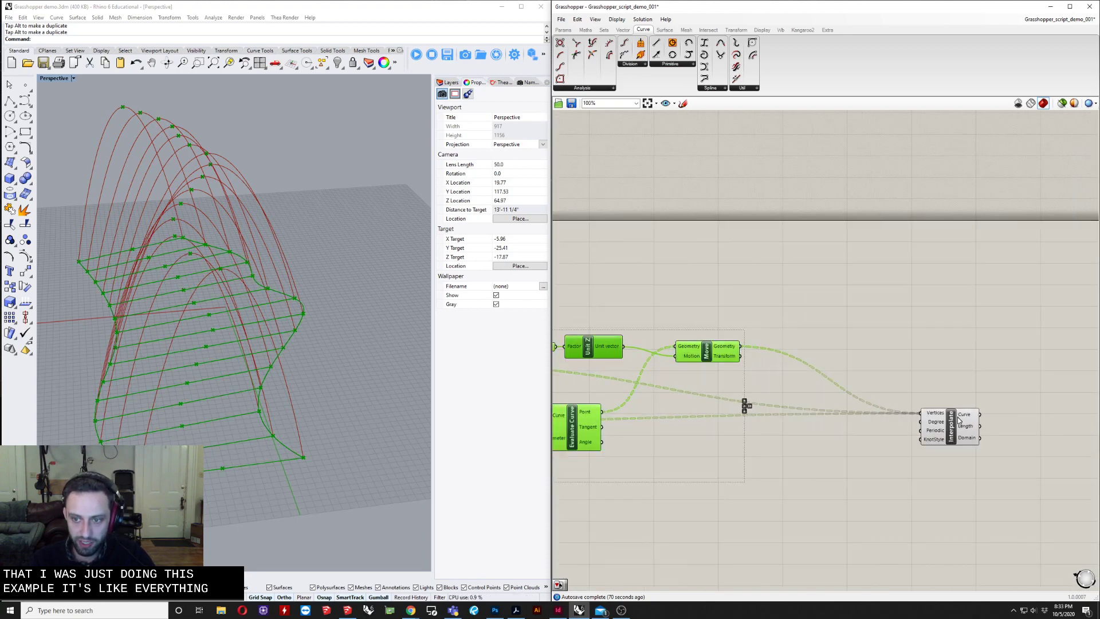
{"action": "scroll", "coordinate": [953, 429], "scroll_direction": "down", "scroll_amount": 3}
{"action": "right_click", "coordinate": [802, 292]}
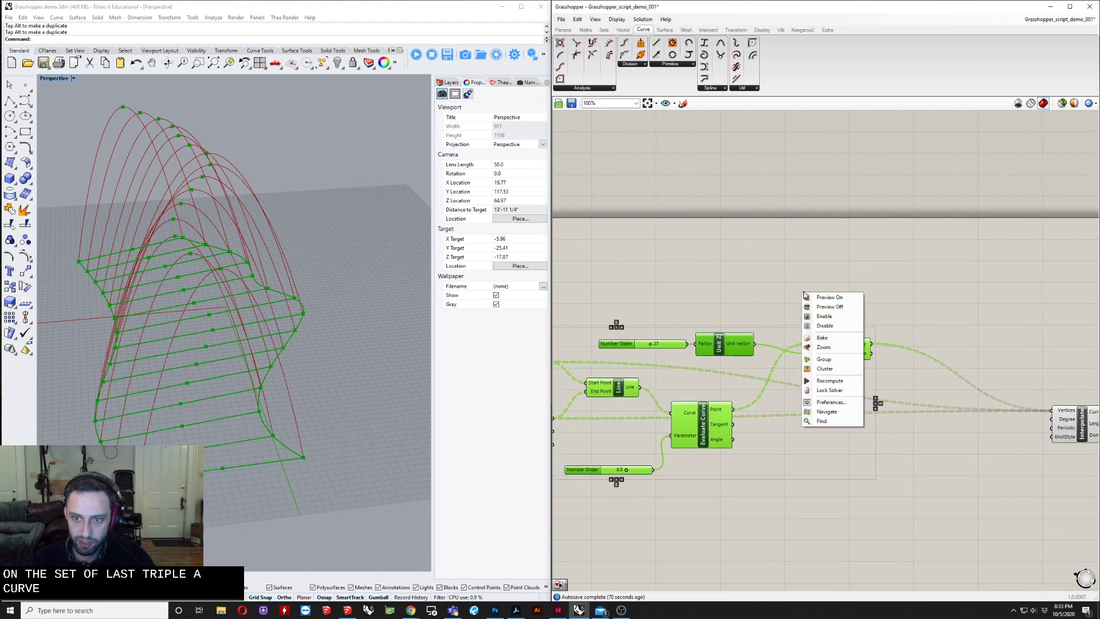
{"action": "left_click", "coordinate": [847, 310]}
Move Interpolate back closer to the Move component and clear the selection
{"action": "right_click_drag", "start_coordinate": [885, 347], "coordinate": [673, 372]}
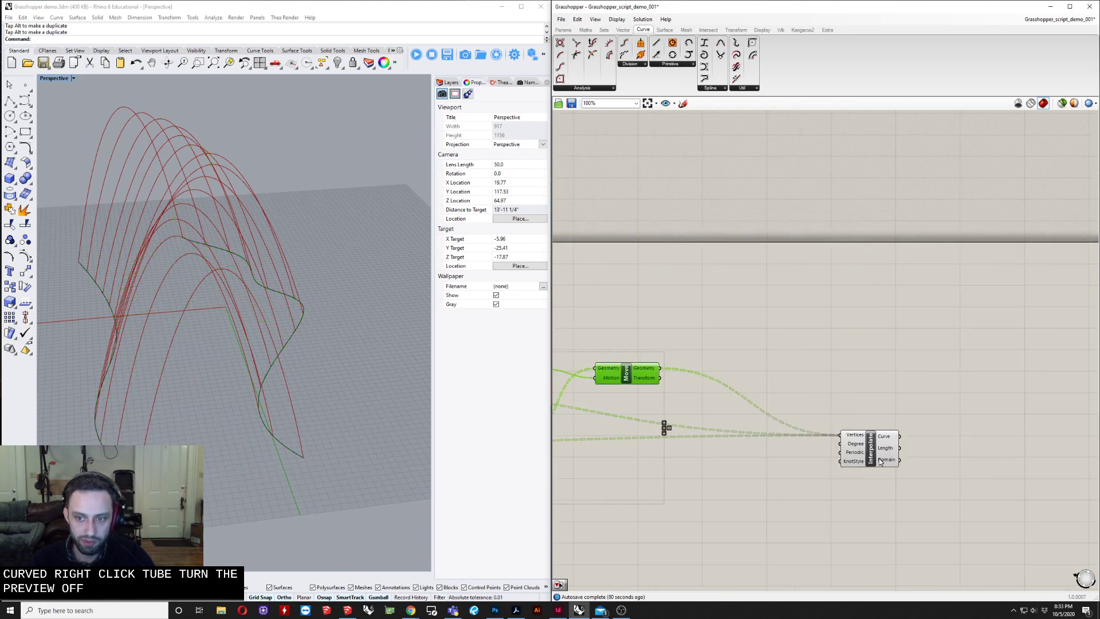
{"action": "left_click_drag", "start_coordinate": [871, 451], "coordinate": [752, 441]}
{"action": "left_click", "coordinate": [725, 397]}
{"action": "right_click_drag", "start_coordinate": [725, 398], "coordinate": [829, 380]}
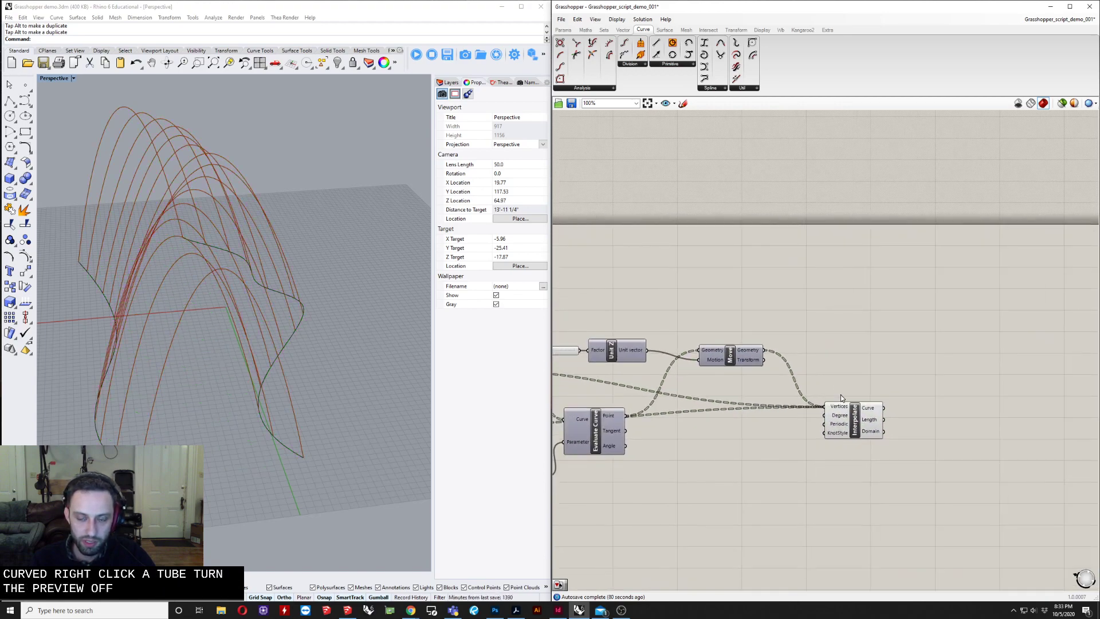
Highlight Interpolate's arches in the Rhino viewport and inspect them from a lower side angle
{"action": "left_click", "coordinate": [855, 426]}
{"action": "right_click_drag", "start_coordinate": [184, 442], "coordinate": [219, 409]}
{"action": "scroll", "coordinate": [656, 427], "scroll_direction": "down", "scroll_amount": 1}
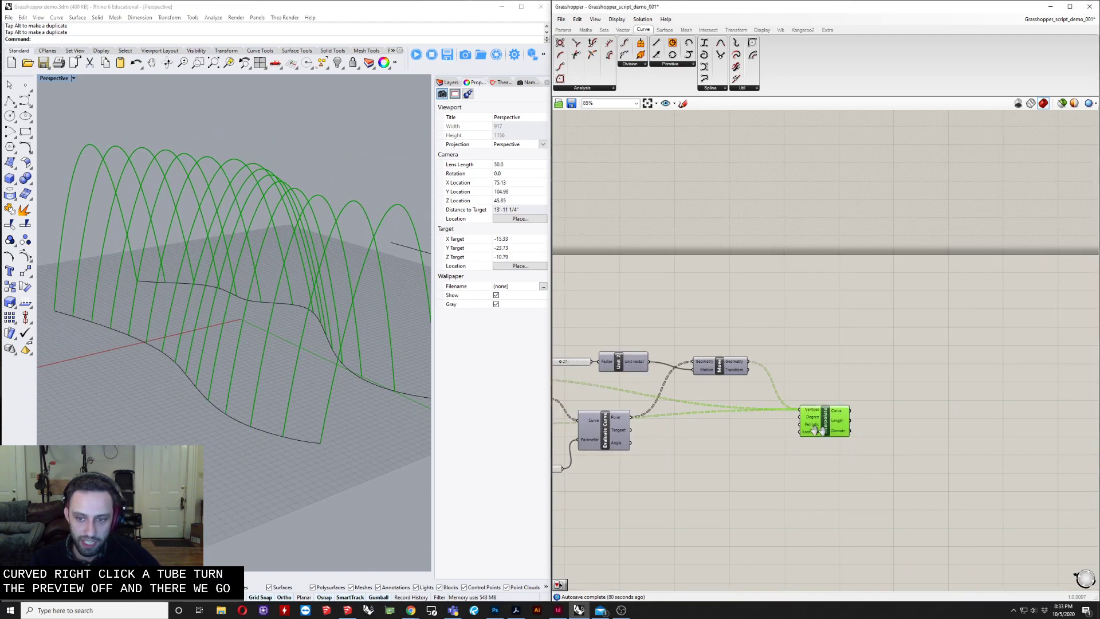
Nudge the Unit Z and Move components slightly toward the start of the script to tidy the layout, and review the component chain
{"action": "right_click_drag", "start_coordinate": [809, 433], "coordinate": [1012, 415]}
{"action": "right_click_drag", "start_coordinate": [658, 499], "coordinate": [755, 485]}
{"action": "right_click_drag", "start_coordinate": [827, 469], "coordinate": [779, 486]}
{"action": "mouse_move", "coordinate": [778, 366]}
{"action": "left_mouse_down"}
{"action": "mouse_move", "coordinate": [728, 359]}
{"action": "mouse_move", "coordinate": [764, 366]}
{"action": "left_mouse_up"}
{"action": "left_click_drag", "start_coordinate": [864, 375], "coordinate": [861, 372]}
{"action": "right_click_drag", "start_coordinate": [860, 372], "coordinate": [935, 354]}
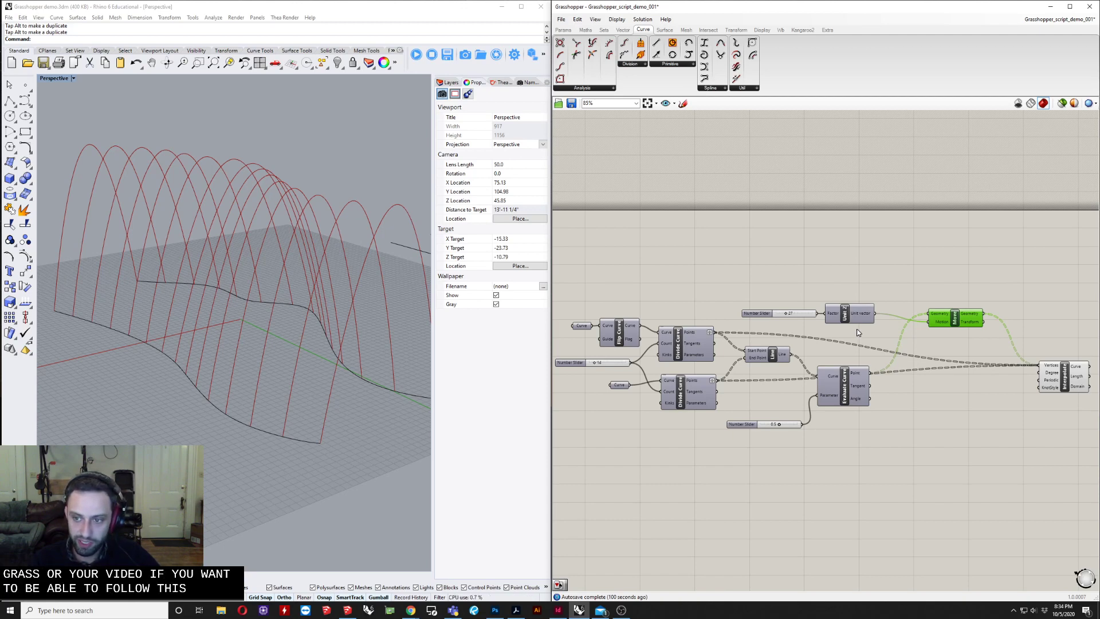
{"action": "right_click_drag", "start_coordinate": [1001, 394], "coordinate": [965, 399]}
{"action": "scroll", "coordinate": [708, 367], "scroll_direction": "up", "scroll_amount": 5}
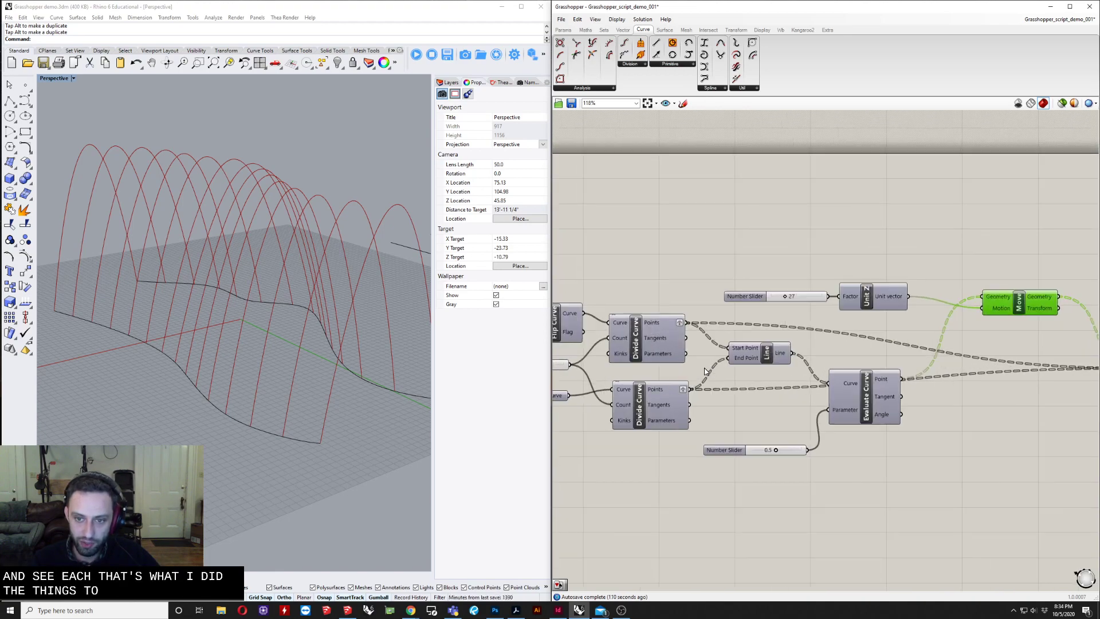
Set the shared division count of both Divide Curve components to 26 and the Evaluate Curve parameter to 0.4
{"action": "scroll", "coordinate": [789, 425], "scroll_direction": "up", "scroll_amount": 1}
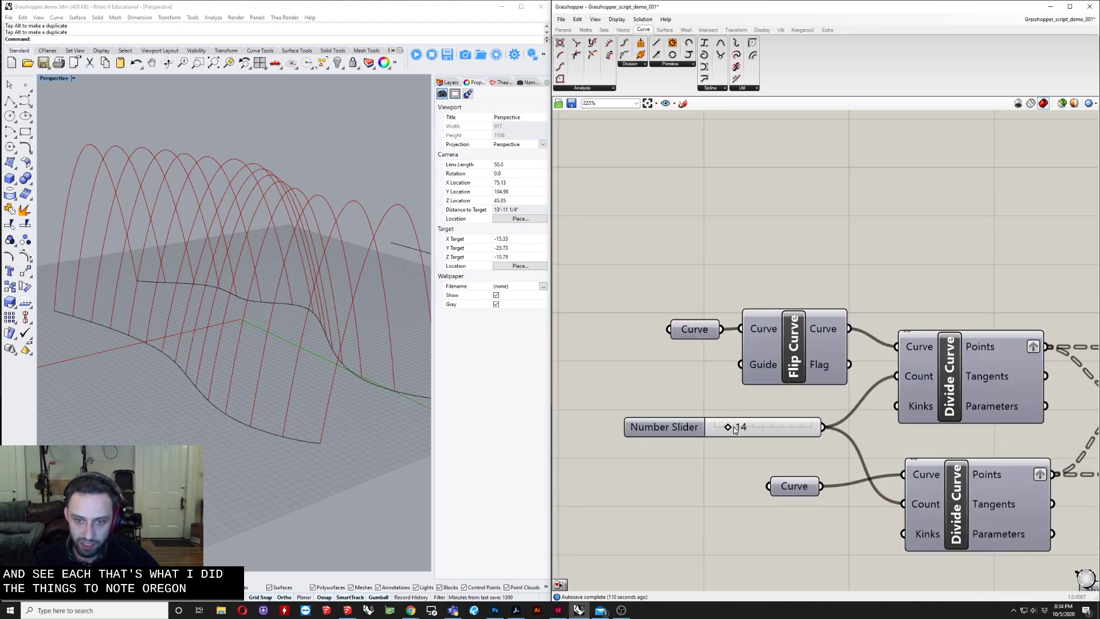
{"action": "left_click_drag", "start_coordinate": [730, 427], "coordinate": [742, 429]}
{"action": "right_click_drag", "start_coordinate": [865, 419], "coordinate": [702, 343]}
{"action": "right_click_drag", "start_coordinate": [903, 482], "coordinate": [734, 470]}
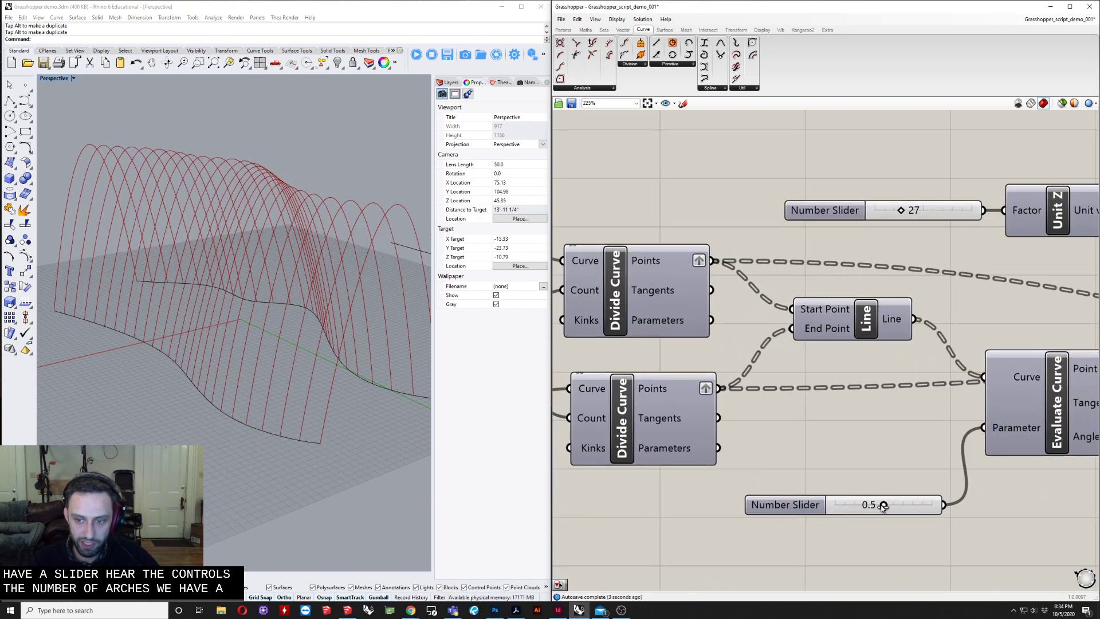
{"action": "mouse_move", "coordinate": [882, 506]}
{"action": "left_mouse_down"}
{"action": "mouse_move", "coordinate": [902, 507]}
{"action": "mouse_move", "coordinate": [857, 507]}
{"action": "mouse_move", "coordinate": [873, 506]}
{"action": "left_mouse_up"}
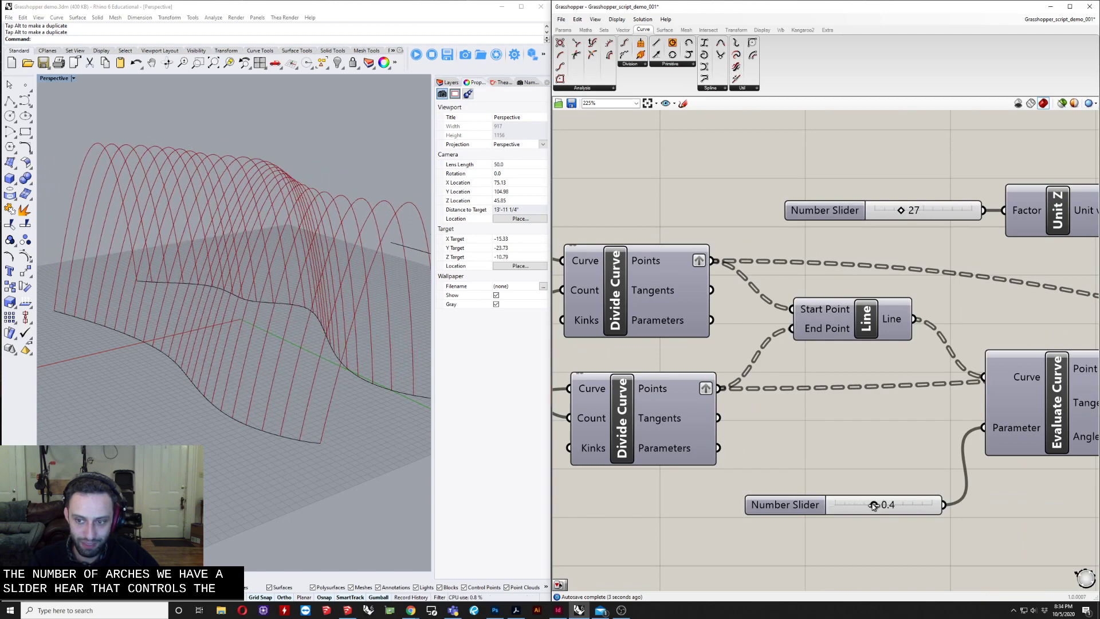
Preview only selected components, showing the Line output and the Evaluate Curve points with their parameter set to 0.2
{"action": "left_click", "coordinate": [843, 317]}
{"action": "right_click_drag", "start_coordinate": [844, 317], "coordinate": [733, 322]}
{"action": "left_click", "coordinate": [1061, 103]}
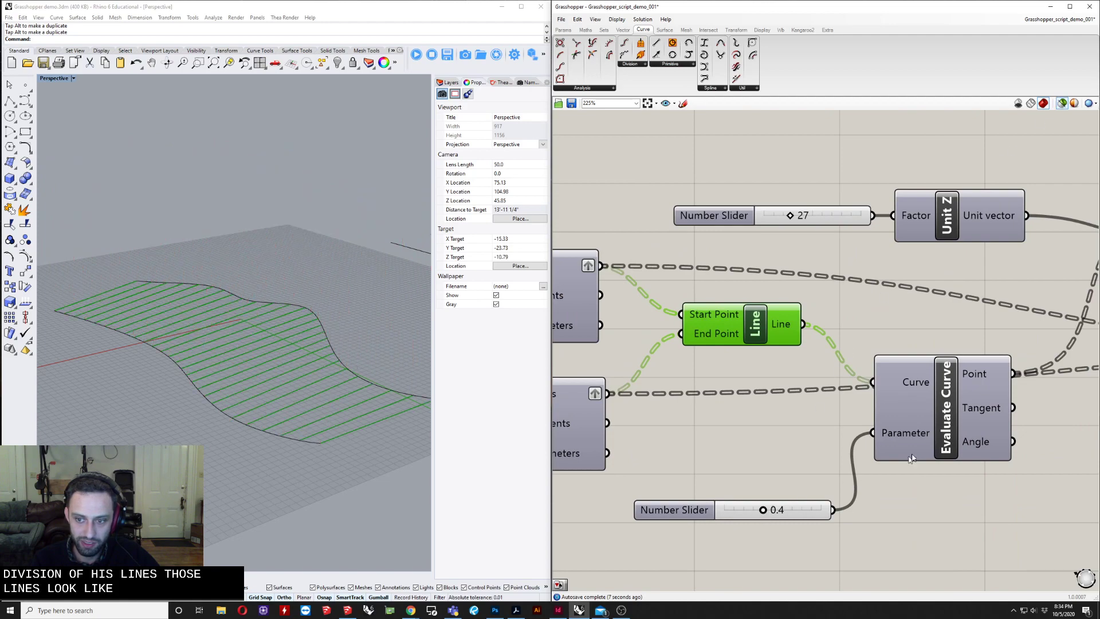
{"action": "left_click", "coordinate": [920, 414]}
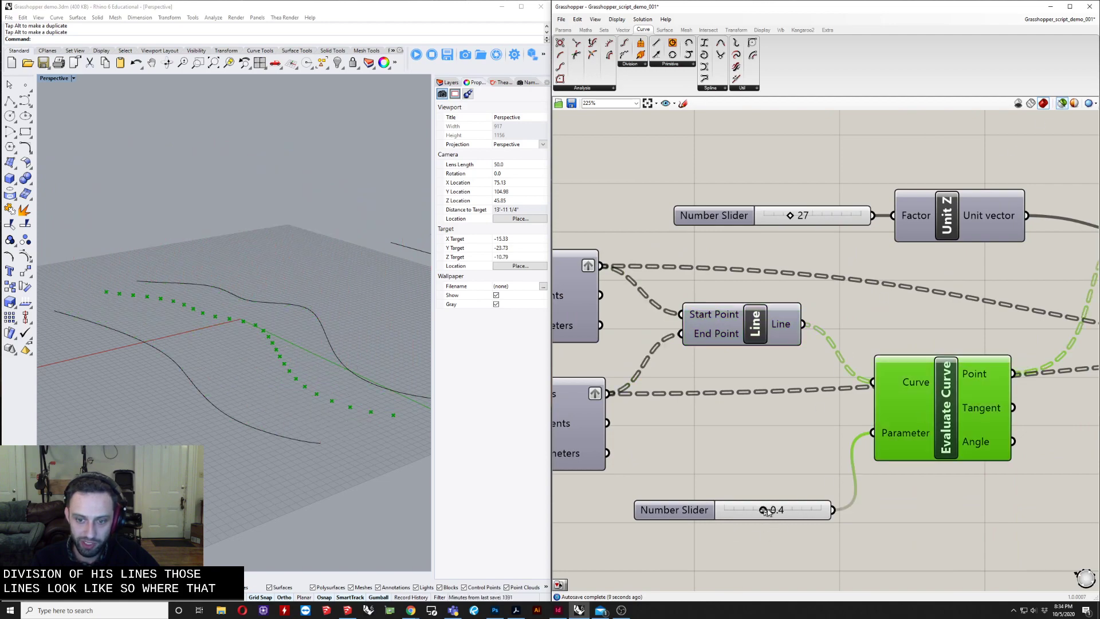
{"action": "mouse_move", "coordinate": [767, 511]}
{"action": "left_mouse_down"}
{"action": "mouse_move", "coordinate": [800, 511]}
{"action": "mouse_move", "coordinate": [745, 510]}
{"action": "left_mouse_up"}
Give the Evaluate Curve parameter slider three decimal digits and set its value to 0.385
{"action": "mouse_move", "coordinate": [763, 482]}
{"action": "right_mouse_down"}
{"action": "mouse_move", "coordinate": [606, 473]}
{"action": "mouse_move", "coordinate": [751, 485]}
{"action": "right_mouse_up"}
{"action": "scroll", "coordinate": [689, 502], "scroll_direction": "up", "scroll_amount": 3}
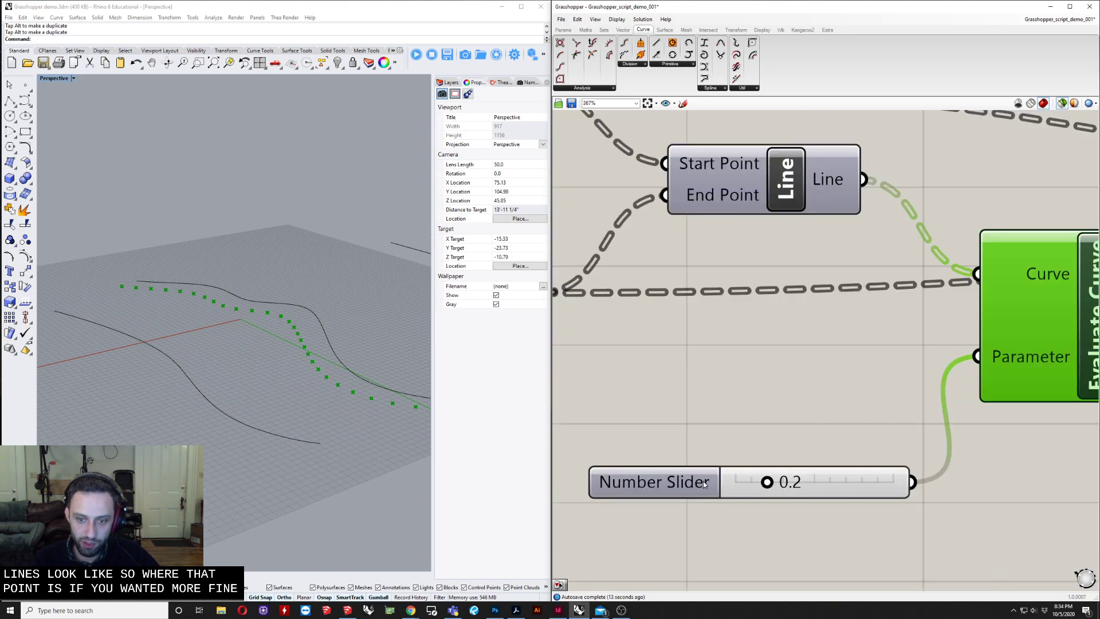
{"action": "right_click", "coordinate": [704, 483]}
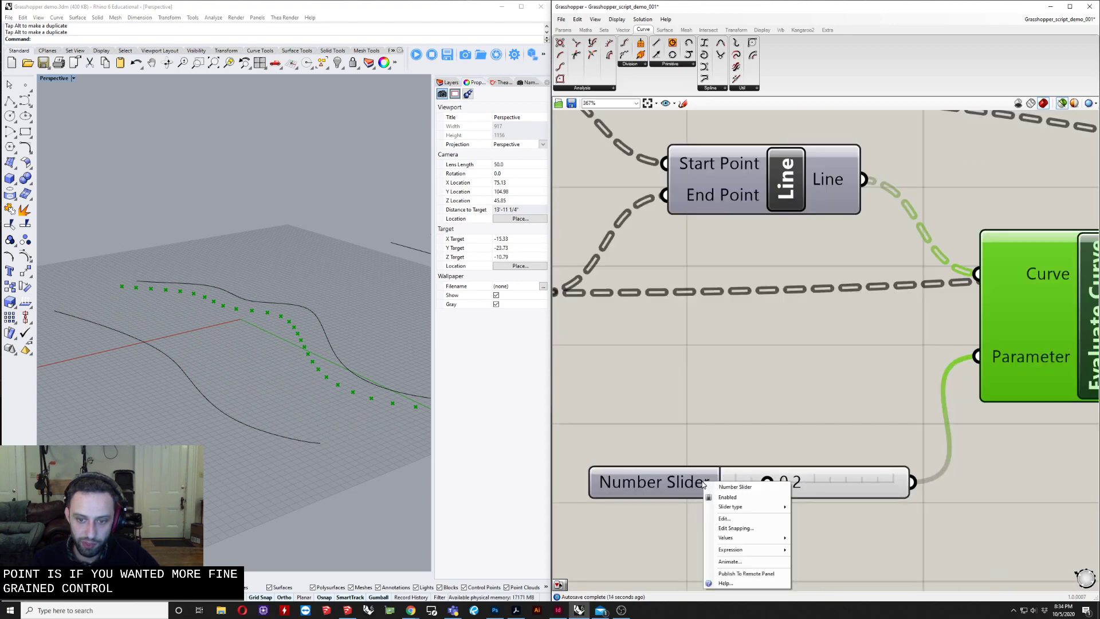
{"action": "left_click", "coordinate": [723, 519]}
{"action": "left_click_drag", "start_coordinate": [719, 423], "coordinate": [752, 286]}
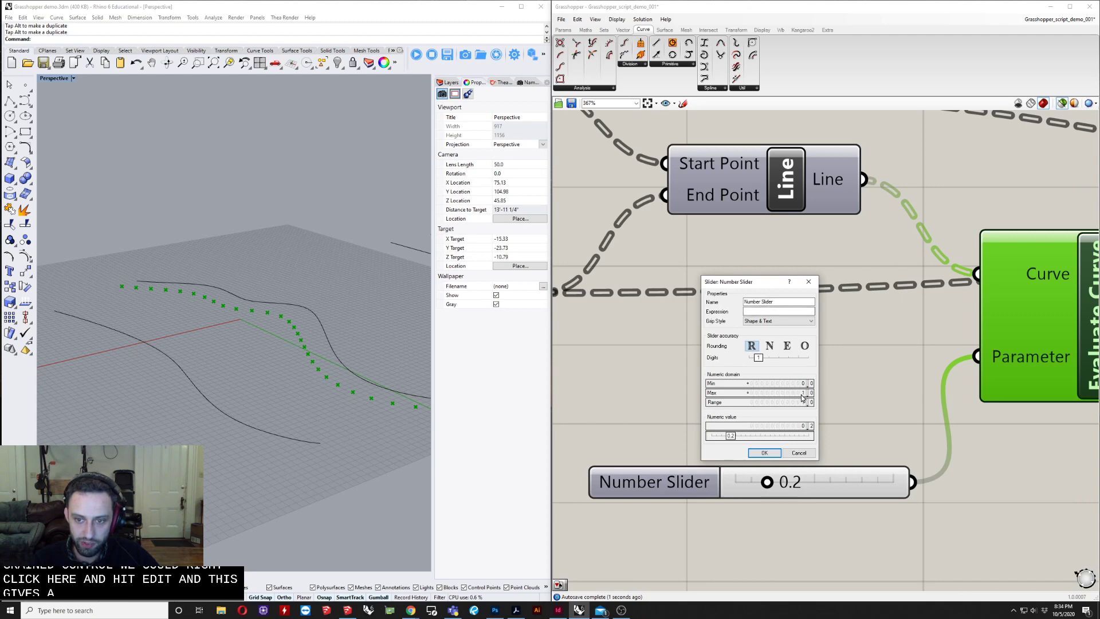
{"action": "left_click", "coordinate": [762, 360]}
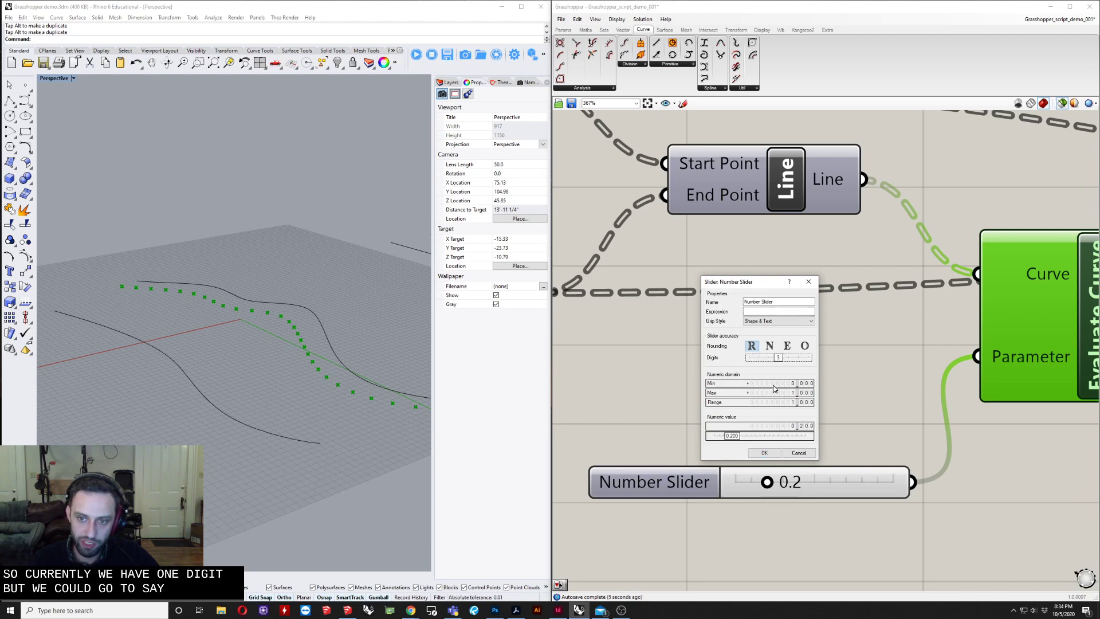
{"action": "left_click", "coordinate": [773, 455]}
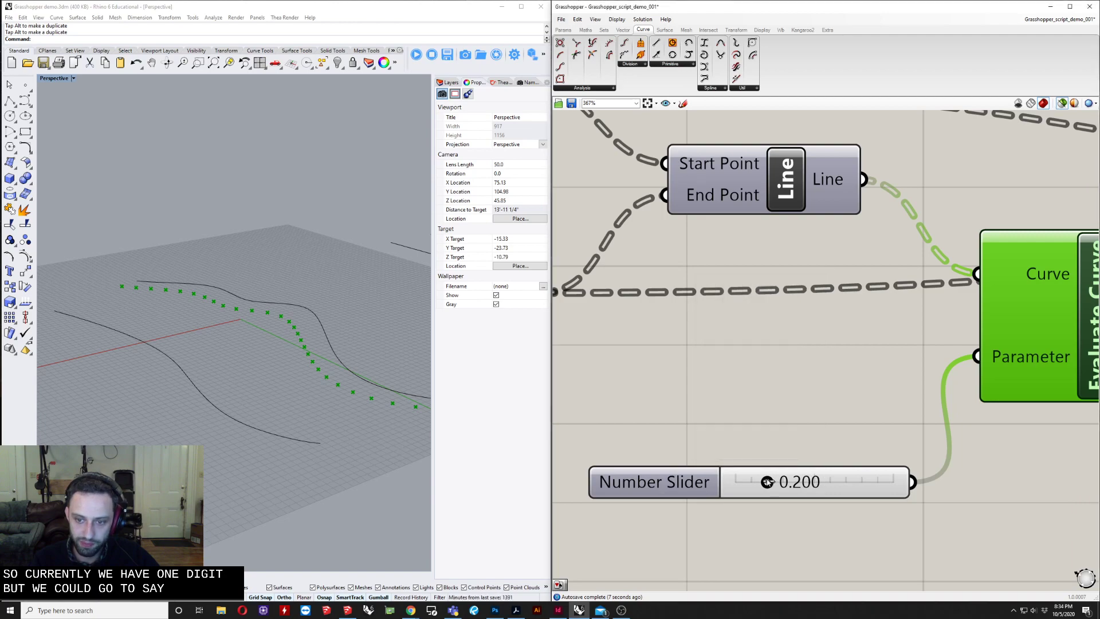
{"action": "left_click_drag", "start_coordinate": [874, 483], "coordinate": [725, 485]}
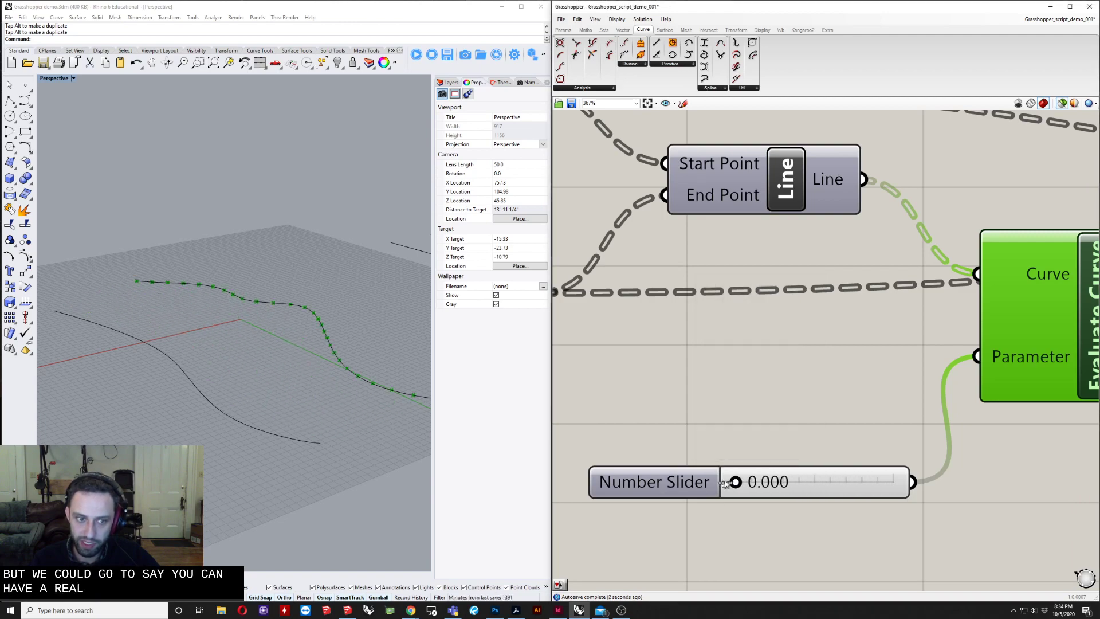
{"action": "left_click_drag", "start_coordinate": [853, 483], "coordinate": [800, 483]}
Show the raised points of the Move component and set the Unit Z factor to 32
{"action": "right_click_drag", "start_coordinate": [864, 380], "coordinate": [678, 442]}
{"action": "scroll", "coordinate": [682, 445], "scroll_direction": "down", "scroll_amount": 4}
{"action": "scroll", "coordinate": [702, 449], "scroll_direction": "down", "scroll_amount": 2}
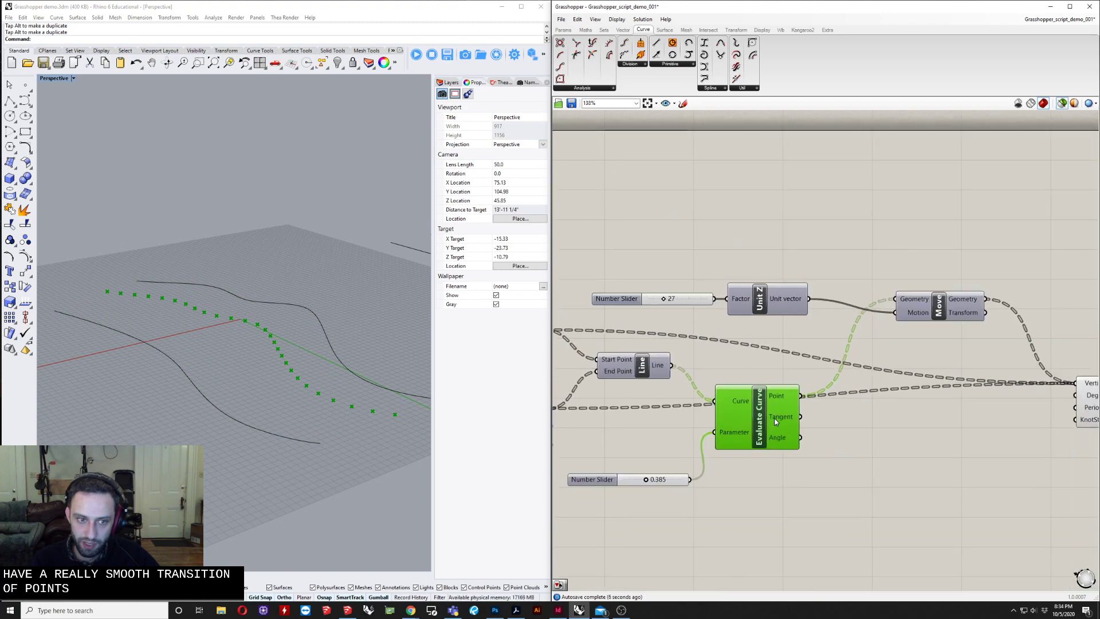
{"action": "left_click", "coordinate": [927, 303]}
{"action": "right_click_drag", "start_coordinate": [901, 350], "coordinate": [848, 356]}
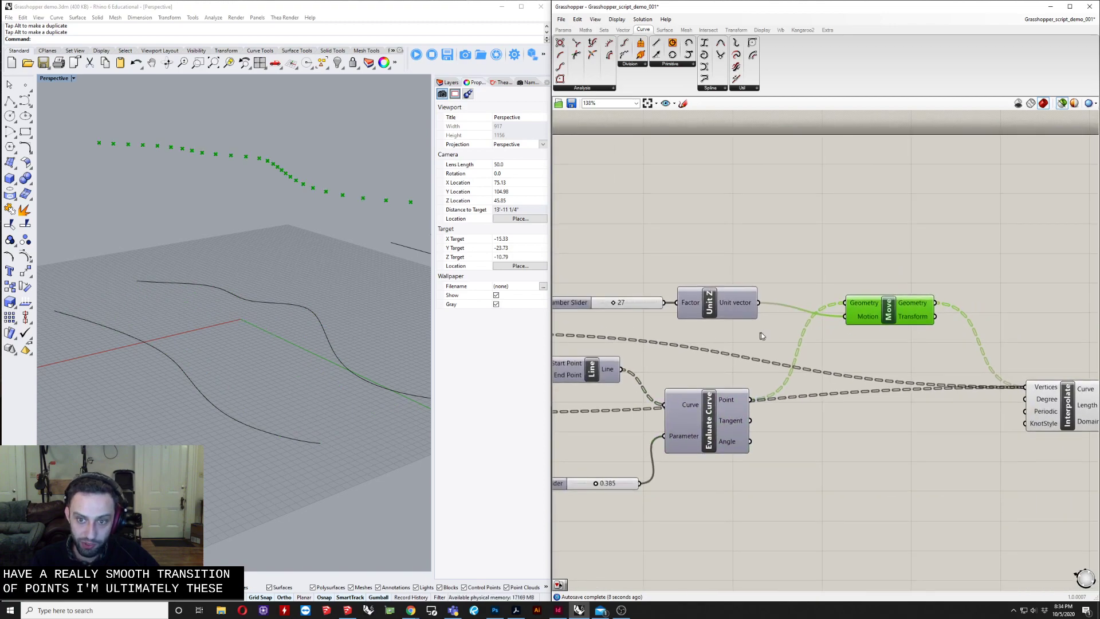
{"action": "right_click_drag", "start_coordinate": [759, 334], "coordinate": [835, 341]}
{"action": "scroll", "coordinate": [679, 313], "scroll_direction": "up", "scroll_amount": 4}
{"action": "left_click_drag", "start_coordinate": [686, 311], "coordinate": [689, 311]}
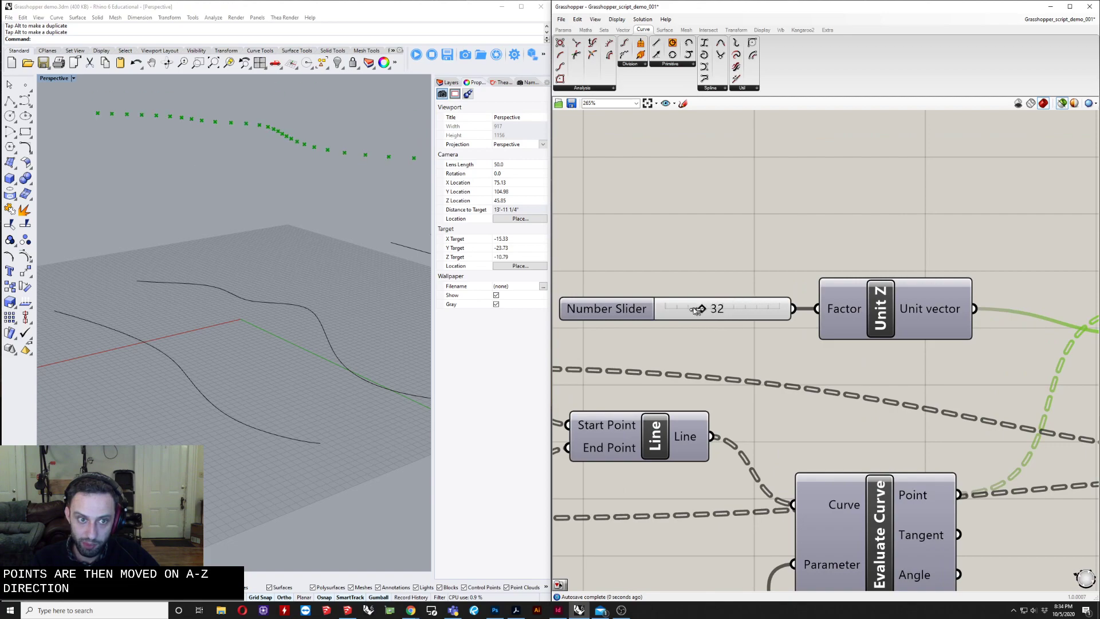
Show the arches of the Interpolate component and set the Unit Z factor to 21
{"action": "scroll", "coordinate": [666, 313], "scroll_direction": "down", "scroll_amount": 5}
{"action": "mouse_move", "coordinate": [771, 326]}
{"action": "right_mouse_down"}
{"action": "mouse_move", "coordinate": [688, 330]}
{"action": "mouse_move", "coordinate": [753, 317]}
{"action": "right_mouse_up"}
{"action": "left_click", "coordinate": [966, 402]}
{"action": "mouse_move", "coordinate": [655, 315]}
{"action": "left_mouse_down"}
{"action": "mouse_move", "coordinate": [676, 311]}
{"action": "mouse_move", "coordinate": [667, 313]}
{"action": "left_mouse_up"}
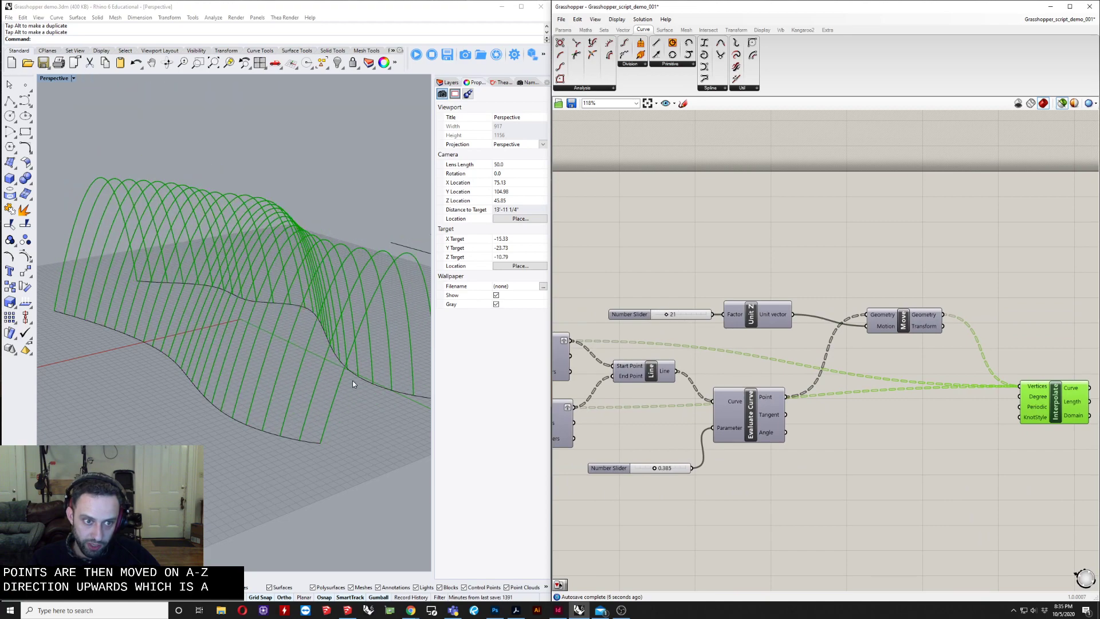
Select control points on the front base curve in Rhino and move them to reshape the archway, then clear the selection
{"action": "left_click", "coordinate": [212, 405]}
{"action": "right_click_drag", "start_coordinate": [200, 430], "coordinate": [228, 400]}
{"action": "left_click", "coordinate": [245, 405]}
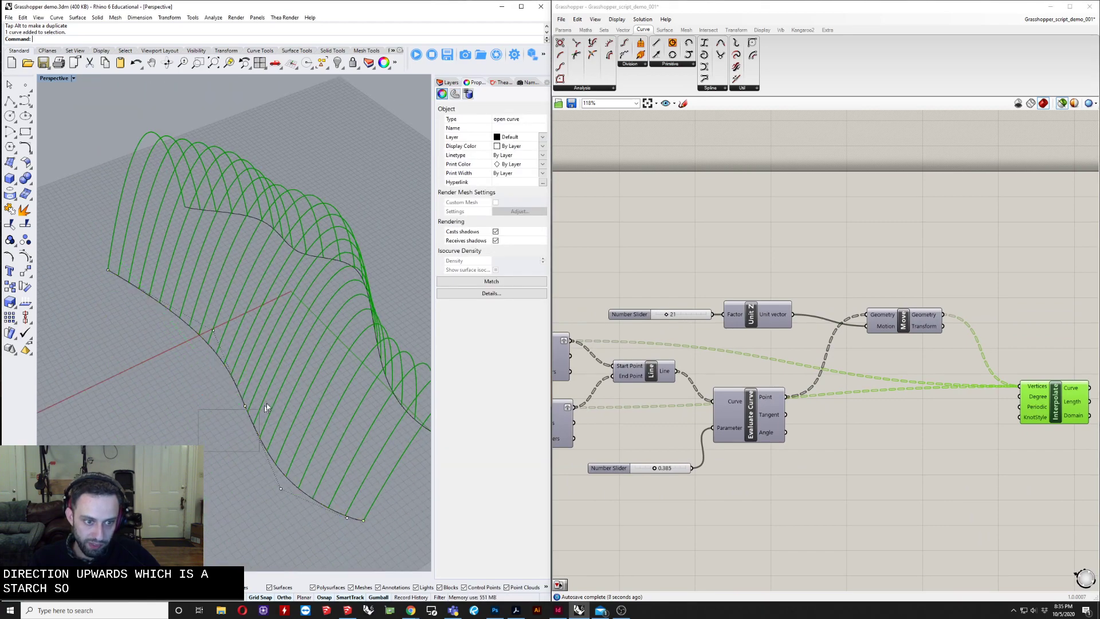
{"action": "left_click_drag", "start_coordinate": [237, 427], "coordinate": [324, 278]}
{"action": "right_click_drag", "start_coordinate": [324, 278], "coordinate": [169, 301]}
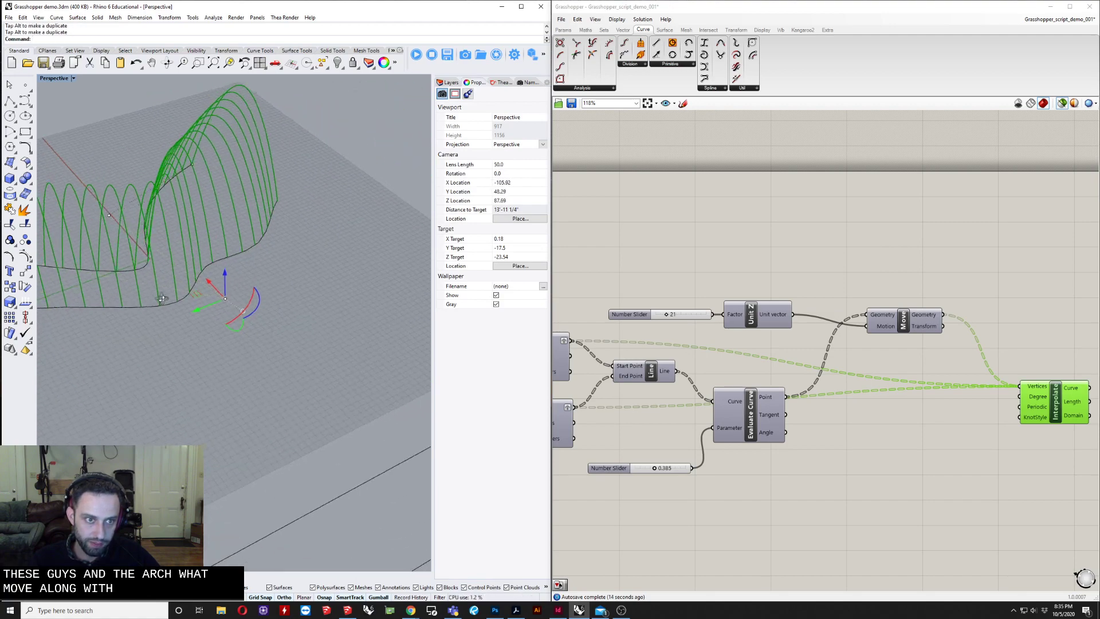
{"action": "left_click", "coordinate": [311, 291]}
Review the reshaped archway from farther away in Rhino and examine the complete archway definition in Grasshopper
{"action": "scroll", "coordinate": [310, 291], "scroll_direction": "down", "scroll_amount": 8}
{"action": "right_click_drag", "start_coordinate": [287, 313], "coordinate": [260, 408]}
{"action": "scroll", "coordinate": [848, 260], "scroll_direction": "down", "scroll_amount": 5}
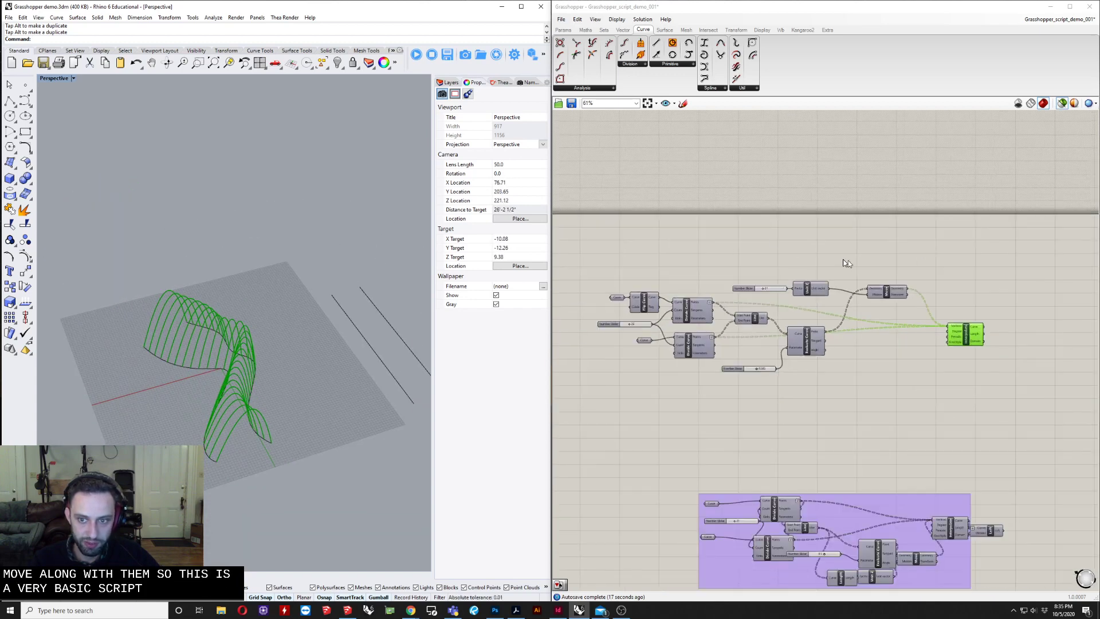
{"action": "scroll", "coordinate": [820, 262], "scroll_direction": "up", "scroll_amount": 3}
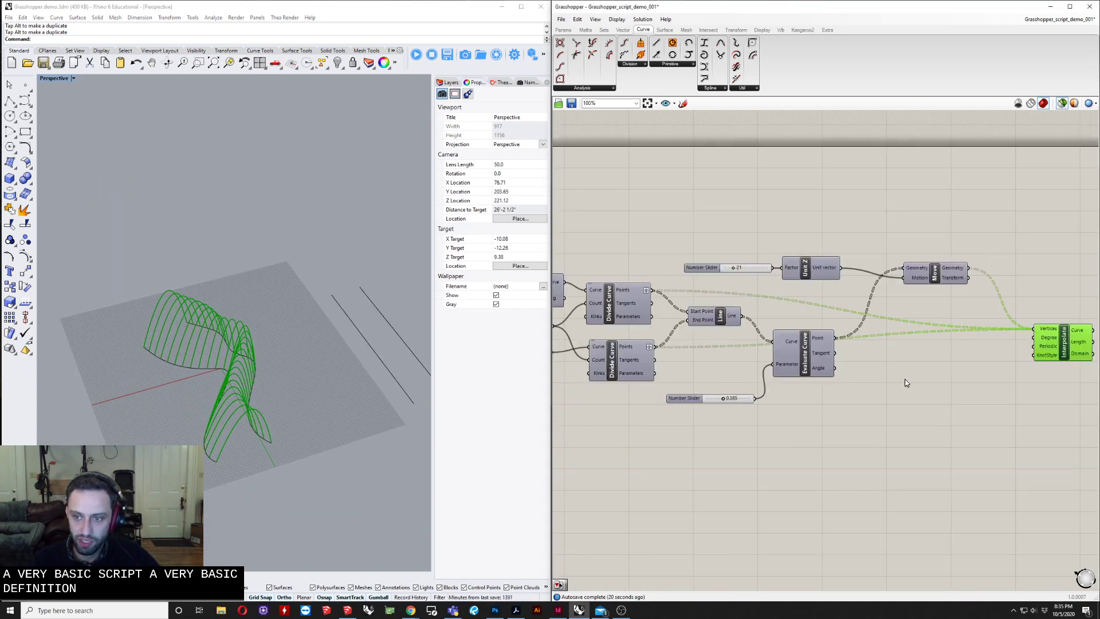
{"action": "right_click_drag", "start_coordinate": [900, 414], "coordinate": [893, 426]}
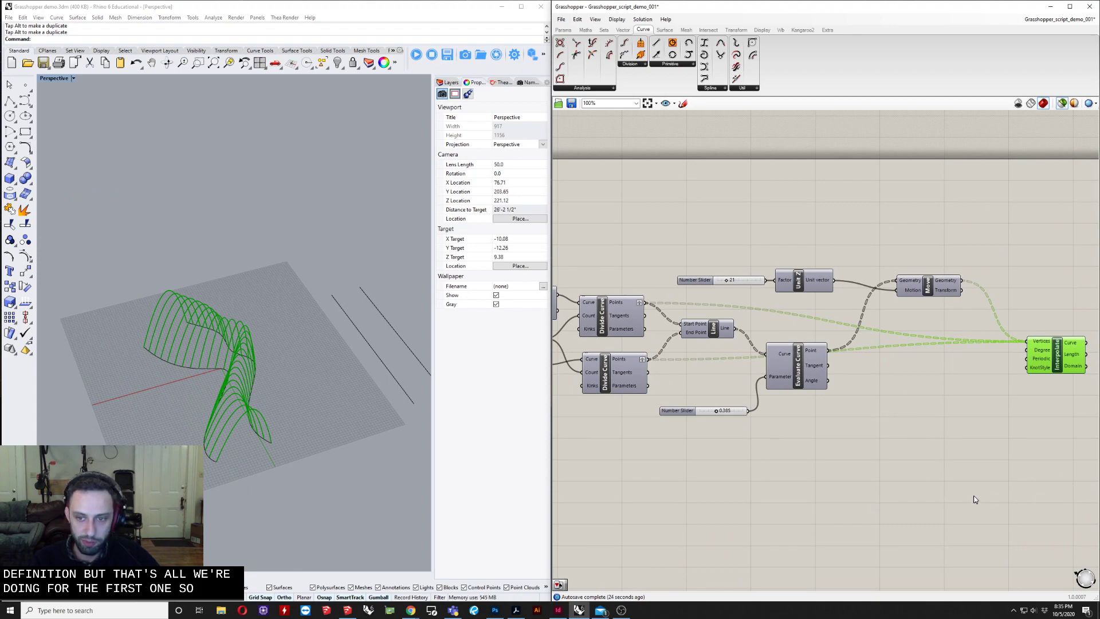
{"action": "scroll", "coordinate": [976, 499], "scroll_direction": "down", "scroll_amount": 3}
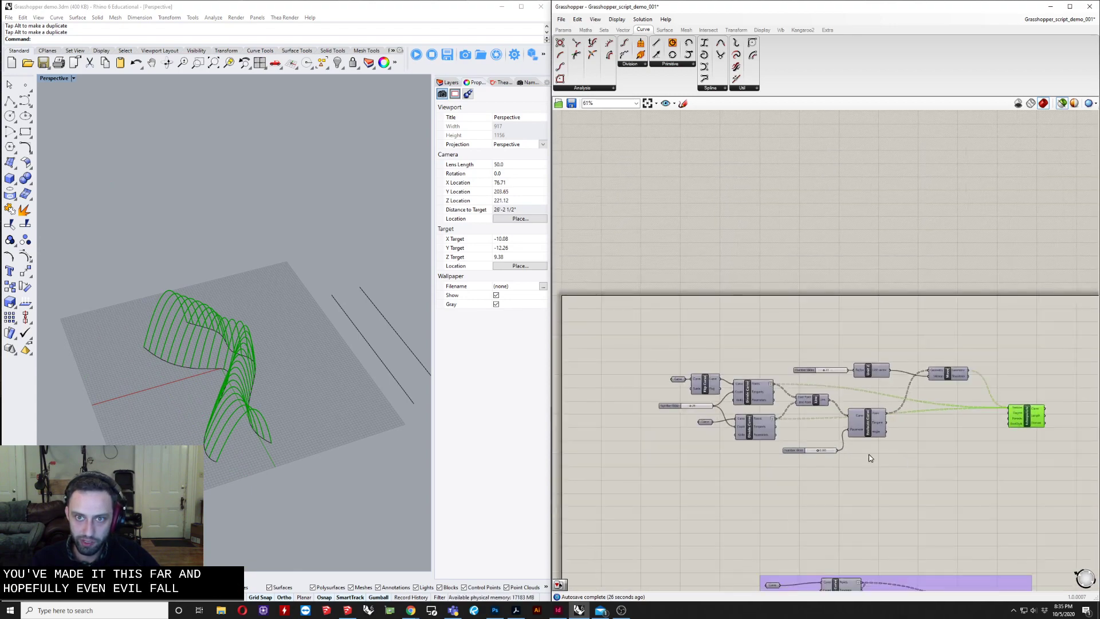
{"action": "right_click_drag", "start_coordinate": [891, 457], "coordinate": [943, 435]}
{"action": "scroll", "coordinate": [862, 486], "scroll_direction": "up", "scroll_amount": 3}
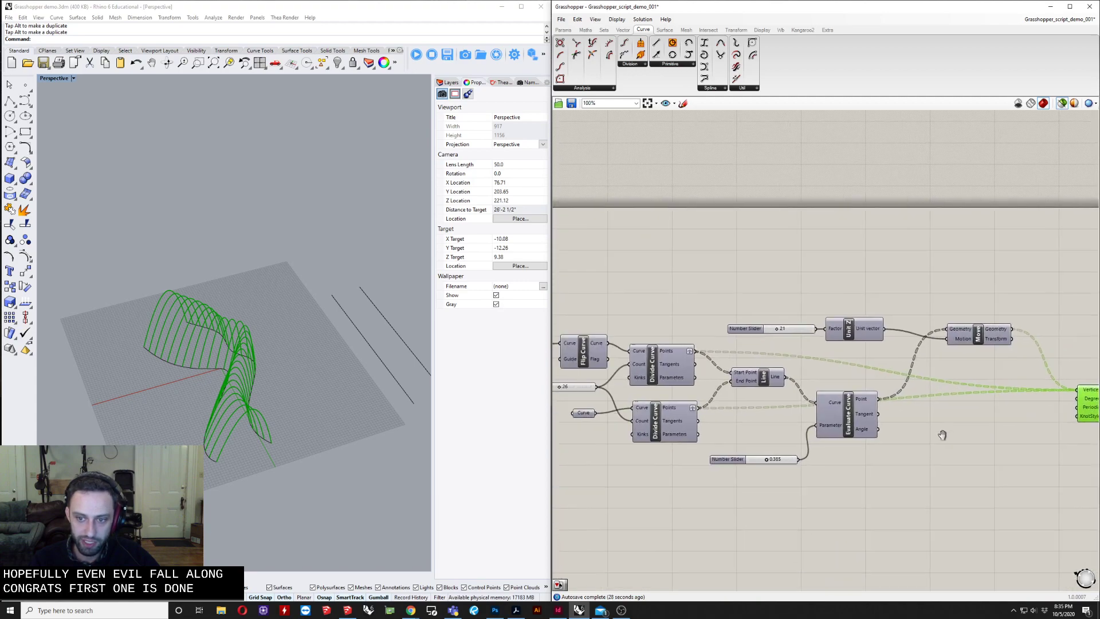
Move Interpolate closer to the Move component so the entire archway definition fits compactly on the canvas
{"action": "scroll", "coordinate": [943, 435], "scroll_direction": "down", "scroll_amount": 3}
{"action": "scroll", "coordinate": [944, 435], "scroll_direction": "up", "scroll_amount": 1}
{"action": "right_click_drag", "start_coordinate": [885, 413], "coordinate": [854, 424]}
{"action": "scroll", "coordinate": [944, 435], "scroll_direction": "up", "scroll_amount": 1}
{"action": "scroll", "coordinate": [863, 400], "scroll_direction": "down", "scroll_amount": 1}
{"action": "scroll", "coordinate": [854, 423], "scroll_direction": "up", "scroll_amount": 1}
{"action": "left_click_drag", "start_coordinate": [1068, 432], "coordinate": [1030, 420]}
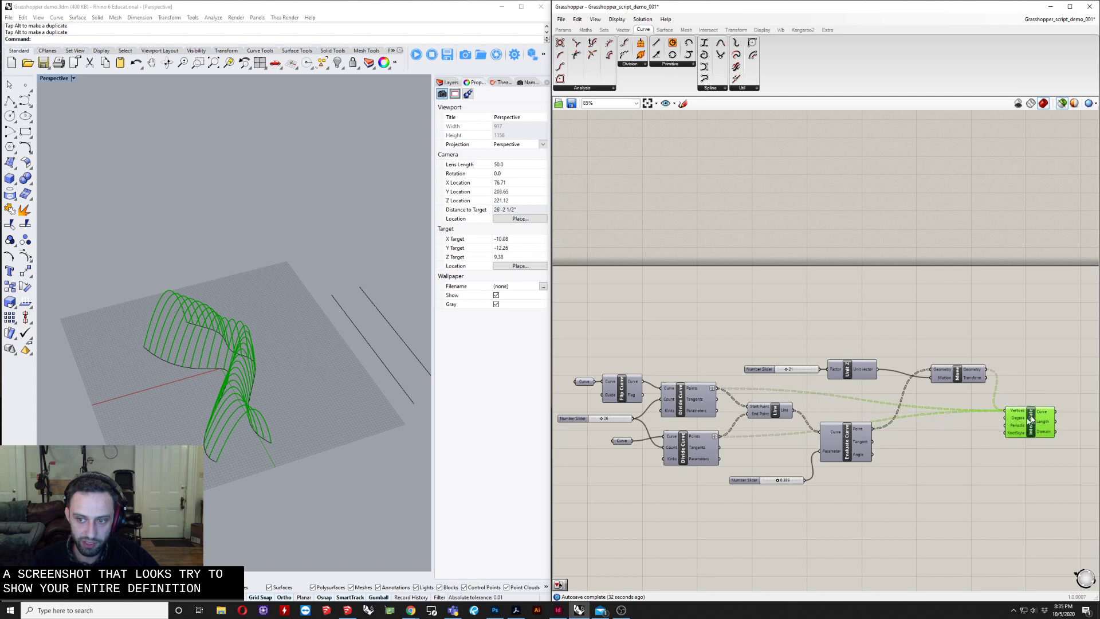
{"action": "right_click_drag", "start_coordinate": [955, 449], "coordinate": [957, 447]}
Frame the arches from a lower, closer angle beside the complete definition, ready for a full-screen screenshot
{"action": "right_click_drag", "start_coordinate": [199, 442], "coordinate": [228, 407]}
{"action": "scroll", "coordinate": [253, 407], "scroll_direction": "up", "scroll_amount": 2}
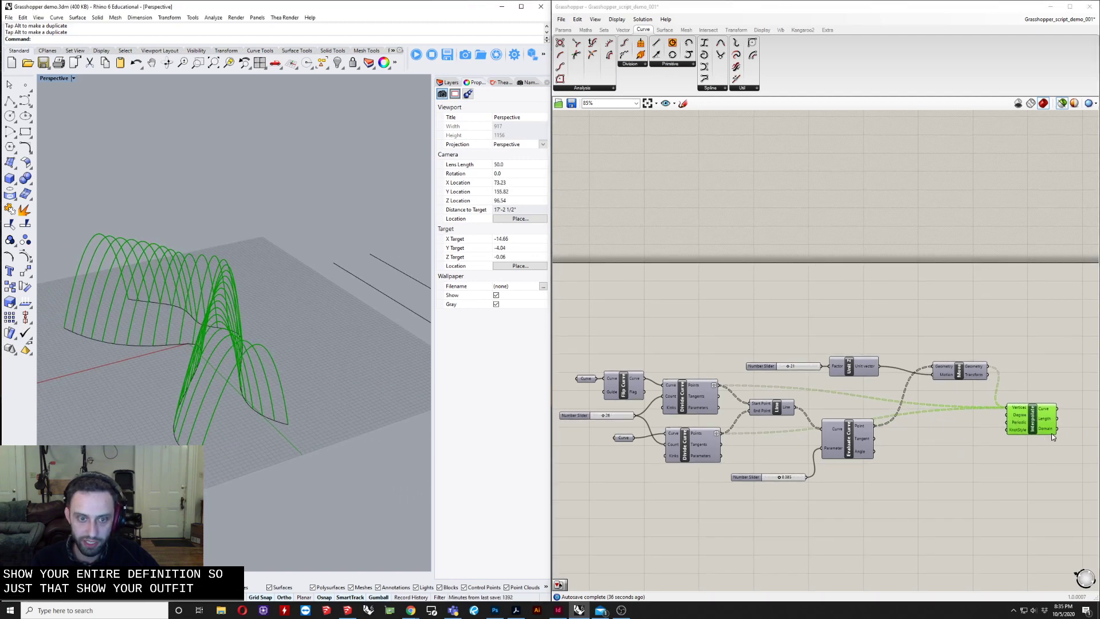
{"action": "right_click_drag", "start_coordinate": [984, 484], "coordinate": [980, 487]}
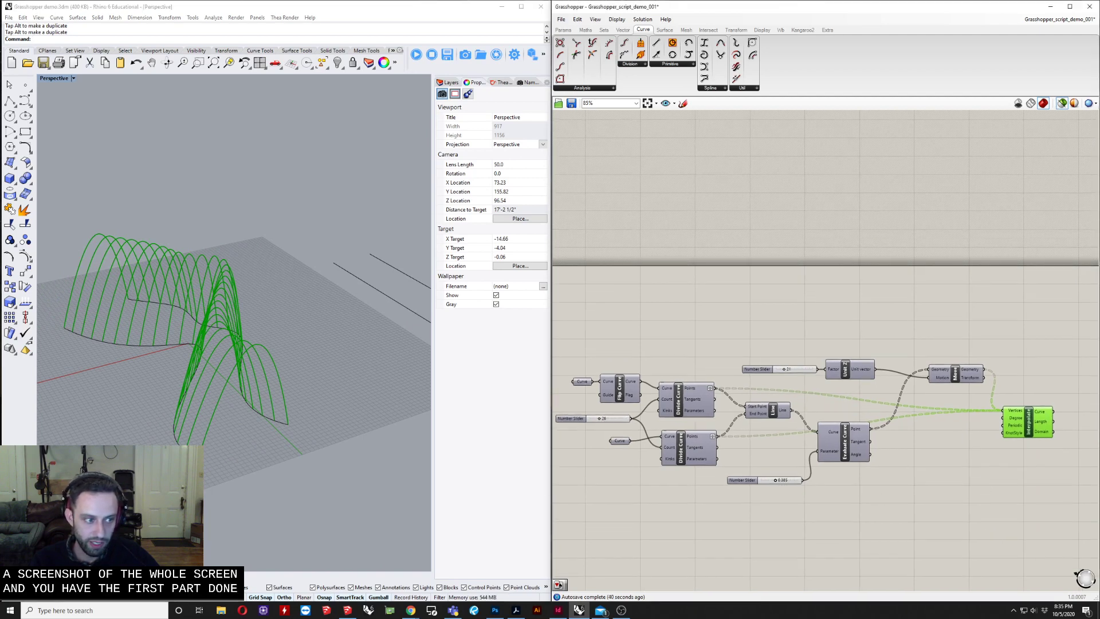